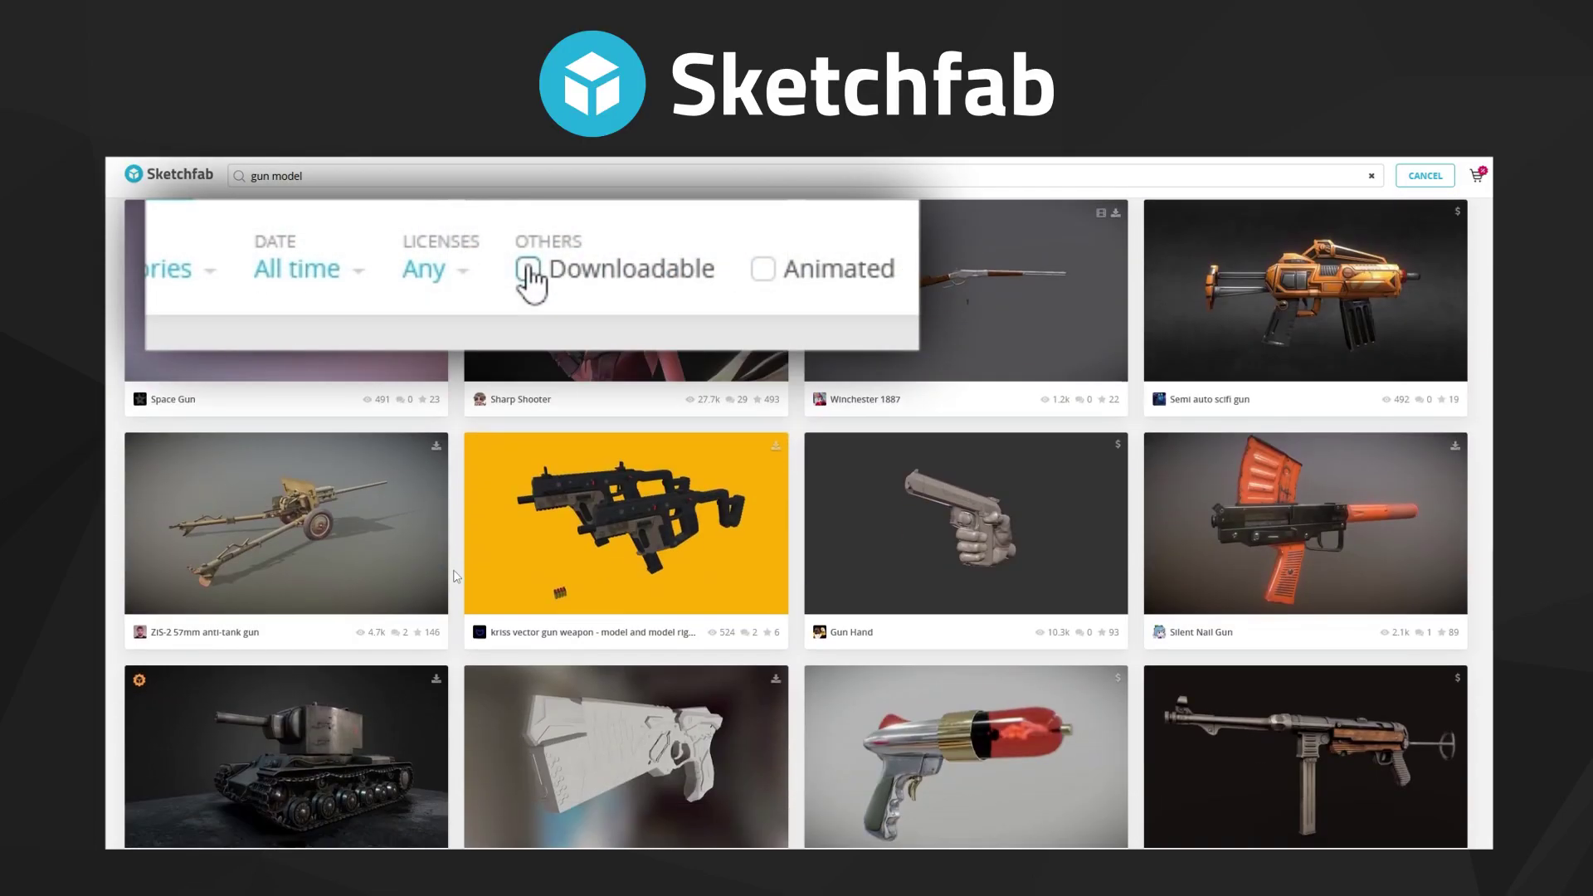
- Browse the gun model search results on Sketchfab and GameBanana
scroll(455, 576, "down", 3)
left_click(1255, 532)
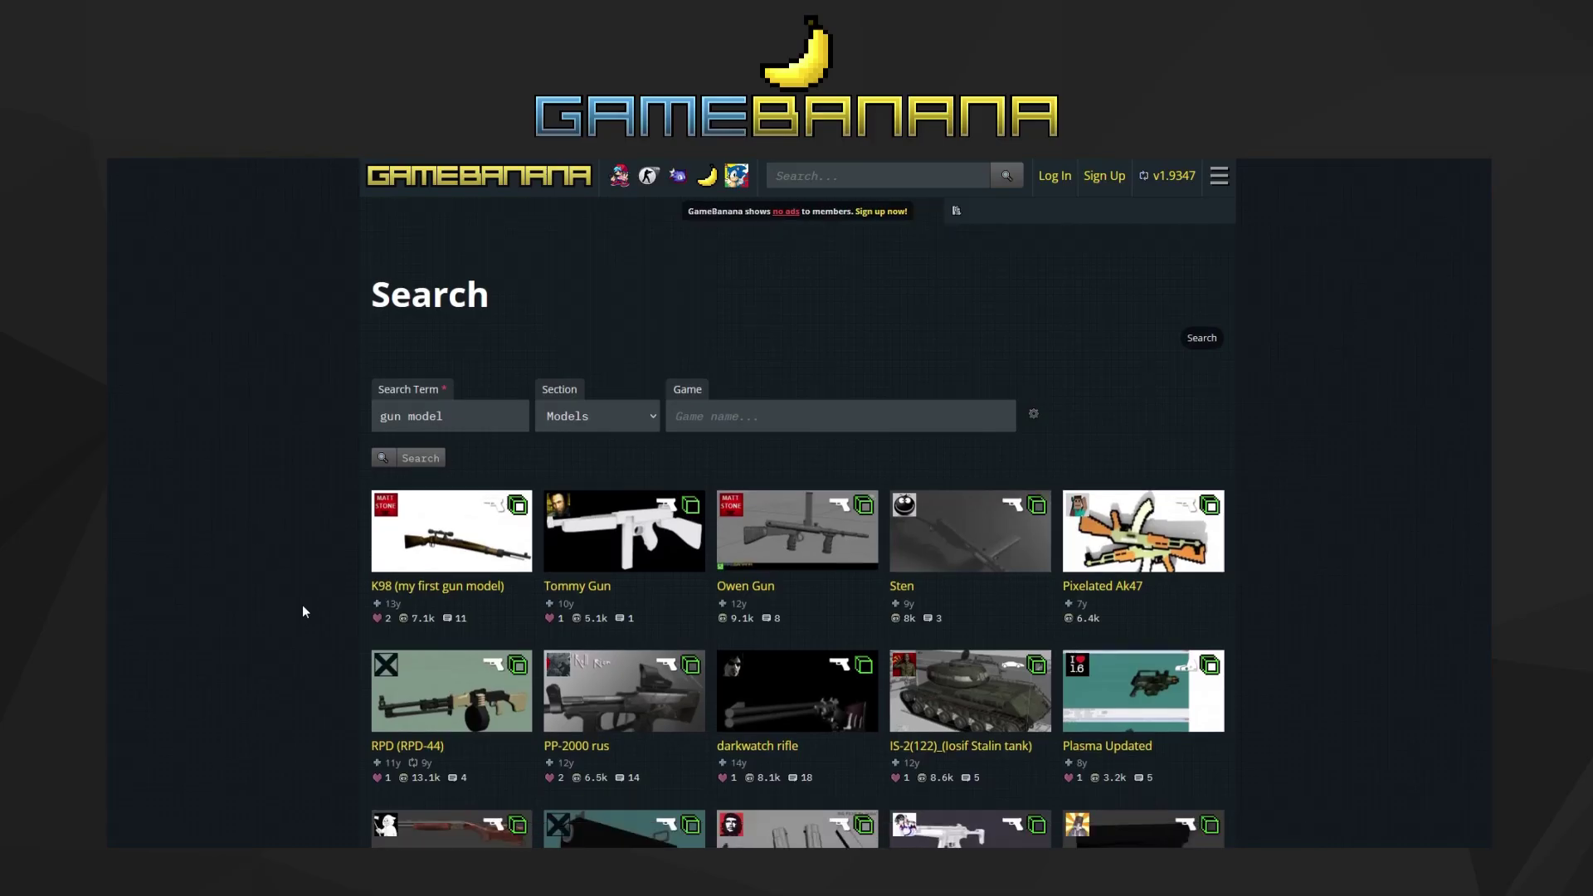
scroll(302, 604, "down", 10)
left_click(624, 412)
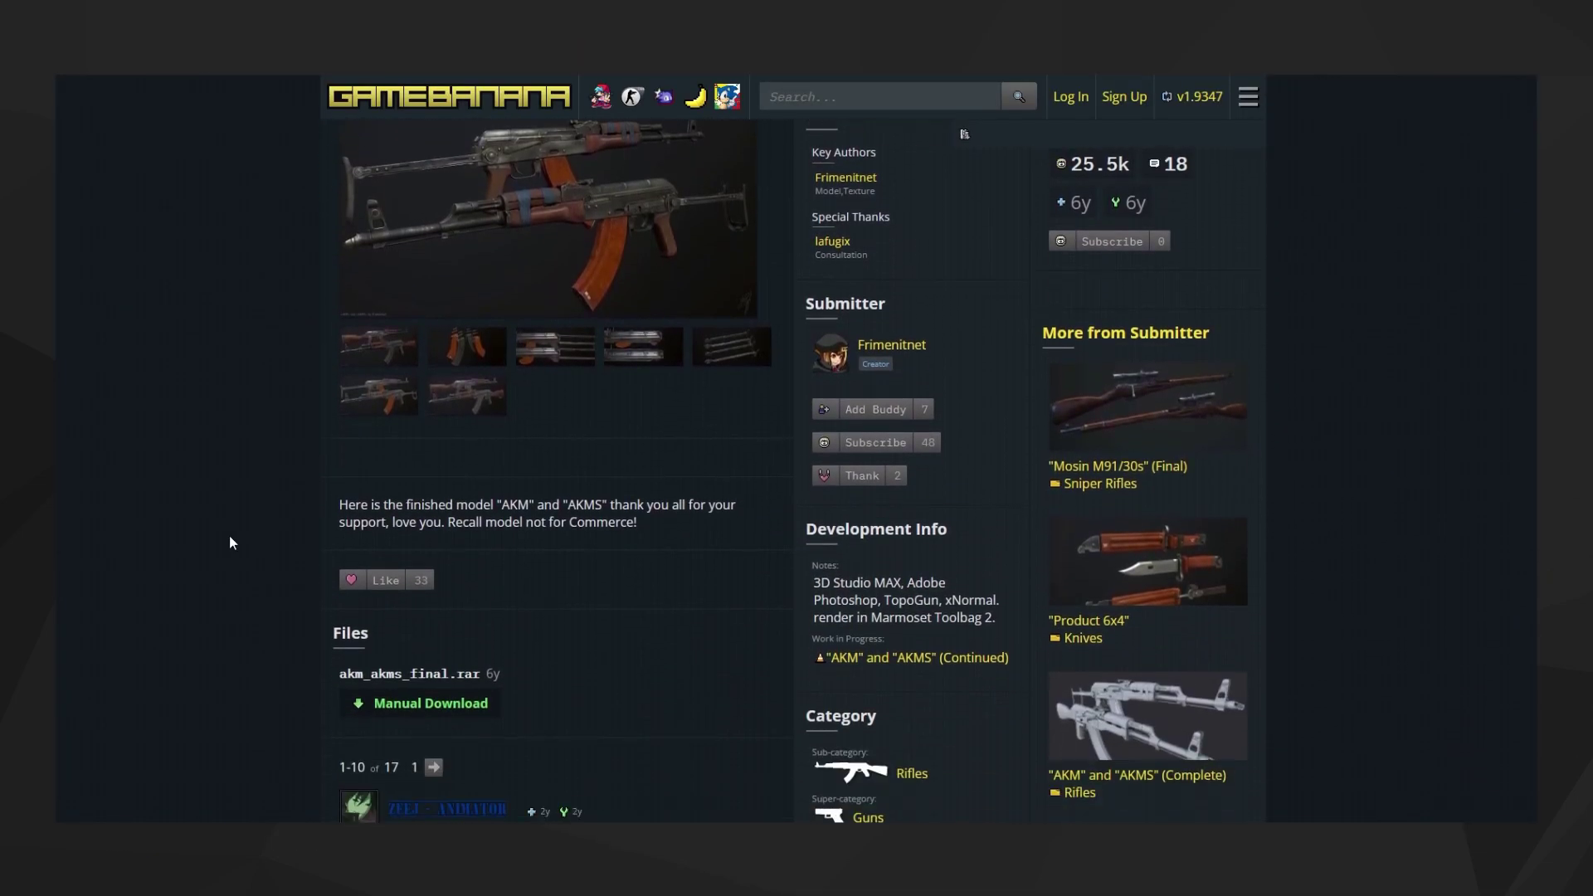
- Review the AKM and AKMS model page's submitter and usage notes, and the CC BY-NC-ND 4.0 license terms
left_click_drag(944, 345, 853, 347)
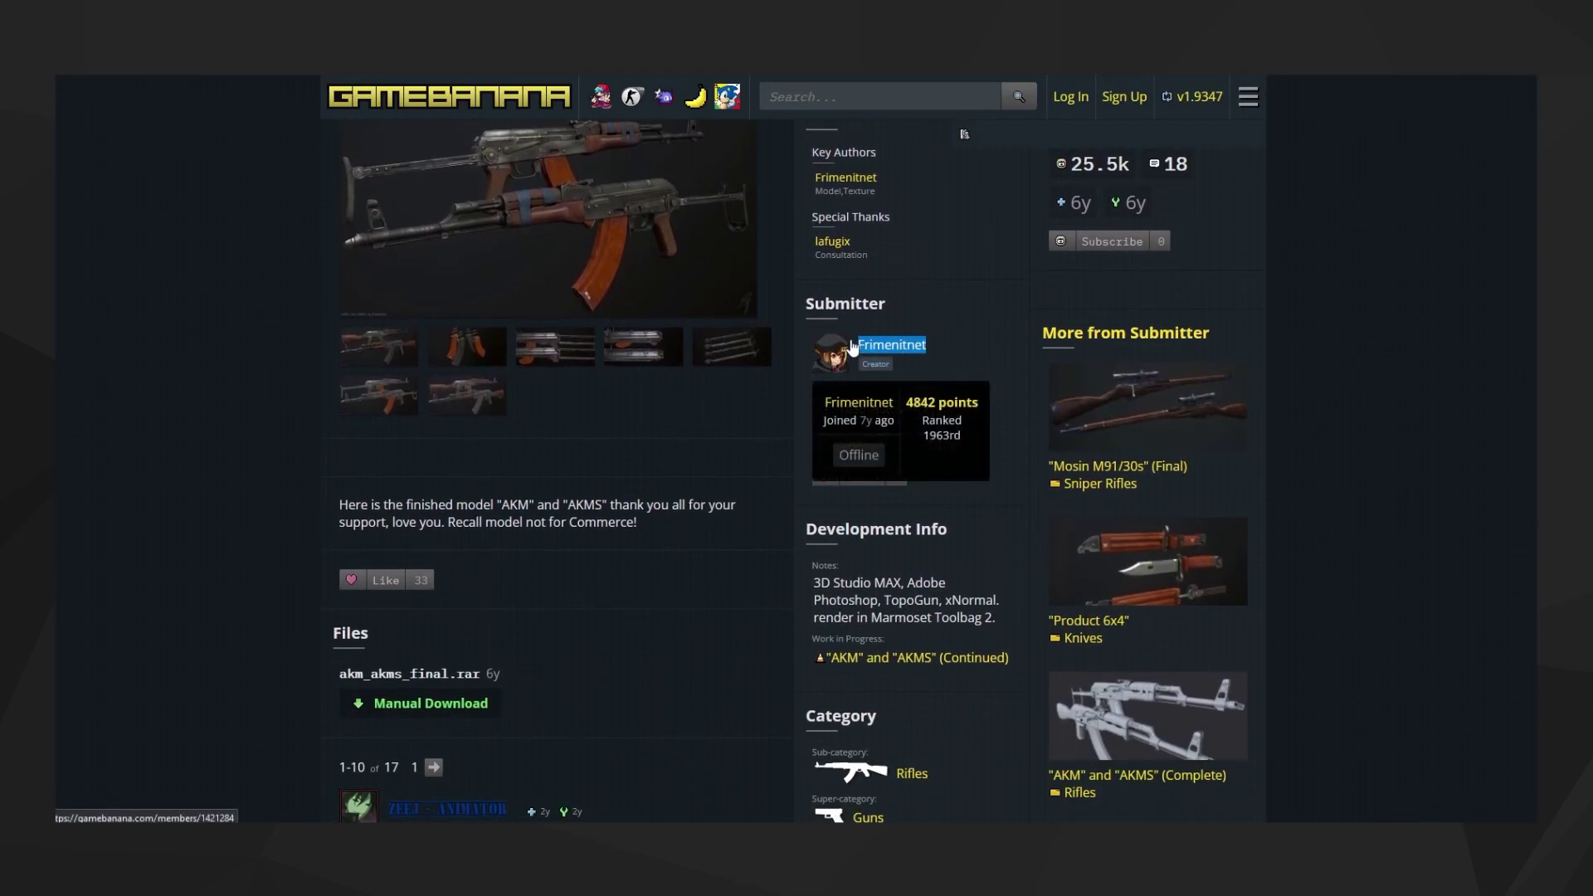
left_click(168, 469)
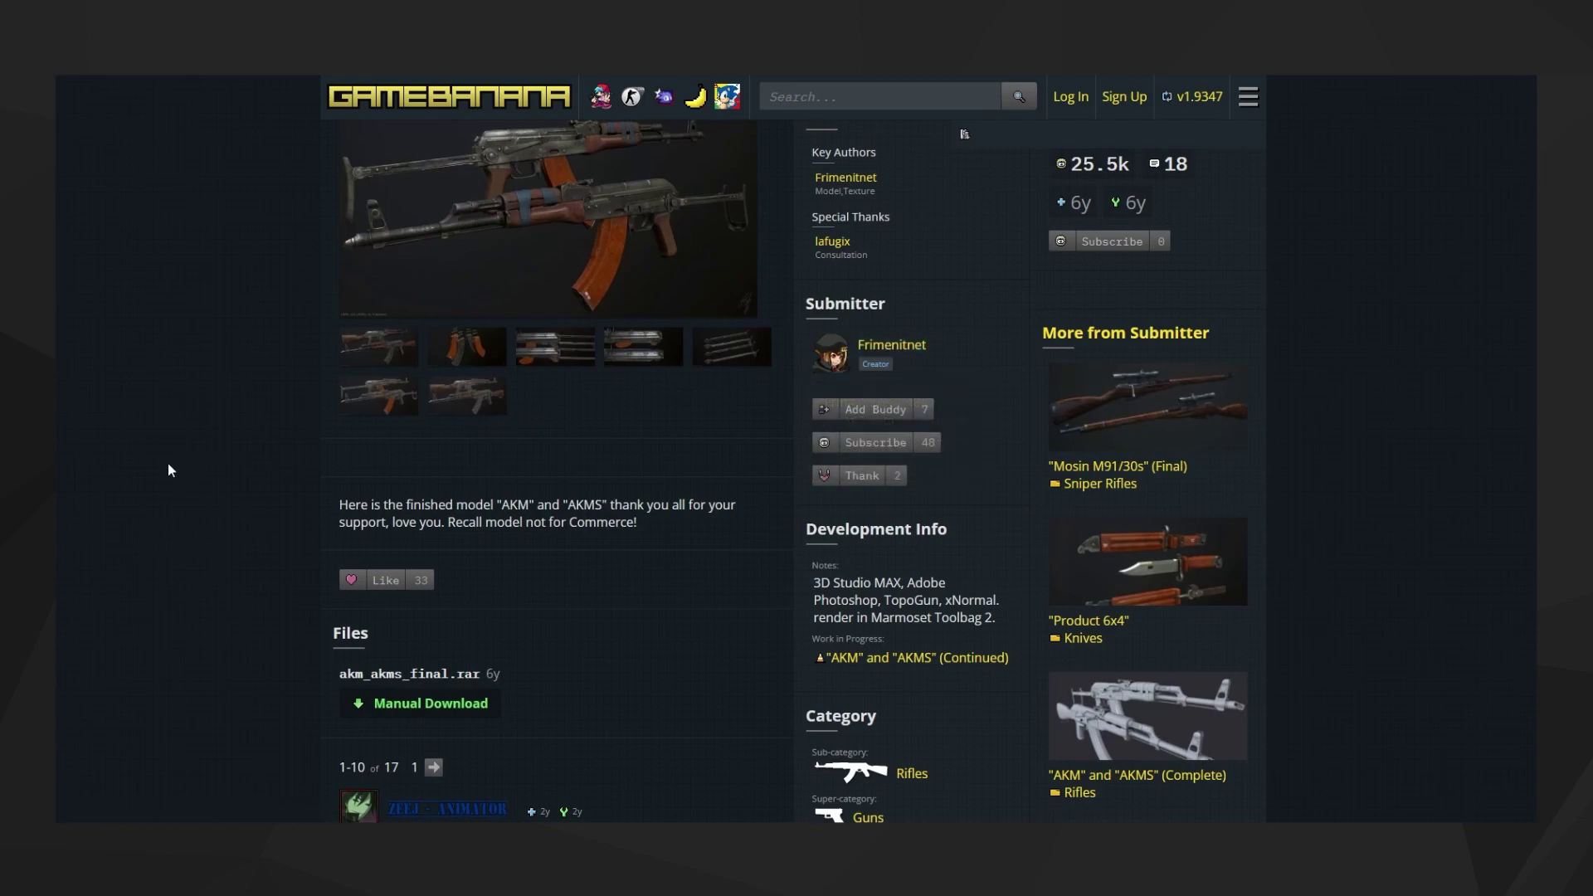
scroll(168, 465, "down", 7)
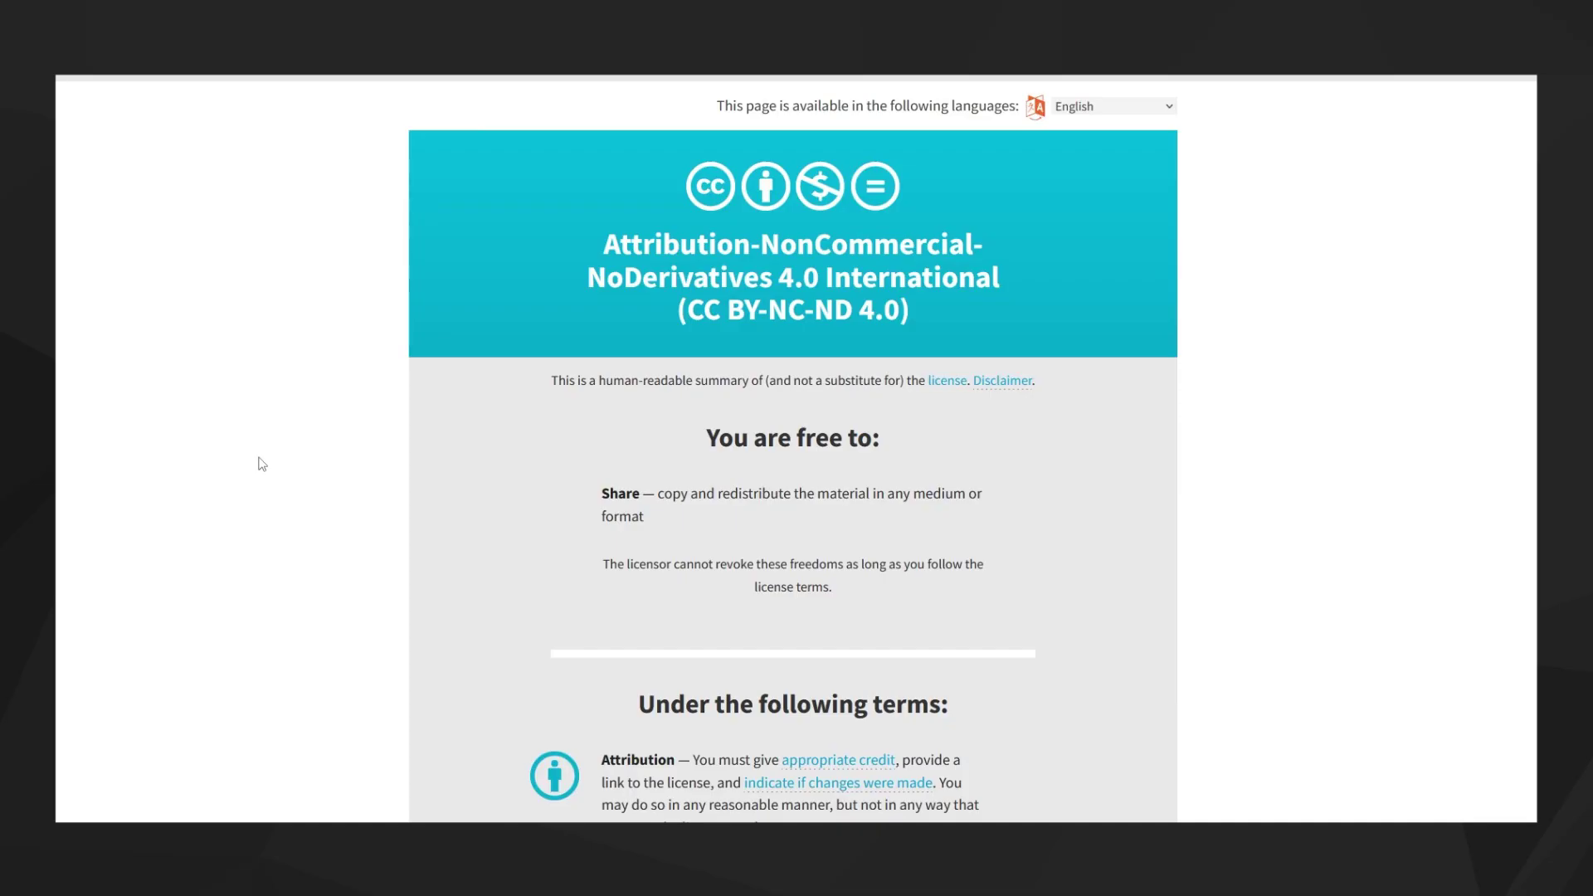
scroll(261, 463, "down", 5)
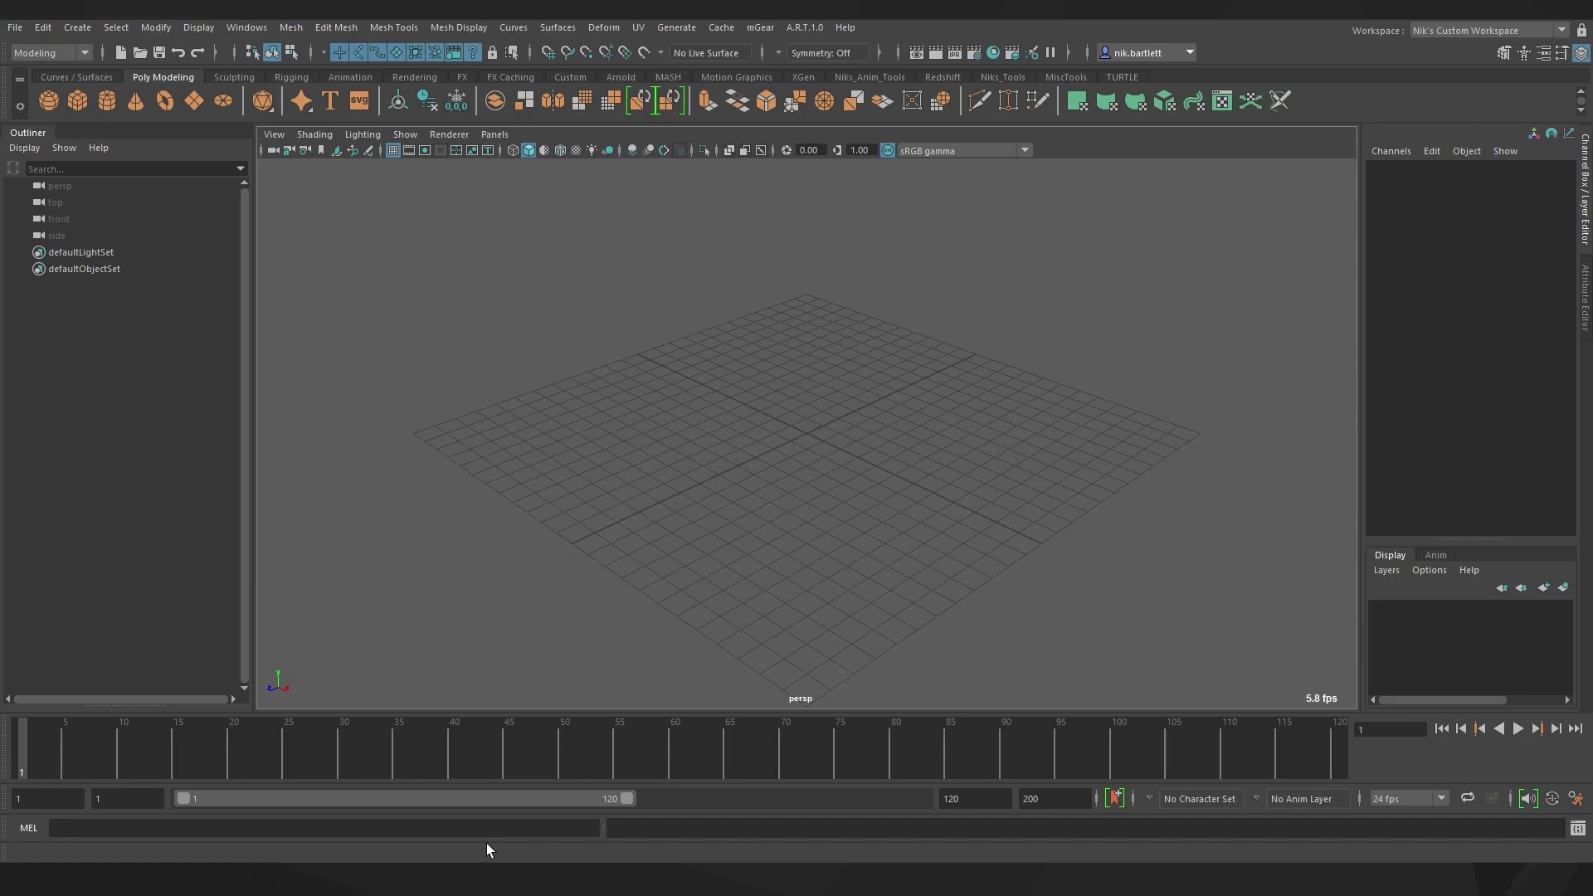
- In Maya, set the world up axis to Y in the general application preferences and save them
left_click(249, 29)
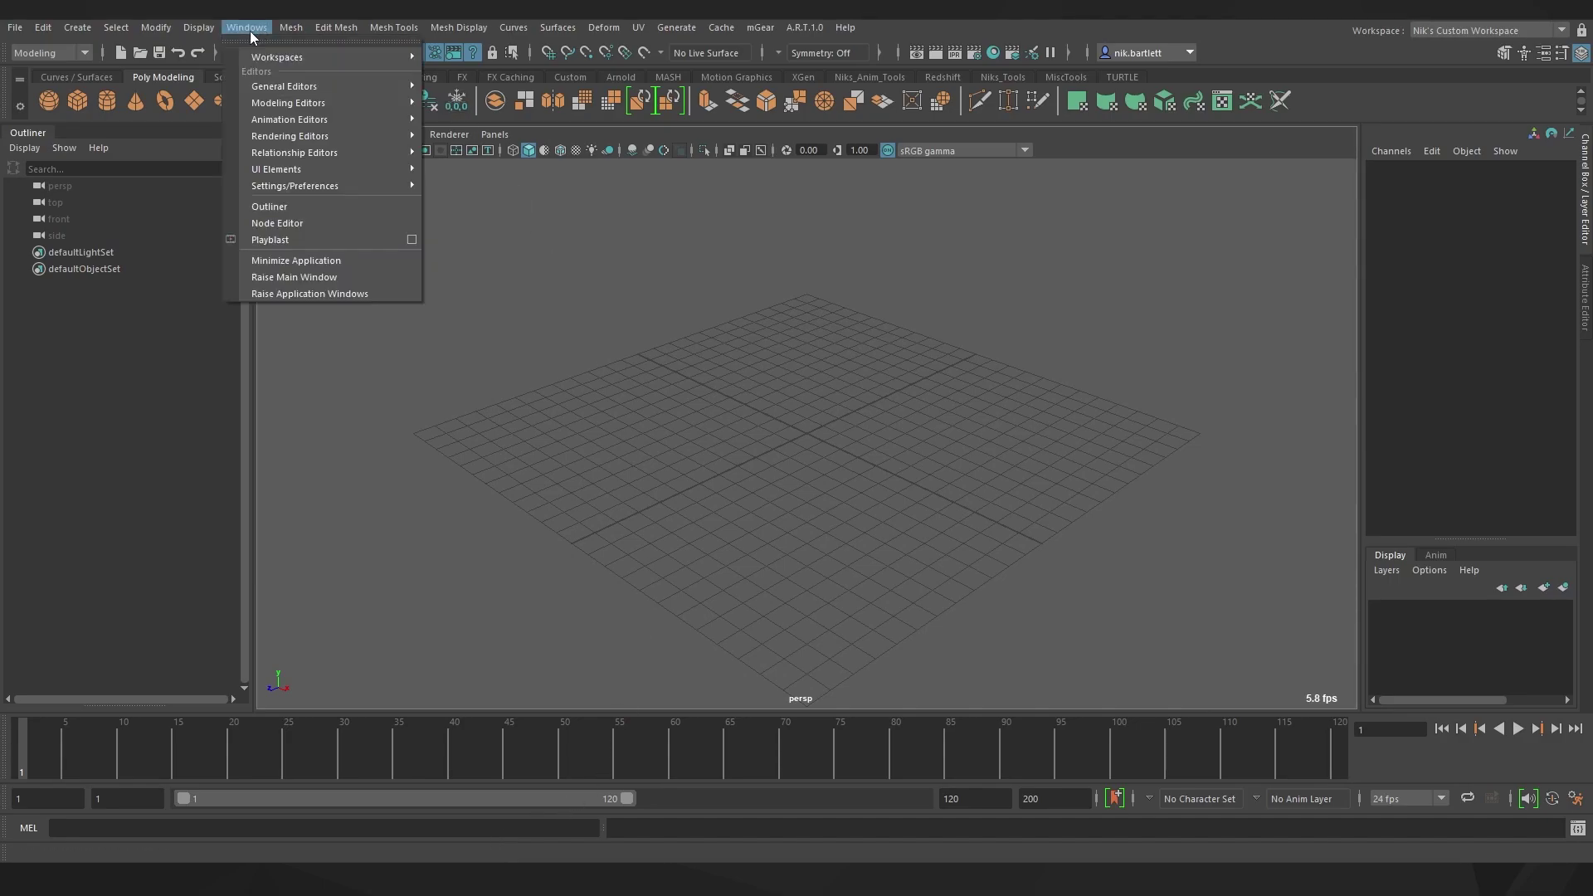
mouse_move(301, 186)
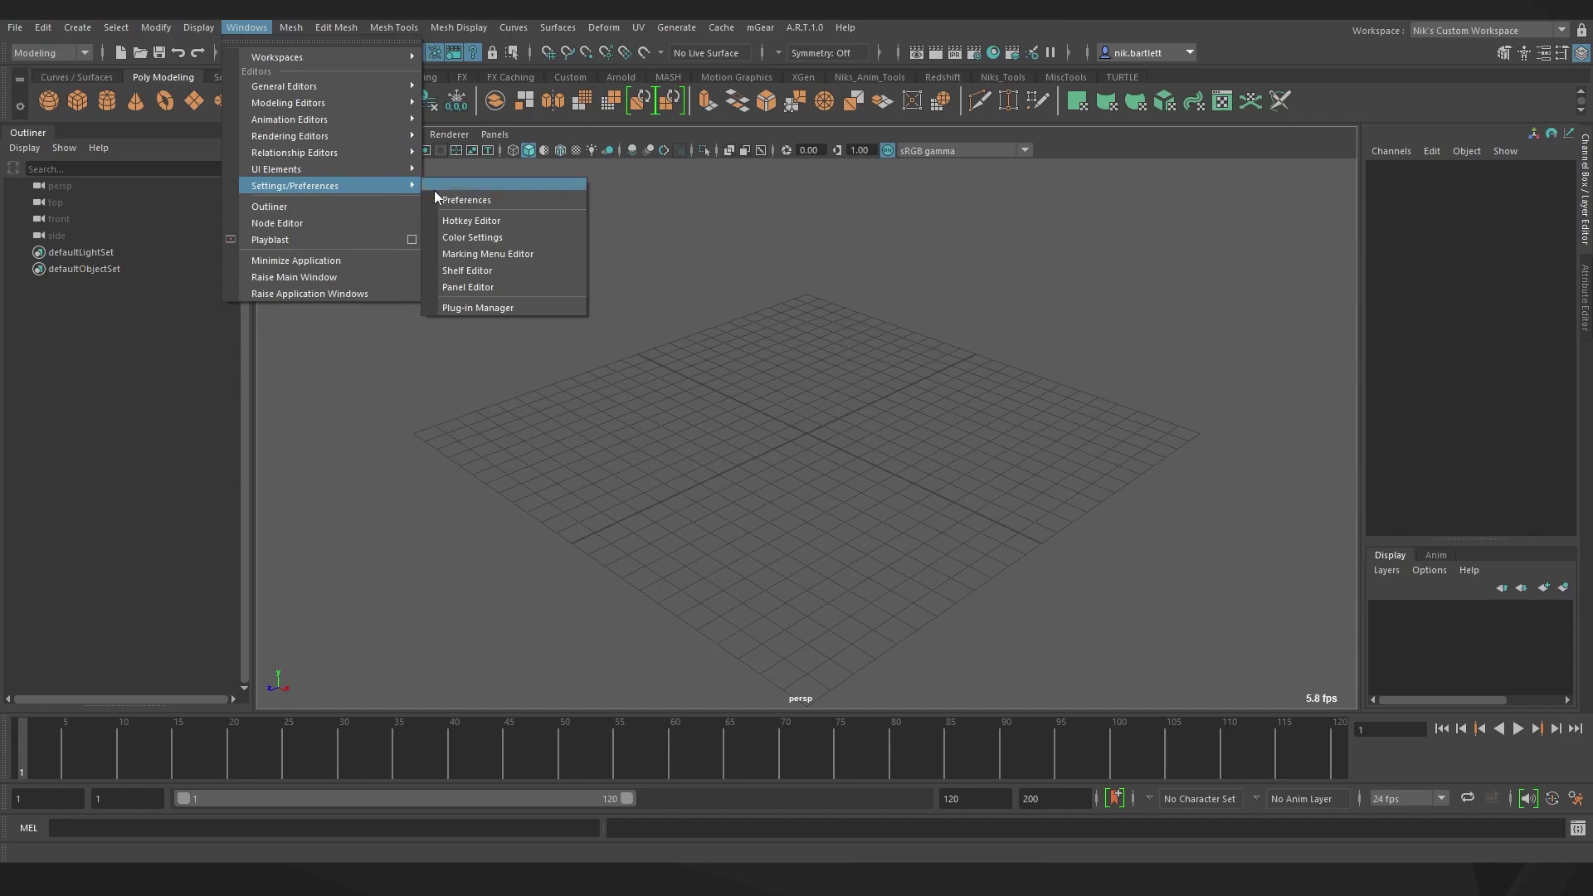
left_click(464, 200)
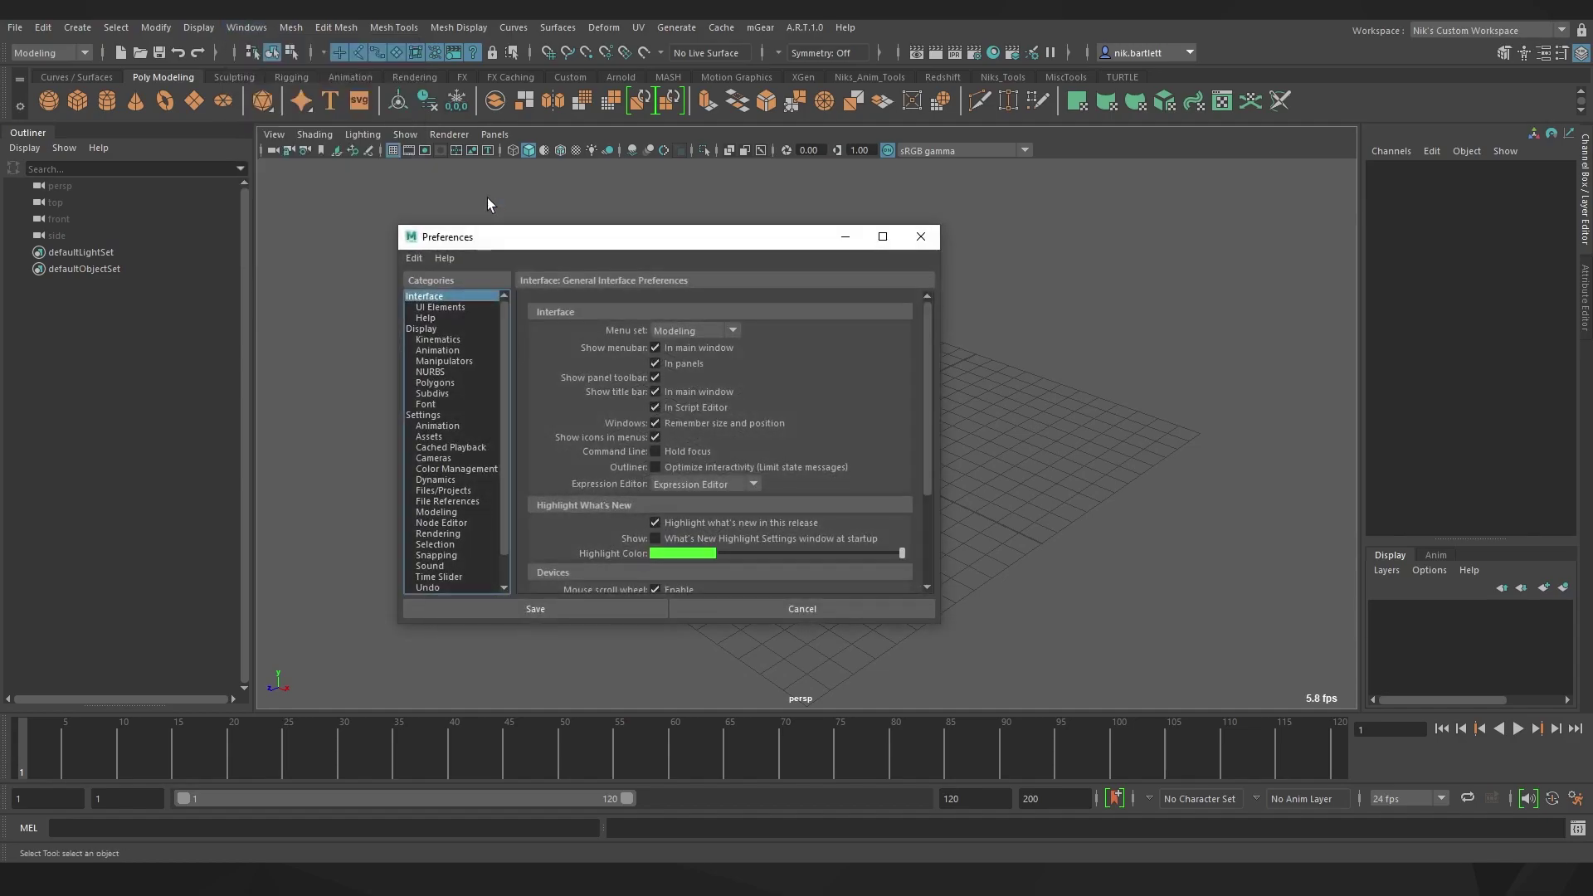
left_click(424, 413)
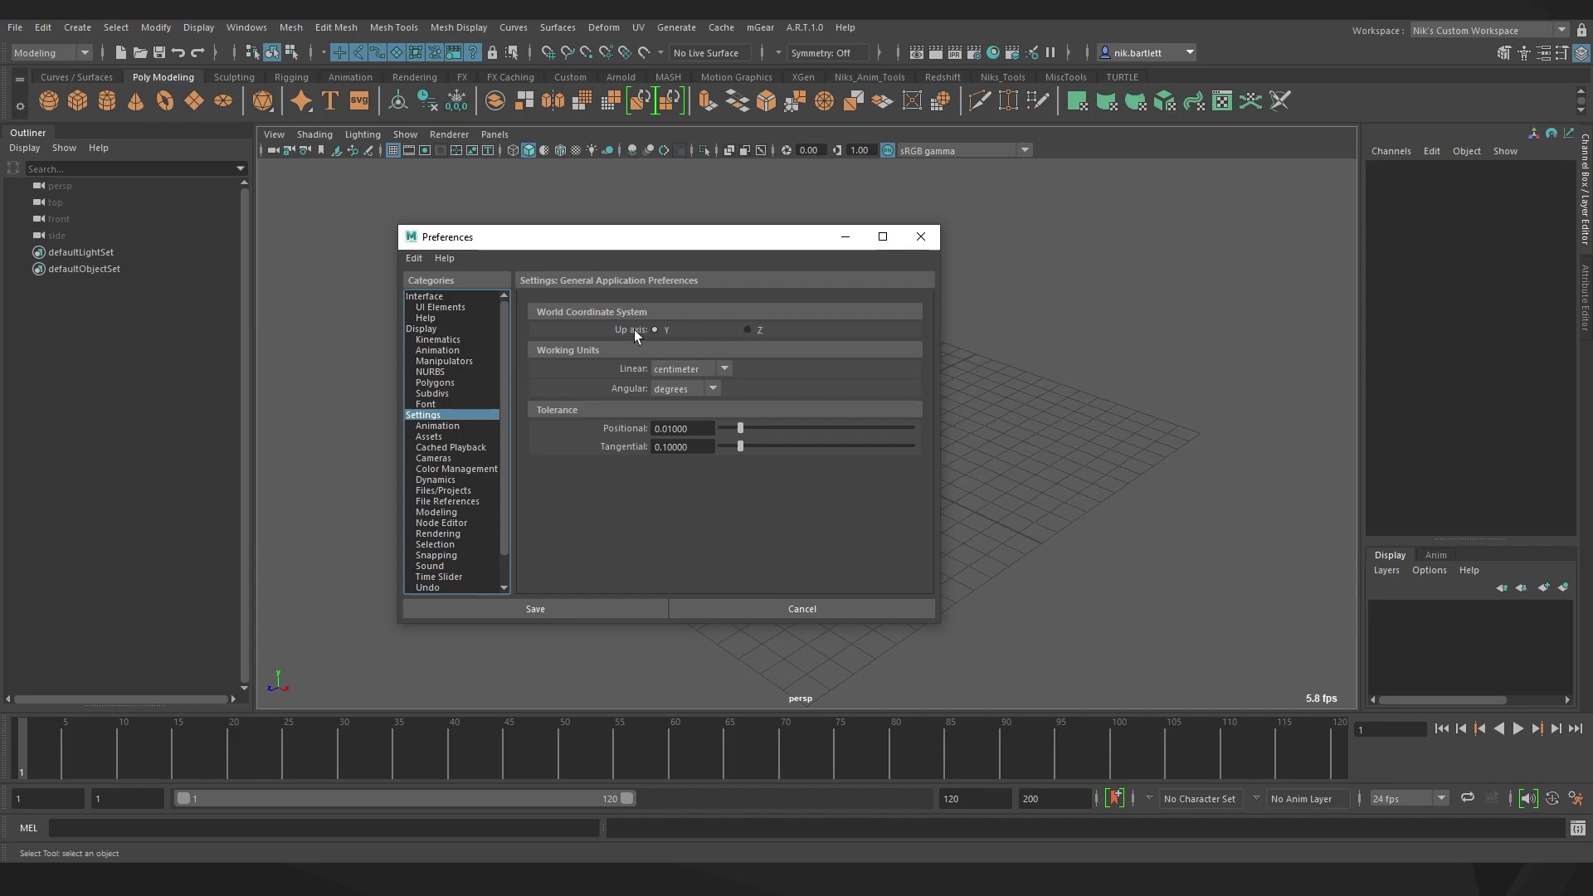
left_click(548, 608)
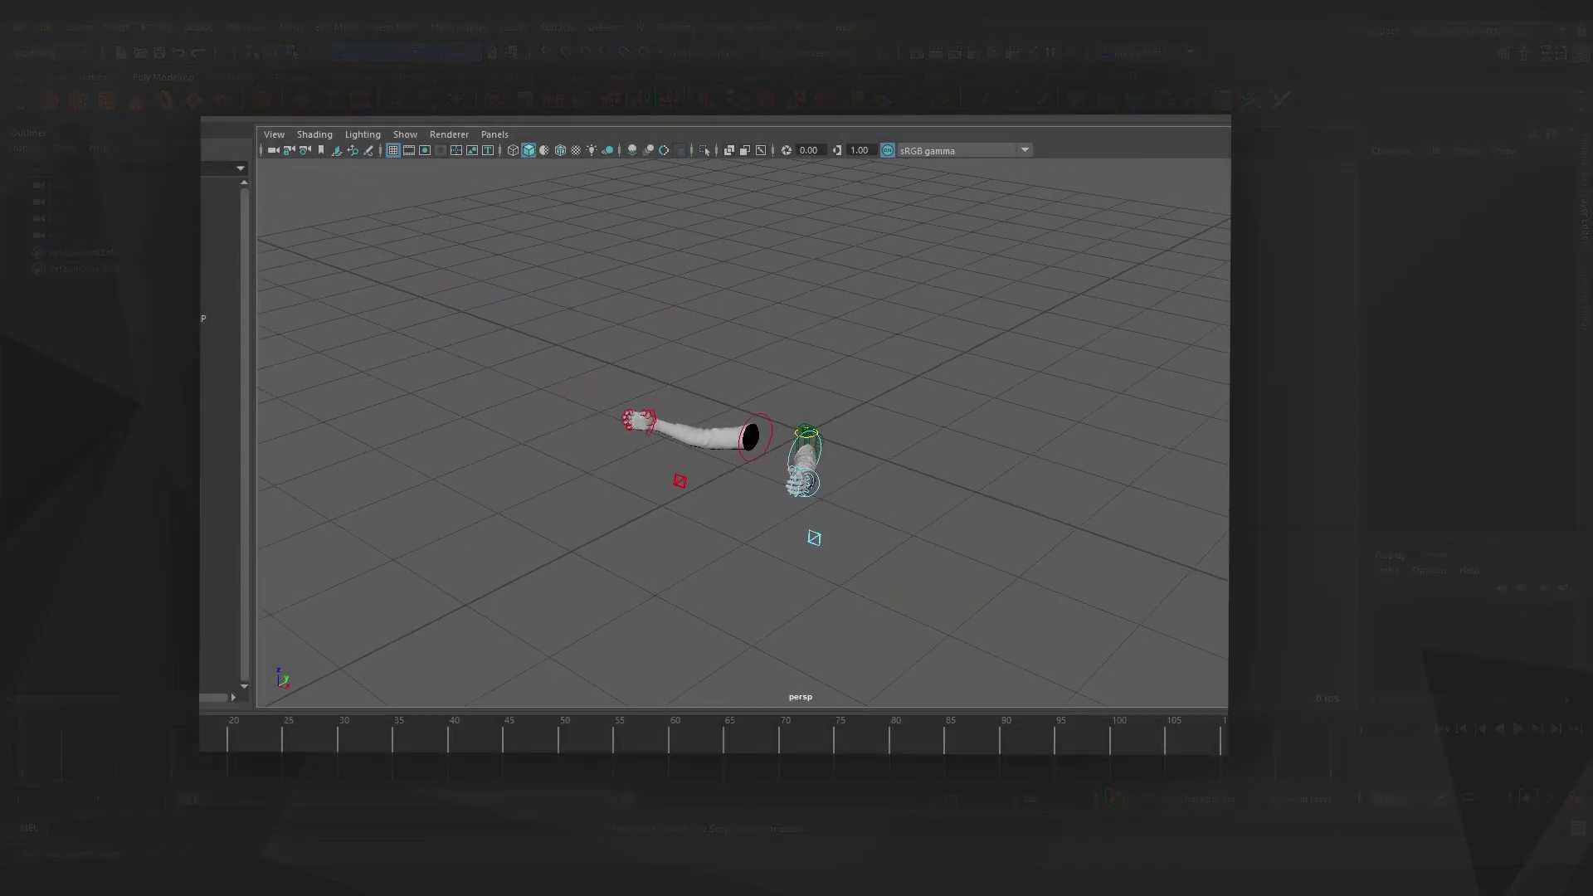
- Switch the arm rig scene's world coordinate system from Z-up to Y-up and save the preferences
left_click(246, 27)
mouse_move(332, 186)
left_click(467, 187)
left_click(438, 414)
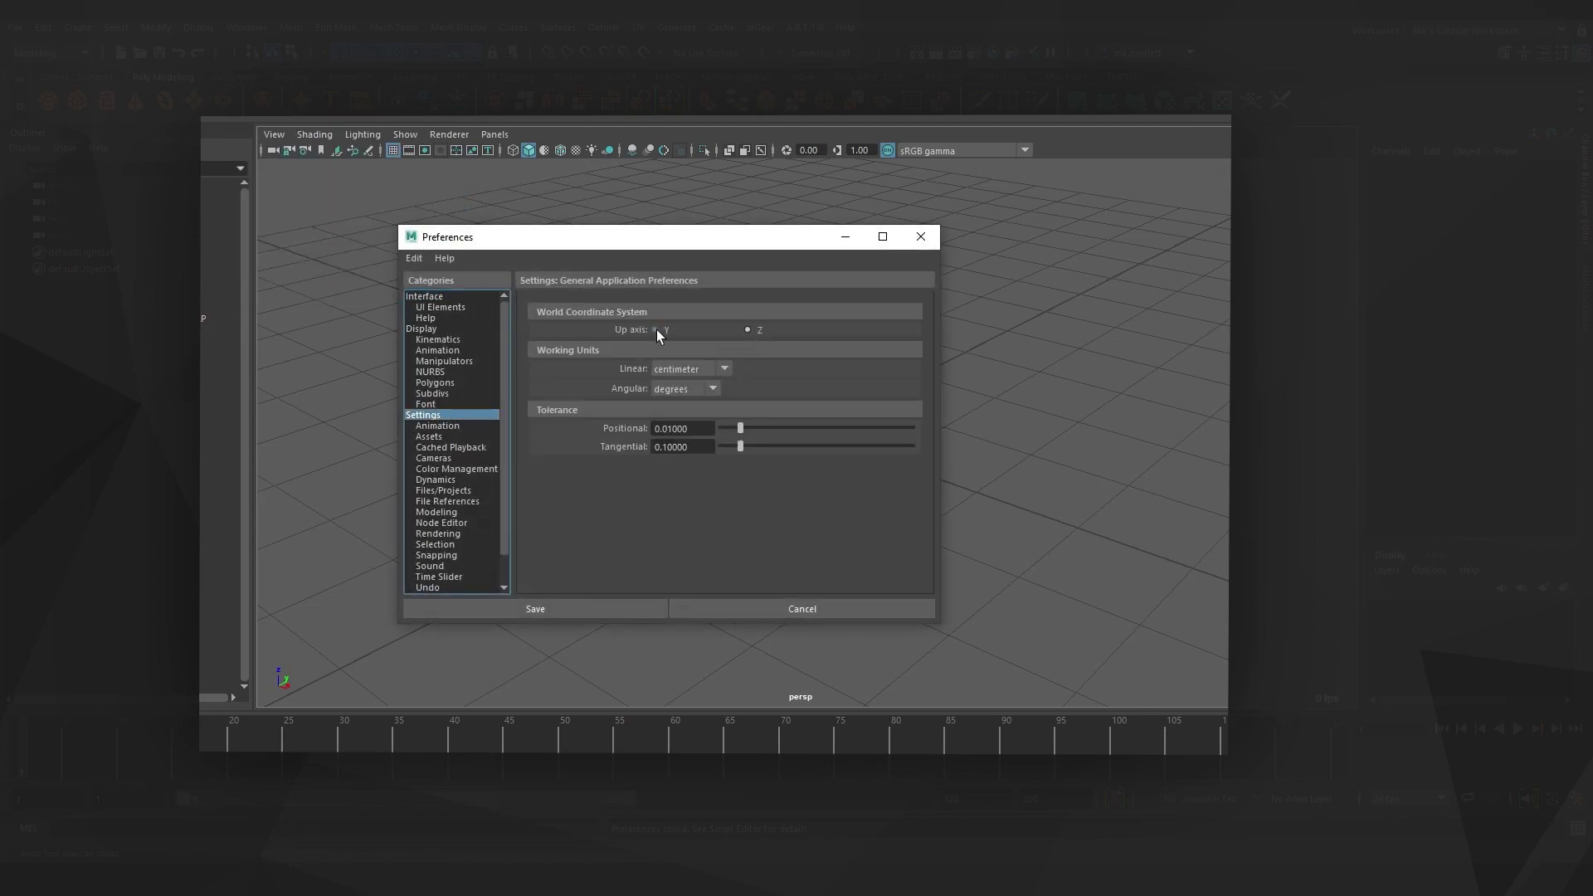
left_click(547, 608)
left_click_drag(675, 622, 1035, 493, "alt")
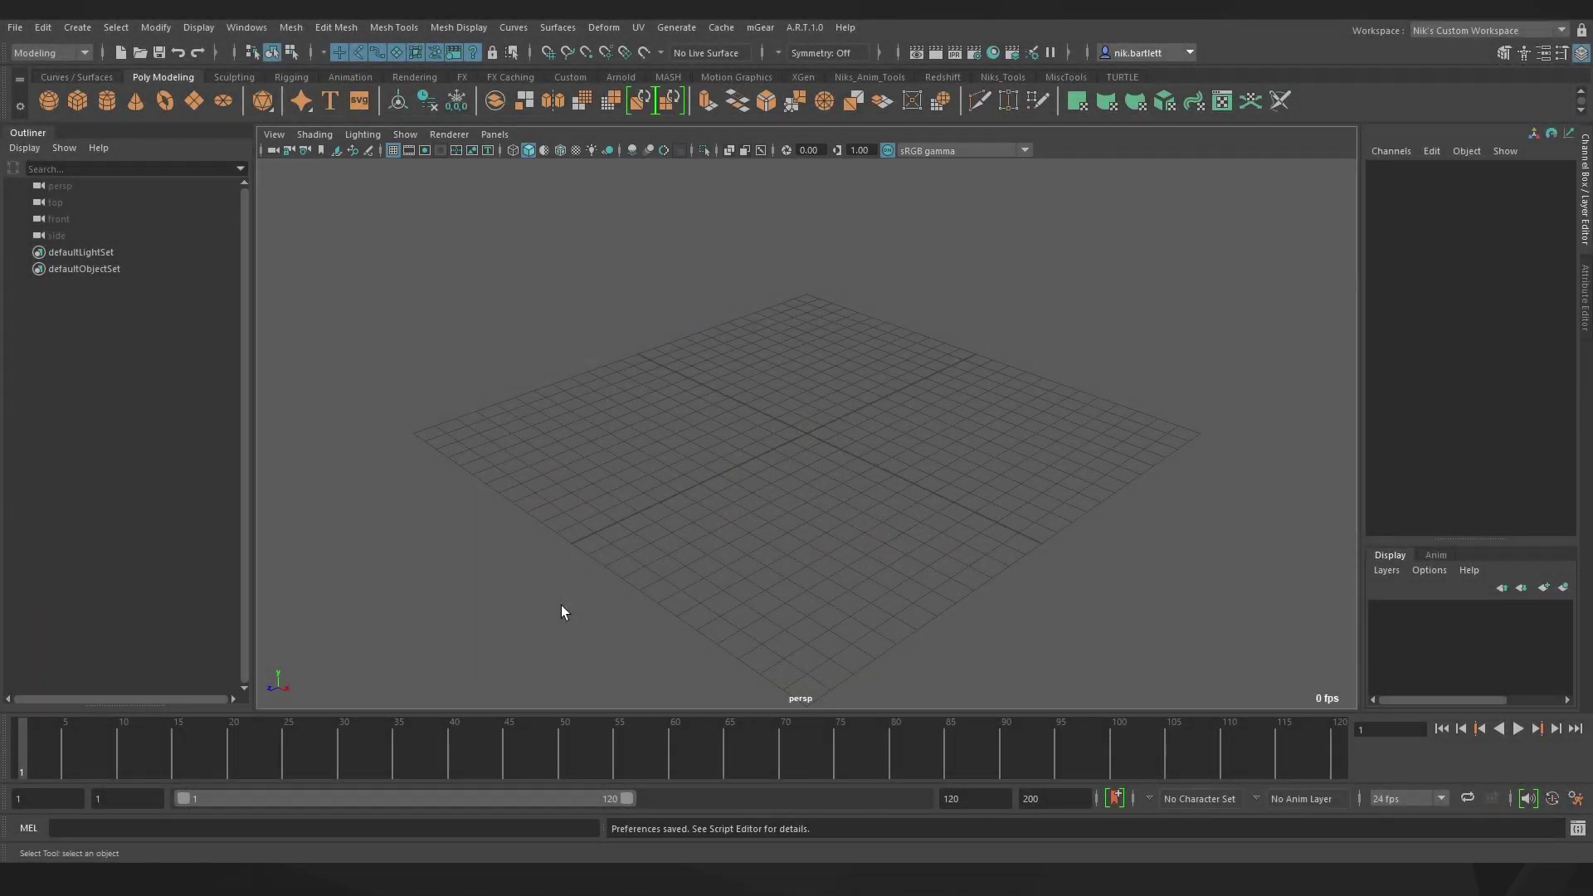
- Import akm_akms.obj from the AK_files folder inside Tutorial\Viewmodel_Tutorial_Content
left_click(15, 27)
left_click(67, 209)
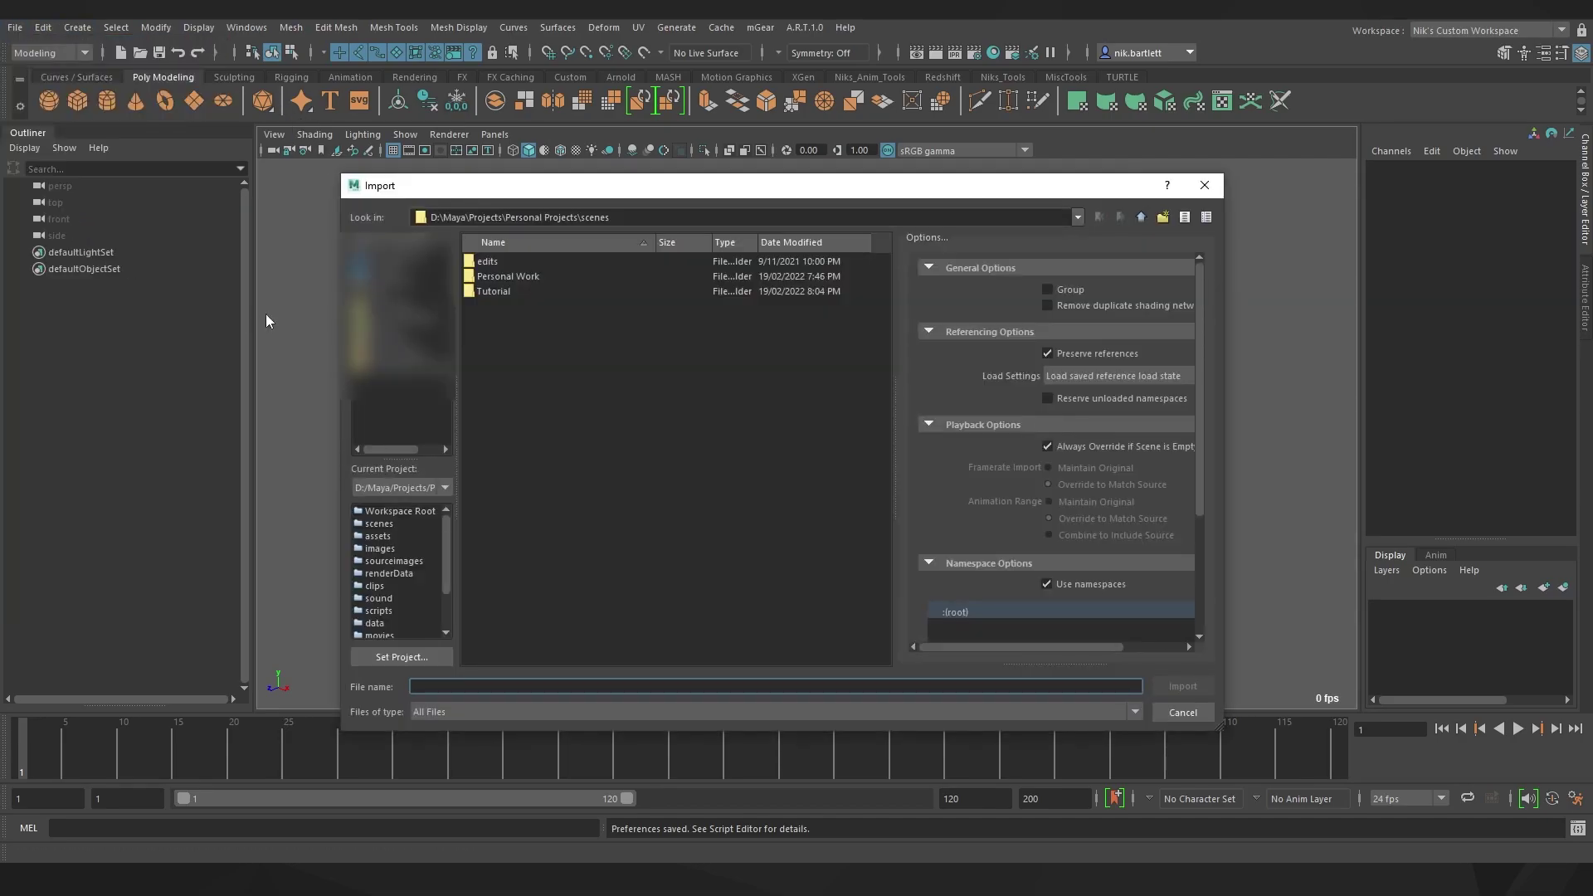
double_click(497, 293)
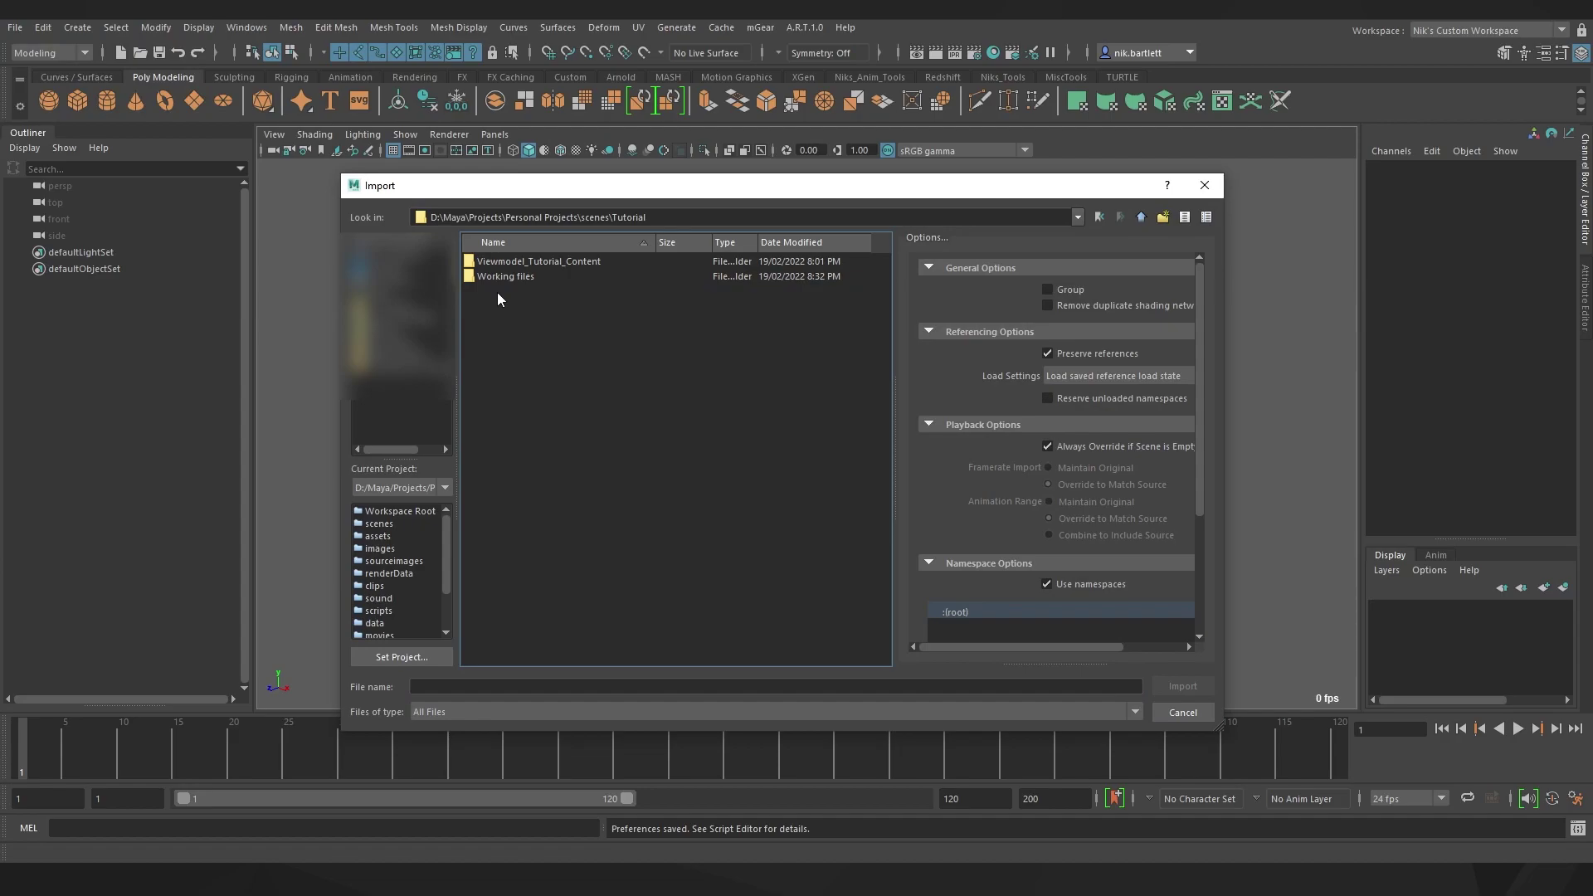
double_click(504, 261)
double_click(503, 262)
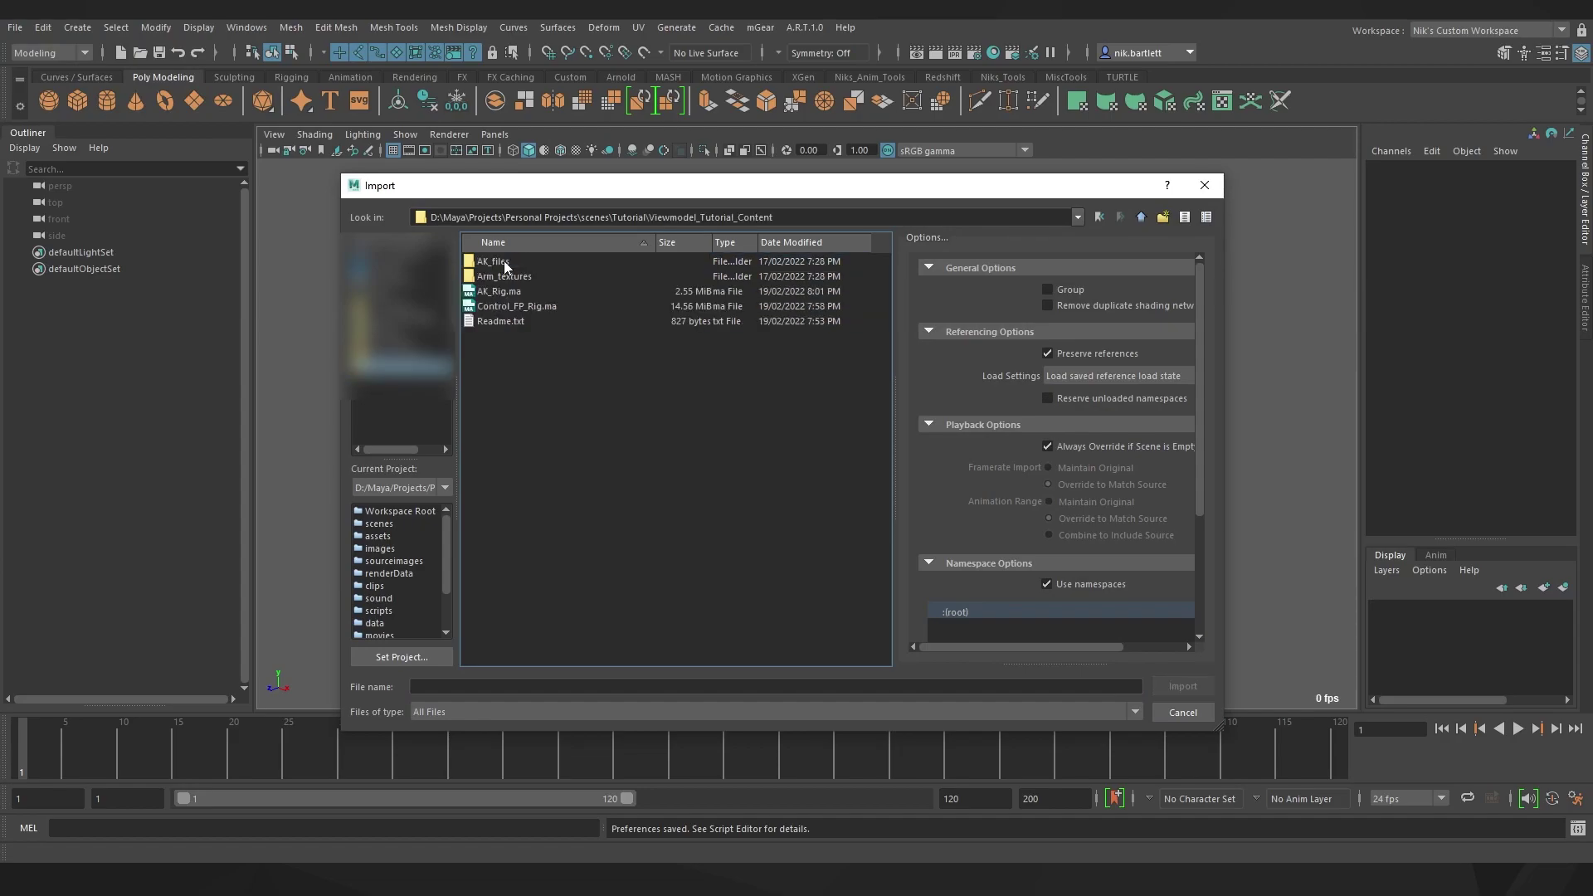
left_click(507, 291)
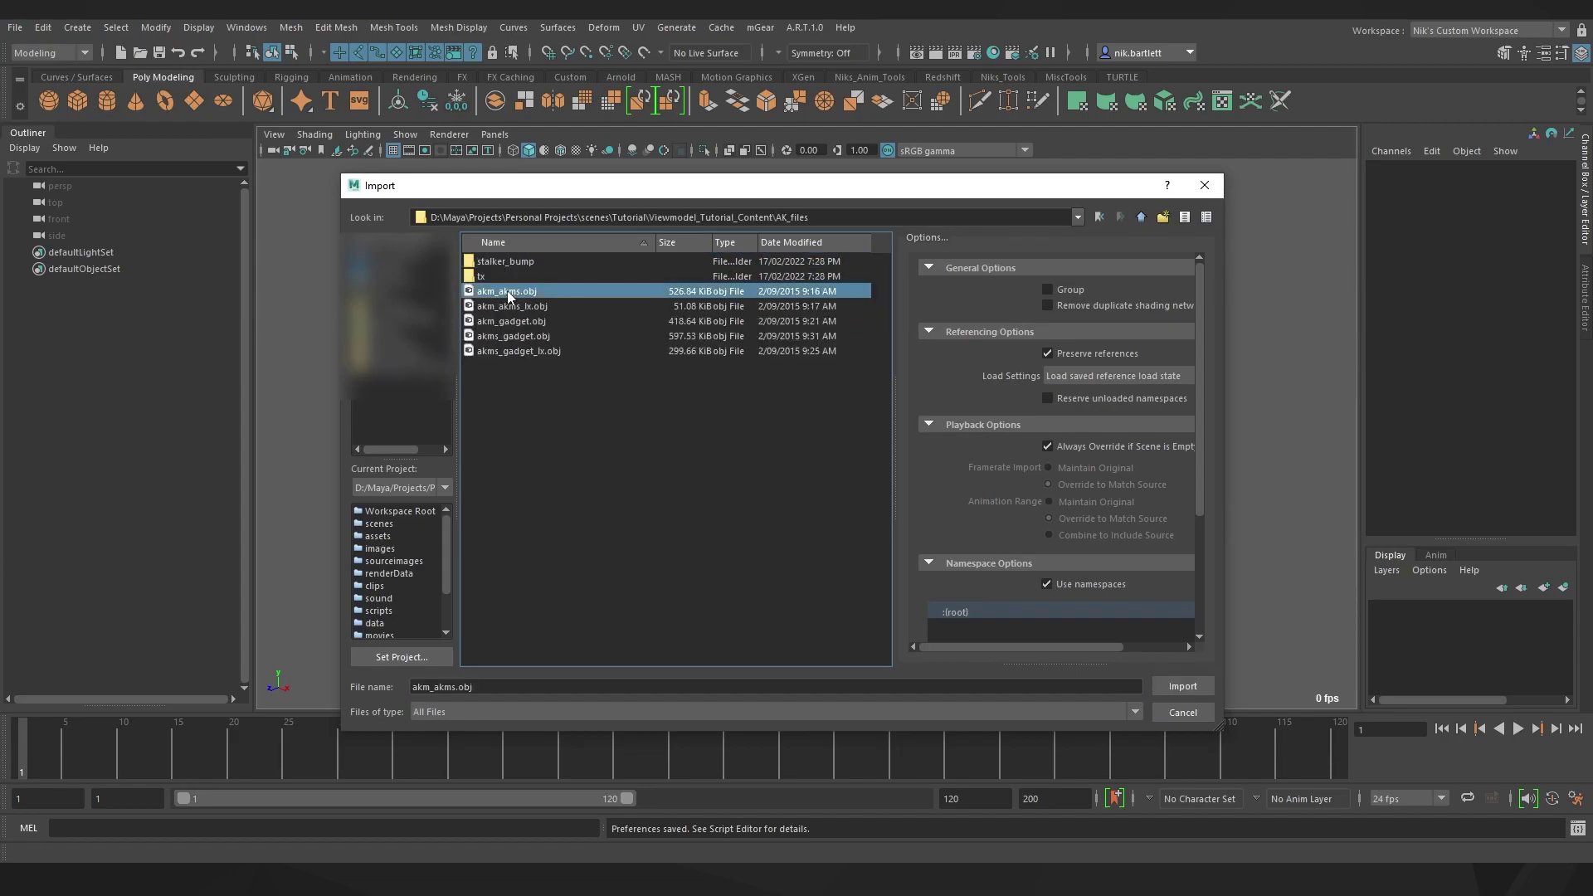
left_click(1182, 686)
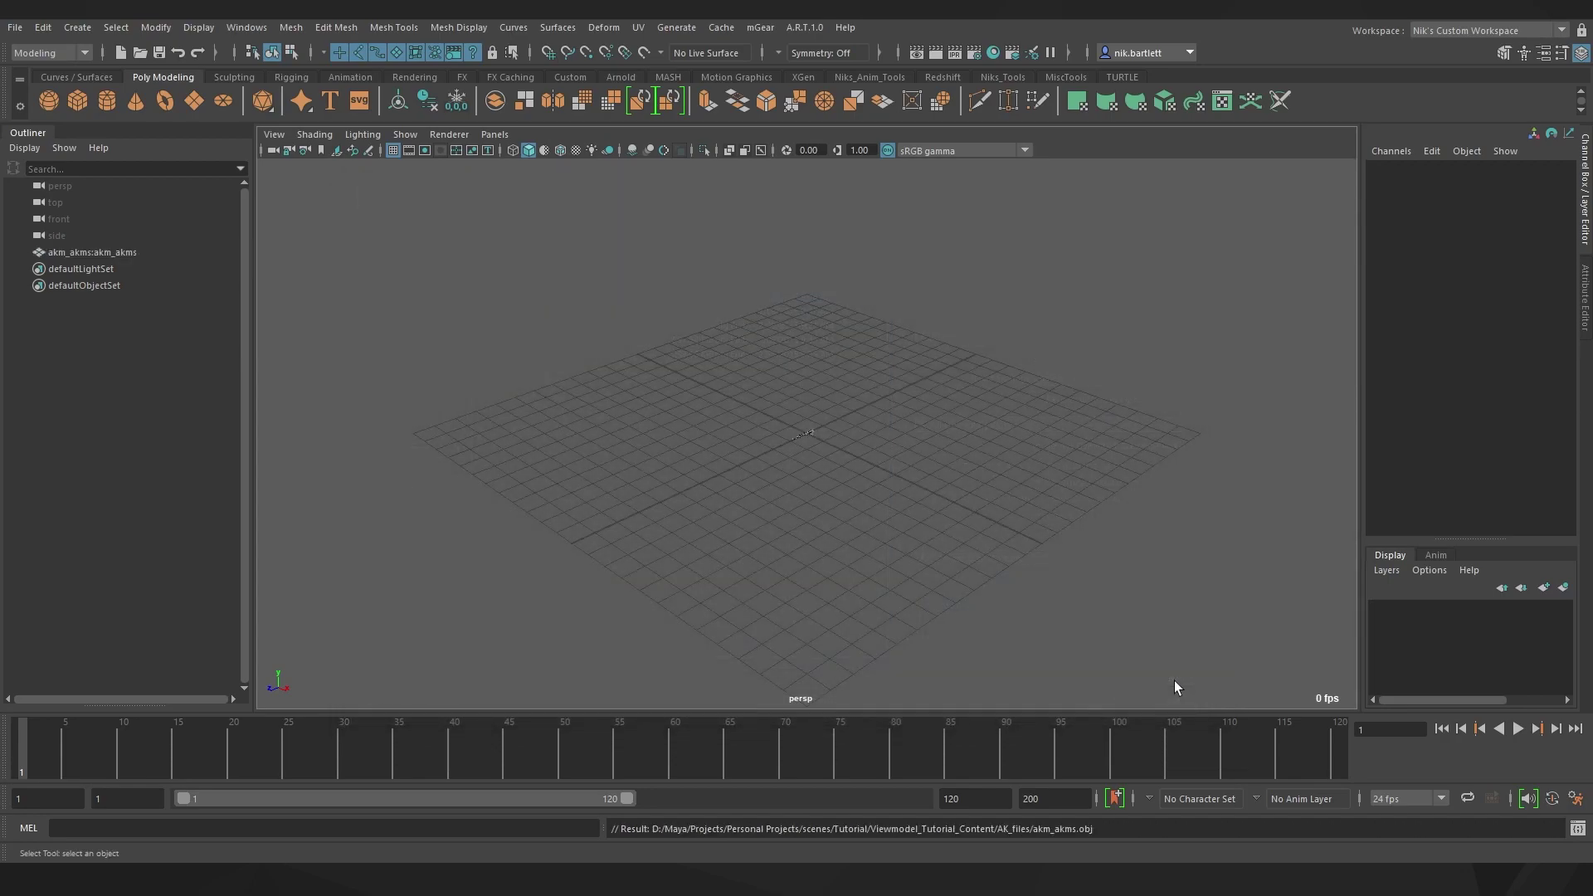
- Import the remaining rifle parts from akms_gadget.obj in the AK_files folder
left_click_drag(870, 431, 701, 462, "alt")
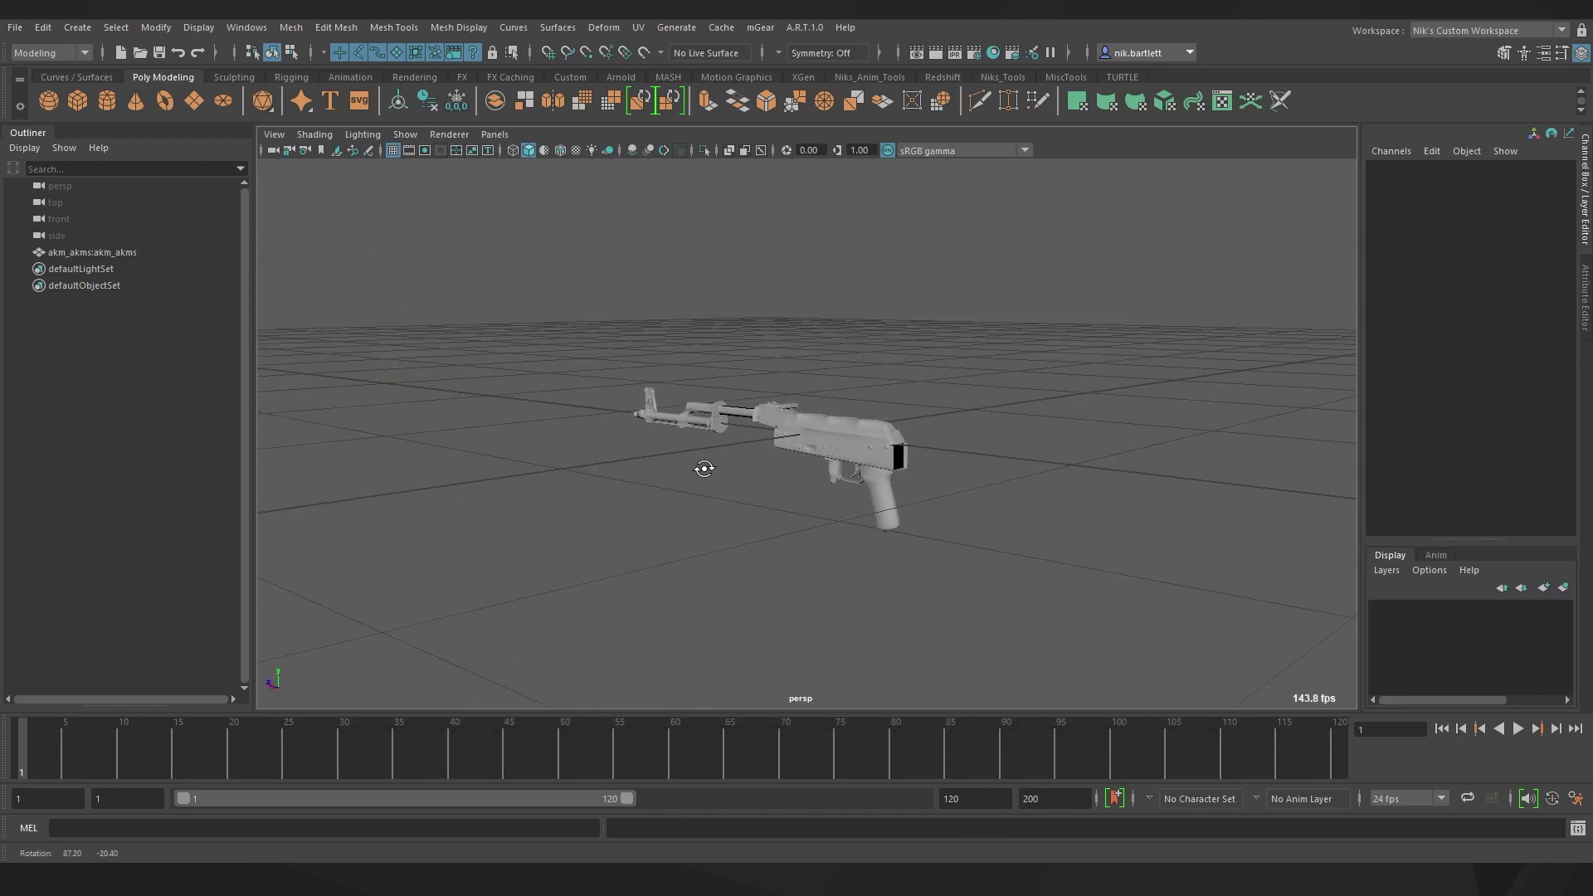
left_click(15, 27)
left_click(62, 214)
left_click(520, 338)
left_click(1193, 681)
- Delete the two loose ammo rounds floating above the rifle
scroll(850, 527, "up", 5)
left_click_drag(850, 528, 977, 546, "alt")
scroll(977, 546, "down", 3)
middle_click_drag(978, 546, 948, 515, "alt")
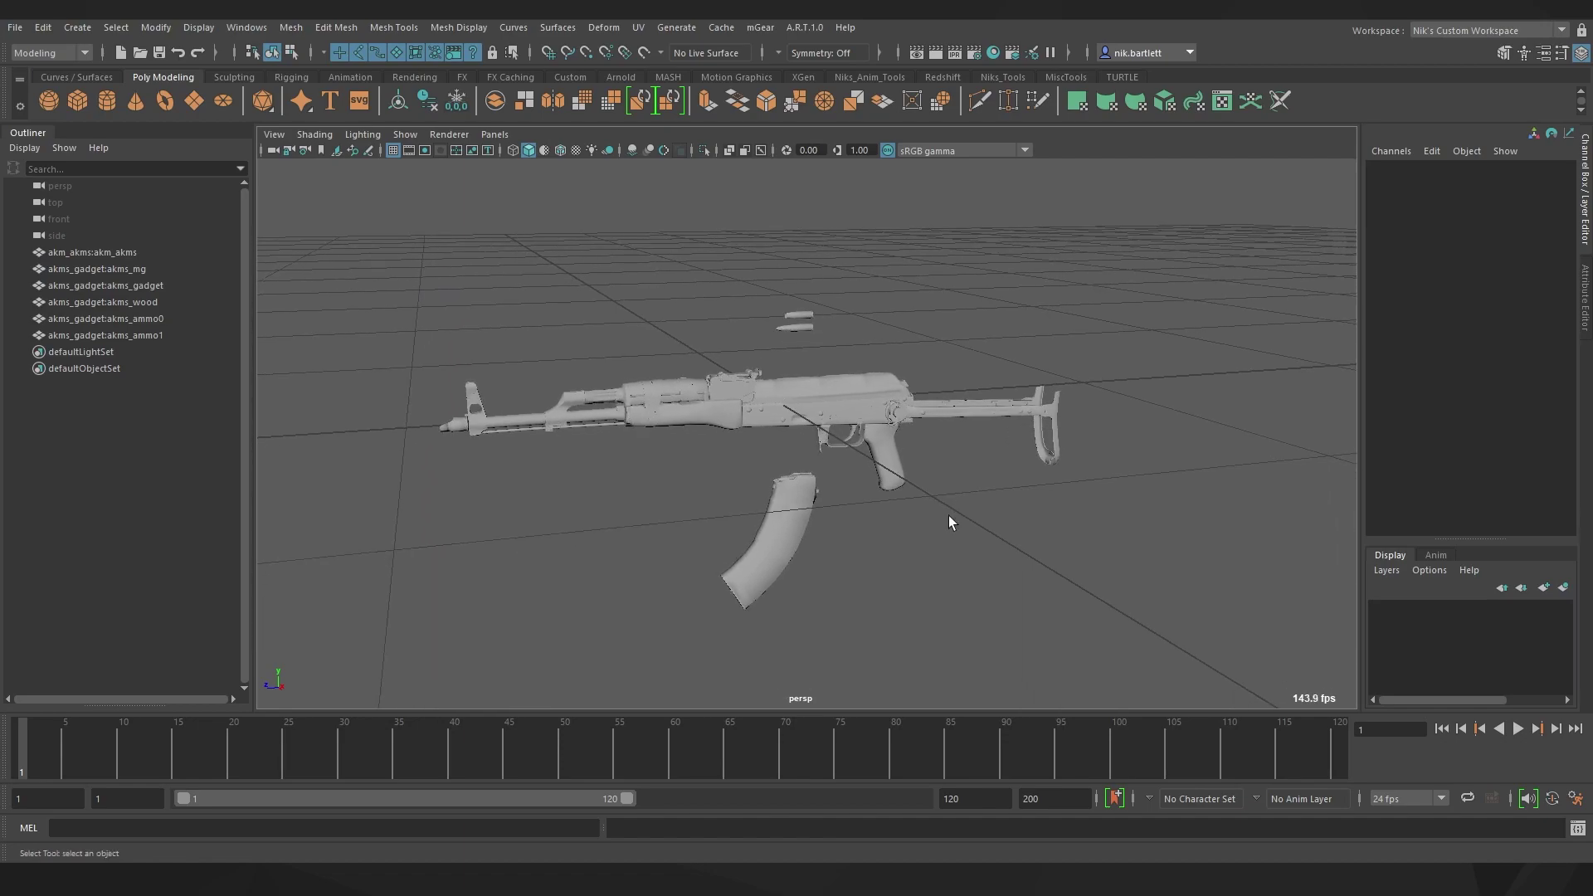
left_click_drag(753, 306, 858, 350)
key("Delete")
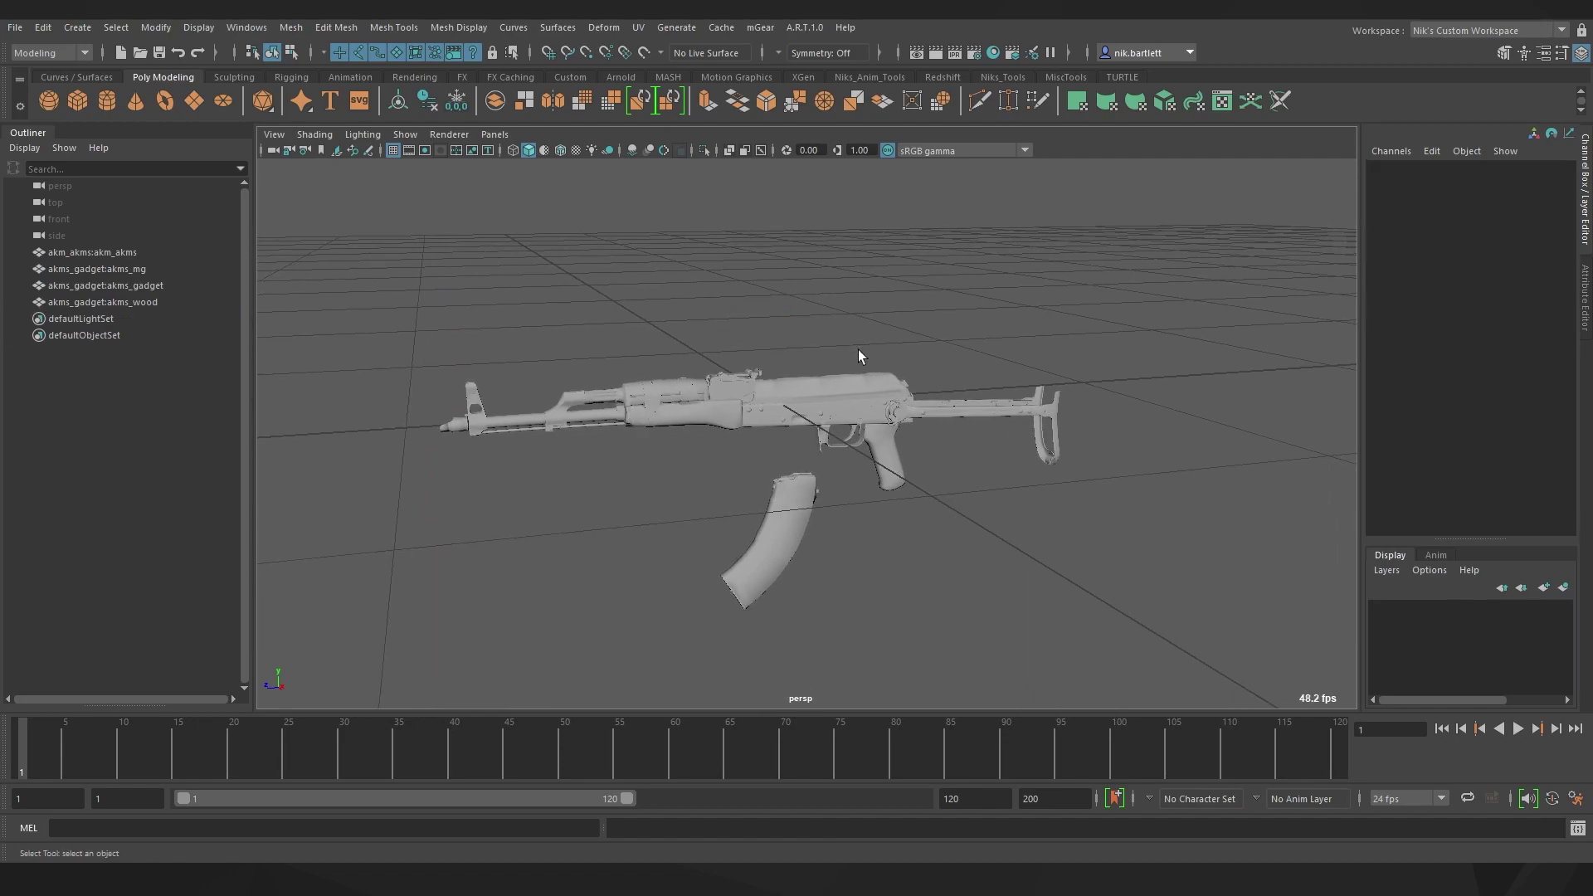
- Assign a new Lambert material to the akm_akms rifle body and open the material's attributes
left_click(819, 396)
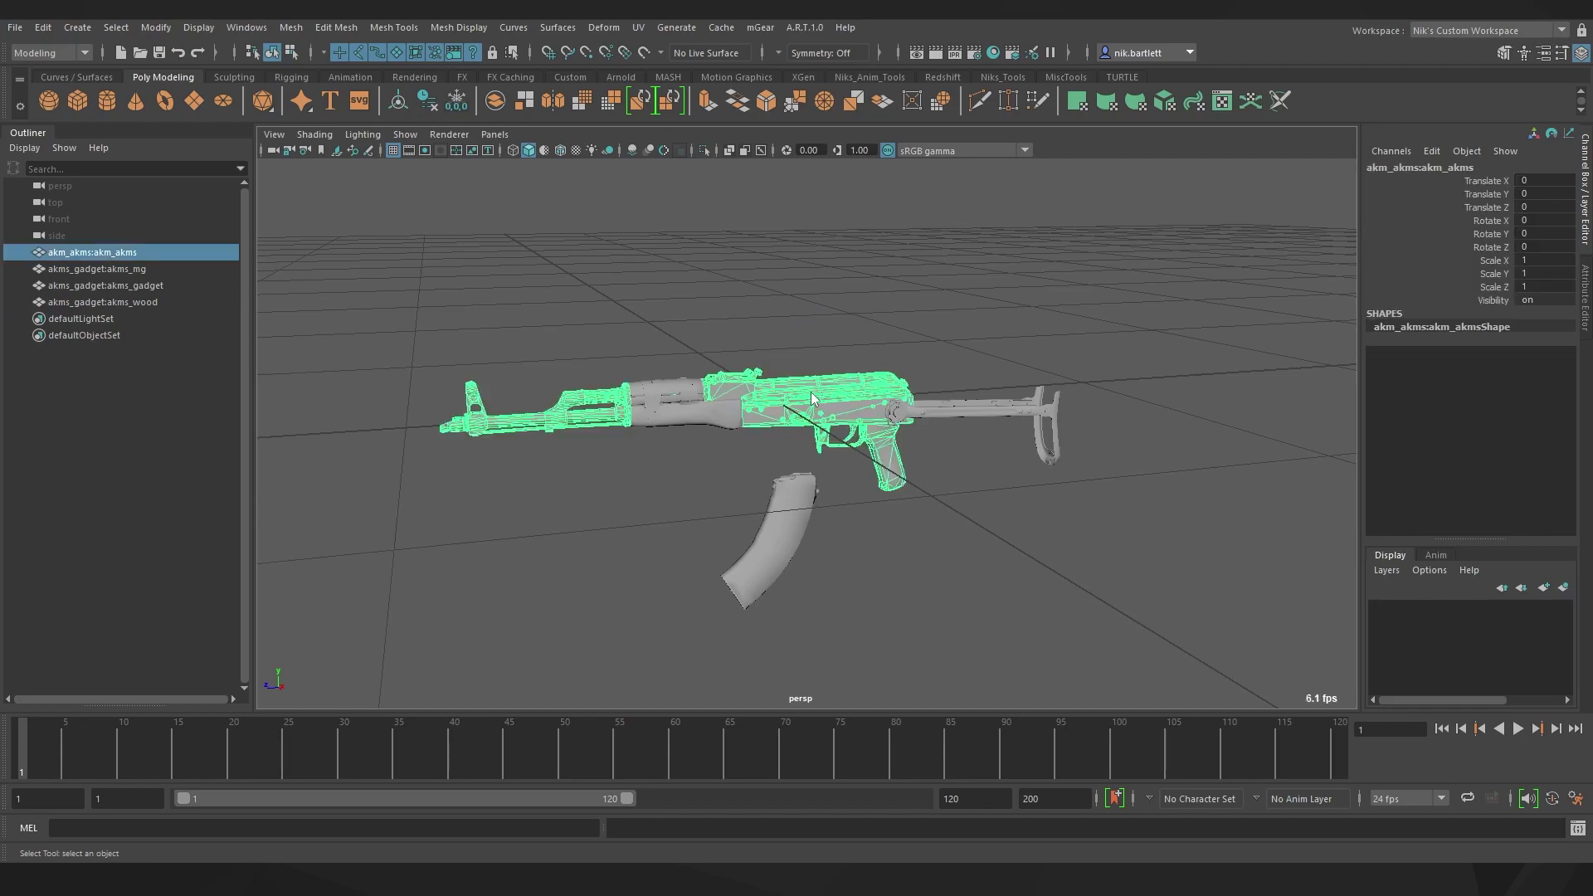
right_click_drag(812, 399, 927, 758)
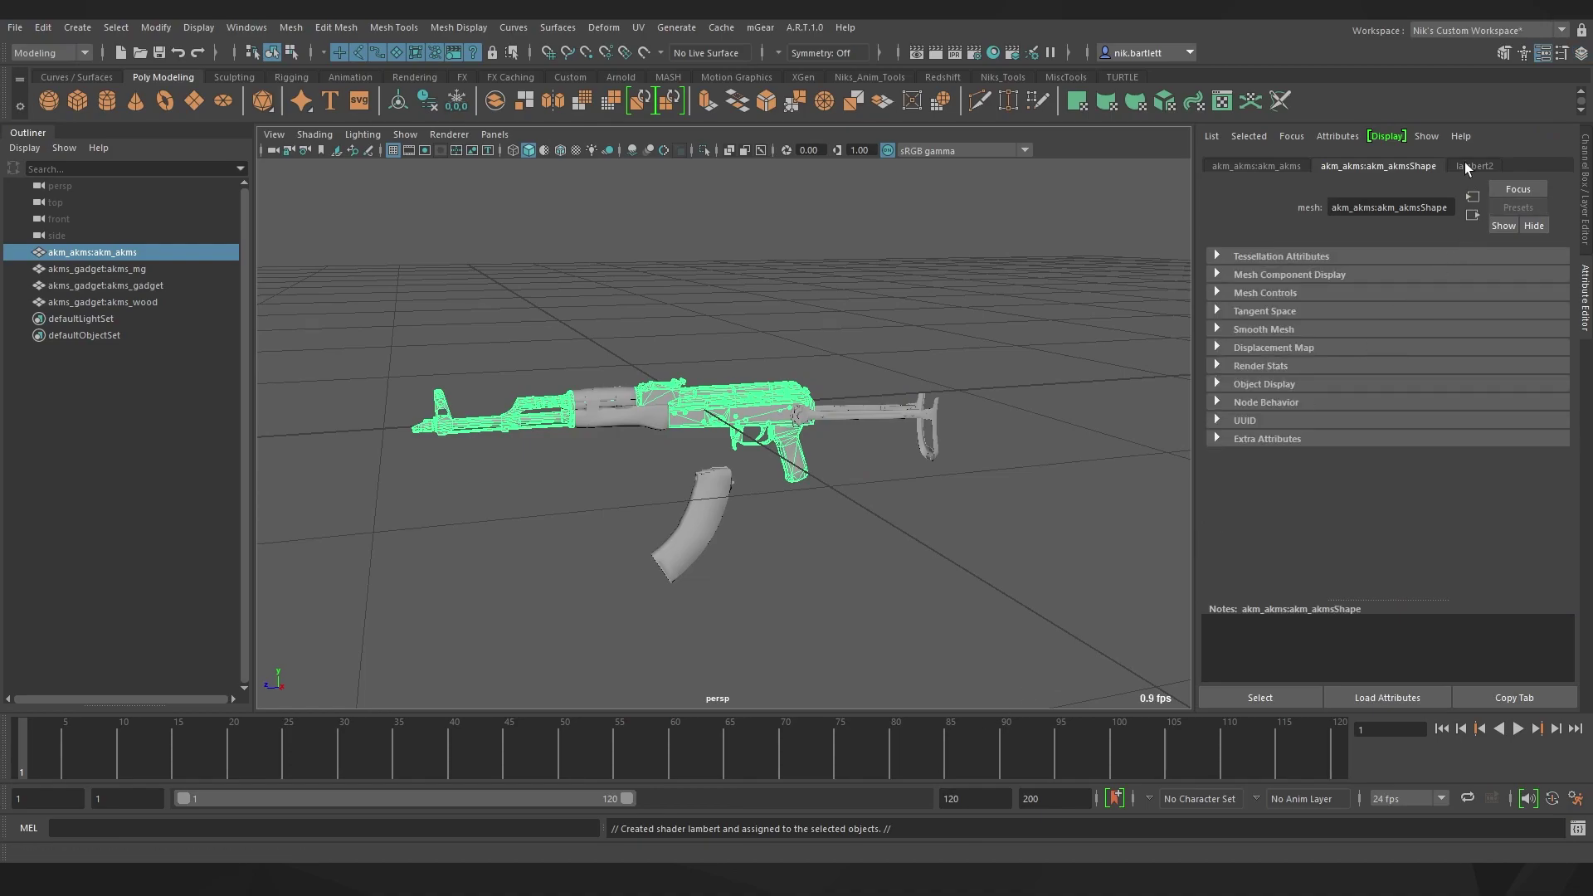
left_click(1466, 167)
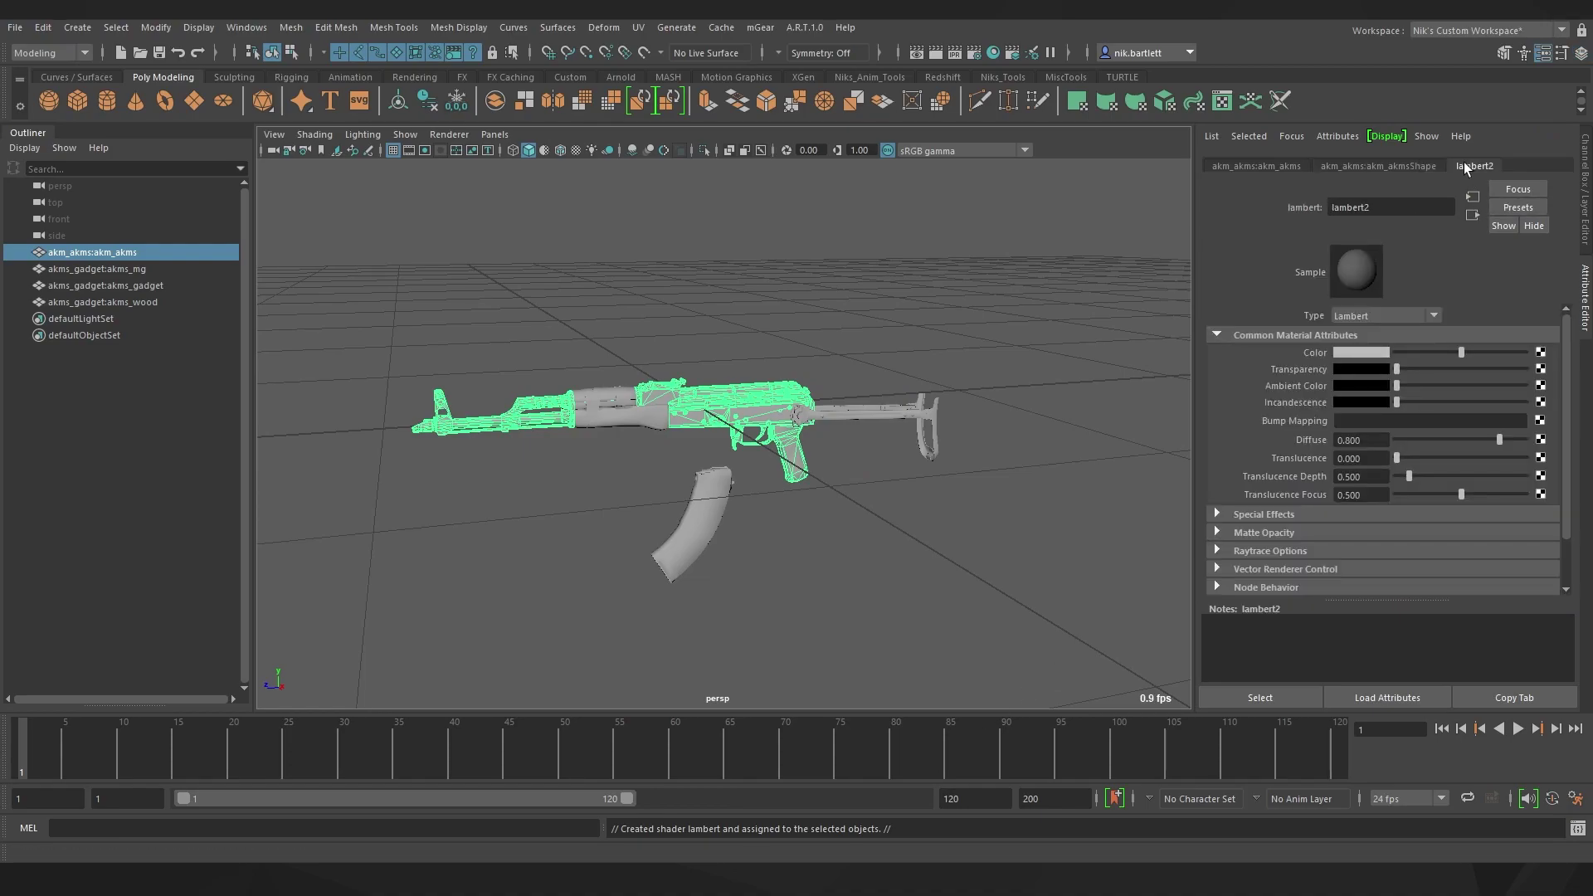
left_click(249, 30)
mouse_move(349, 86)
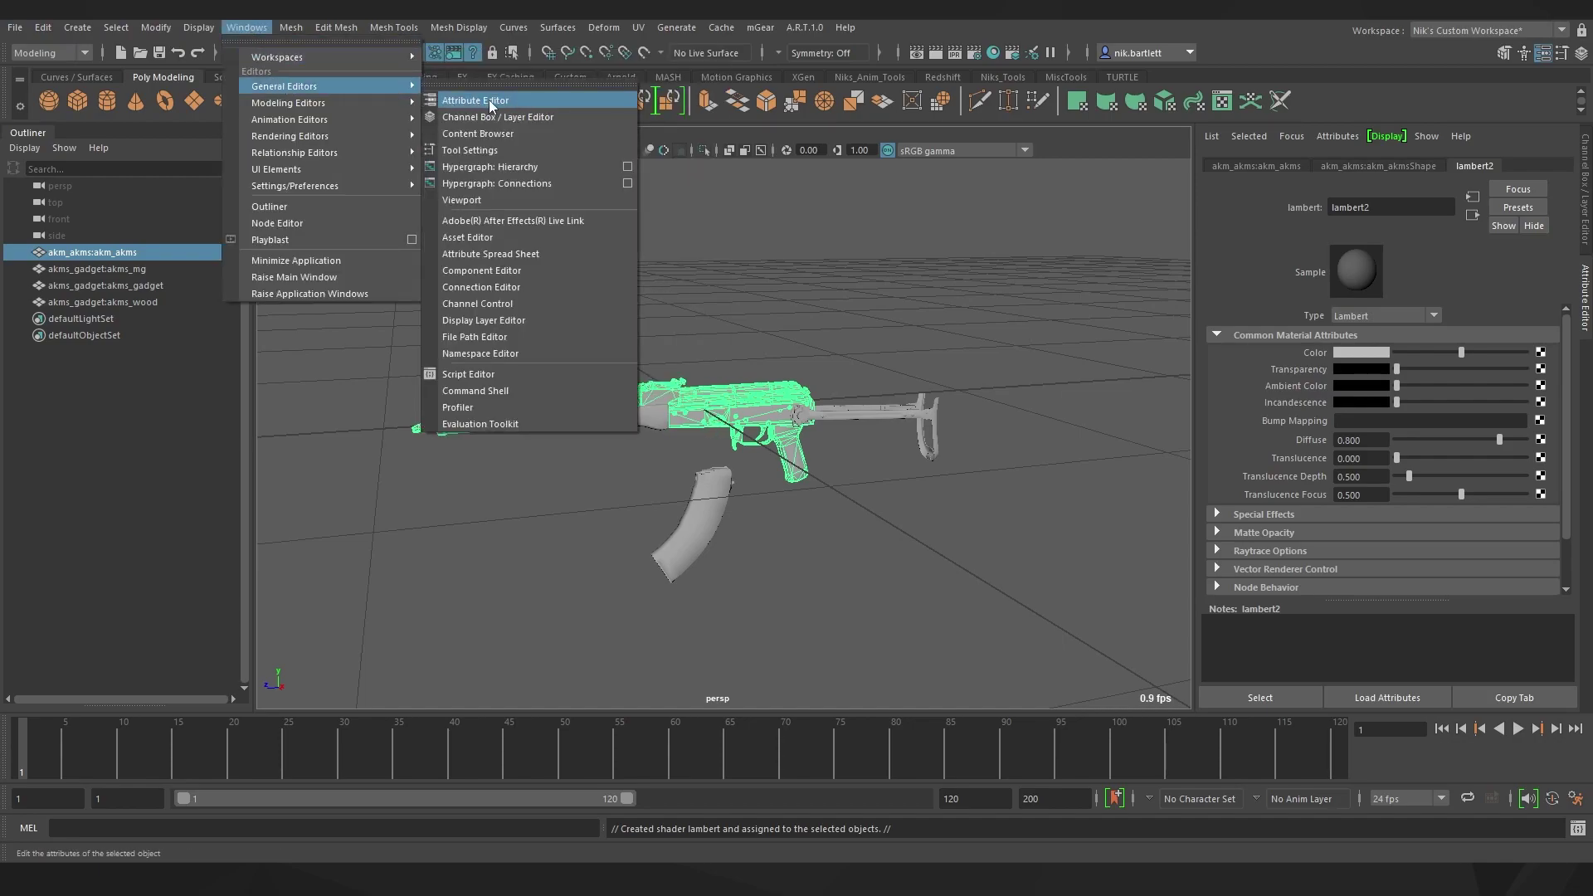
left_click(631, 207)
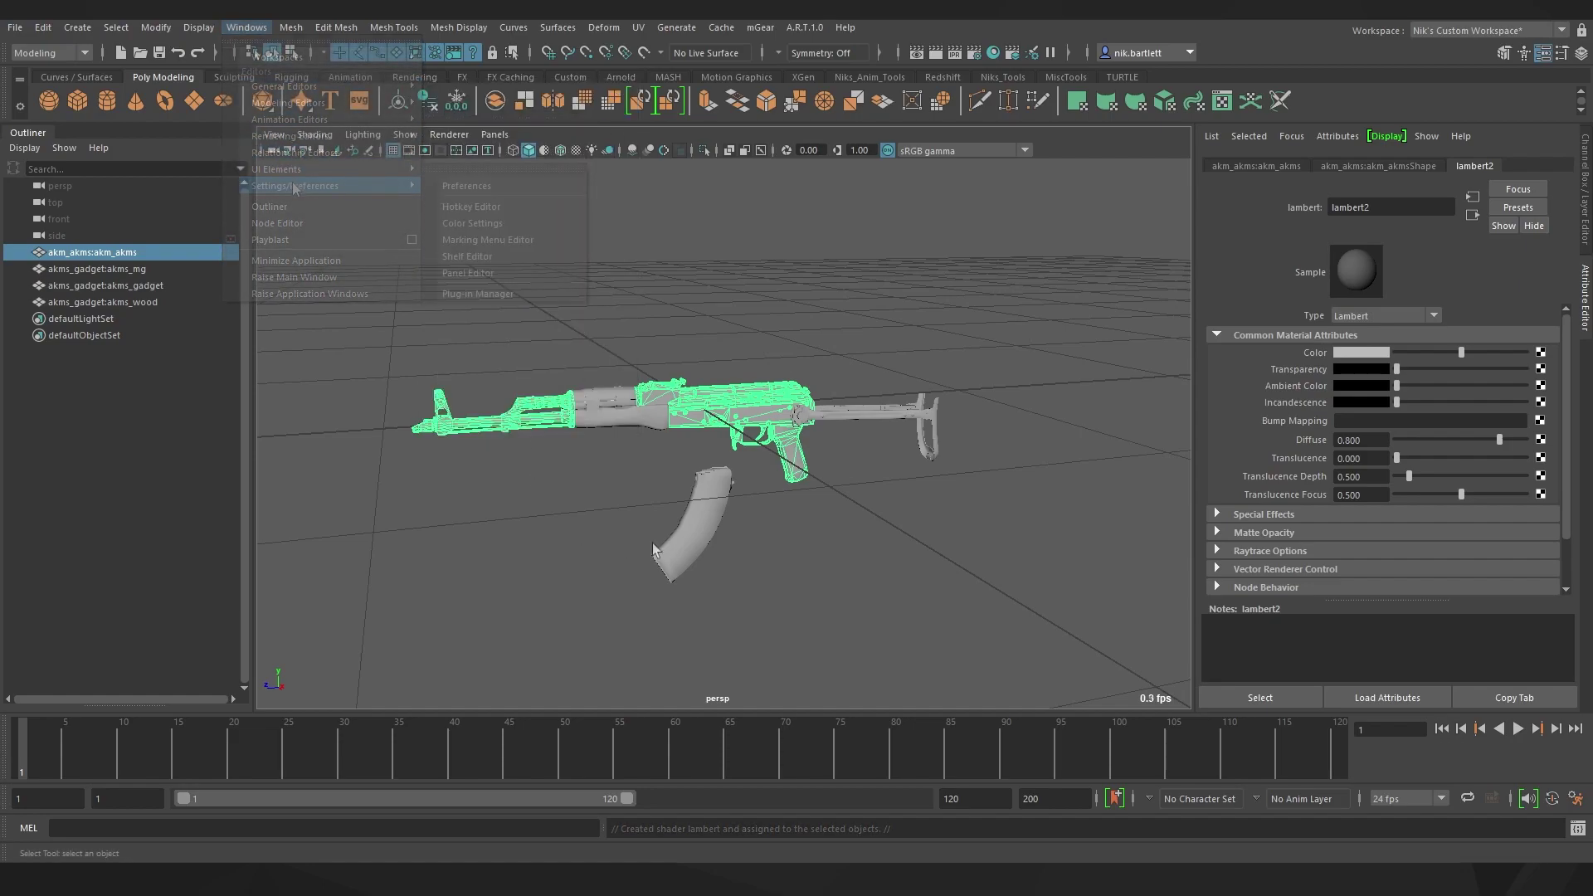
- Rename the rifle body's Lambert material to AK_Body_mat
left_click(1412, 206)
double_click(1411, 206)
type("AK_Body_mat")
key("Return")
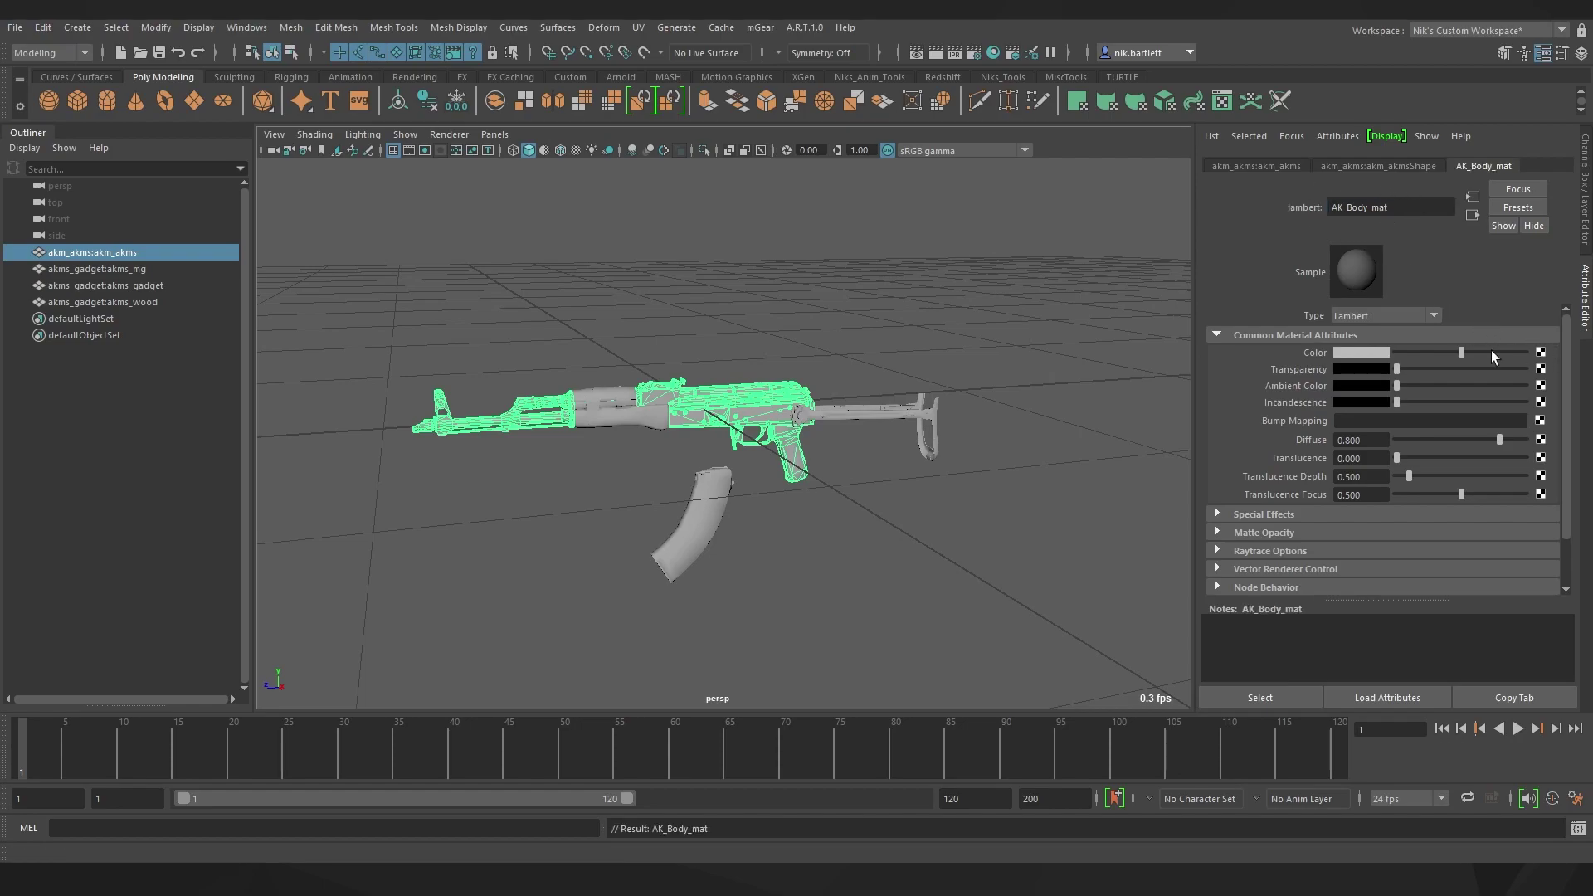
- Map akm_akms_diffuse.tga from the AK_files\tx folder to AK_Body_mat's color as a file texture, and enable textured viewport display
left_click(1540, 352)
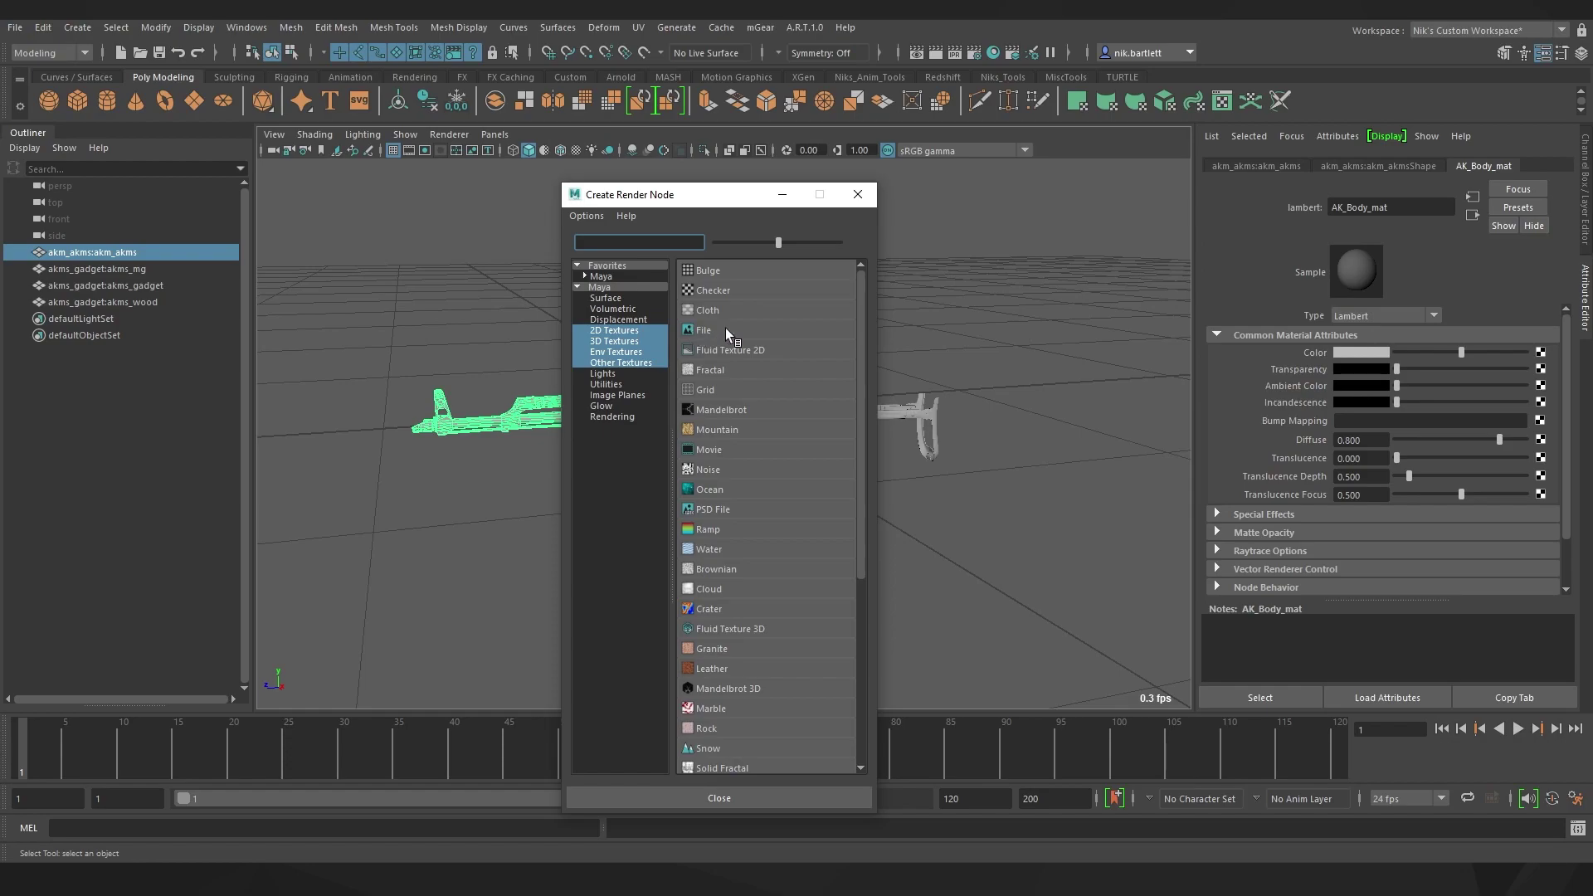
left_click(725, 328)
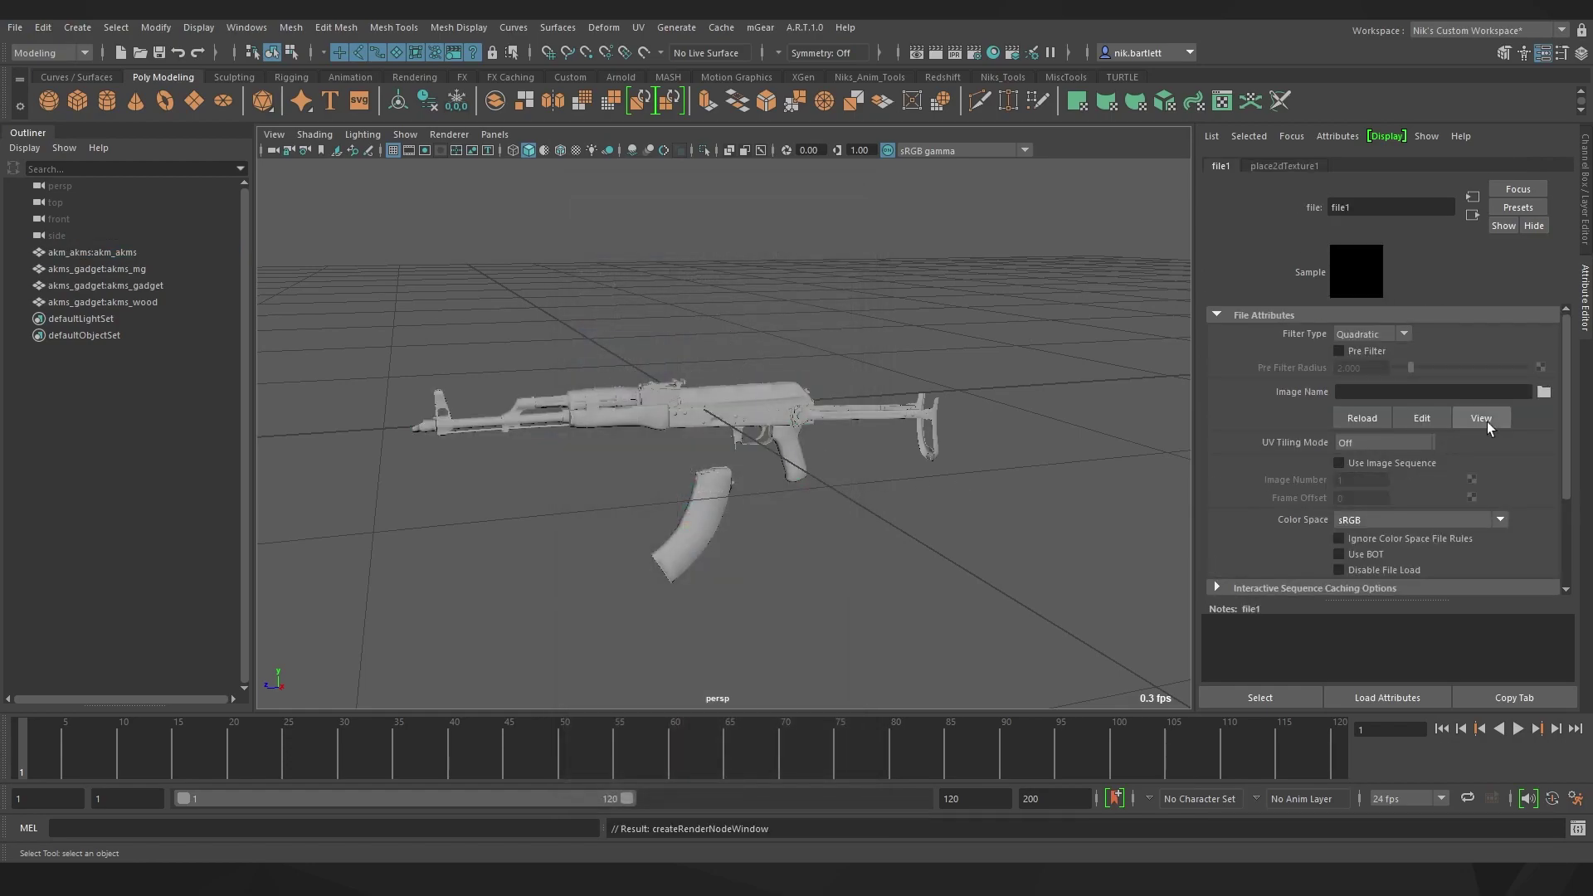
left_click(1542, 392)
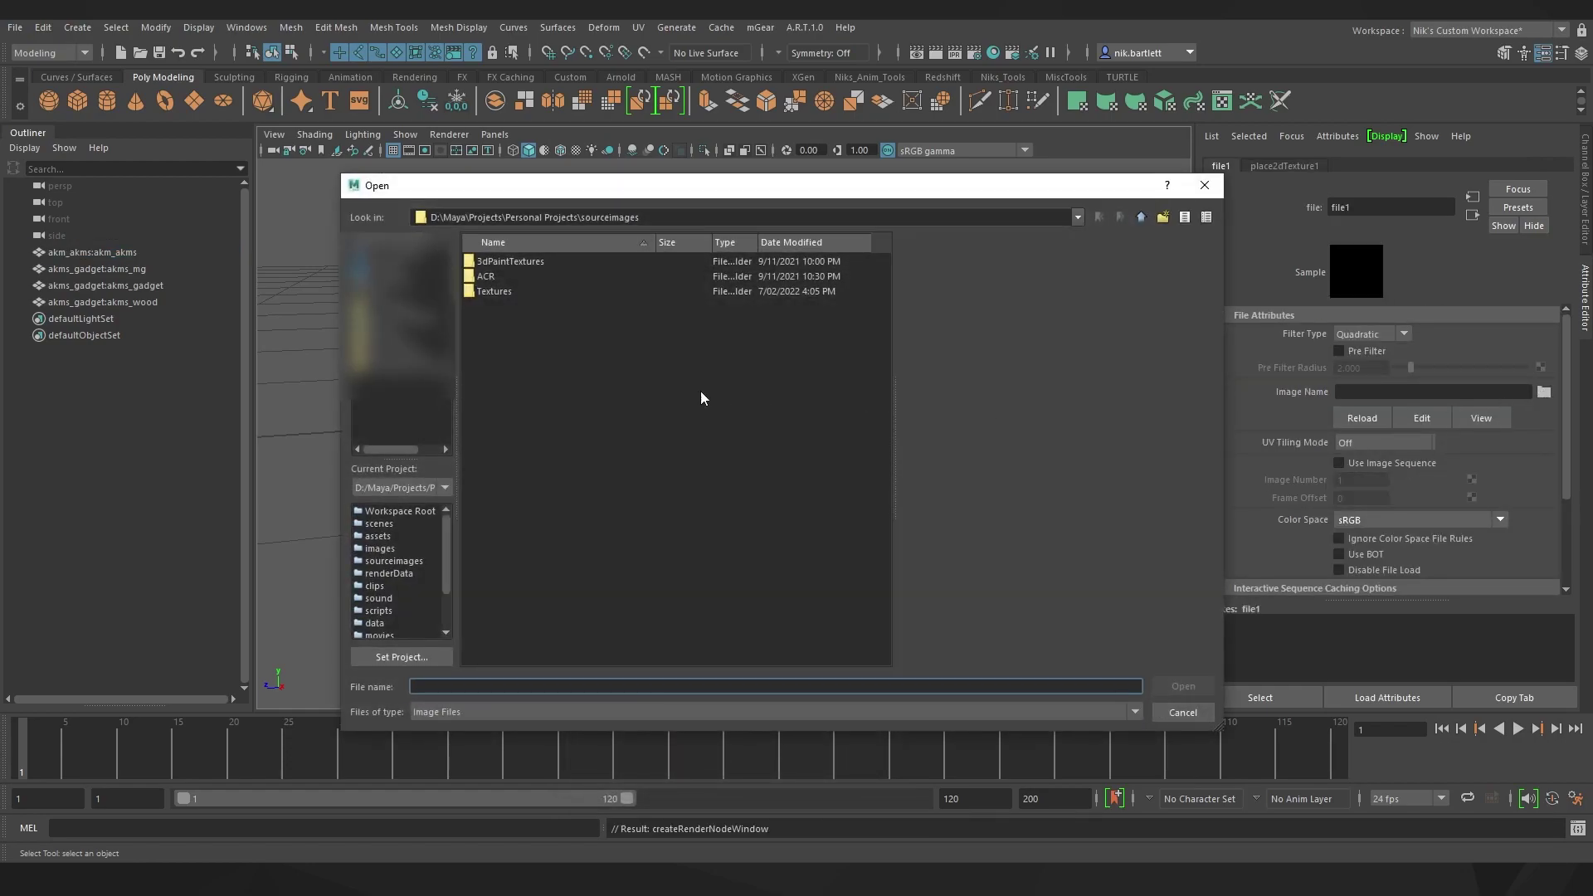
left_click(359, 523)
double_click(519, 291)
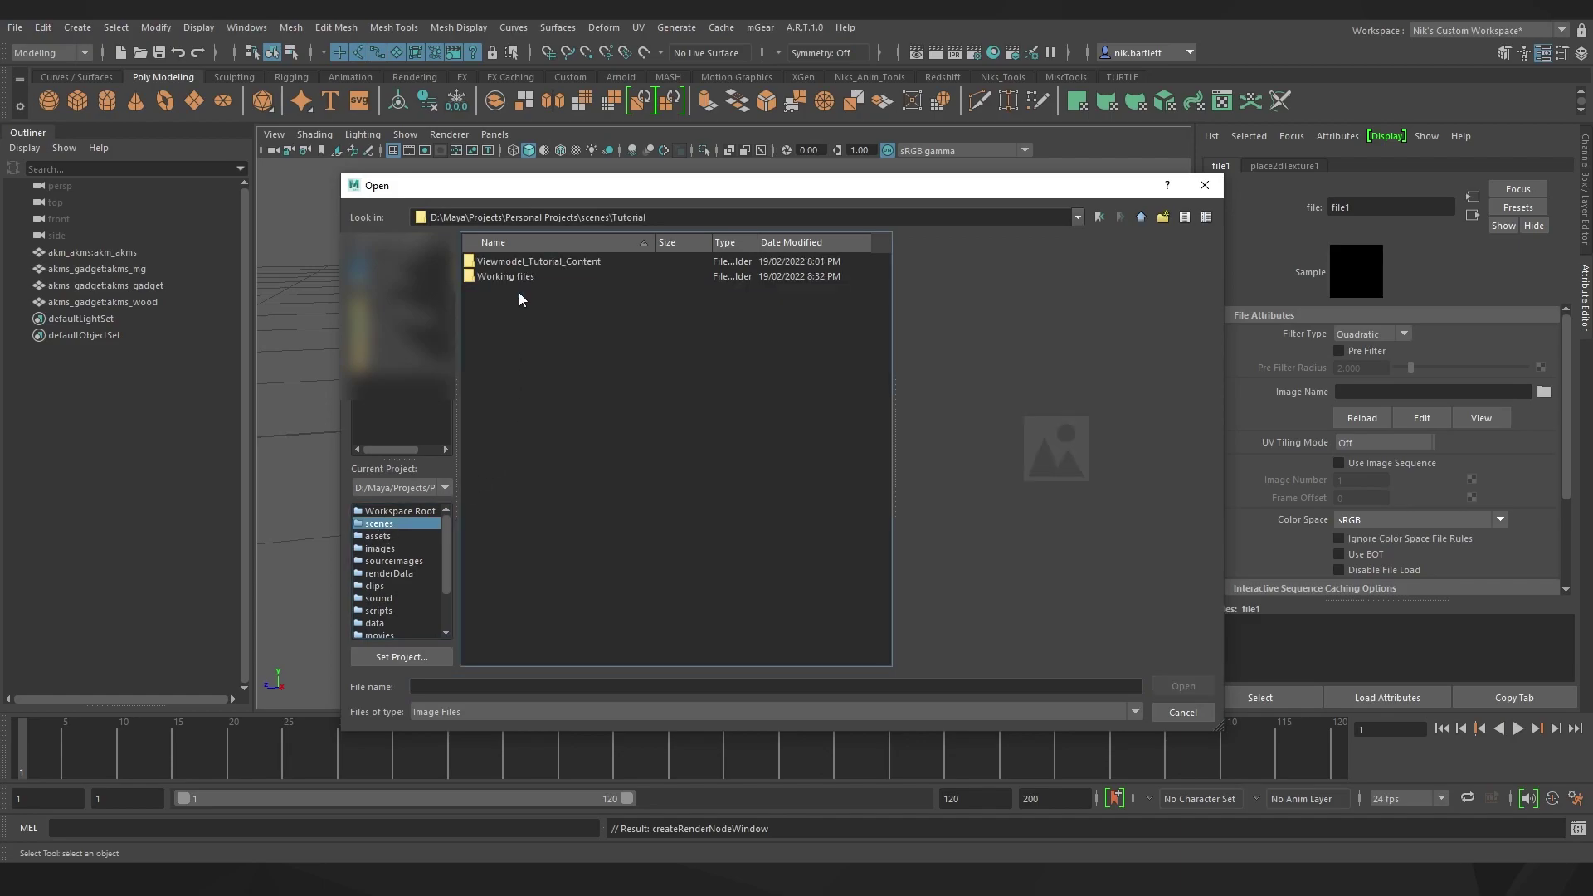
double_click(541, 261)
double_click(544, 260)
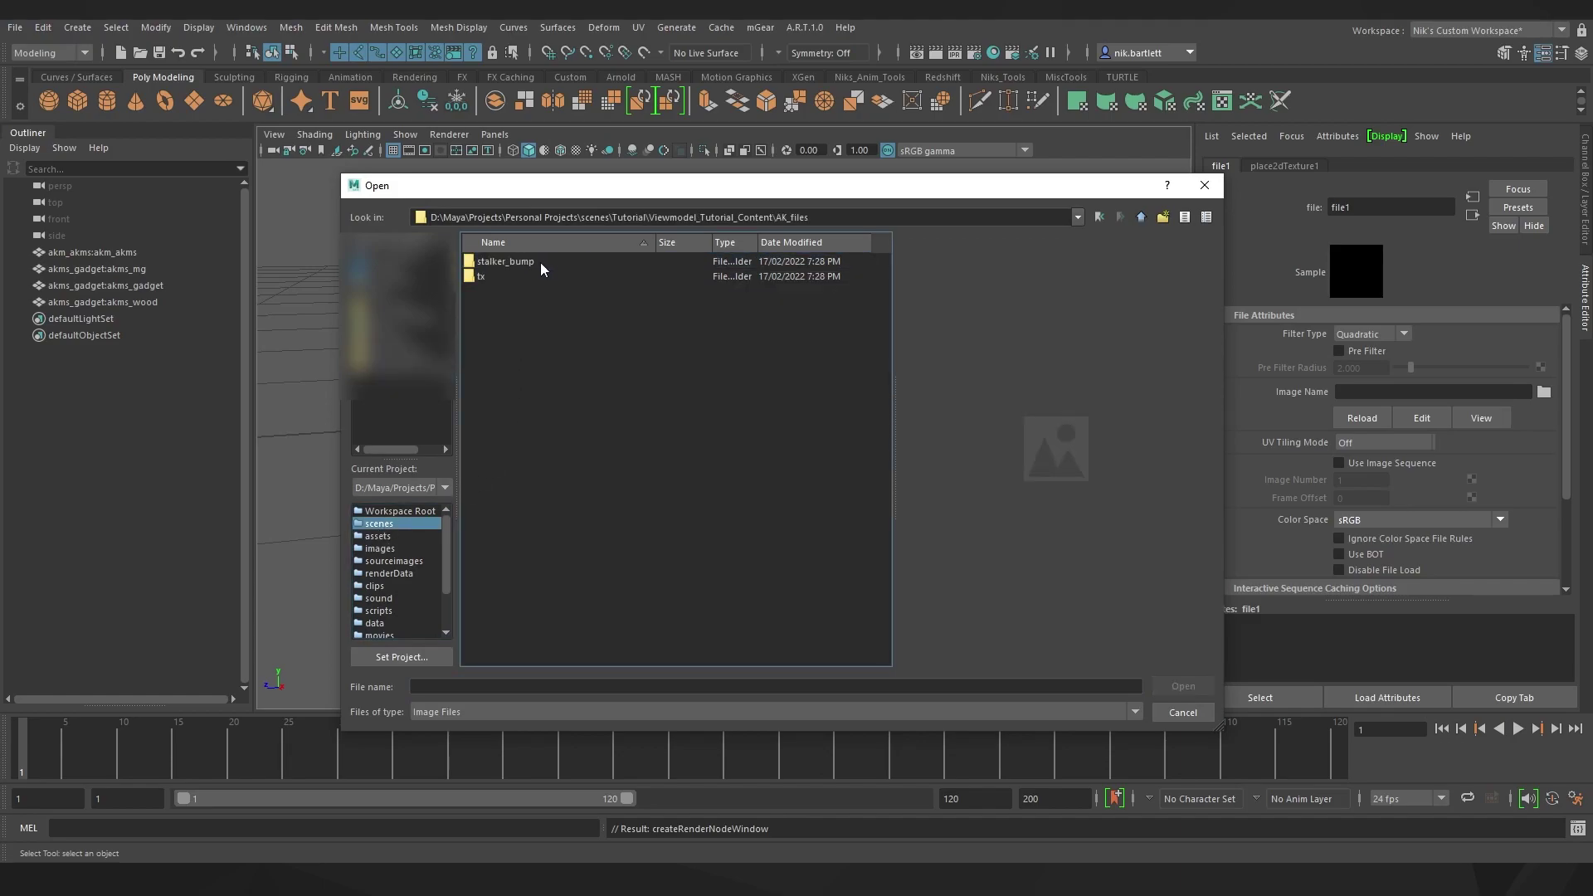
double_click(520, 275)
left_click(532, 262)
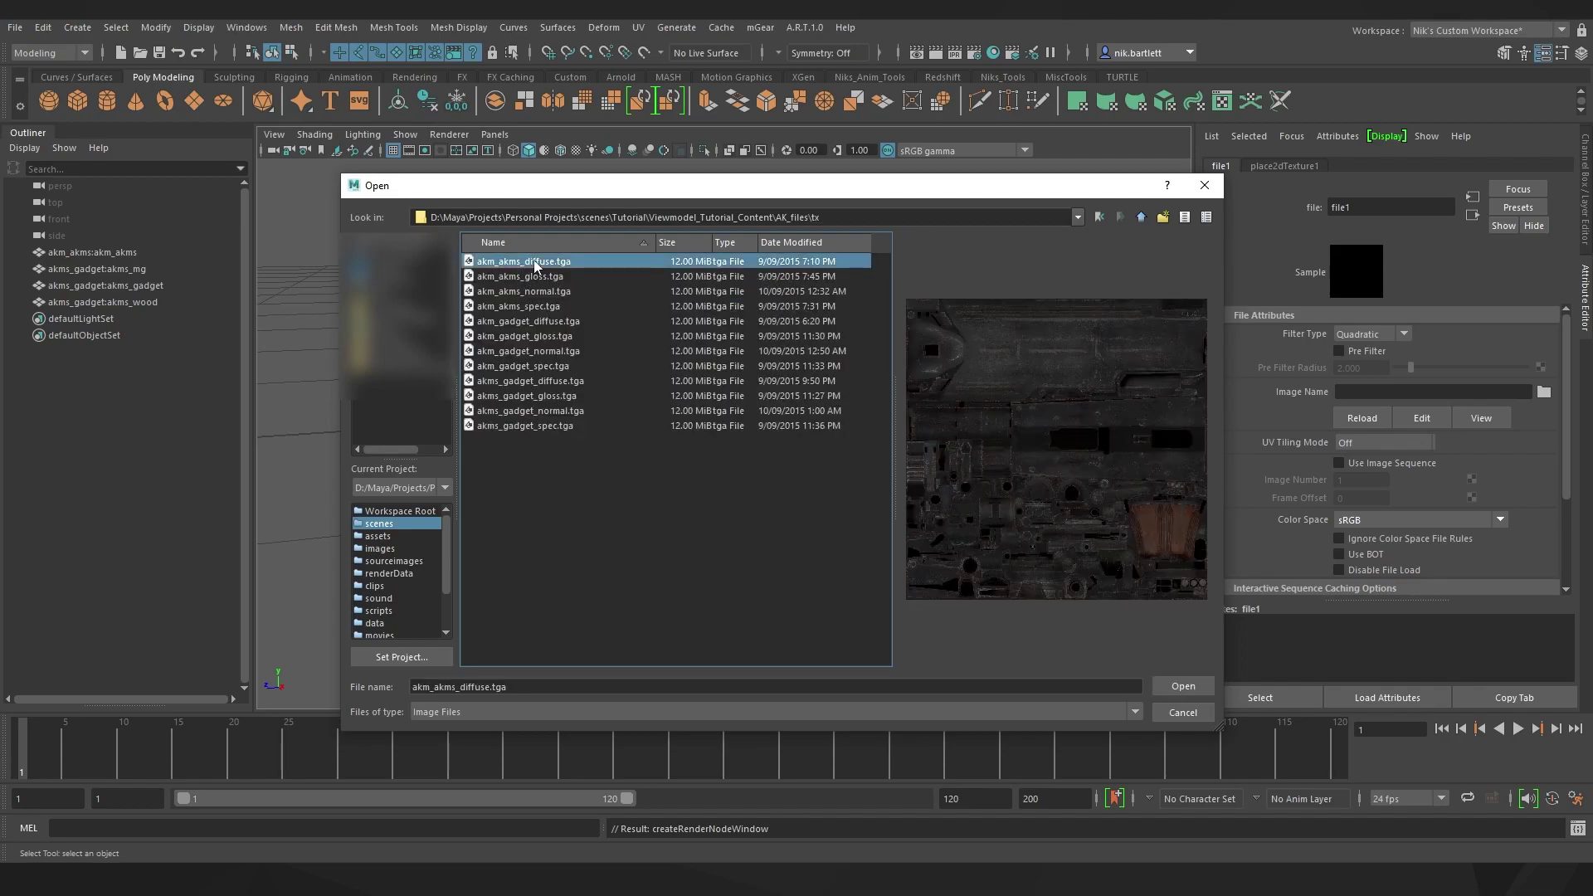
left_click(1171, 685)
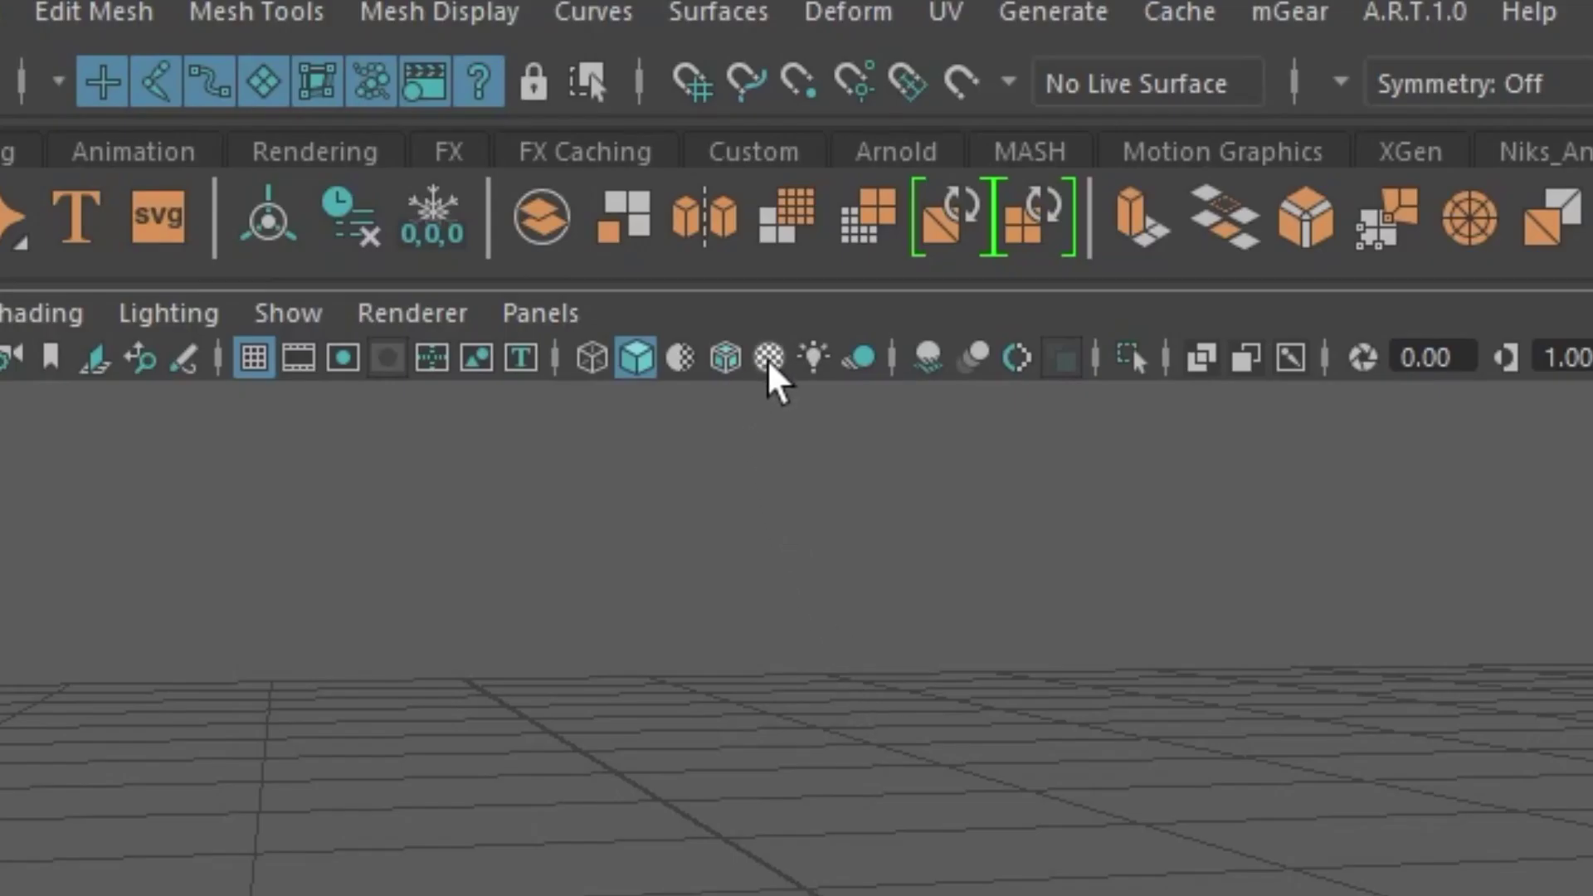
left_click(768, 360)
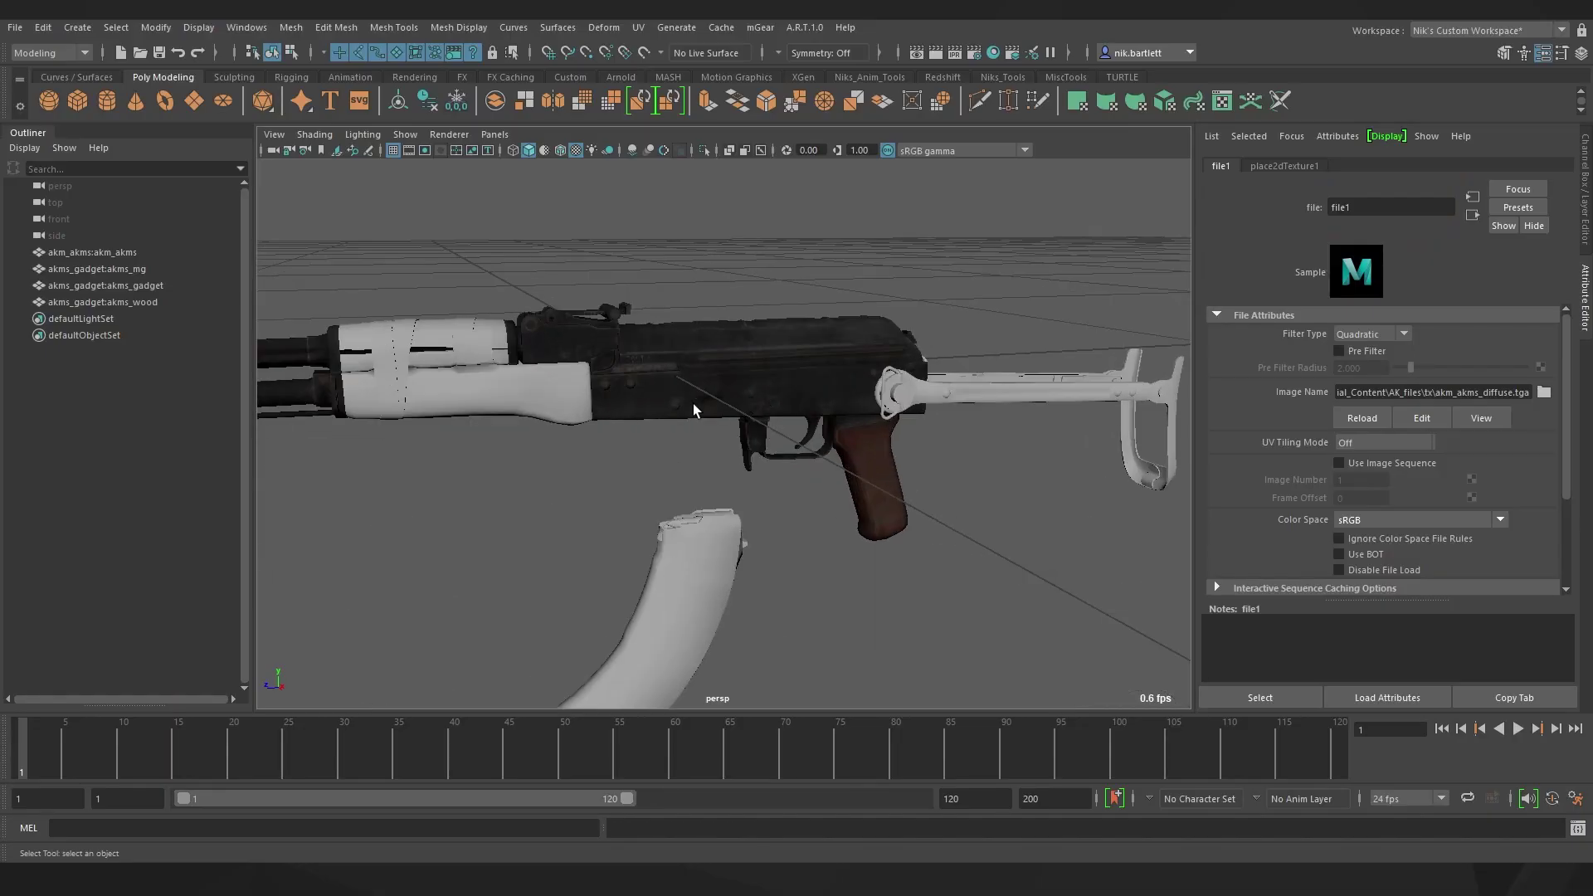
- Assign a new Lambert material named AK_Secondary_mat to the wooden handguard, magazine and folding stock
left_click_drag(784, 441, 686, 457, "alt")
scroll(607, 438, "down", 7)
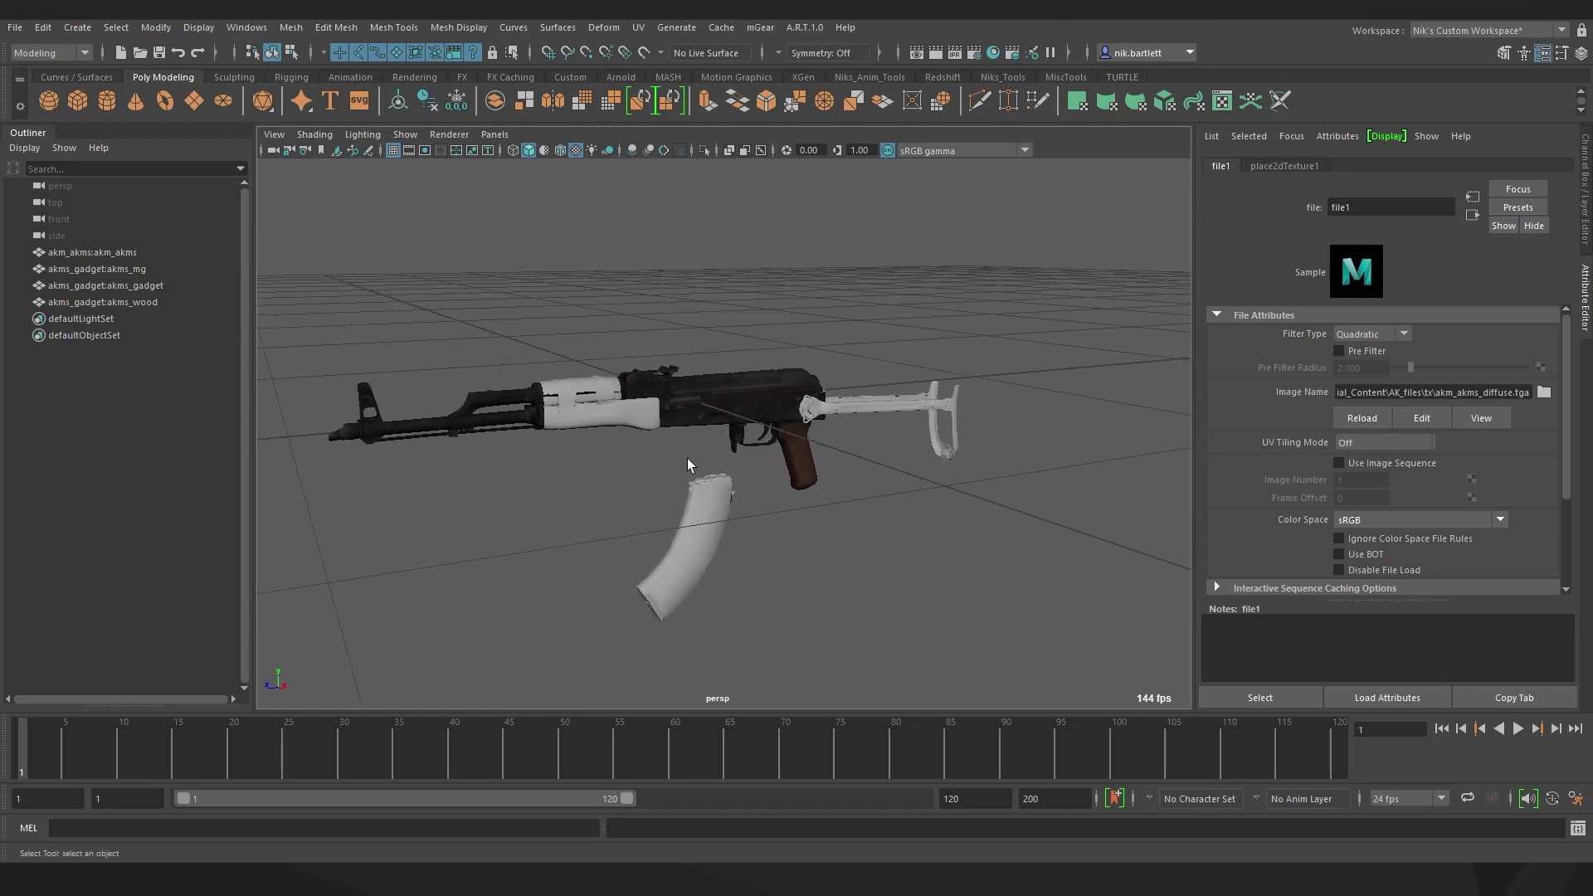
left_click(590, 408)
left_click(707, 510, "shift")
left_click(846, 409, "shift")
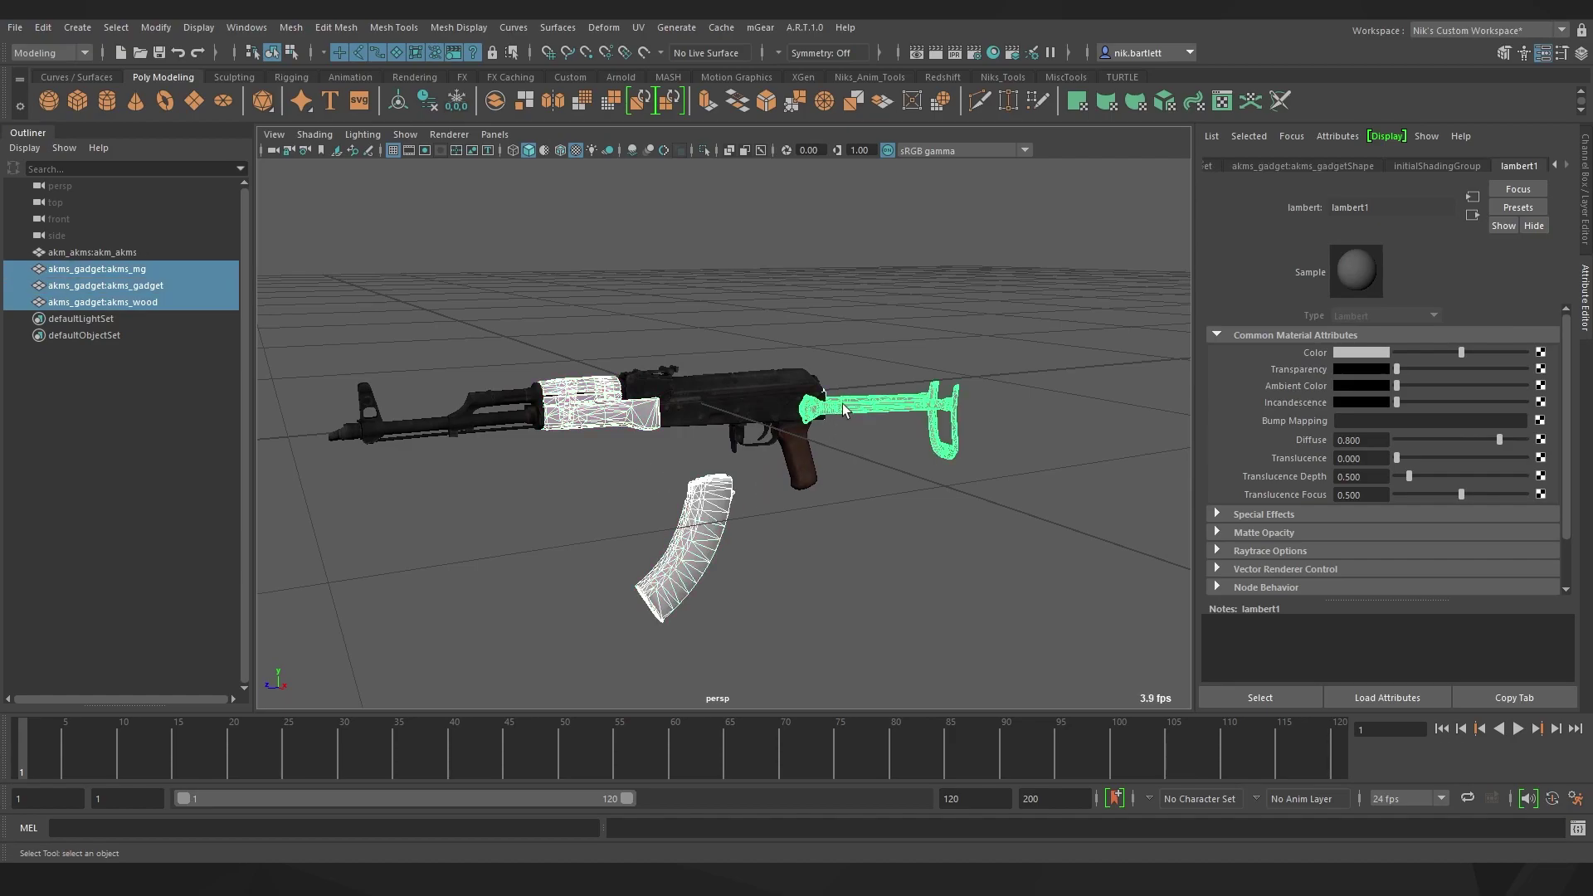
right_click_drag(845, 410, 979, 767)
type("AK_Secondary_mat")
key("Return")
- Map akms_gadget_diffuse.tga to AK_Secondary_mat's color as a file texture, and return to the channel settings
left_click(1541, 353)
left_click(720, 331)
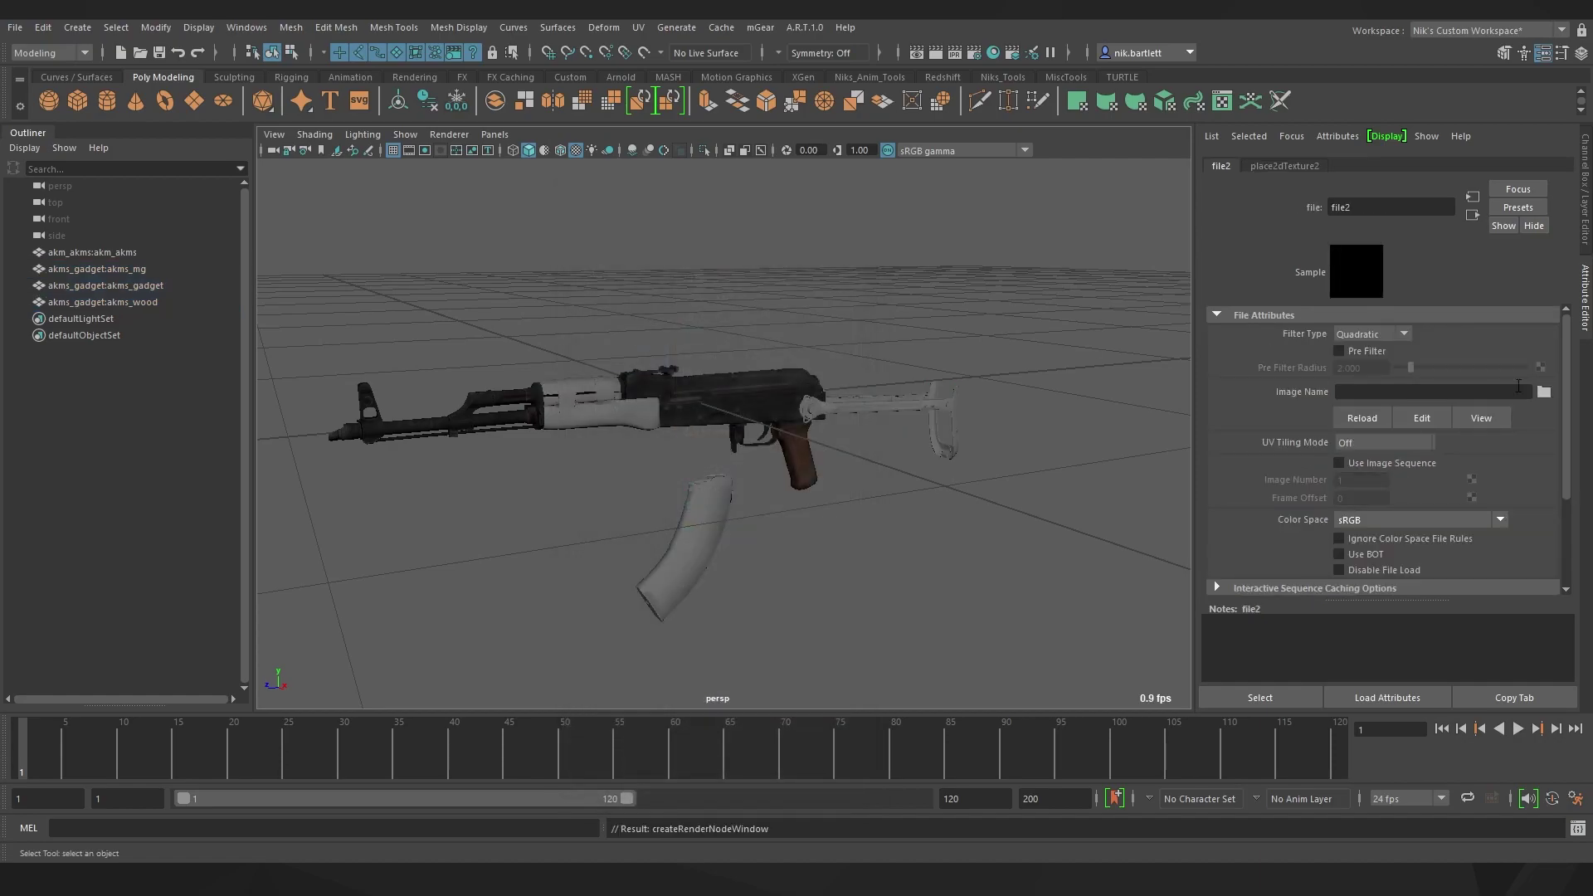
left_click(1543, 391)
left_click(521, 380)
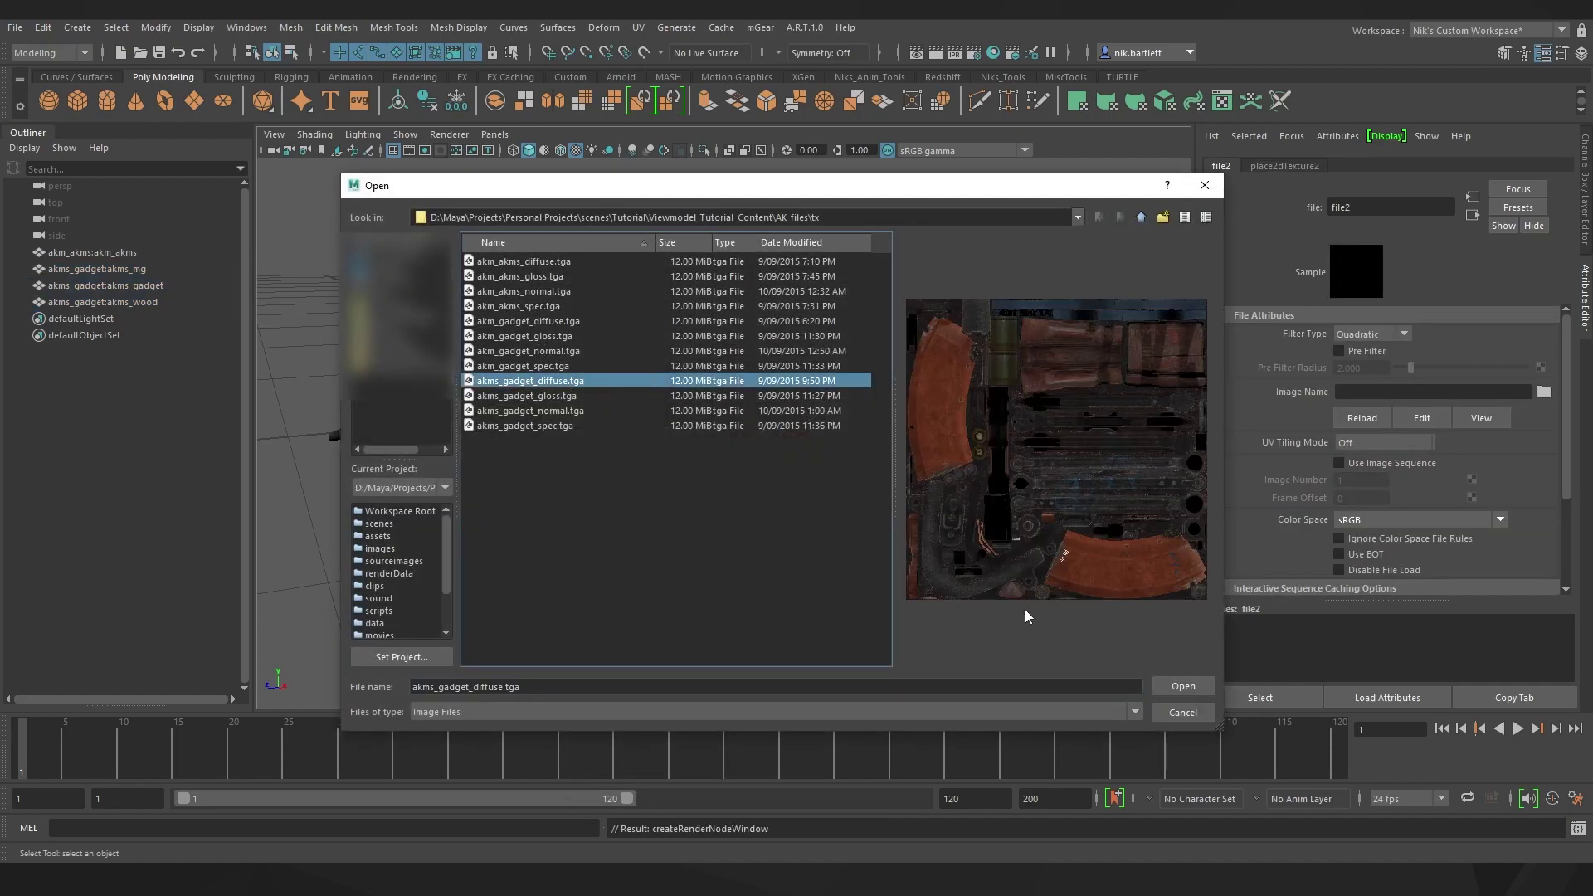
left_click(1178, 684)
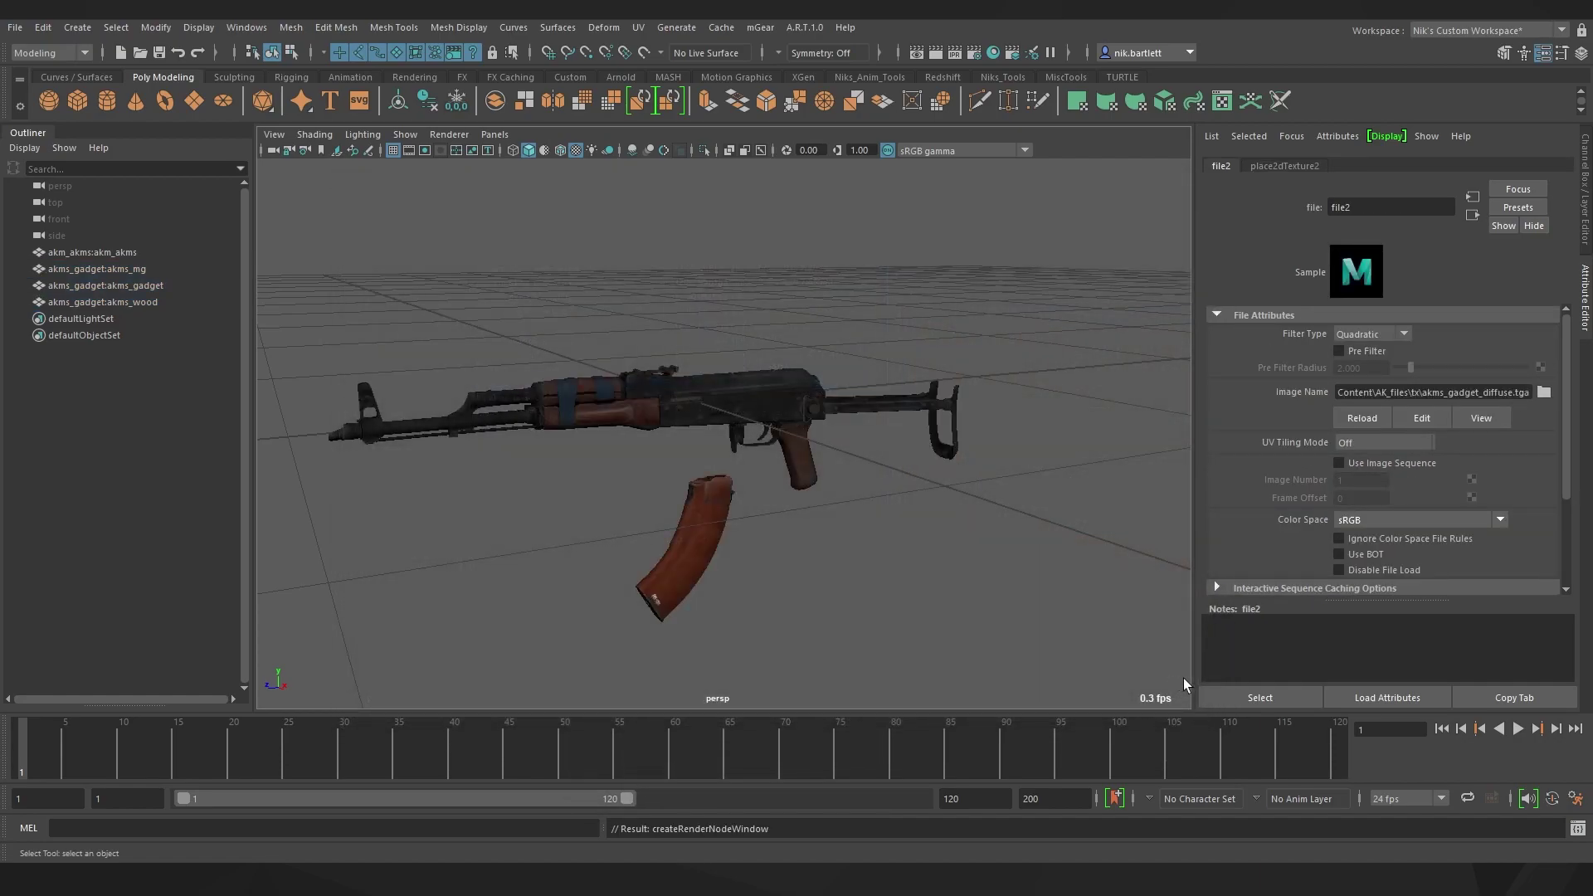
left_click(1585, 211)
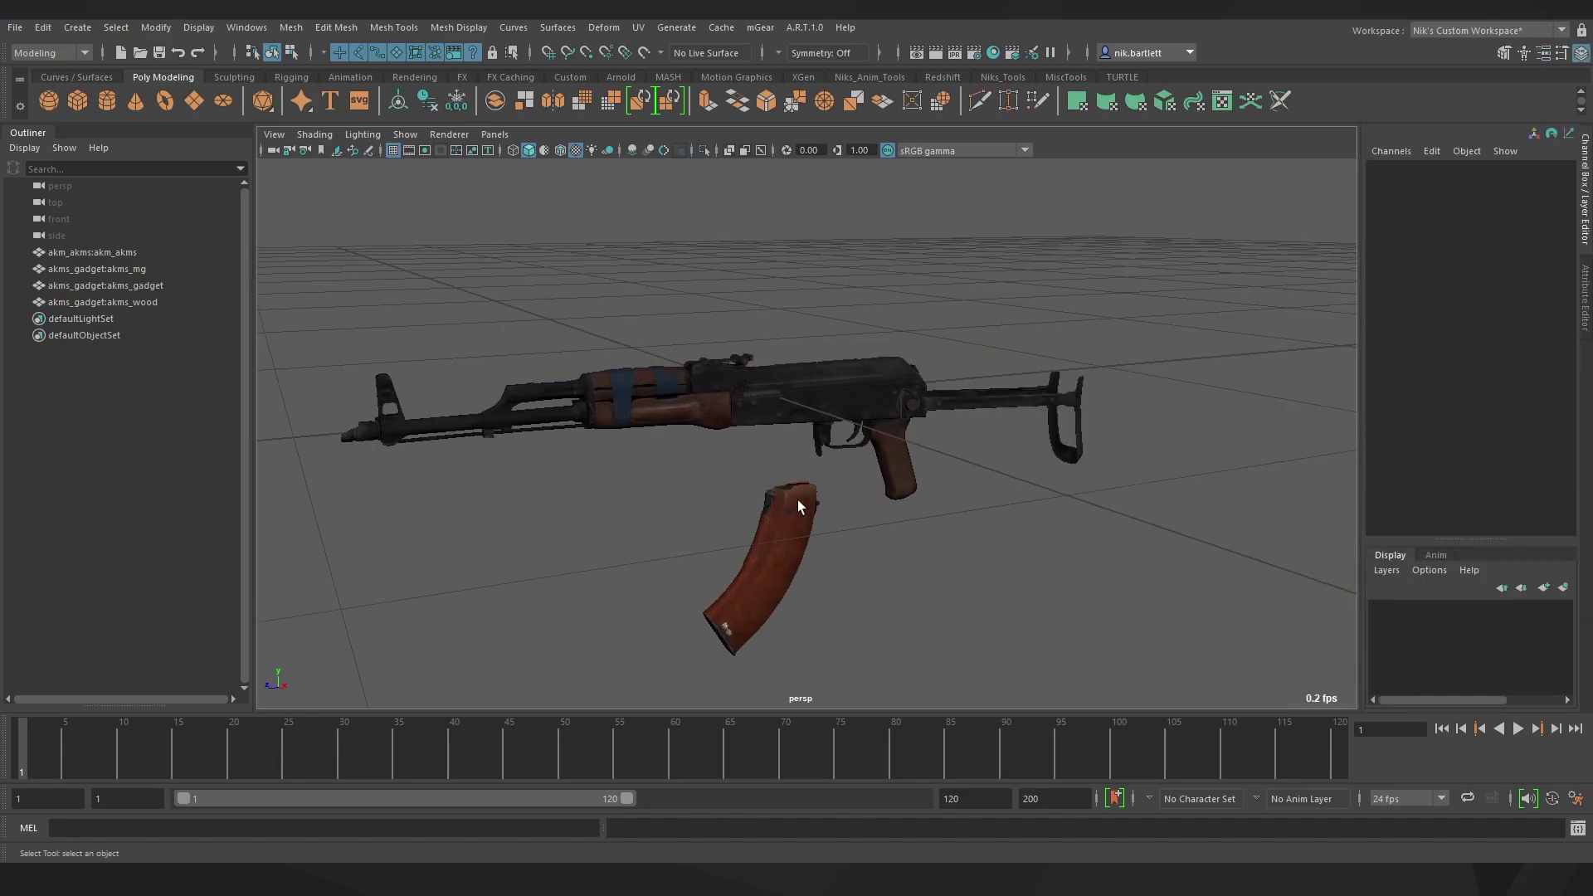
- Extract all faces of the three bullets inside the magazine into separate objects and return to object mode
left_click(792, 513)
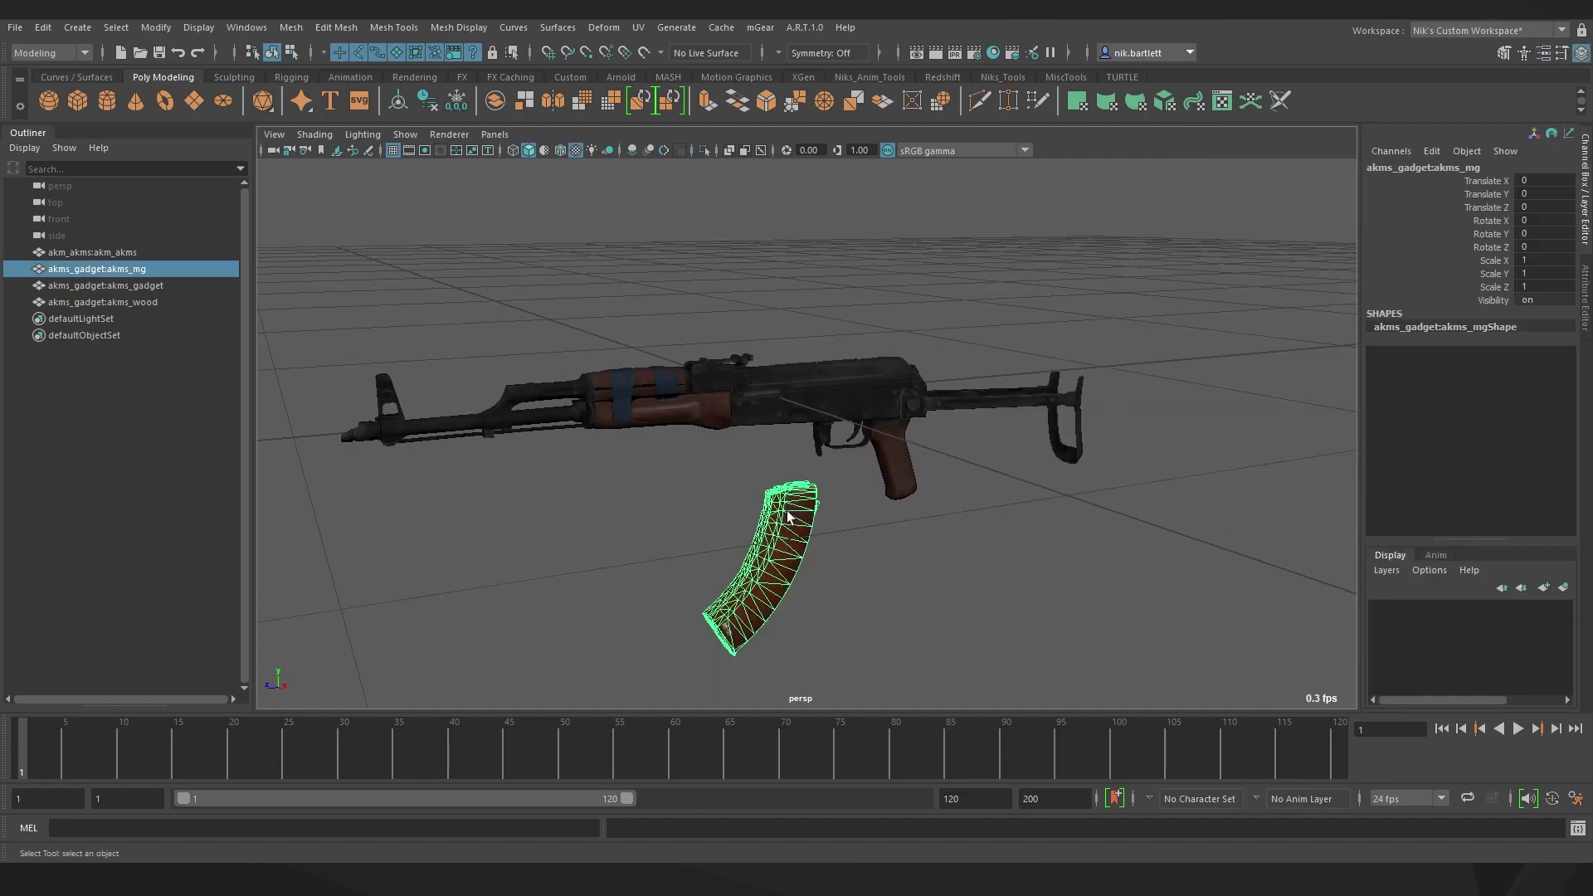
key("f")
left_click_drag(810, 554, 750, 547, "alt")
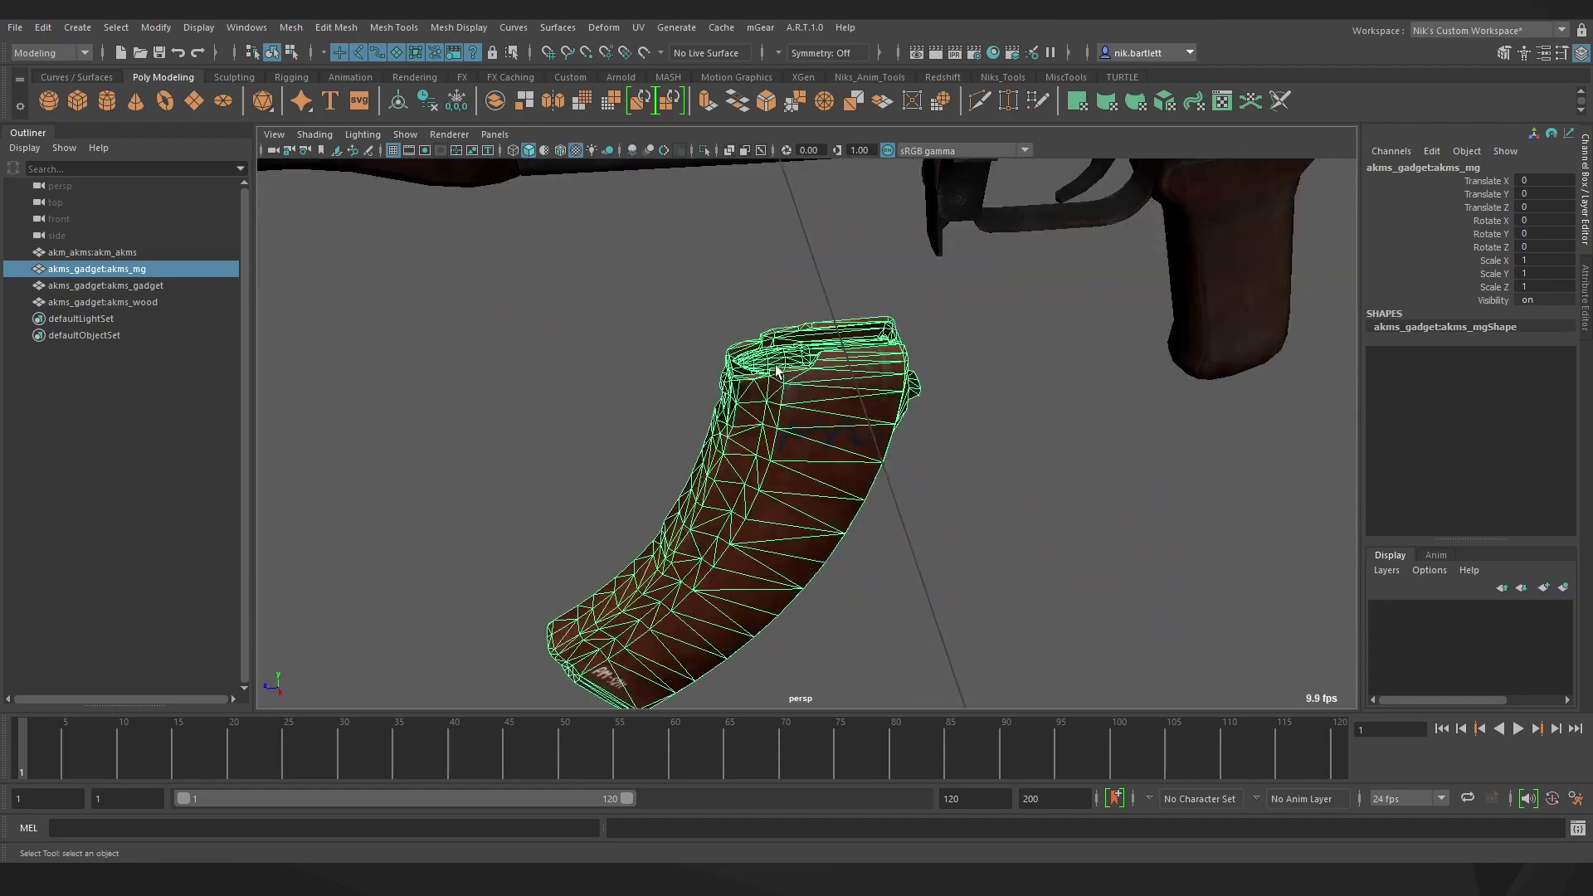
right_click_drag(775, 365, 777, 410)
left_click(785, 361)
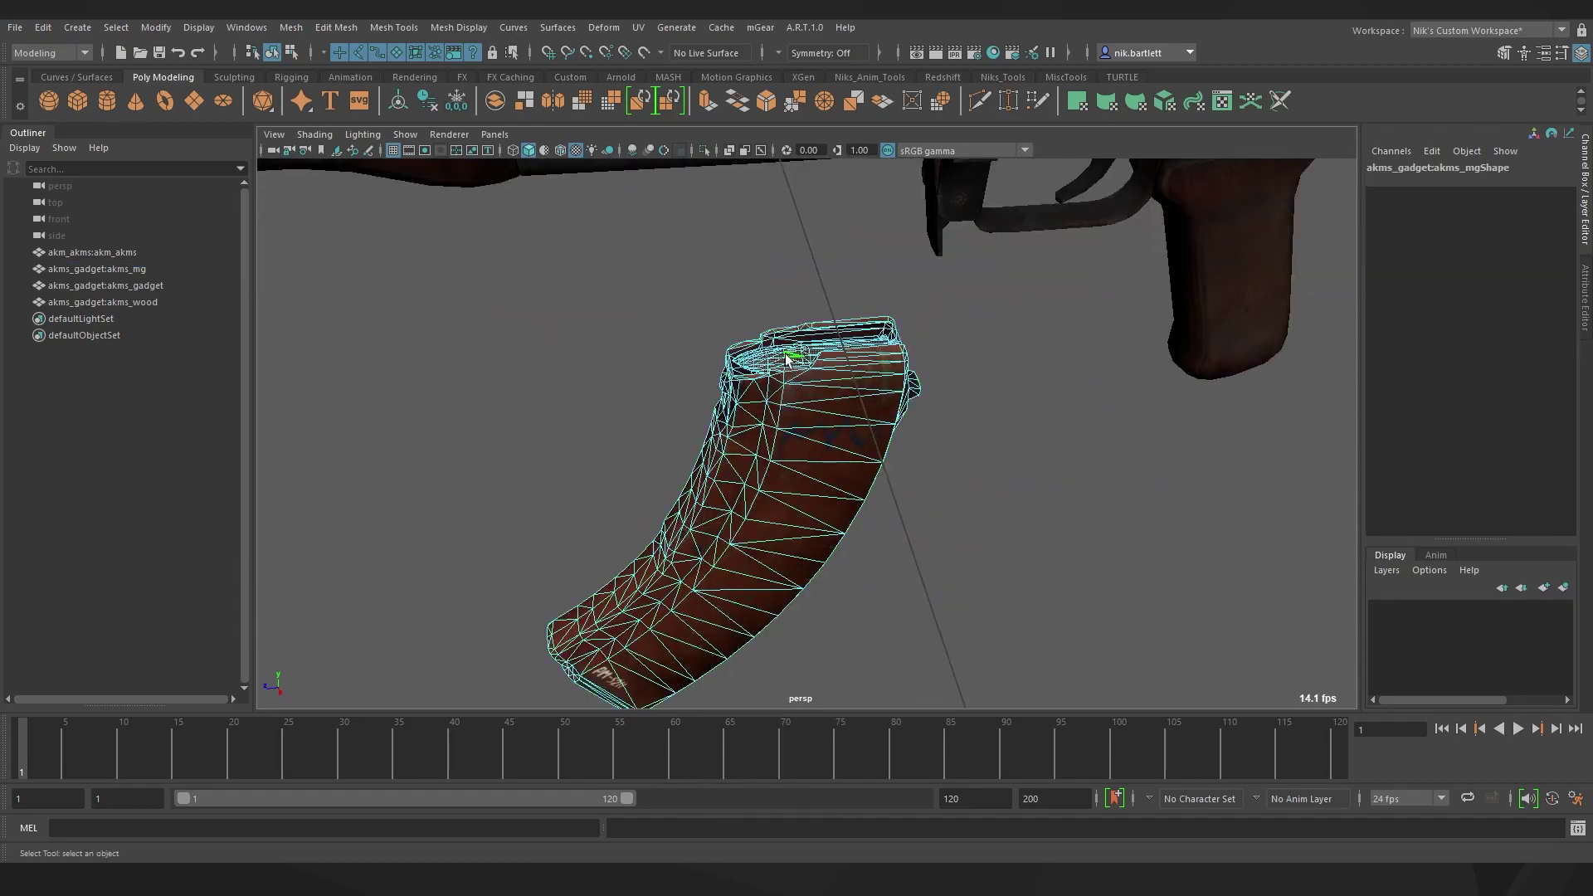
key("f")
left_click_drag(785, 360, 803, 526, "alt")
double_click(697, 507, "shift")
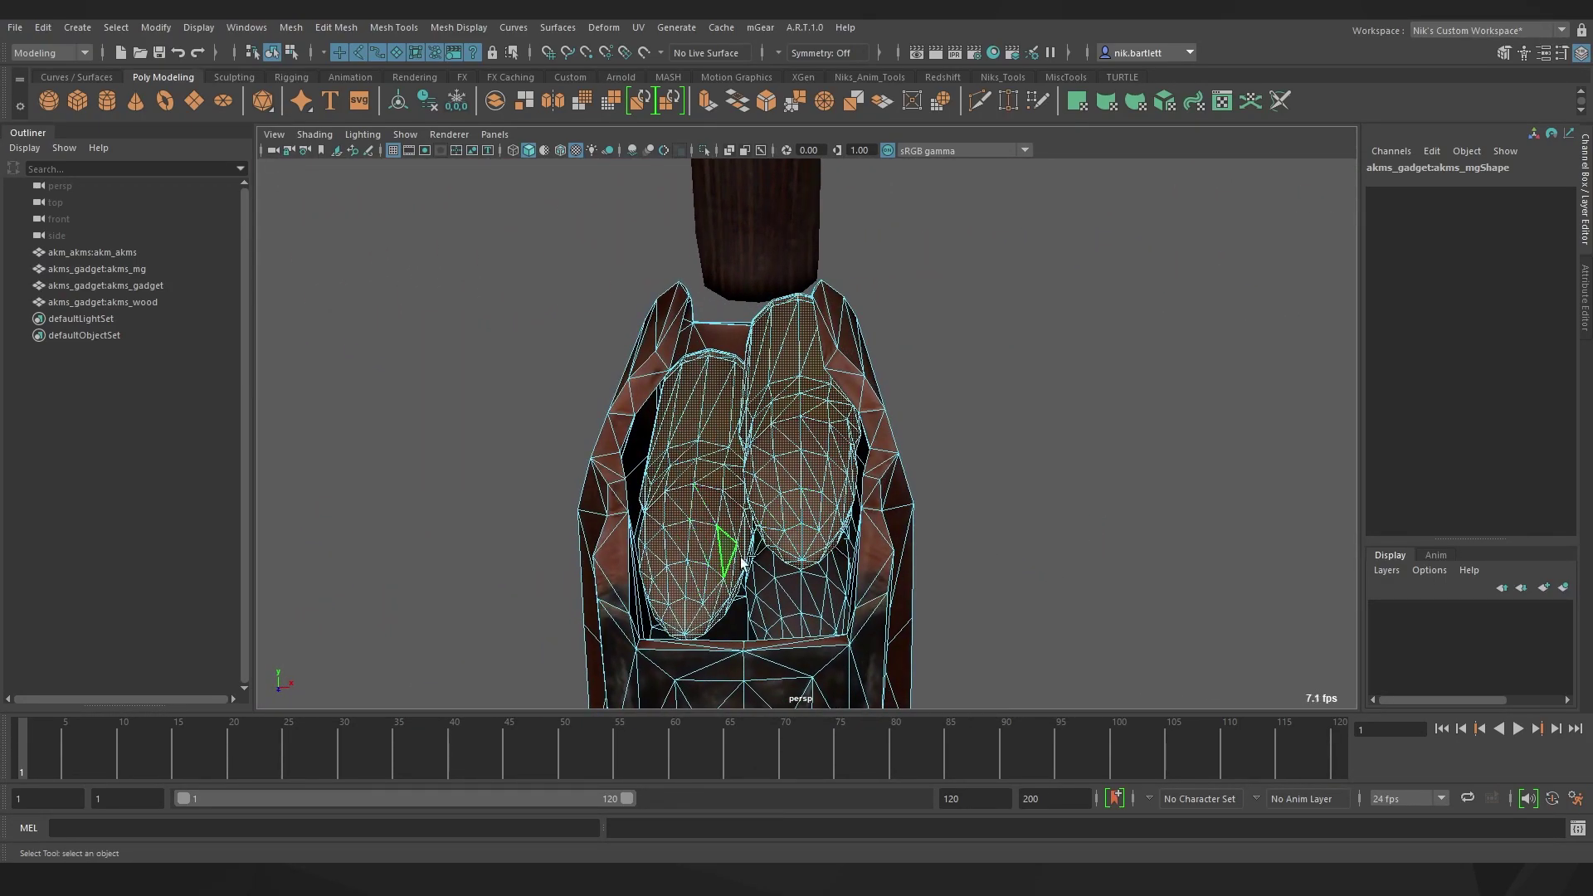
double_click(795, 592, "shift")
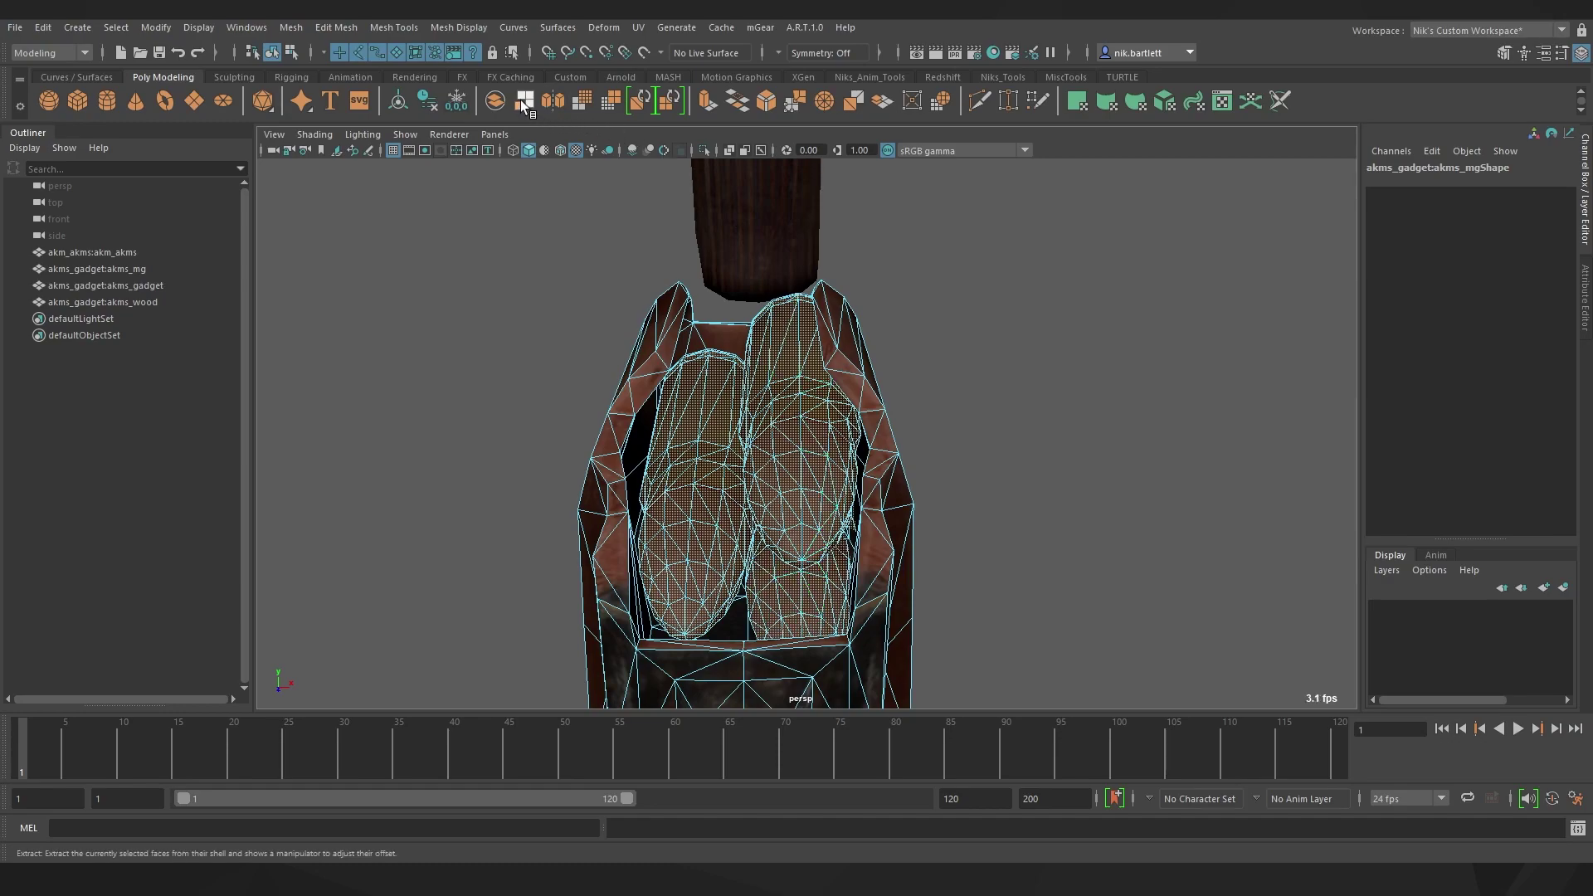
left_click(337, 25)
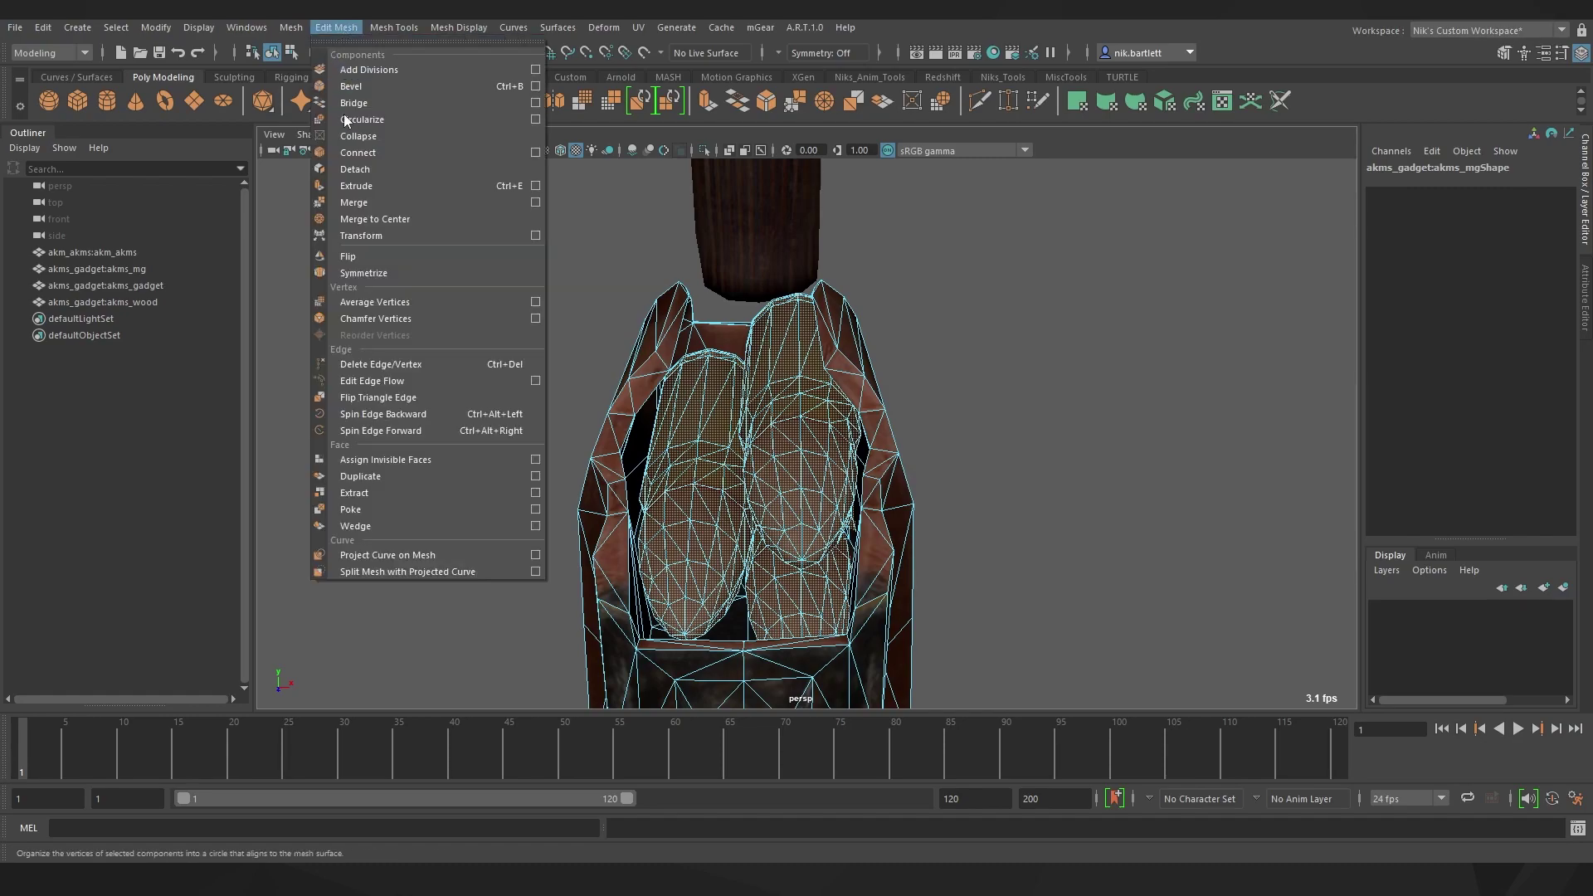
left_click(367, 490)
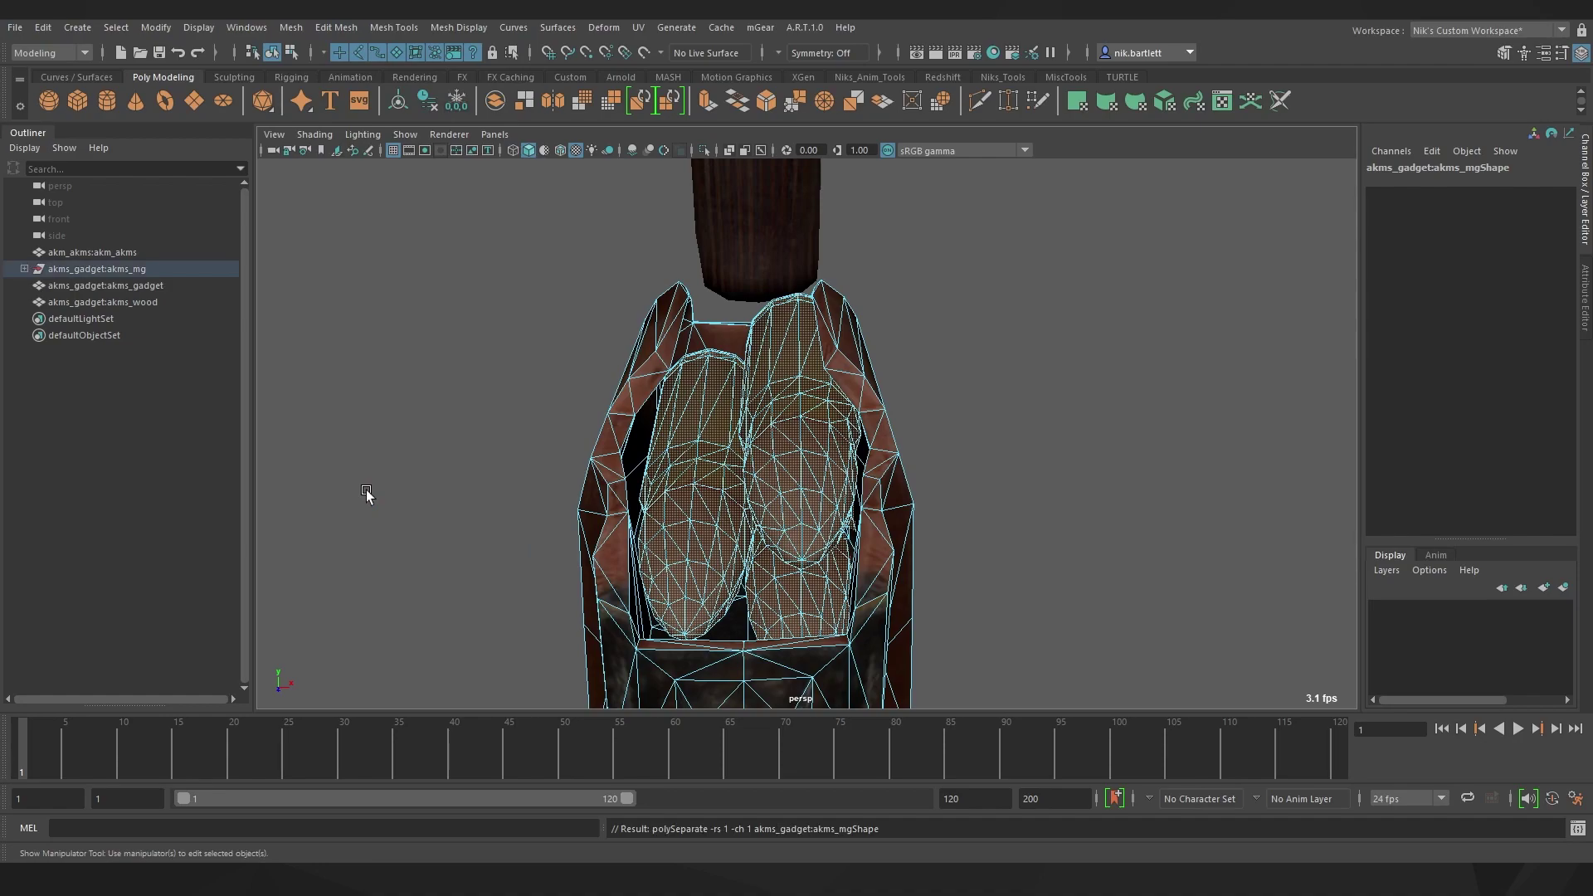
right_click(732, 444)
right_click_drag(732, 460, 809, 418)
scroll(809, 419, "down", 5)
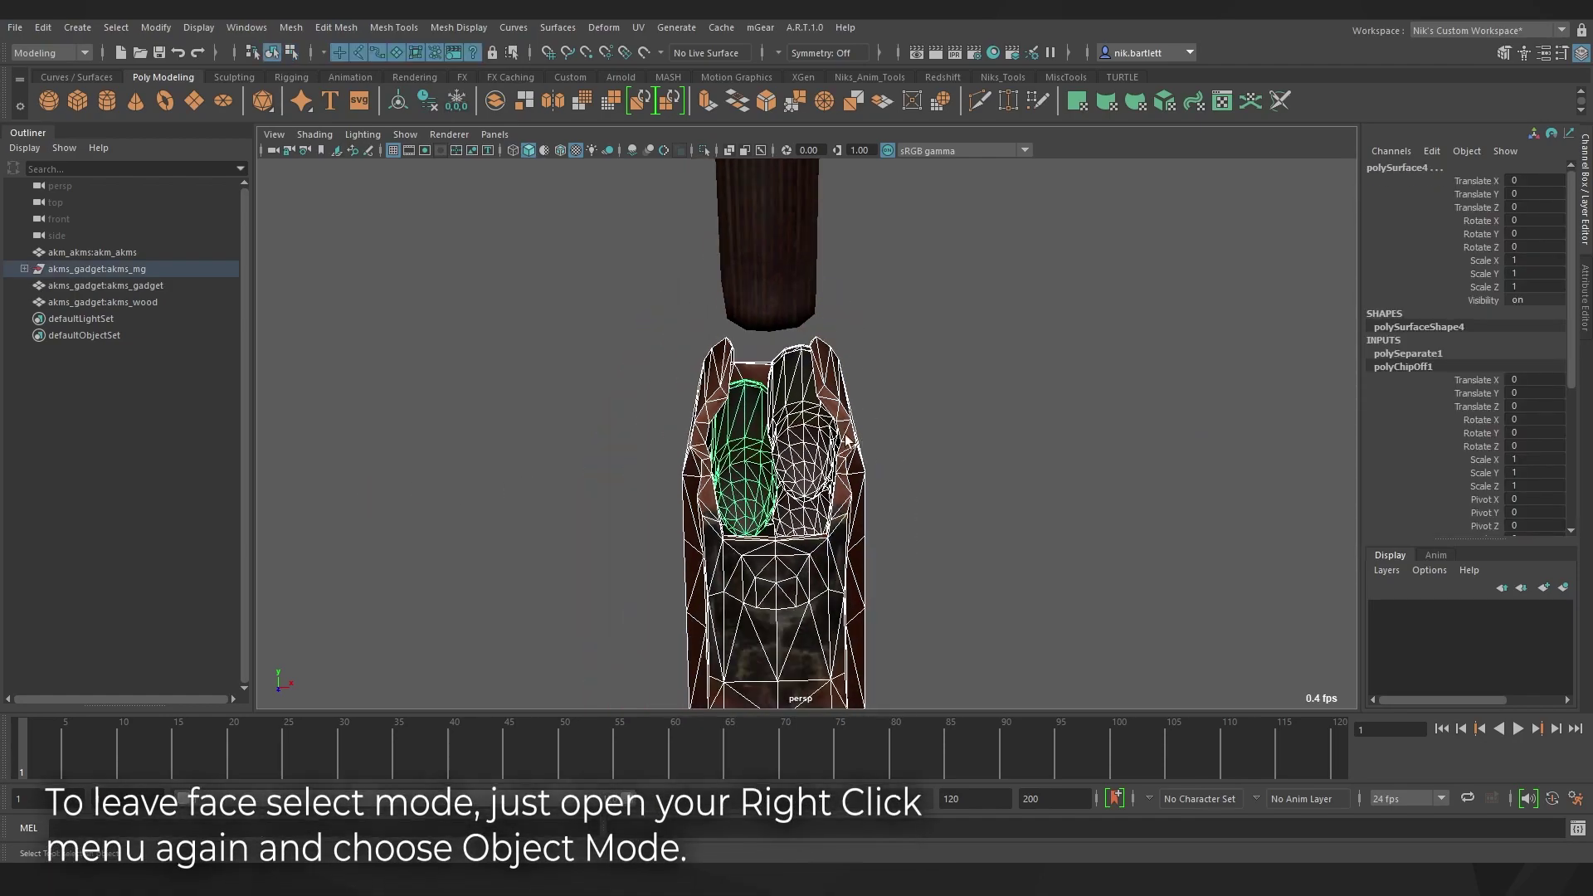
- Check the extracted bullets and the magazine by selecting them individually
left_click(941, 515)
left_click_drag(941, 516, 843, 501, "alt")
left_click(757, 400)
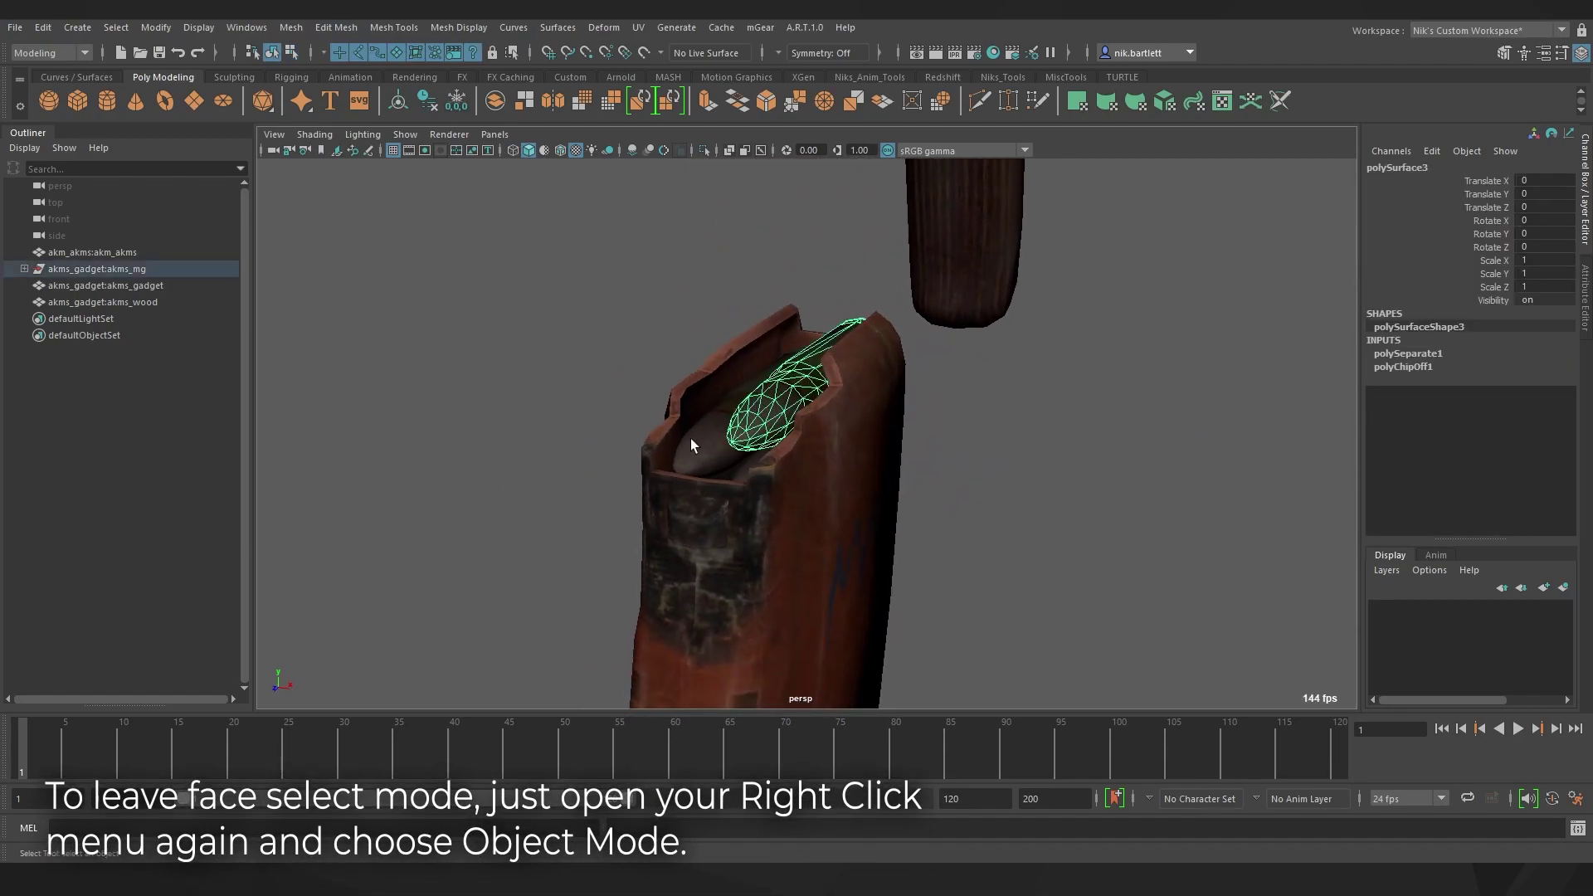
left_click(690, 439)
left_click(744, 466)
left_click(858, 485)
left_click(1024, 485)
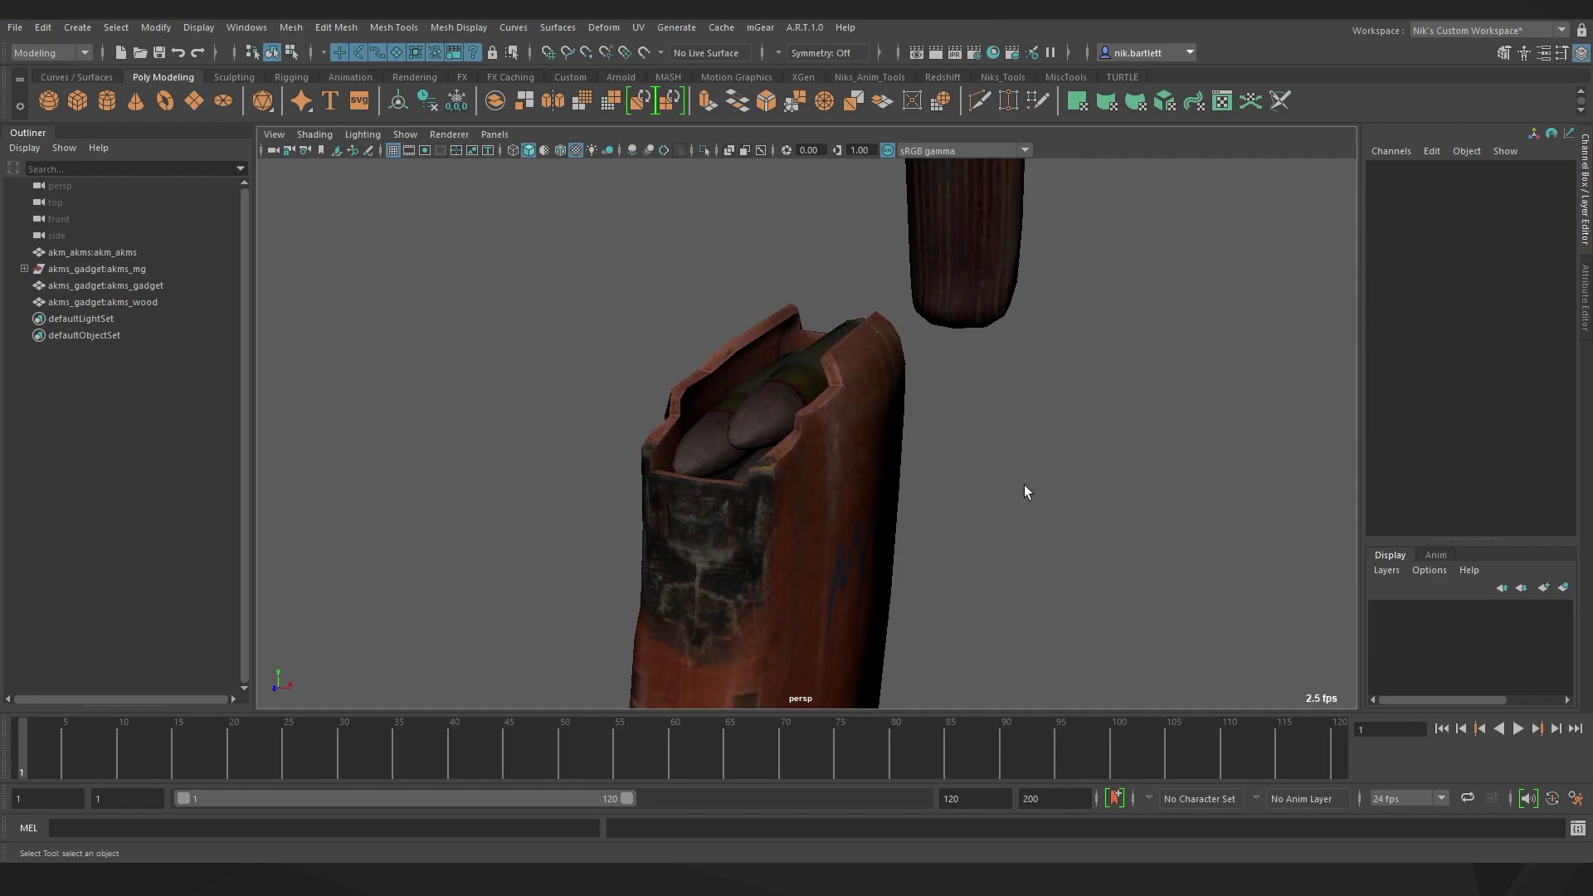
- Combine the three magazine bullets into one mesh, with UV sets merged by name and the pivot at the world origin
left_click_drag(923, 485, 946, 478, "alt")
left_click(783, 412)
left_click(754, 453, "shift")
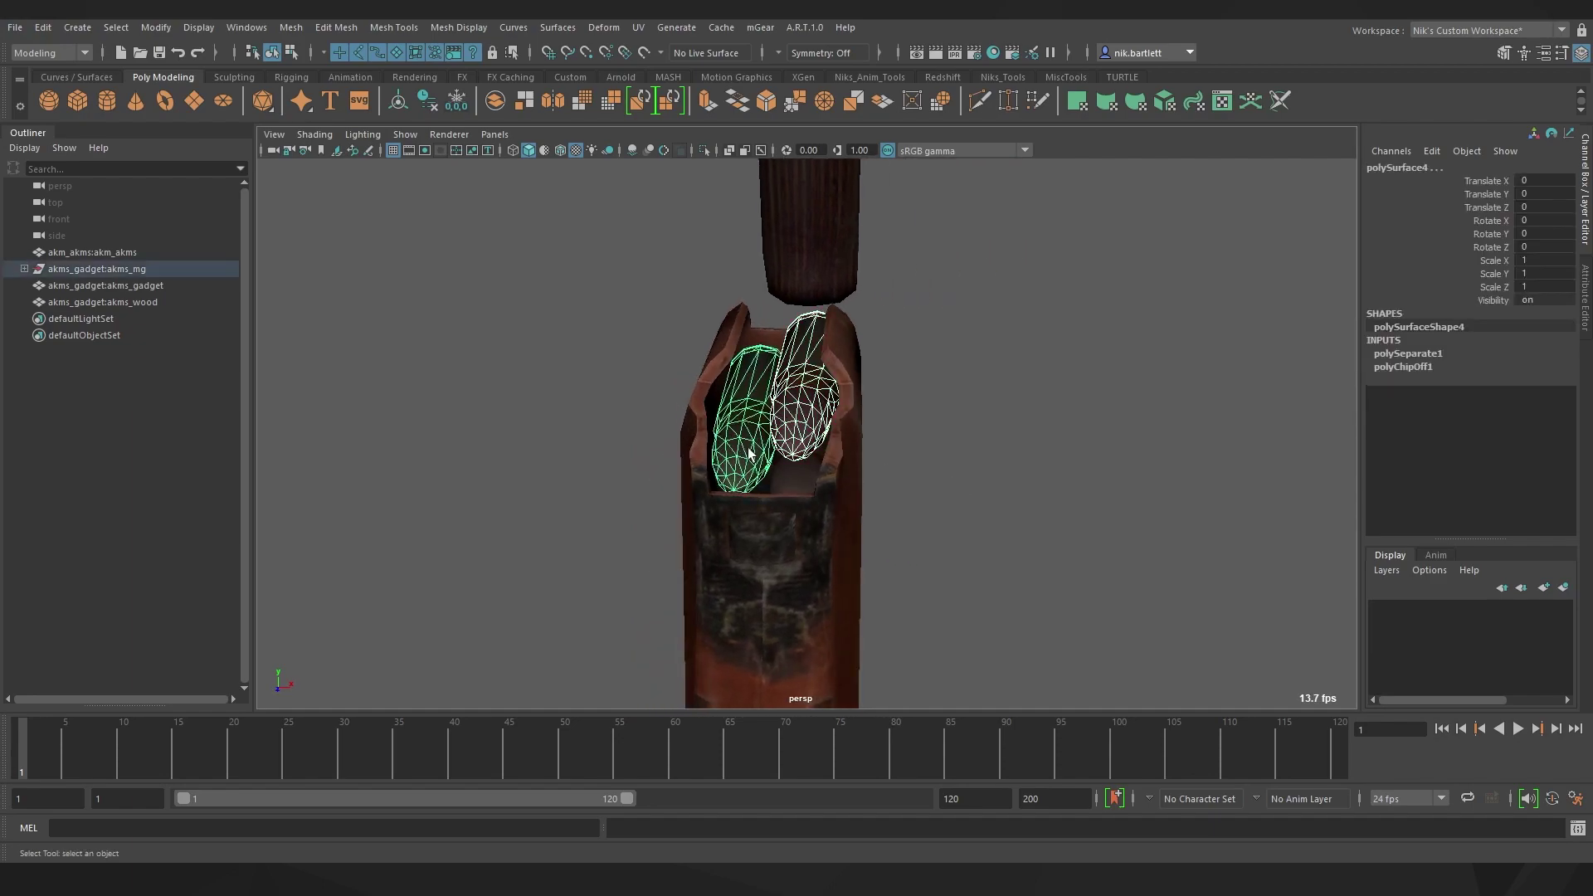
left_click(788, 477, "shift")
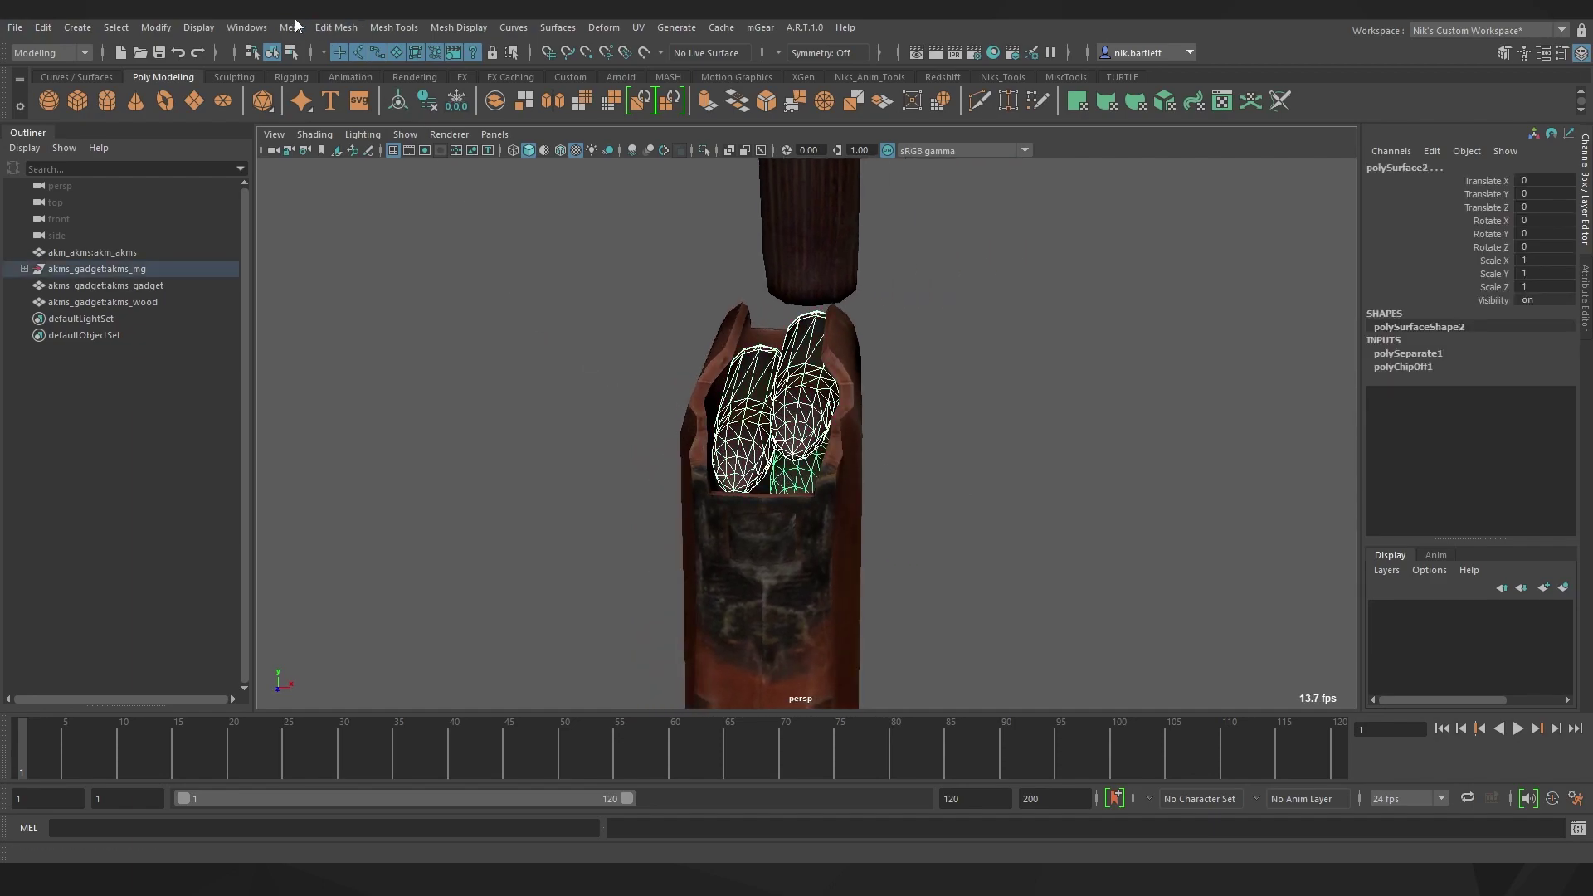
left_click(292, 27)
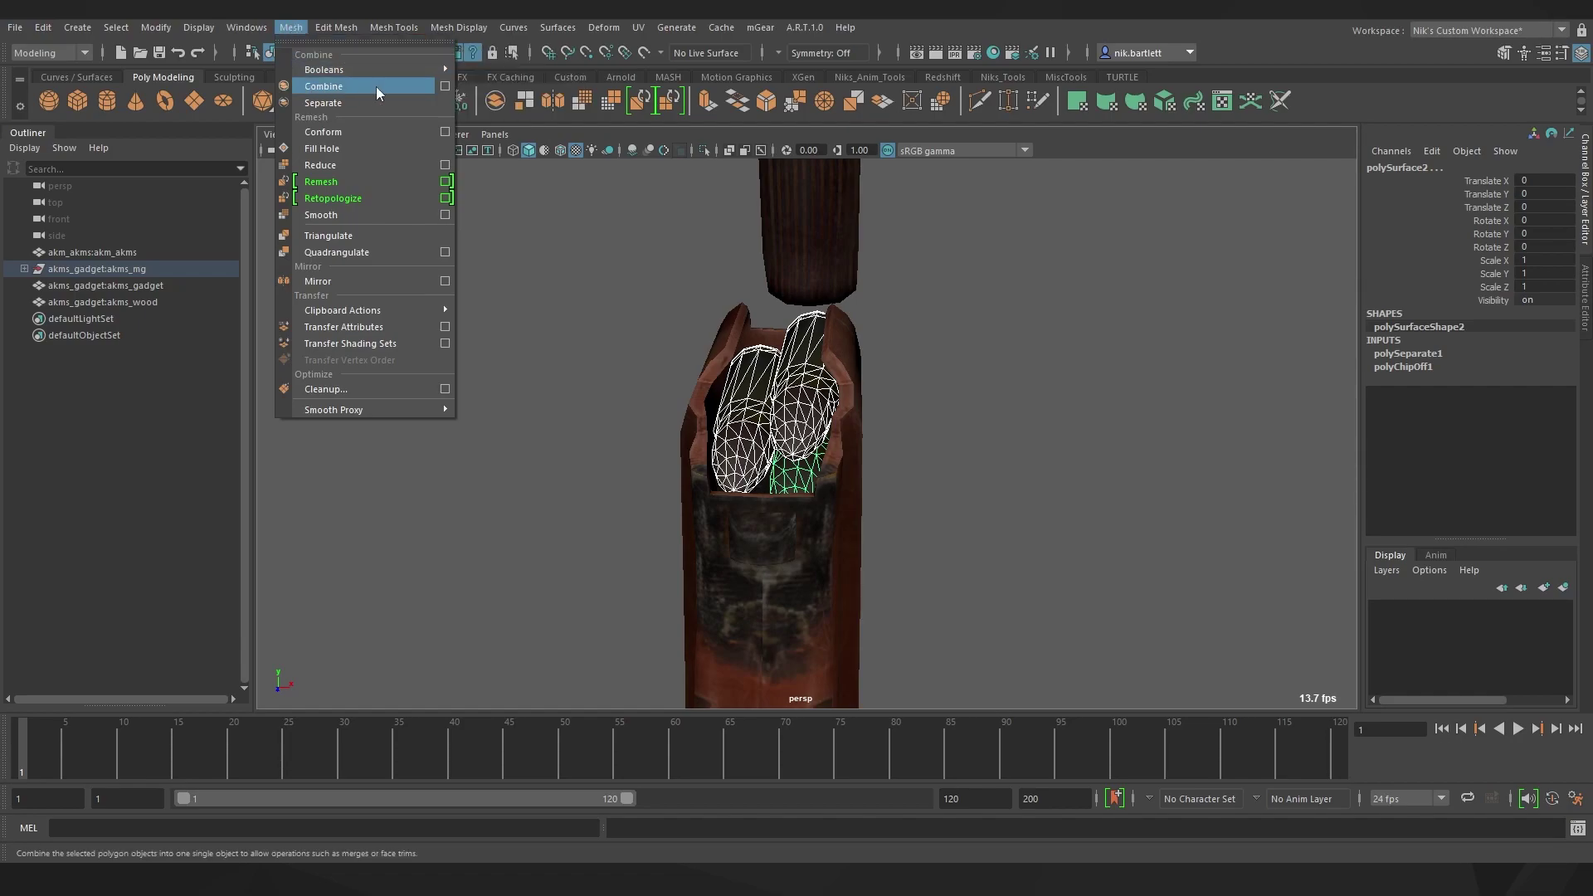
left_click(444, 87)
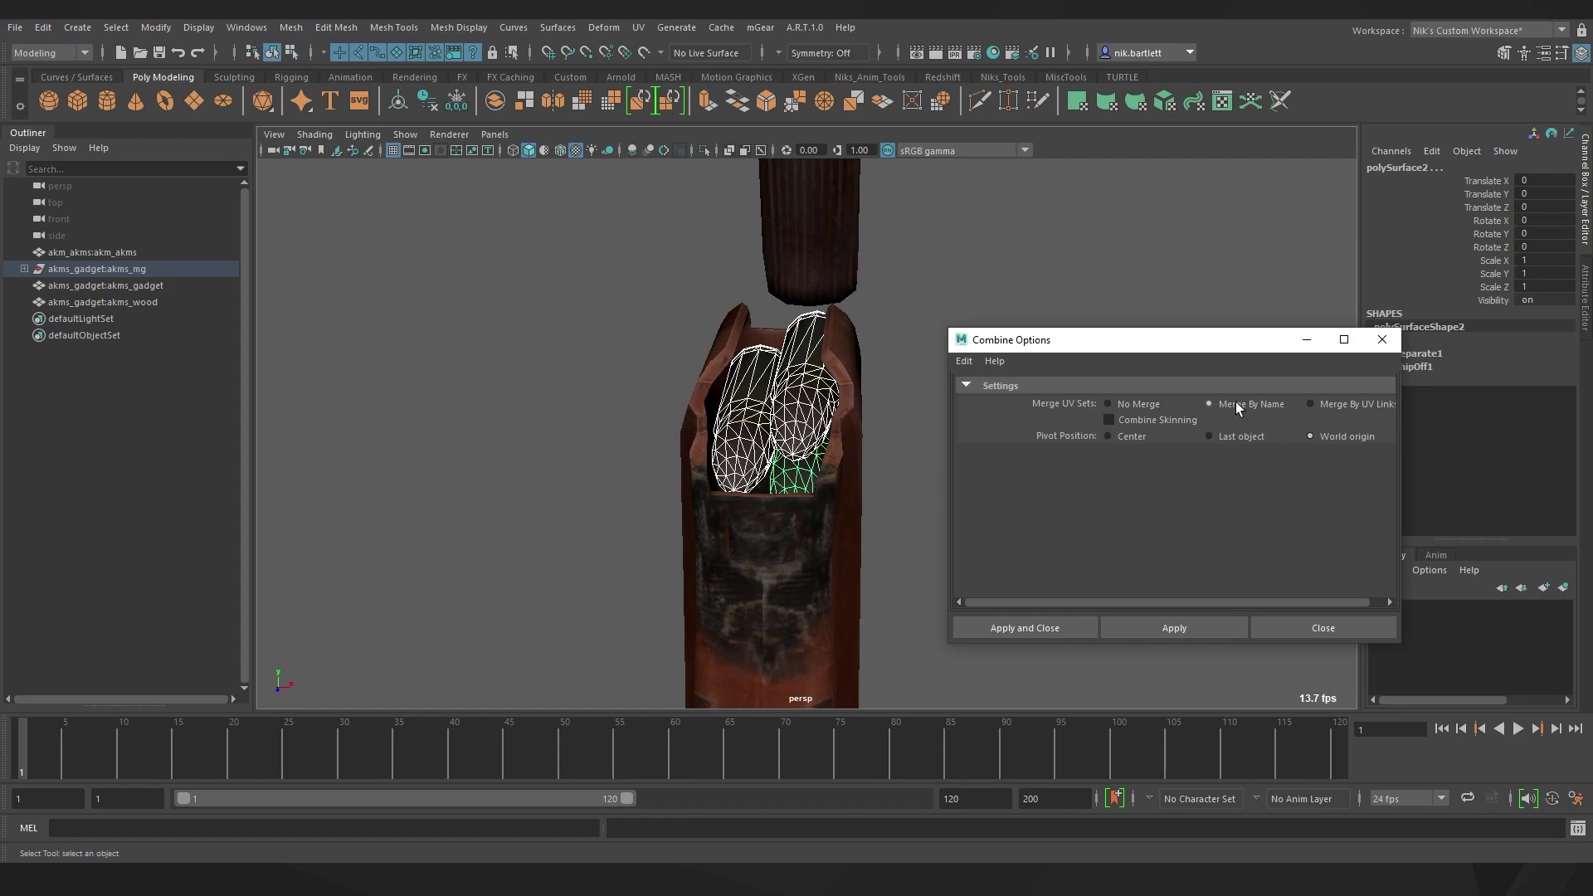
left_click(1047, 627)
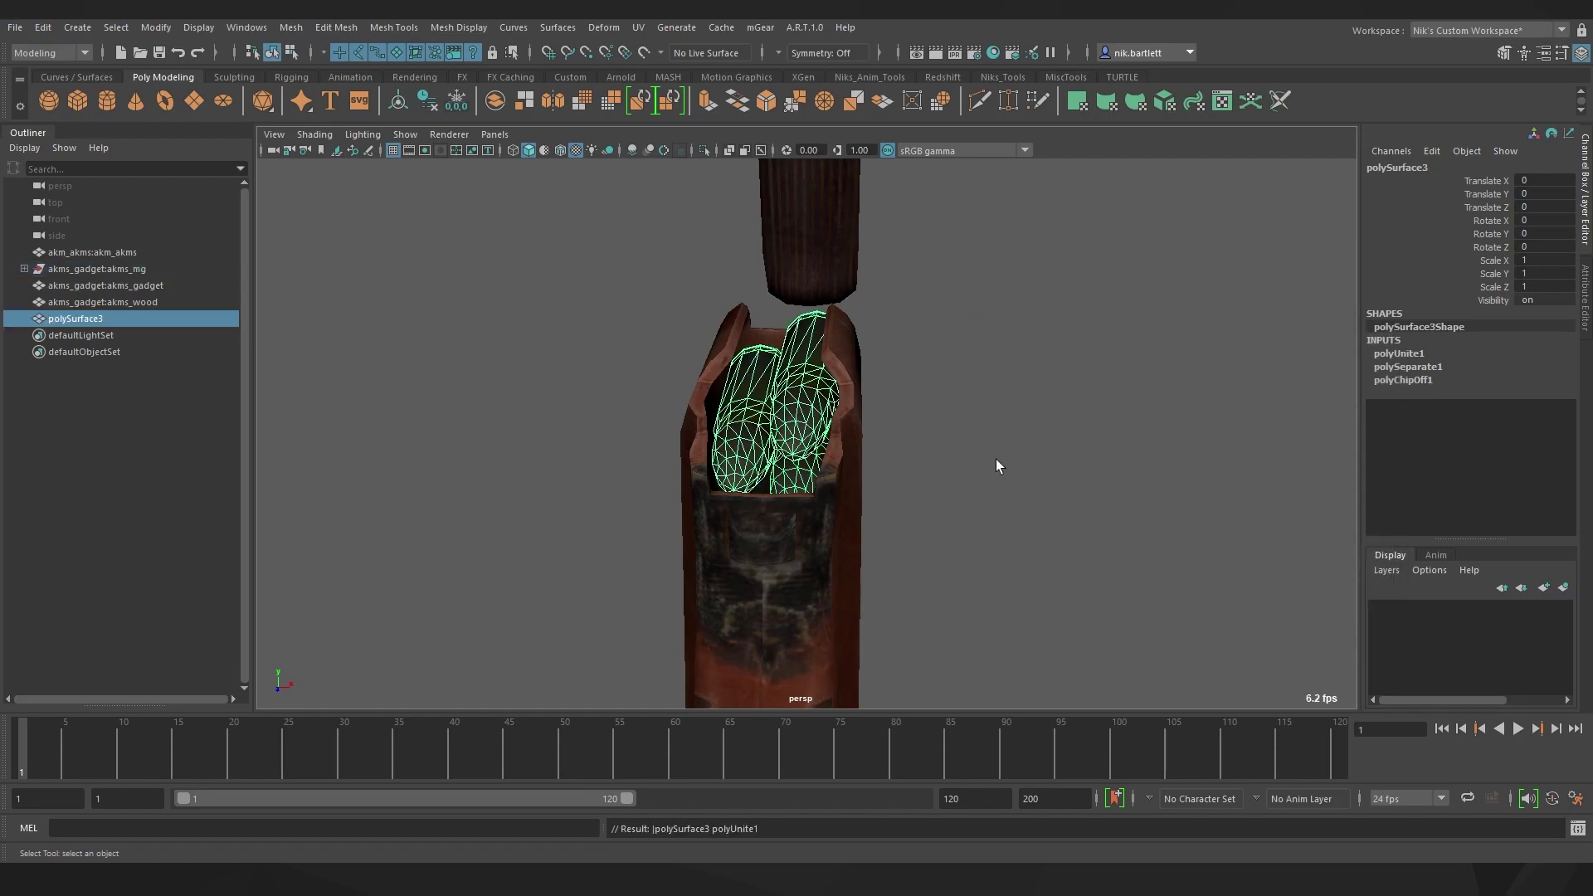
- Extract the trigger, magazine release, bolt, and fire selector lever with its pin from the rifle body into separate objects
left_click(996, 461)
scroll(922, 461, "down", 3)
left_click(821, 483)
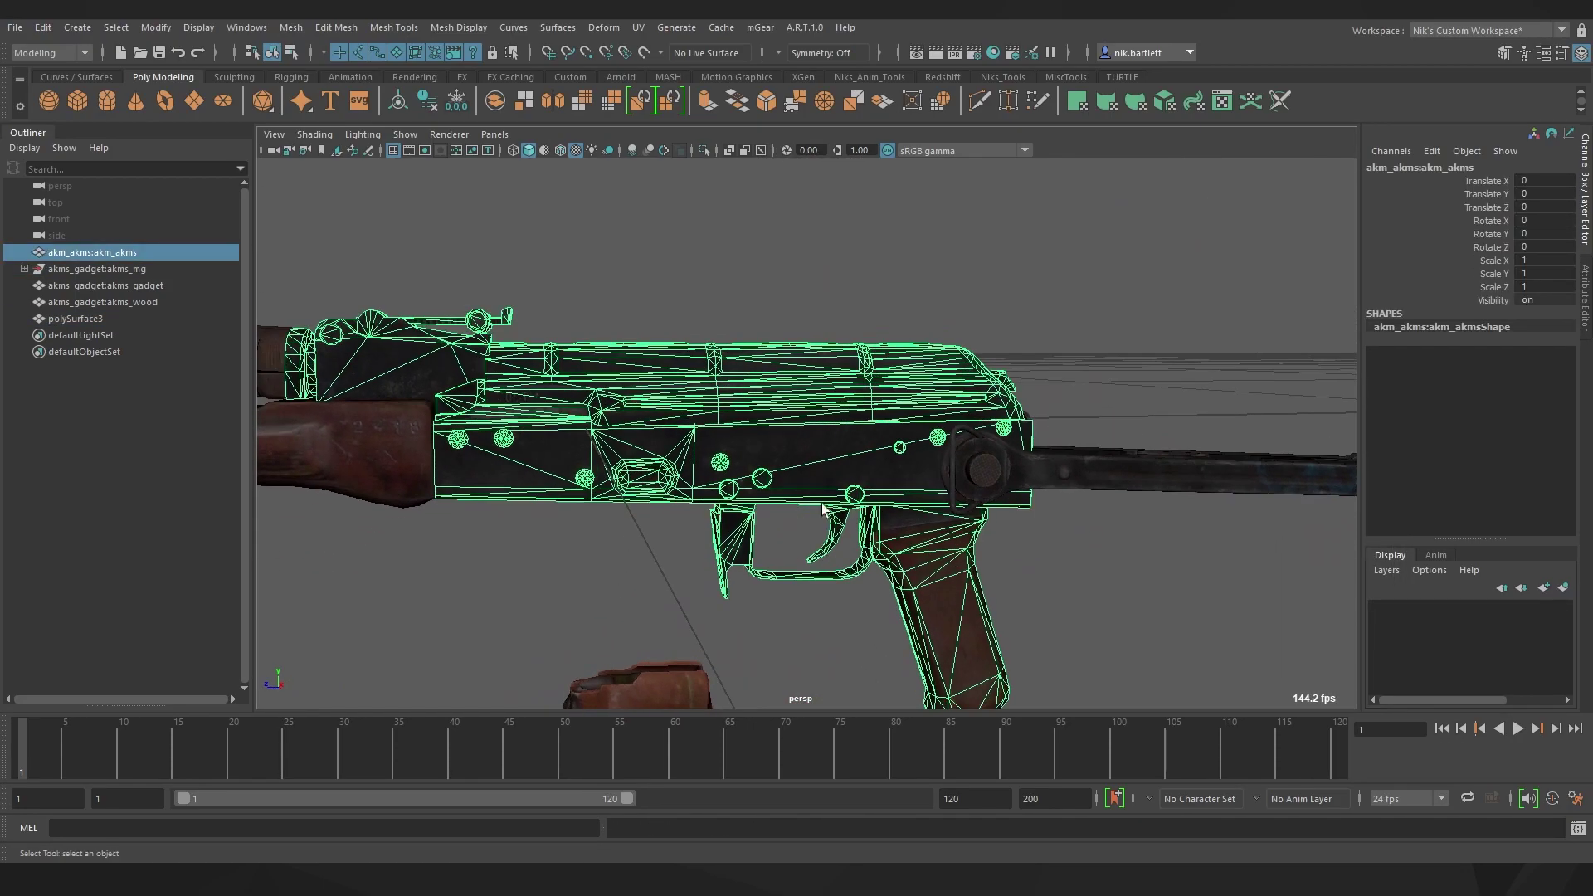
right_click_drag(821, 488, 818, 549)
middle_click_drag(813, 543, 802, 448, "alt")
scroll(801, 431, "up", 4)
double_click(800, 403)
left_click_drag(694, 430, 796, 435, "alt")
double_click(544, 450, "shift")
left_click_drag(544, 451, 813, 448, "alt")
middle_click_drag(838, 444, 772, 423, "alt")
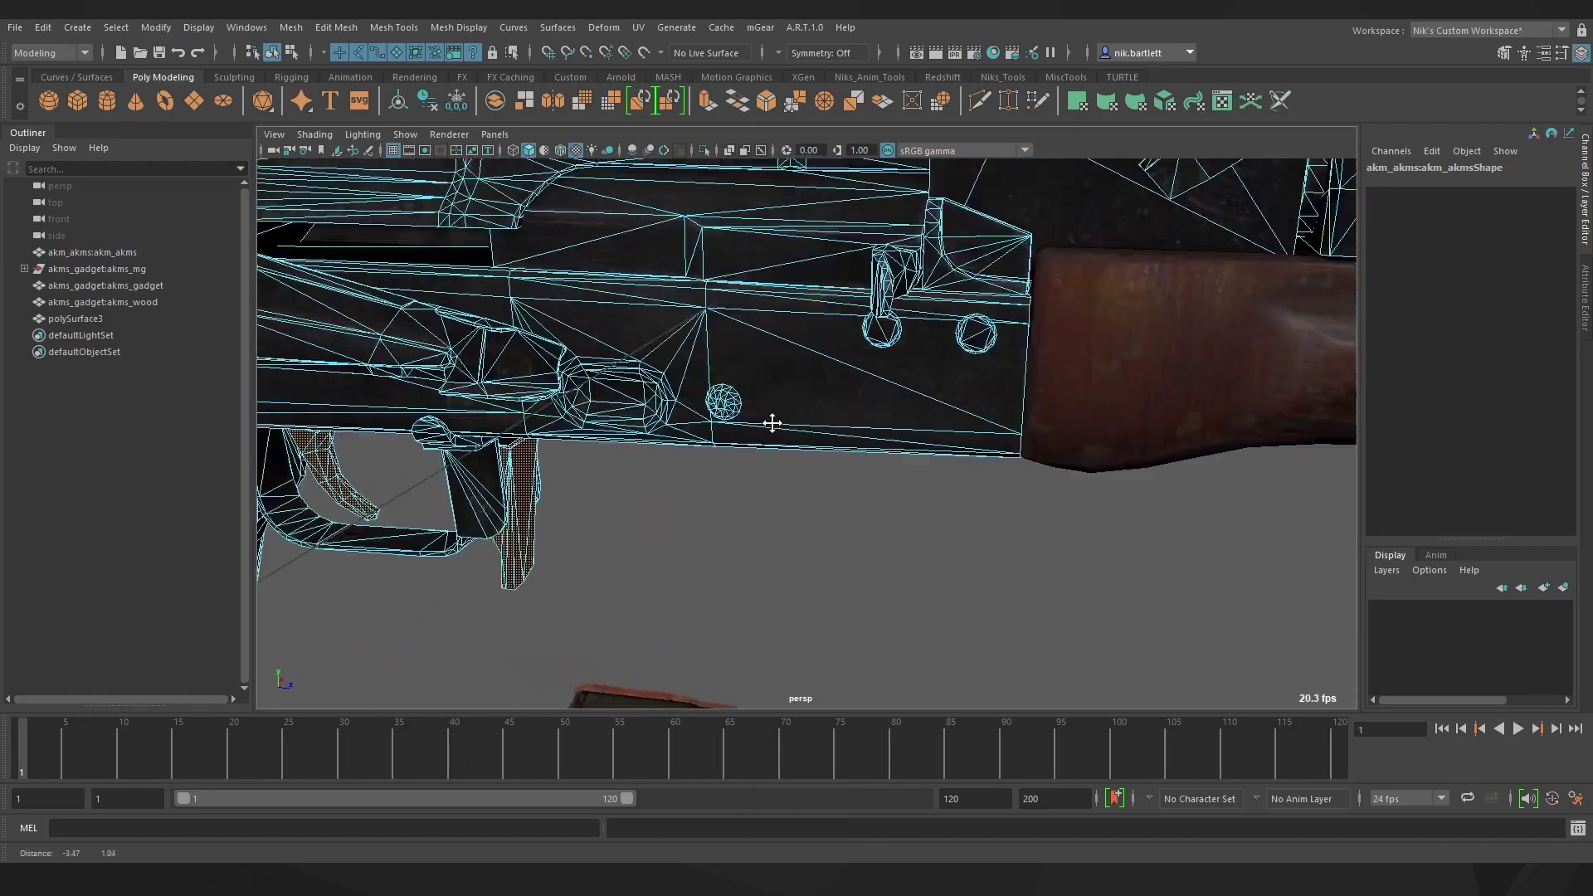
left_click_drag(773, 423, 855, 407, "alt")
scroll(854, 398, "down", 3)
double_click(861, 366, "shift")
double_click(582, 452, "shift")
middle_click_drag(583, 452, 740, 438, "alt")
scroll(709, 427, "up", 4)
double_click(701, 423, "shift")
left_click_drag(703, 424, 1003, 433, "alt")
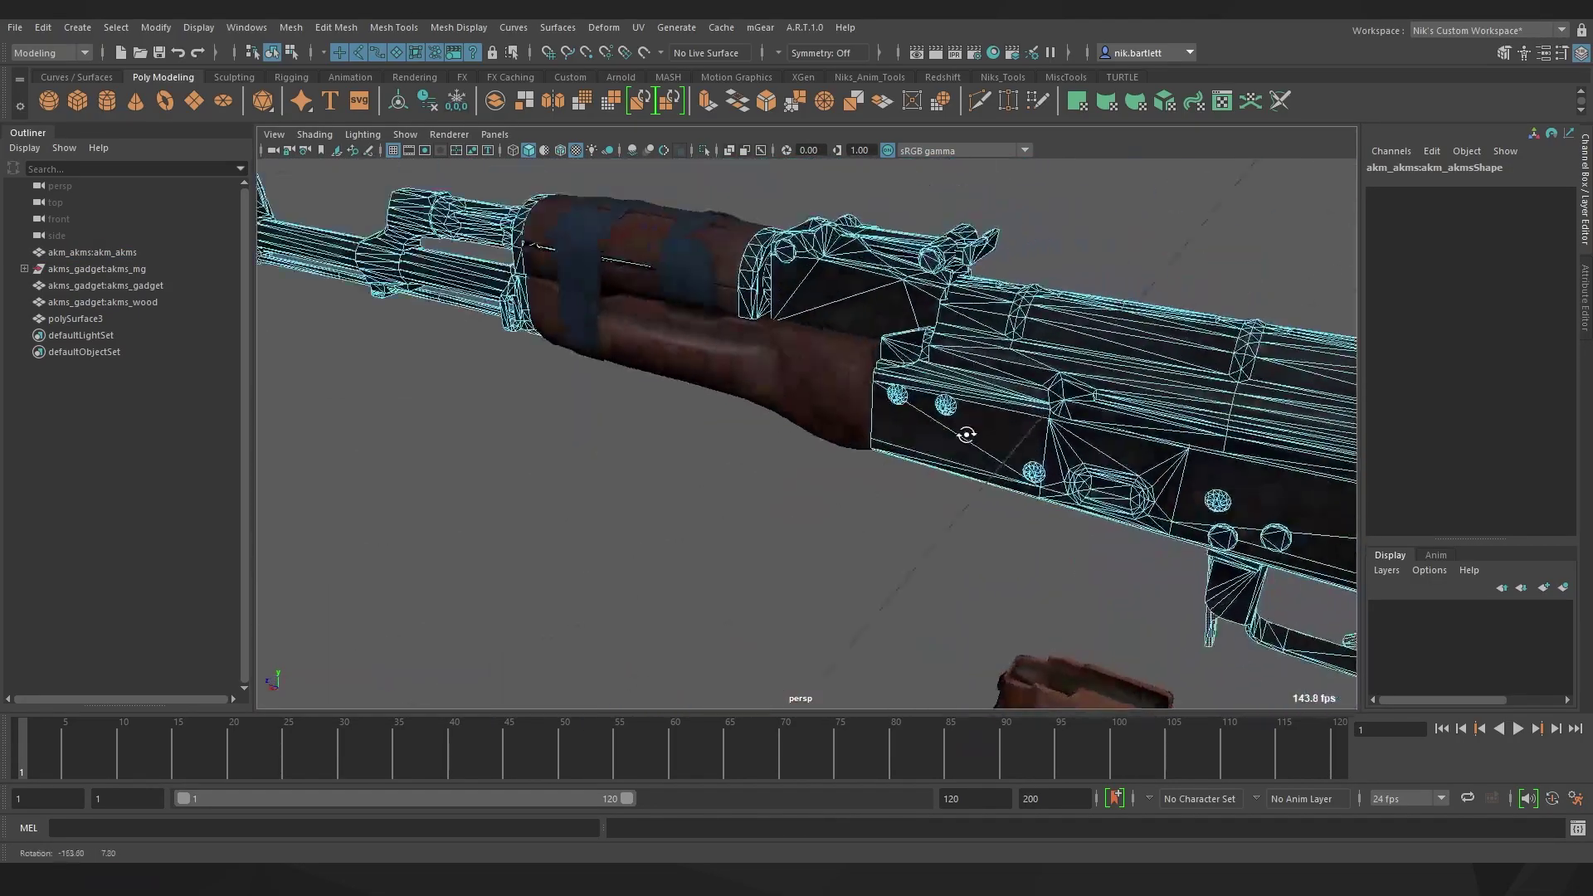
scroll(1003, 433, "down", 4)
middle_click_drag(1004, 433, 807, 388, "alt")
left_click_drag(807, 388, 821, 353, "alt")
left_click(525, 100)
scroll(868, 355, "up", 3)
right_click(868, 355)
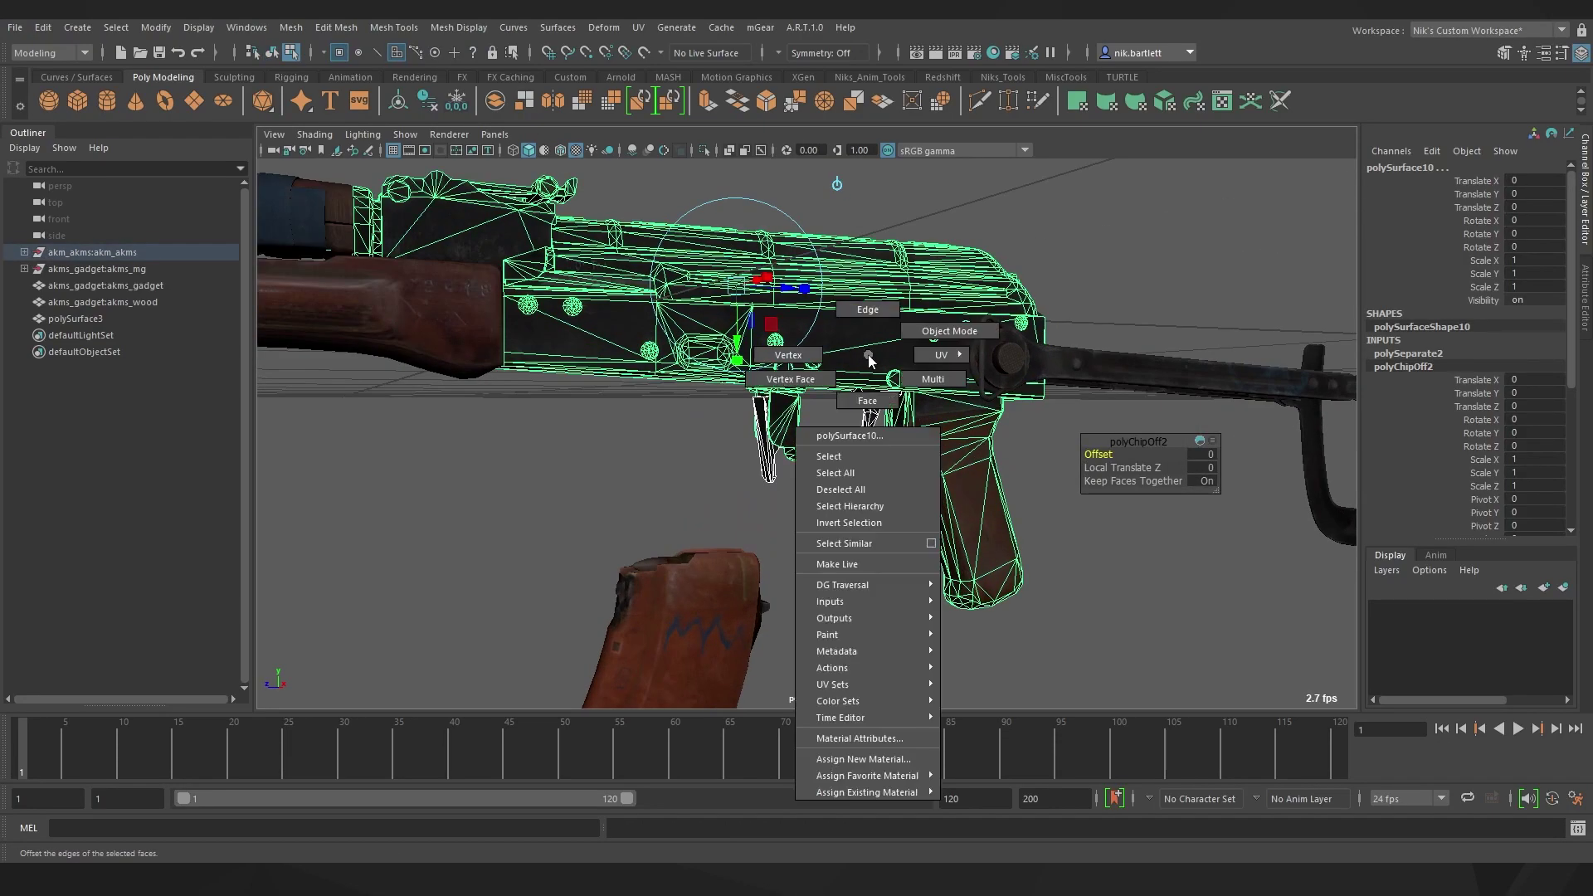
left_click(741, 480)
- Extract the sling loop at the folding stock's hinge into a separate object and return to object mode
right_click_drag(746, 392, 761, 435)
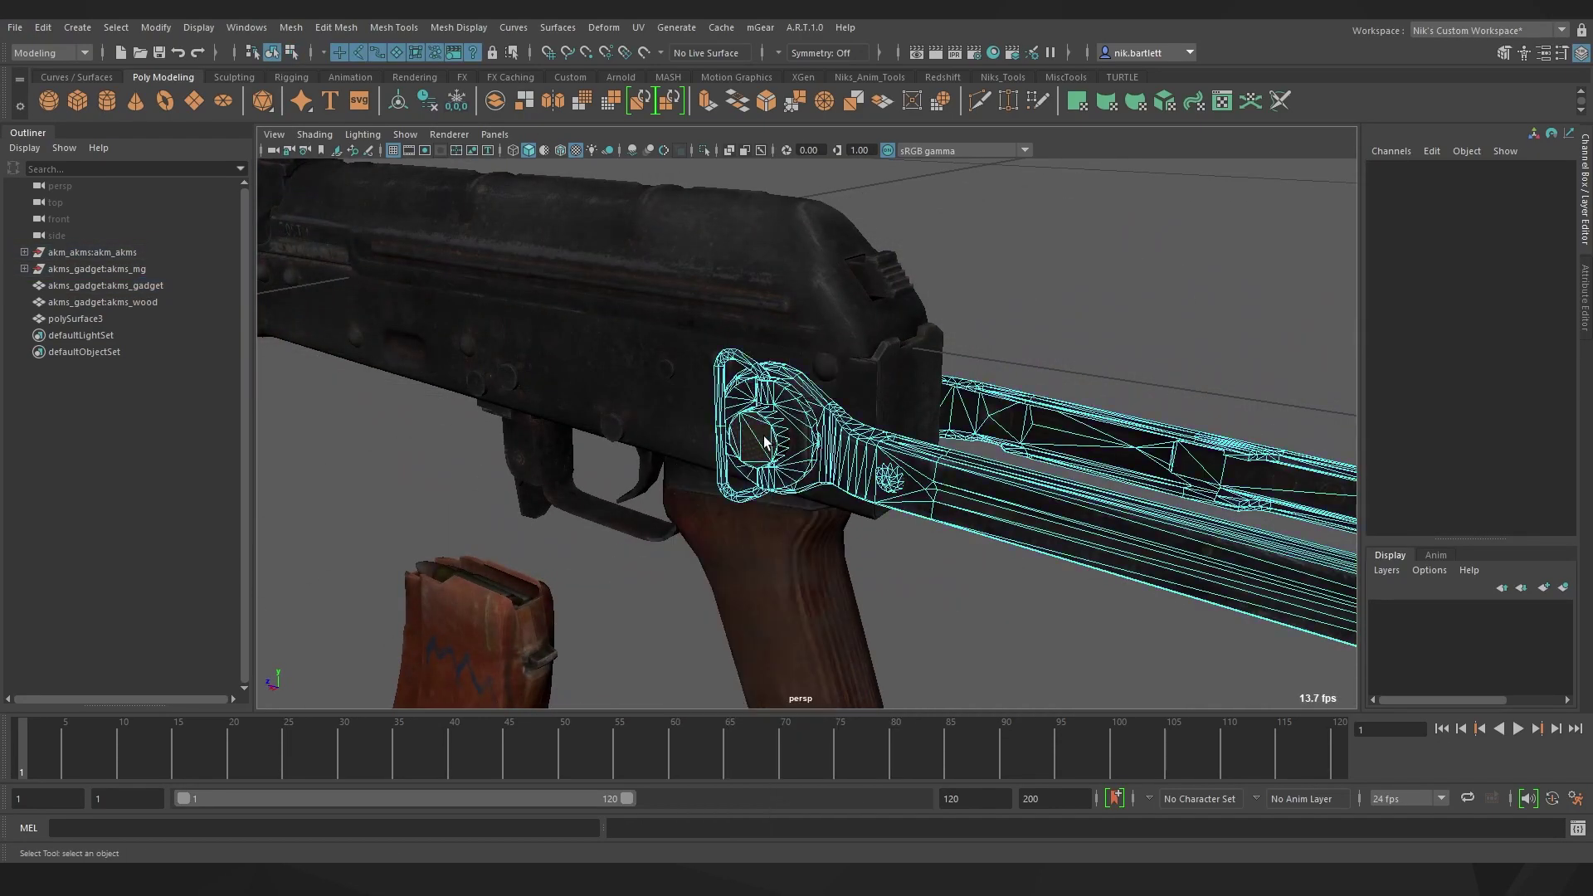
double_click(721, 428)
left_click(524, 100)
right_click_drag(718, 358, 818, 360)
left_click(954, 273)
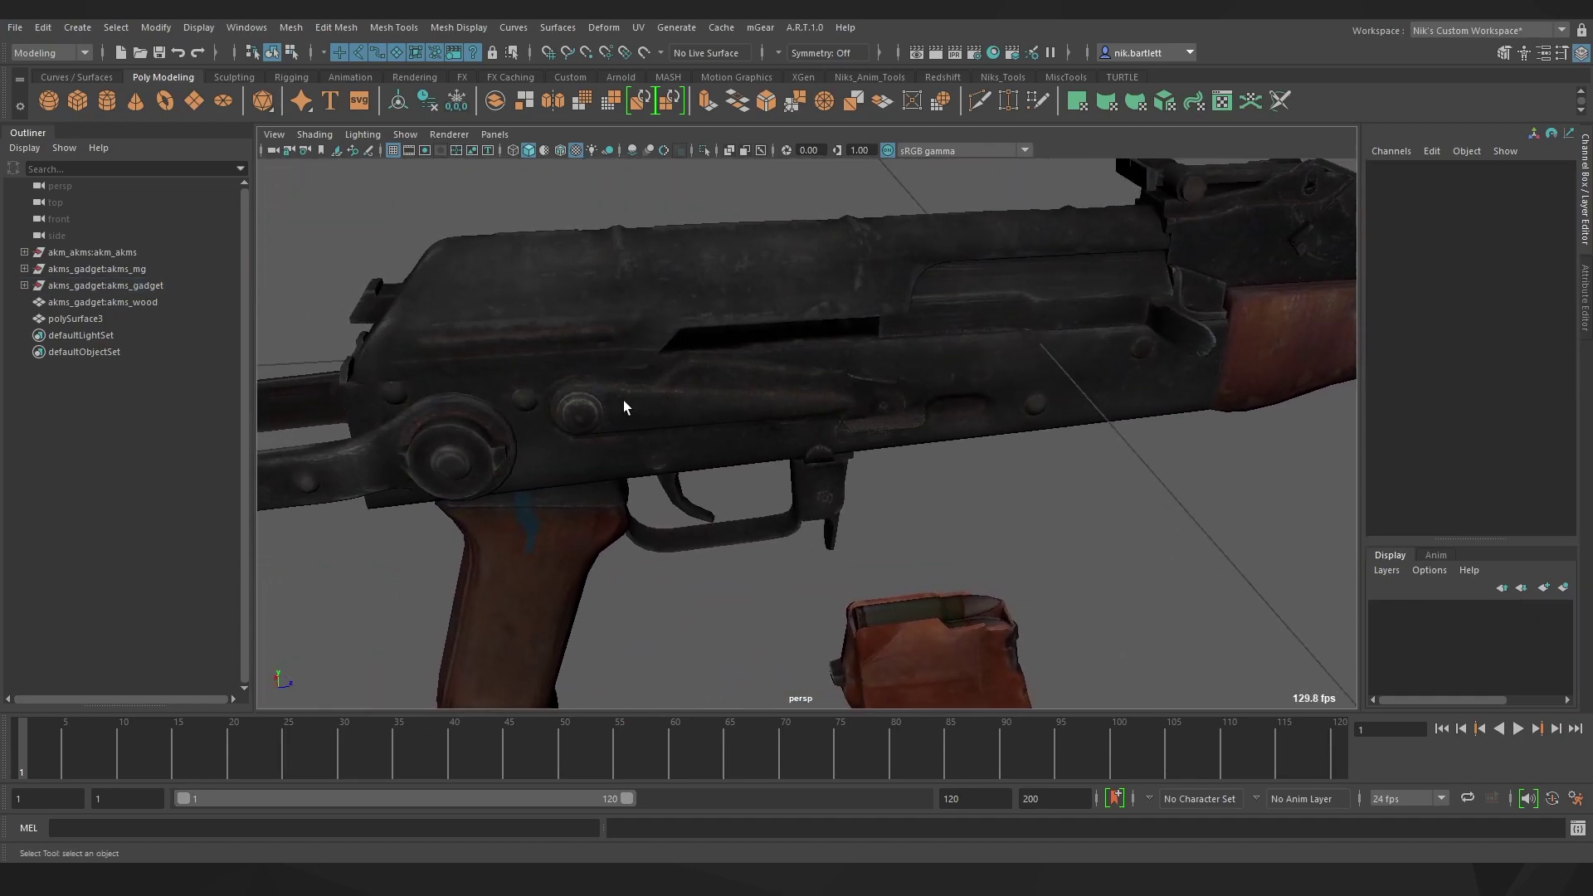
- Combine the fire selector lever and its round pivot pin into one mesh
left_click(584, 411)
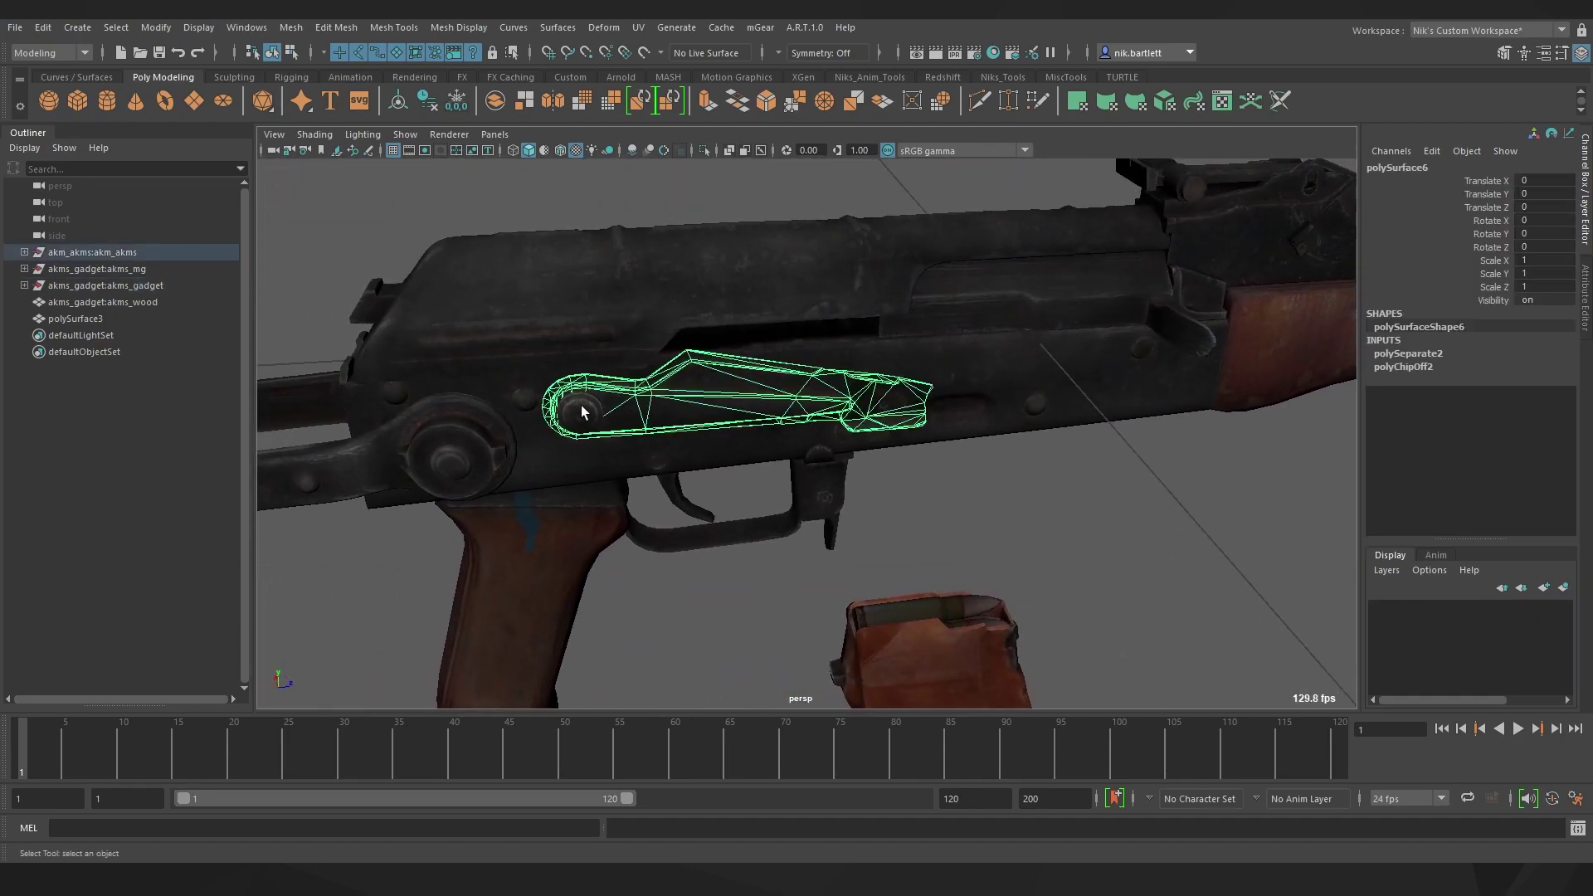
left_click(581, 411, "shift")
left_click(493, 101)
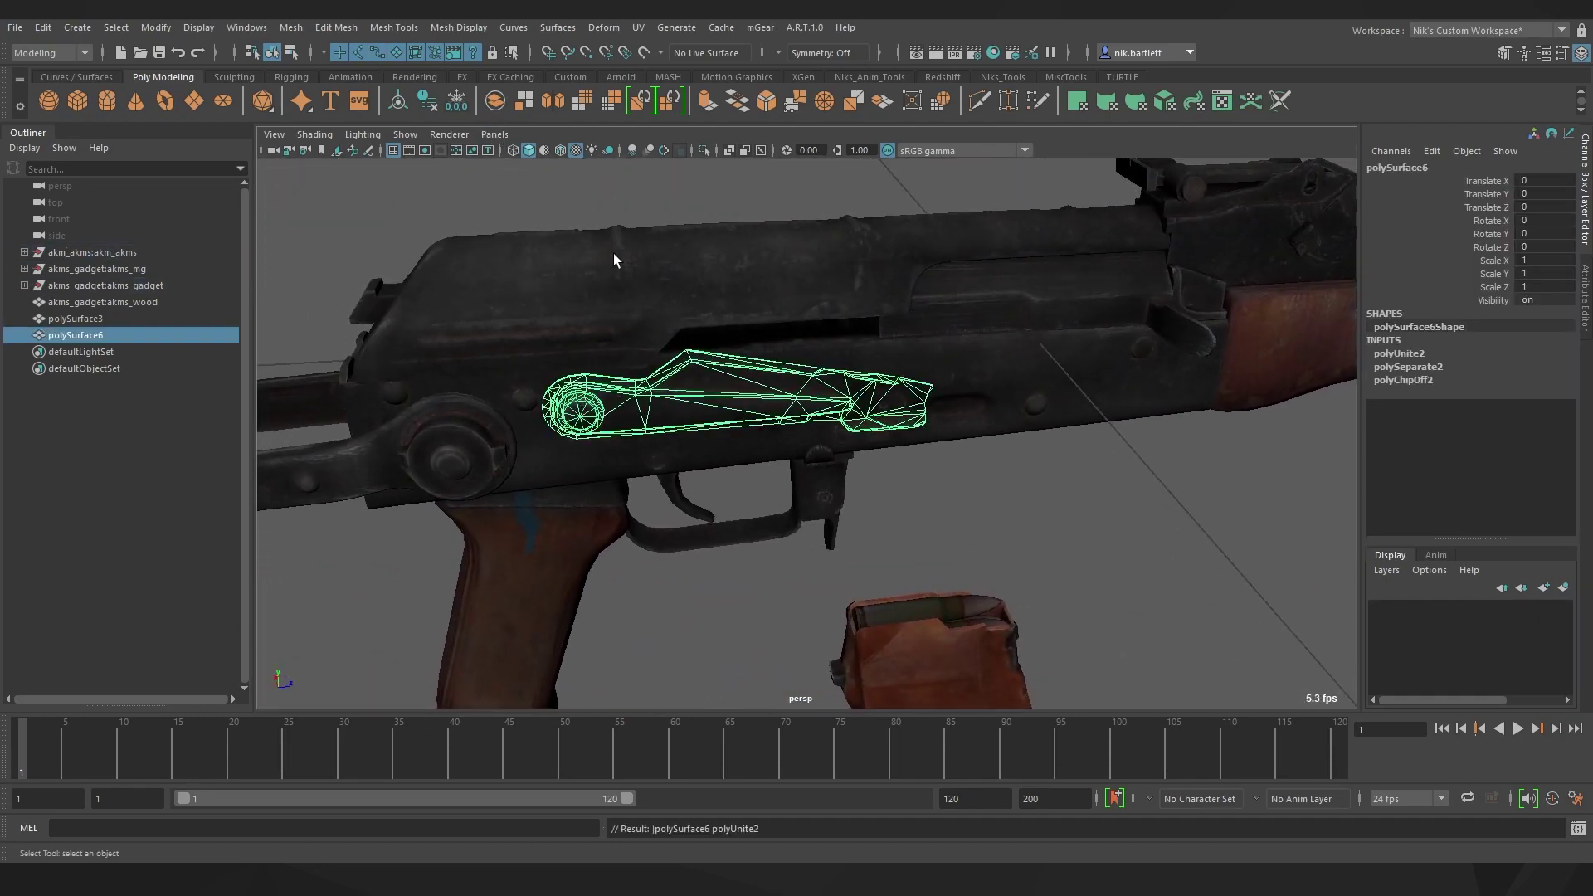
left_click(629, 205)
- Delete the construction history of all rifle and magazine parts
left_click_drag(628, 206, 580, 469, "alt")
middle_click_drag(779, 453, 750, 457, "alt")
scroll(689, 461, "down", 3)
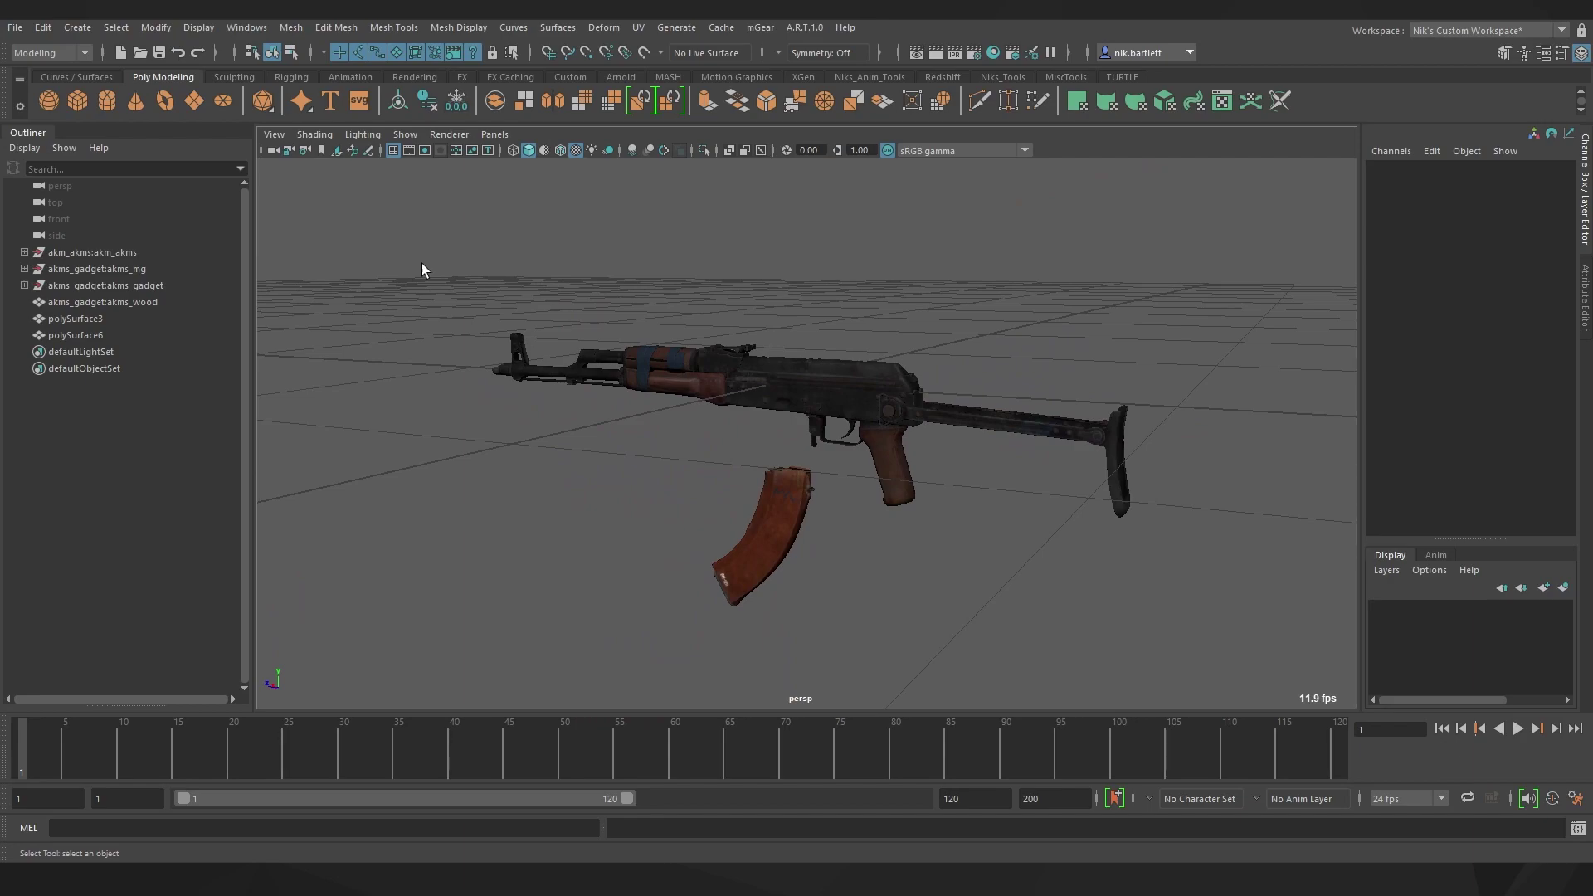
left_click_drag(421, 263, 1257, 624)
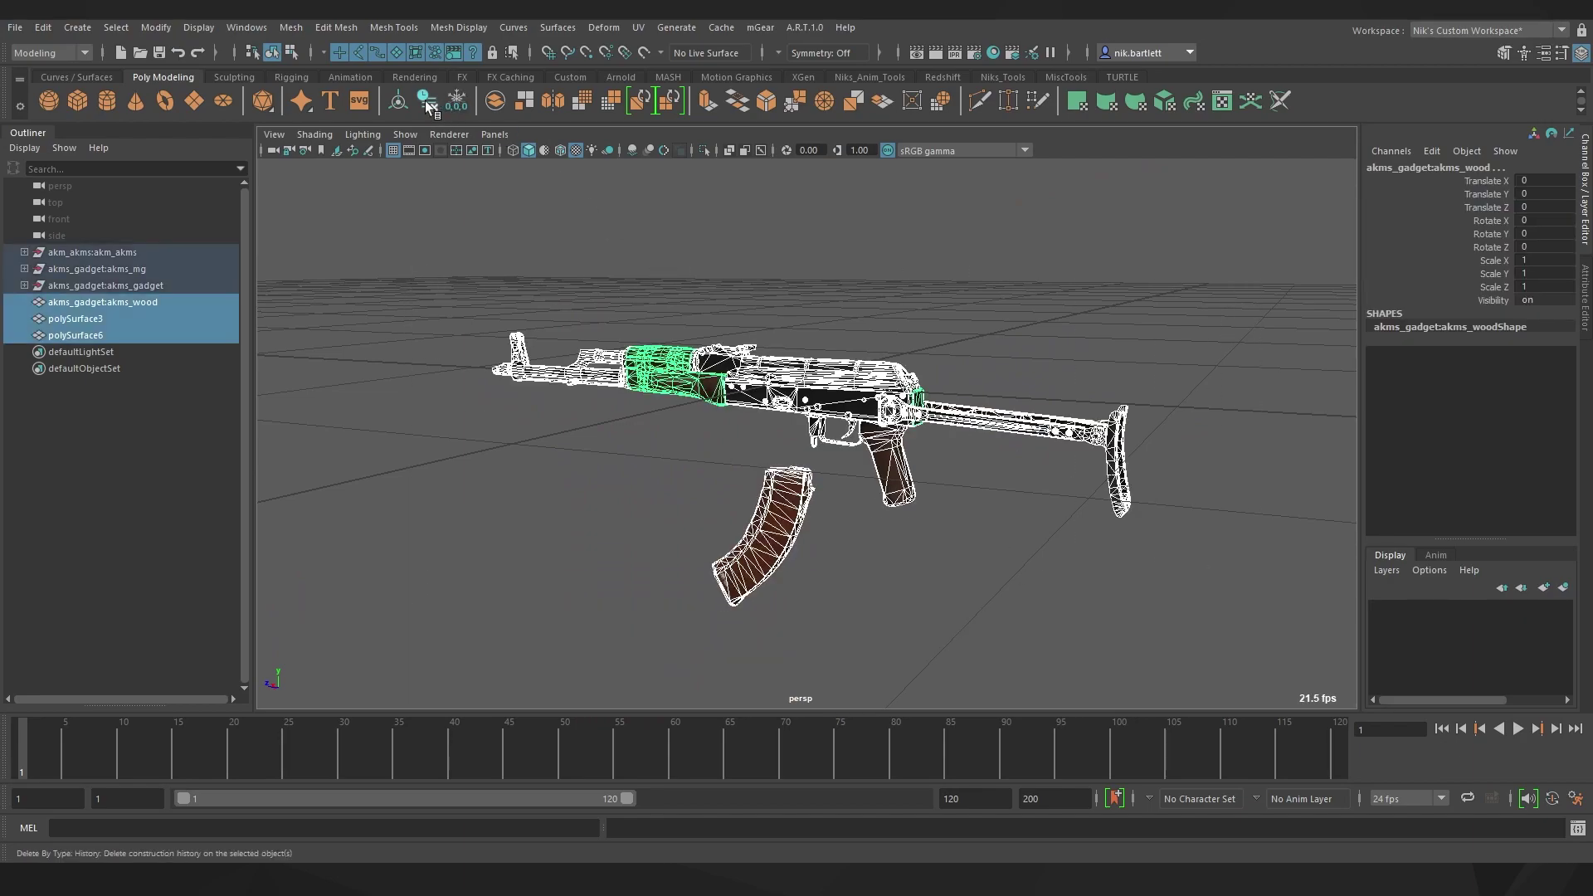
left_click(46, 28)
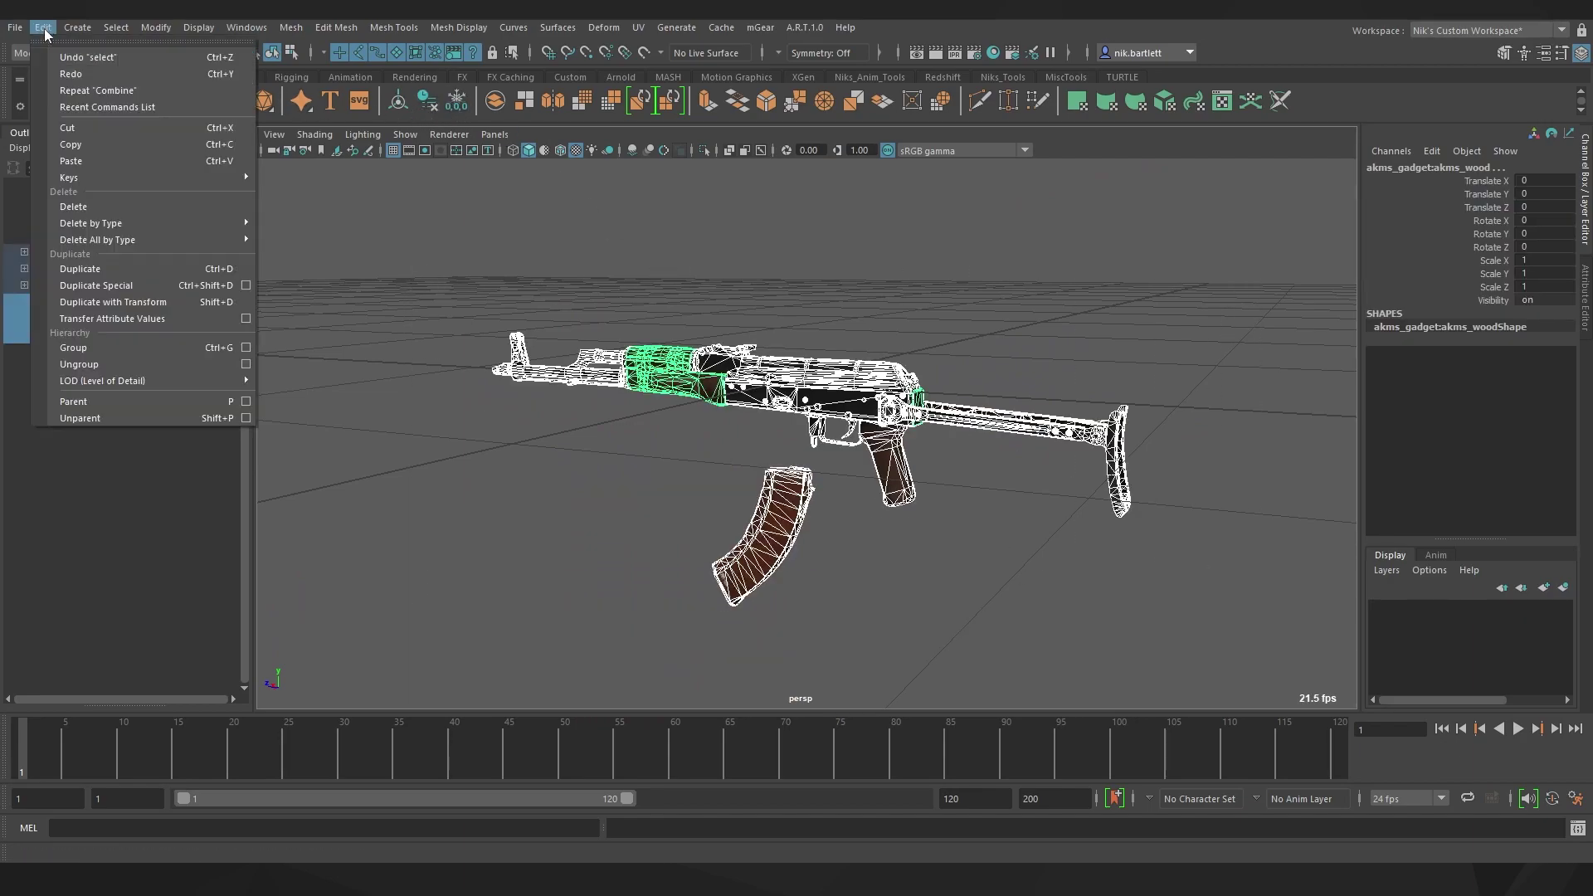
mouse_move(166, 222)
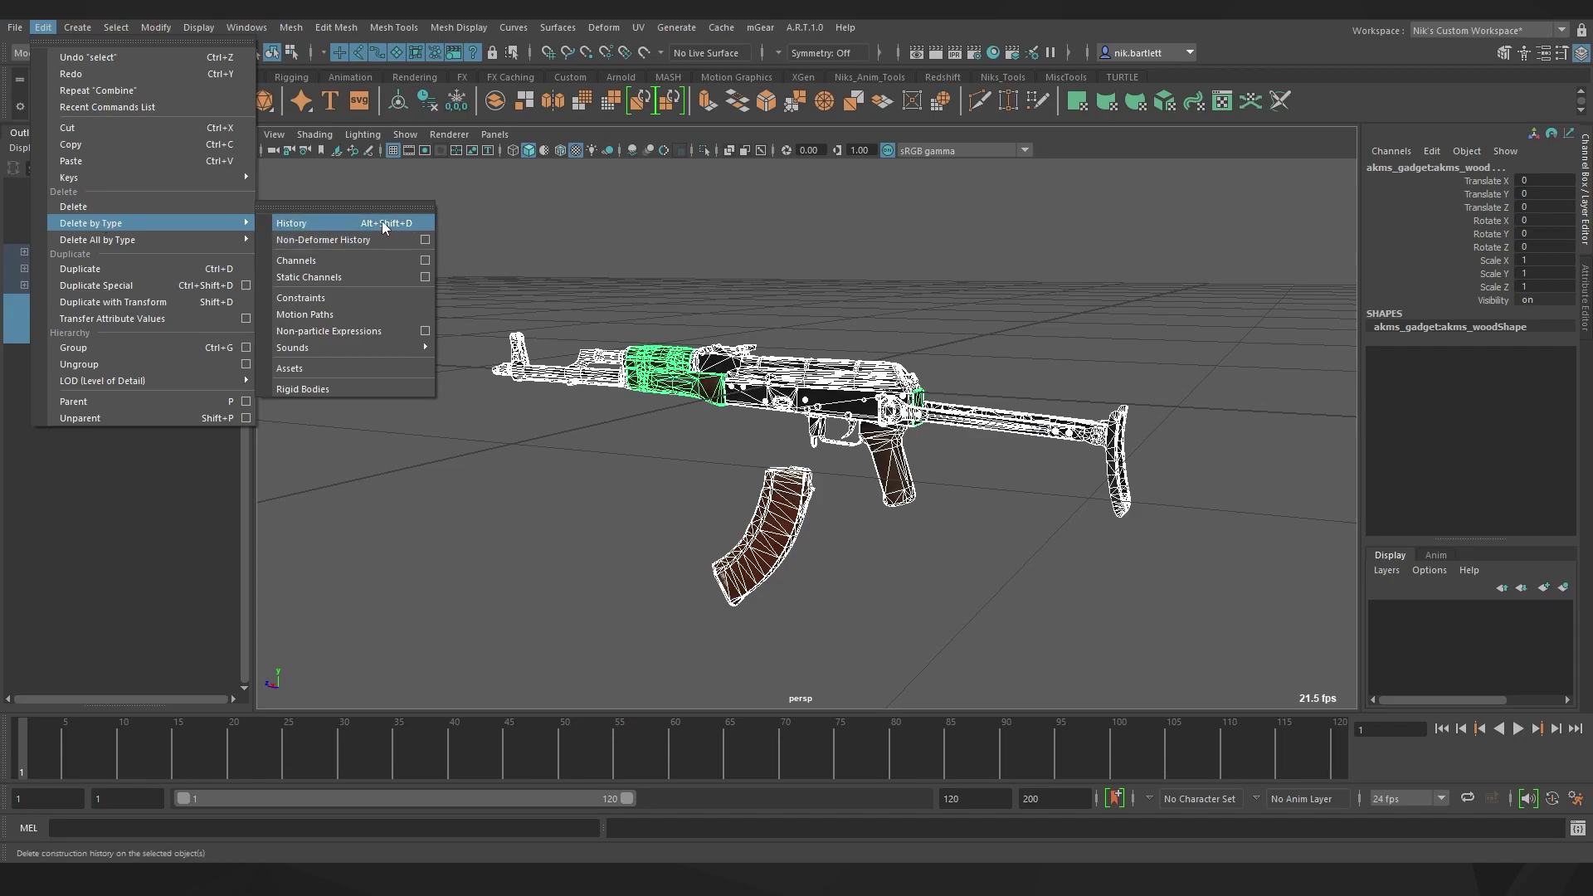
left_click(321, 222)
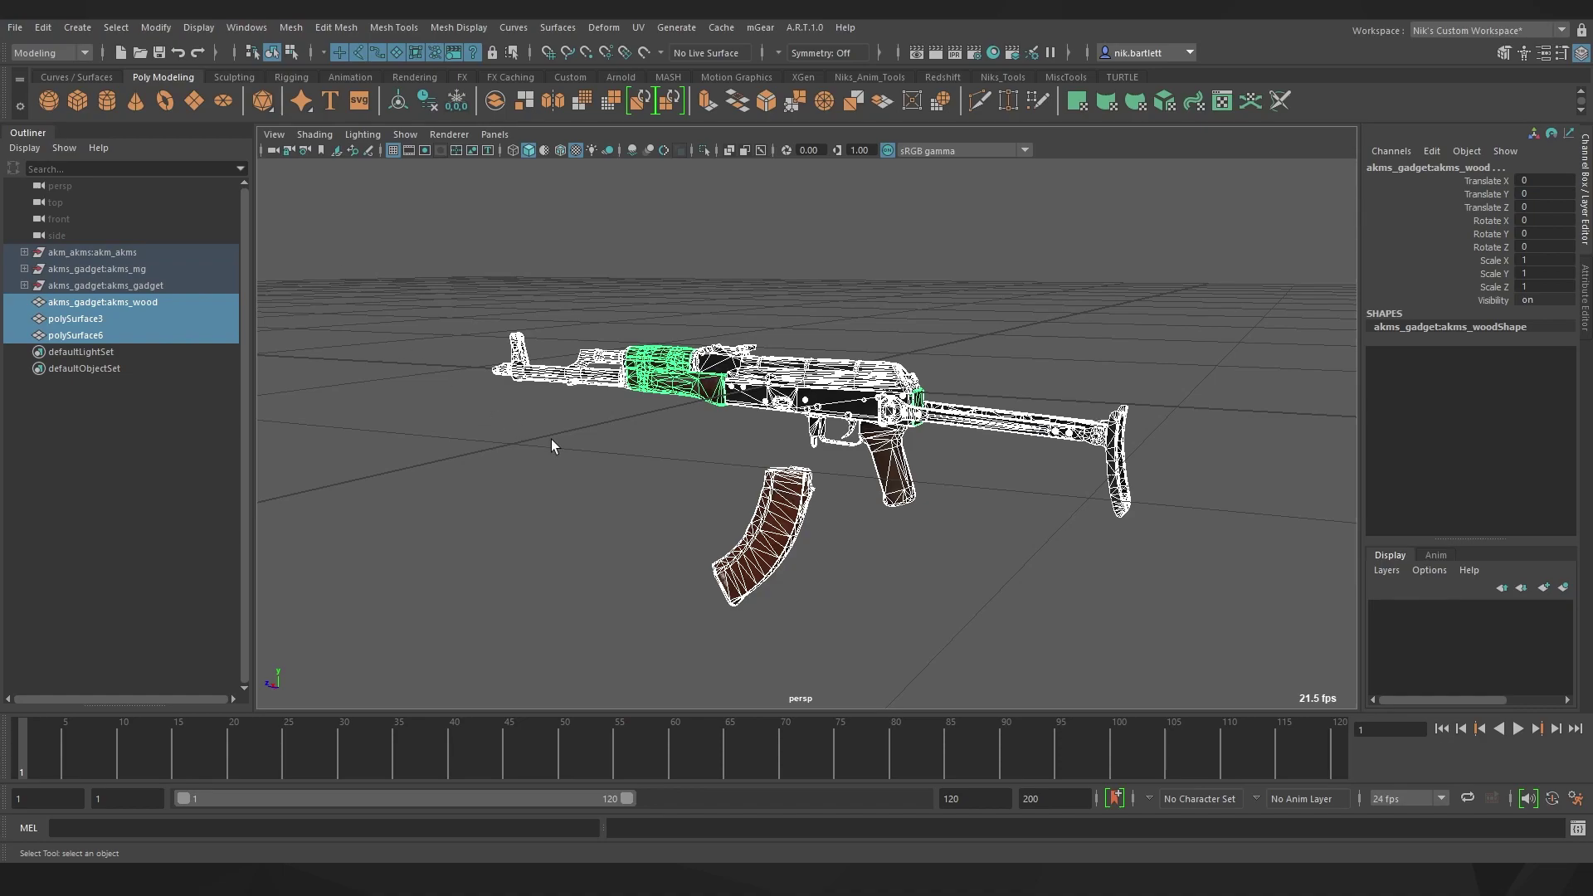
- Unparent all seven polySurface meshes from the akm_akms, akms_mg and akms_gadget groups
left_click(514, 427)
left_click(24, 253)
left_click(25, 335)
left_click(25, 368)
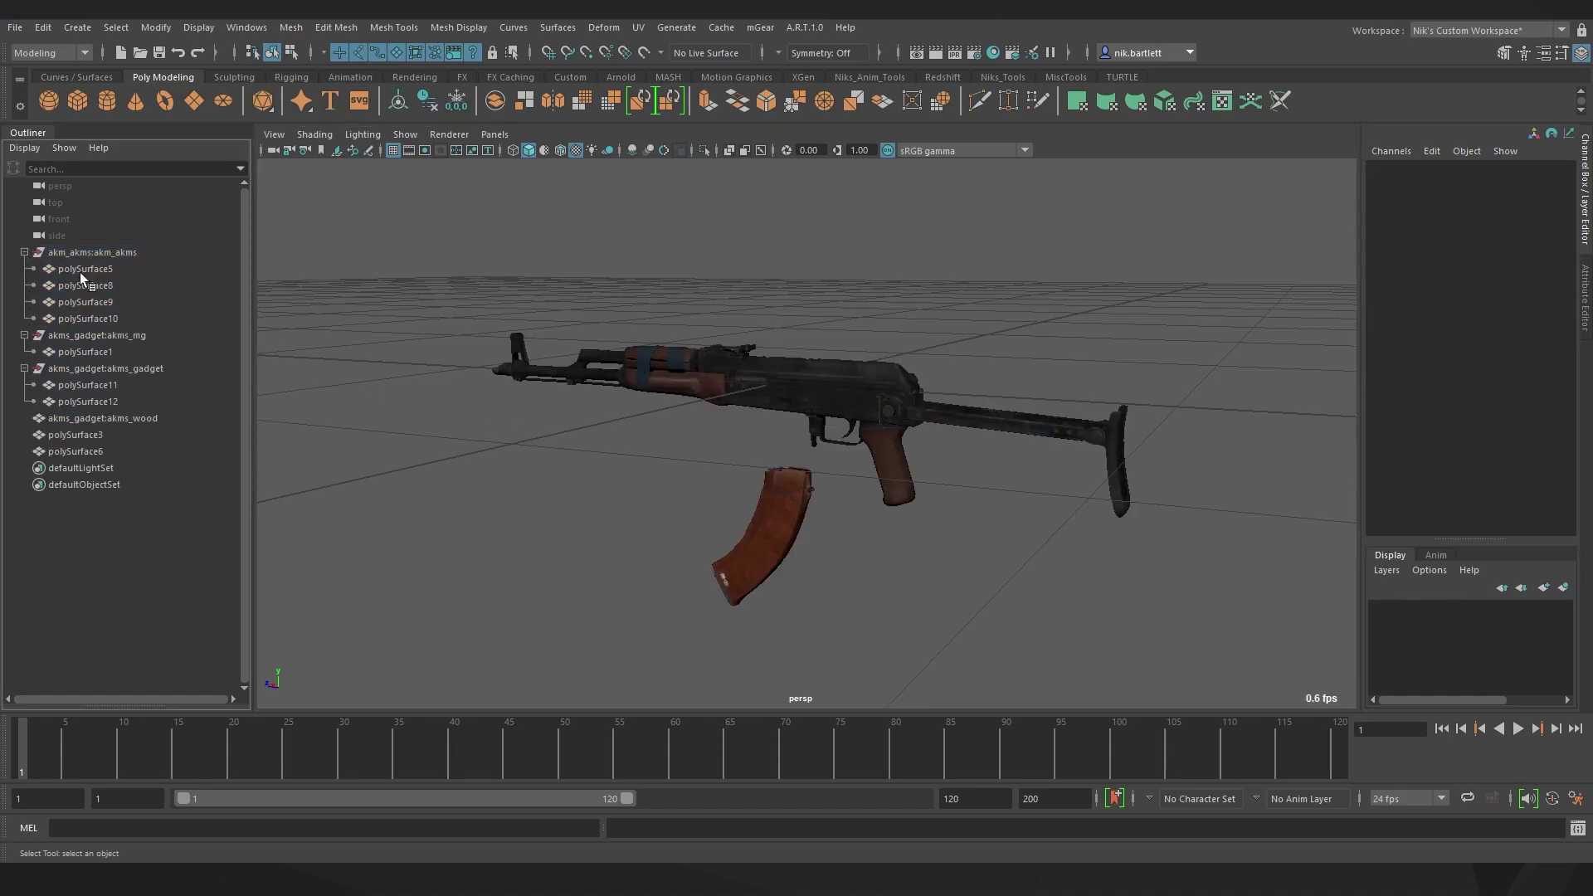
left_click_drag(81, 271, 81, 317)
left_click(82, 351, "ctrl")
left_click(83, 384, "ctrl")
left_click(85, 402, "ctrl")
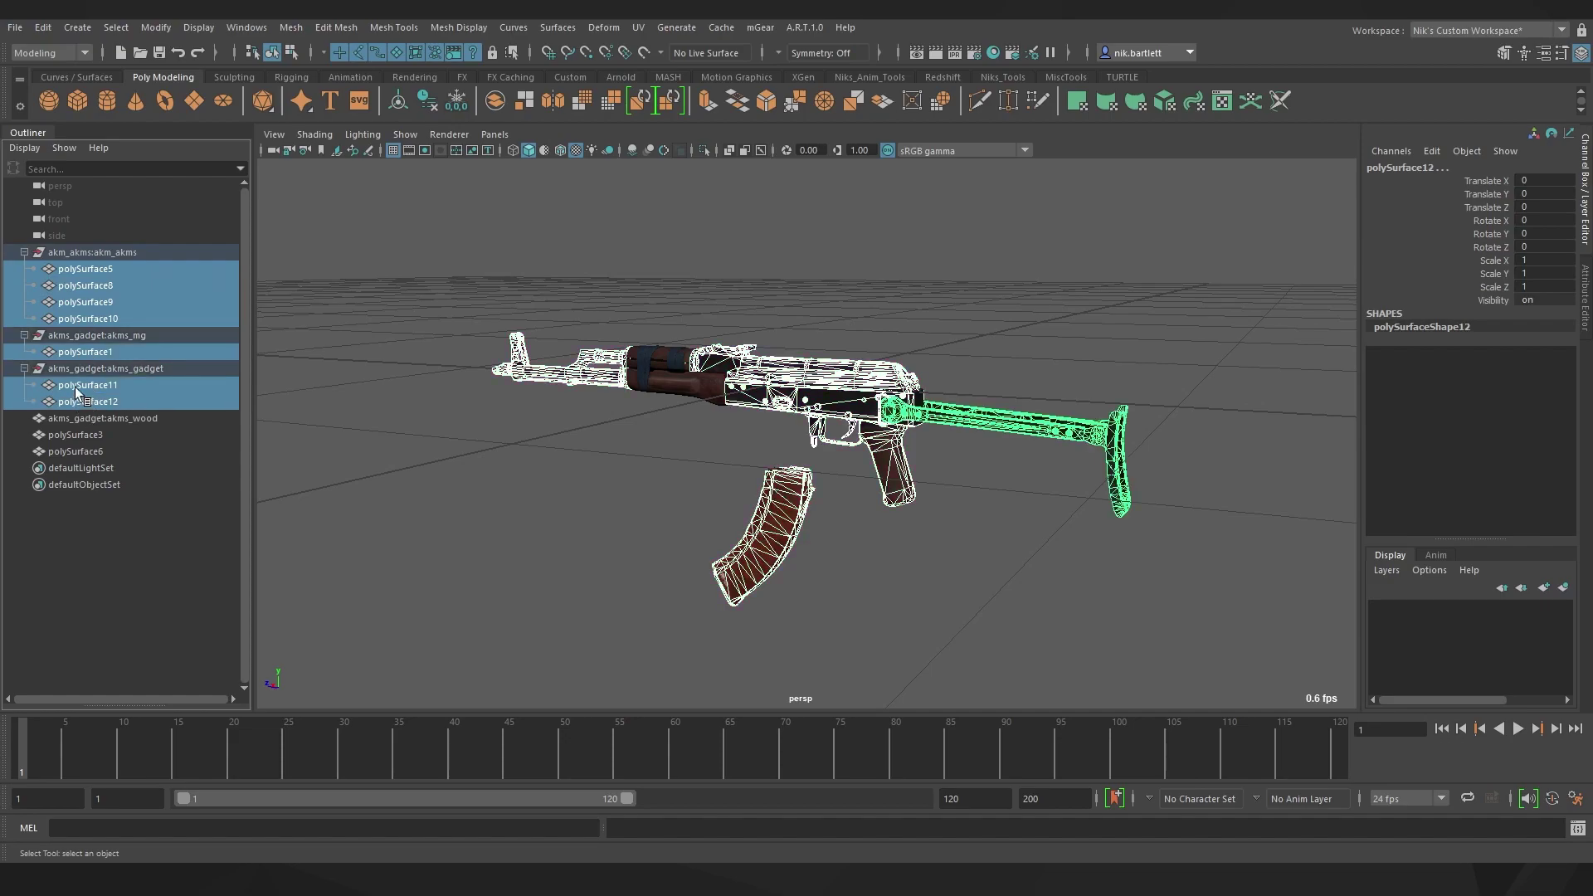
key("shift+p")
left_click(66, 541)
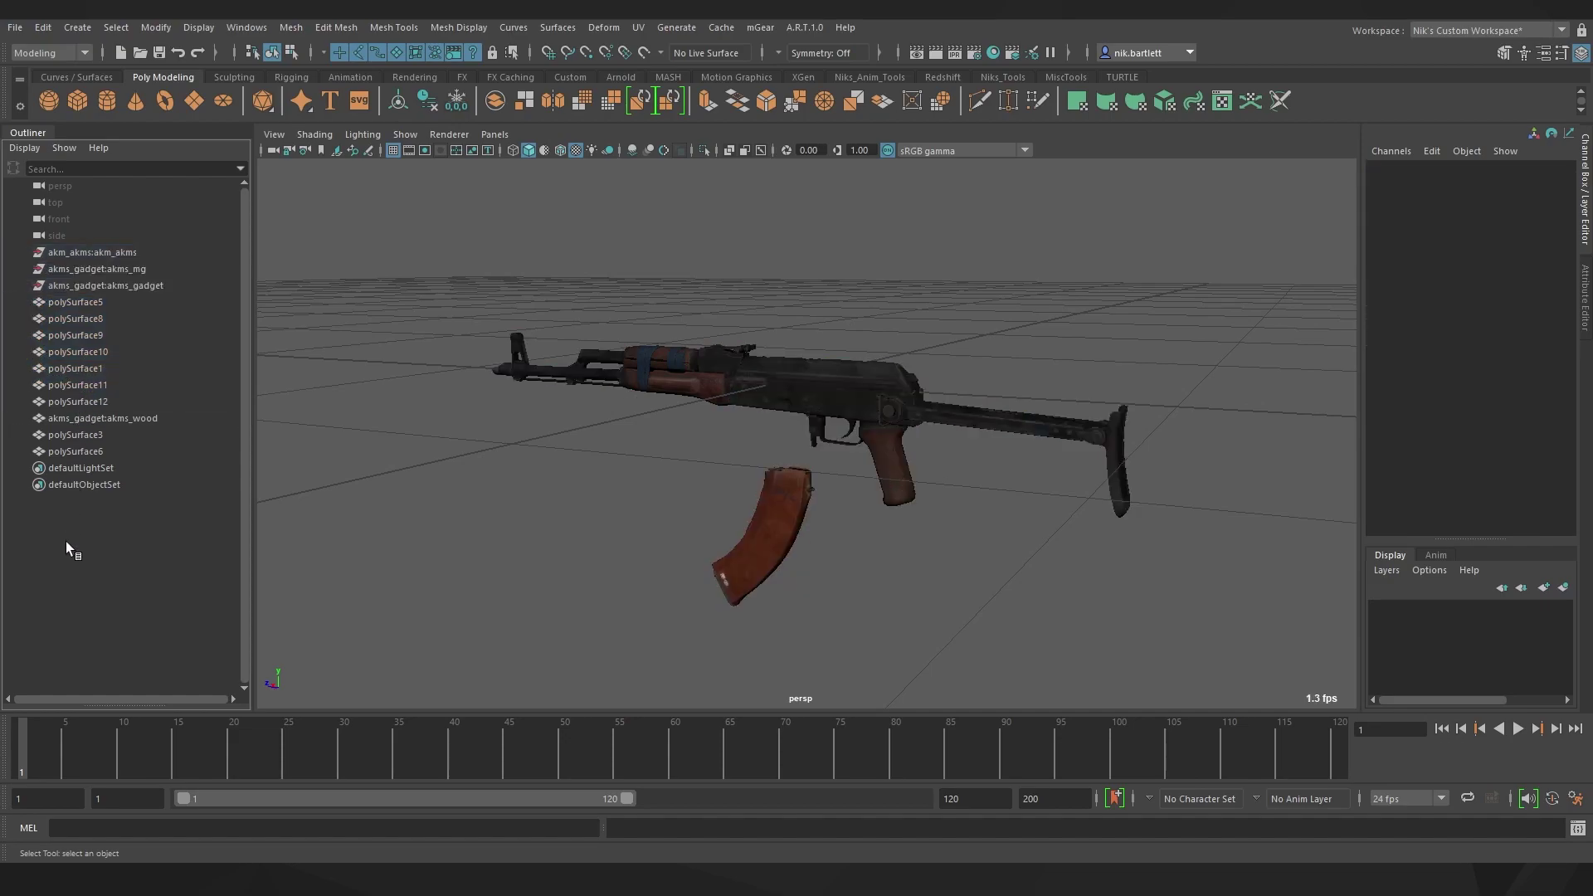
- Delete the three empty groups akm_akms, akms_mg and akms_gadget
left_click(90, 285)
left_click(96, 258, "shift")
key("Delete")
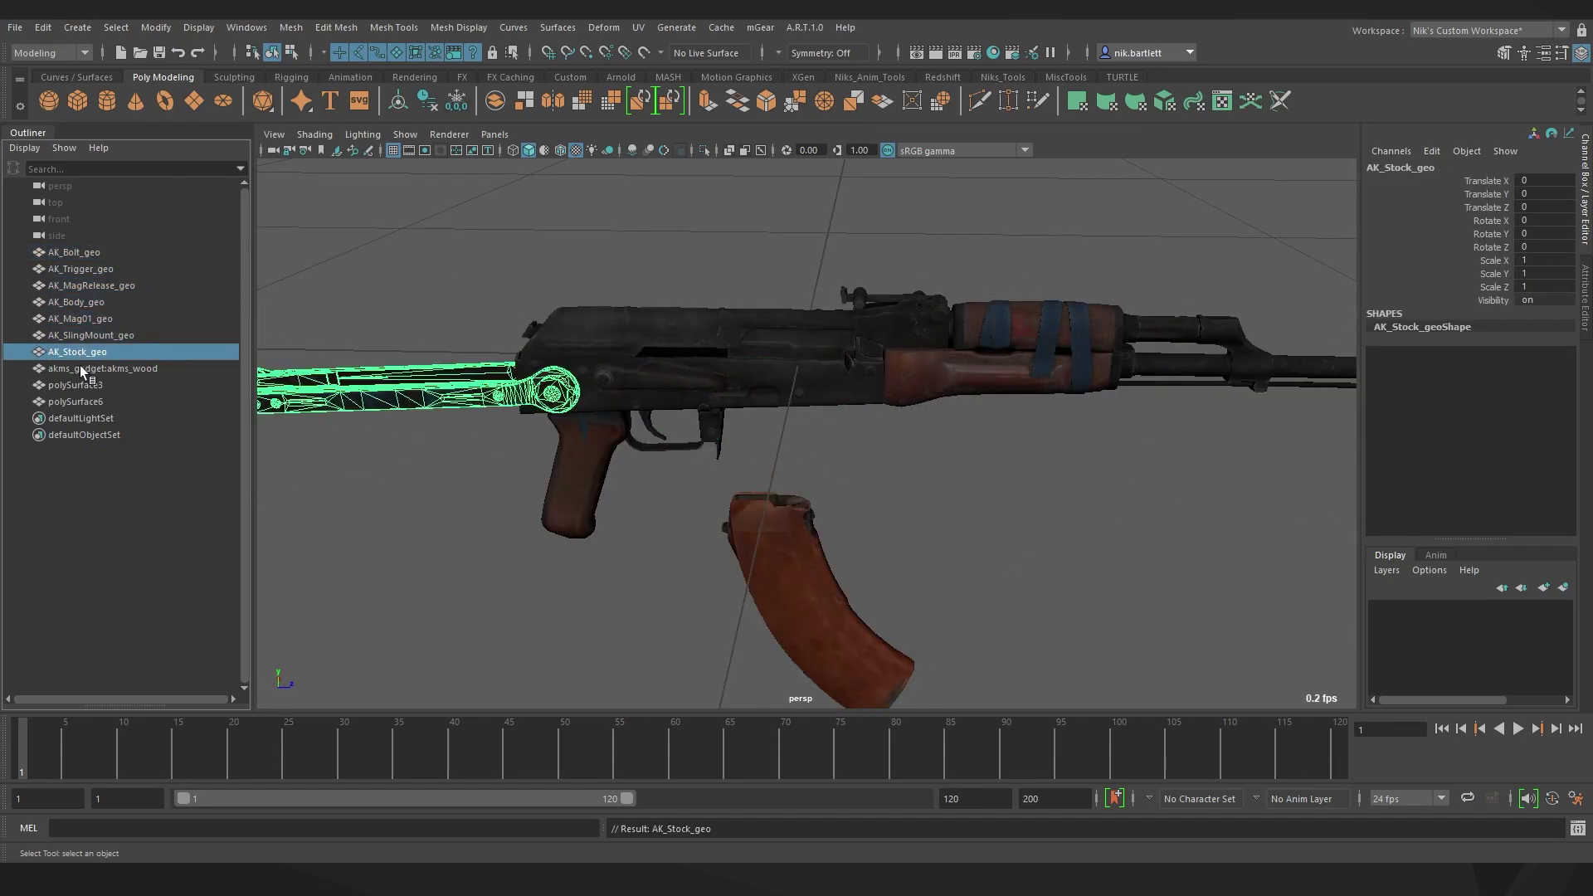
- Rename polySurface3 as AK_Bullets01_geo and parent all the other rifle parts under AK_Body_geo
double_click(79, 384)
type("AK_Bullets01_geo")
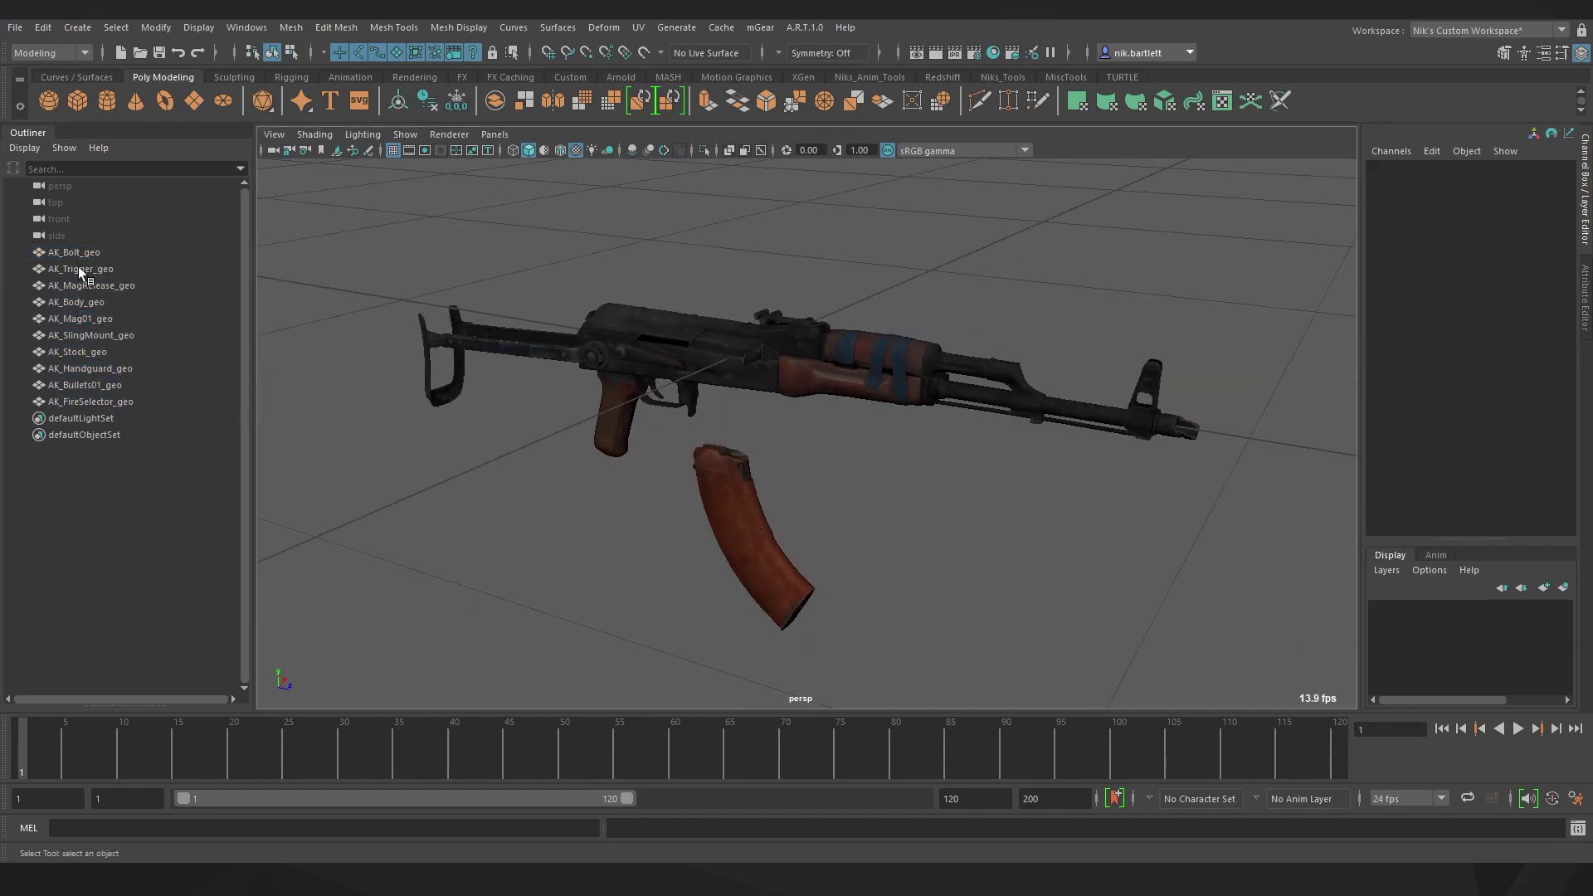
left_click(73, 313)
left_click(68, 398, "shift")
left_click_drag(83, 290, 87, 252, "ctrl")
left_click(77, 300, "ctrl")
key("p")
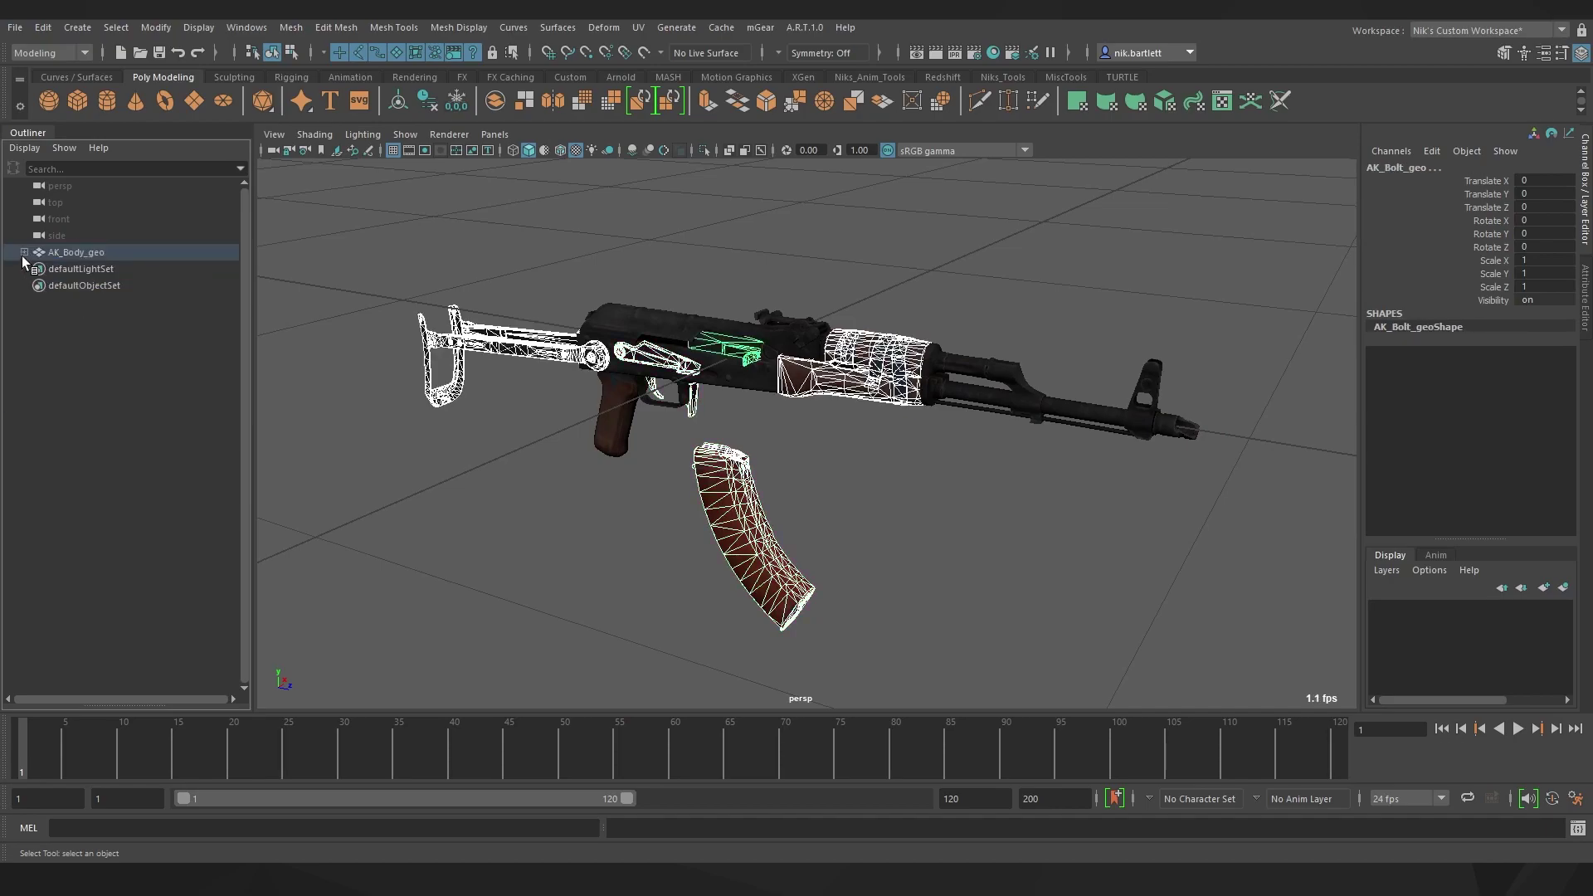
left_click(25, 252)
left_click(75, 448)
left_click_drag(365, 481, 509, 466, "alt")
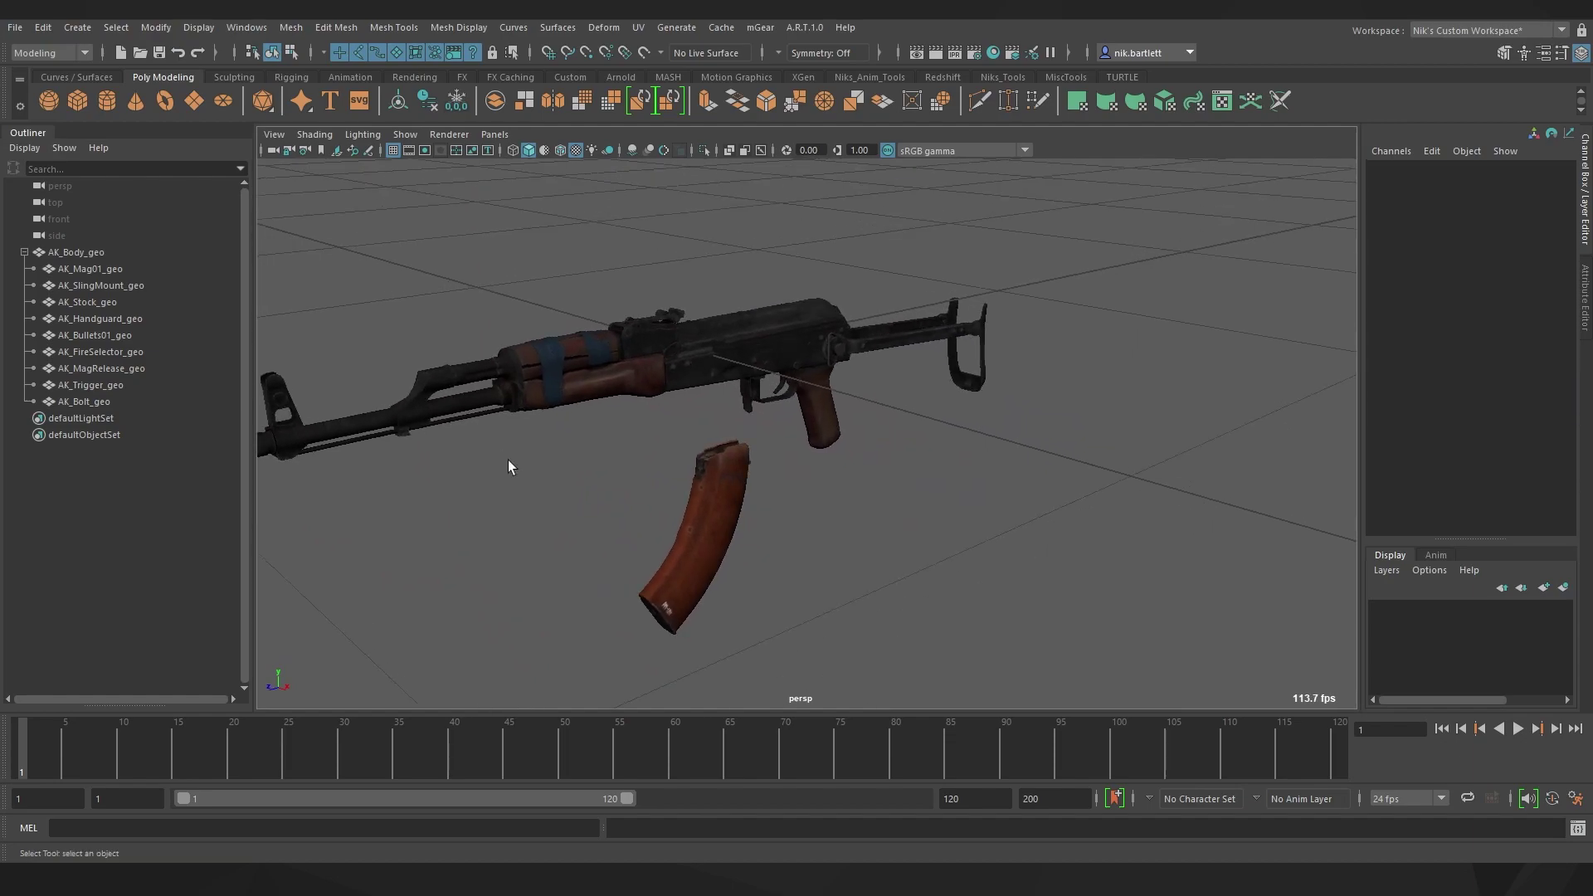
left_click(77, 27)
mouse_move(124, 70)
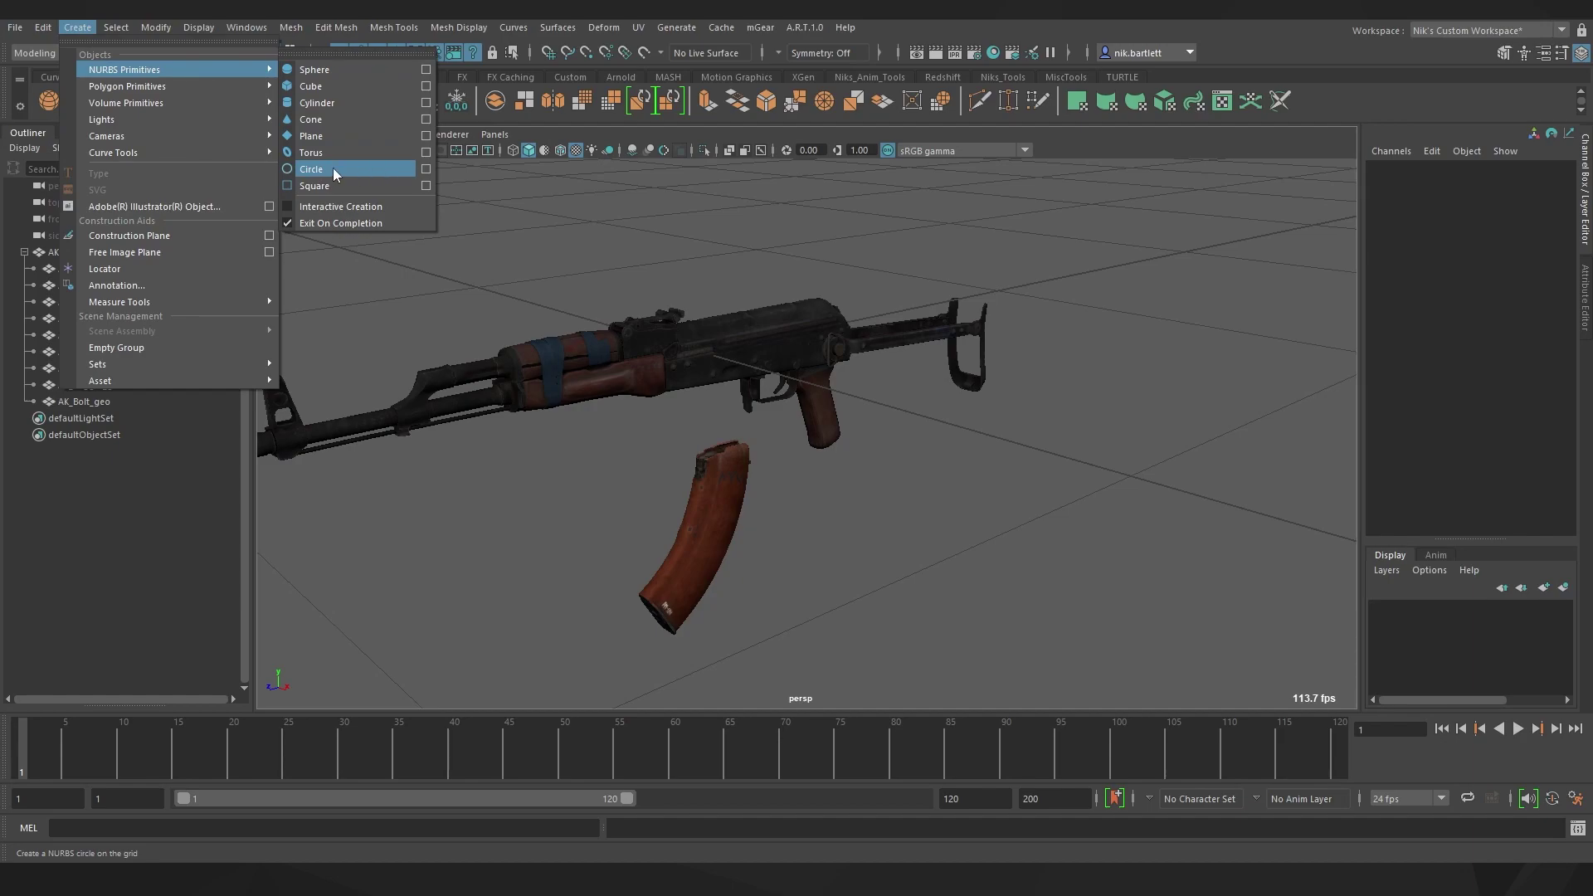
left_click(528, 274)
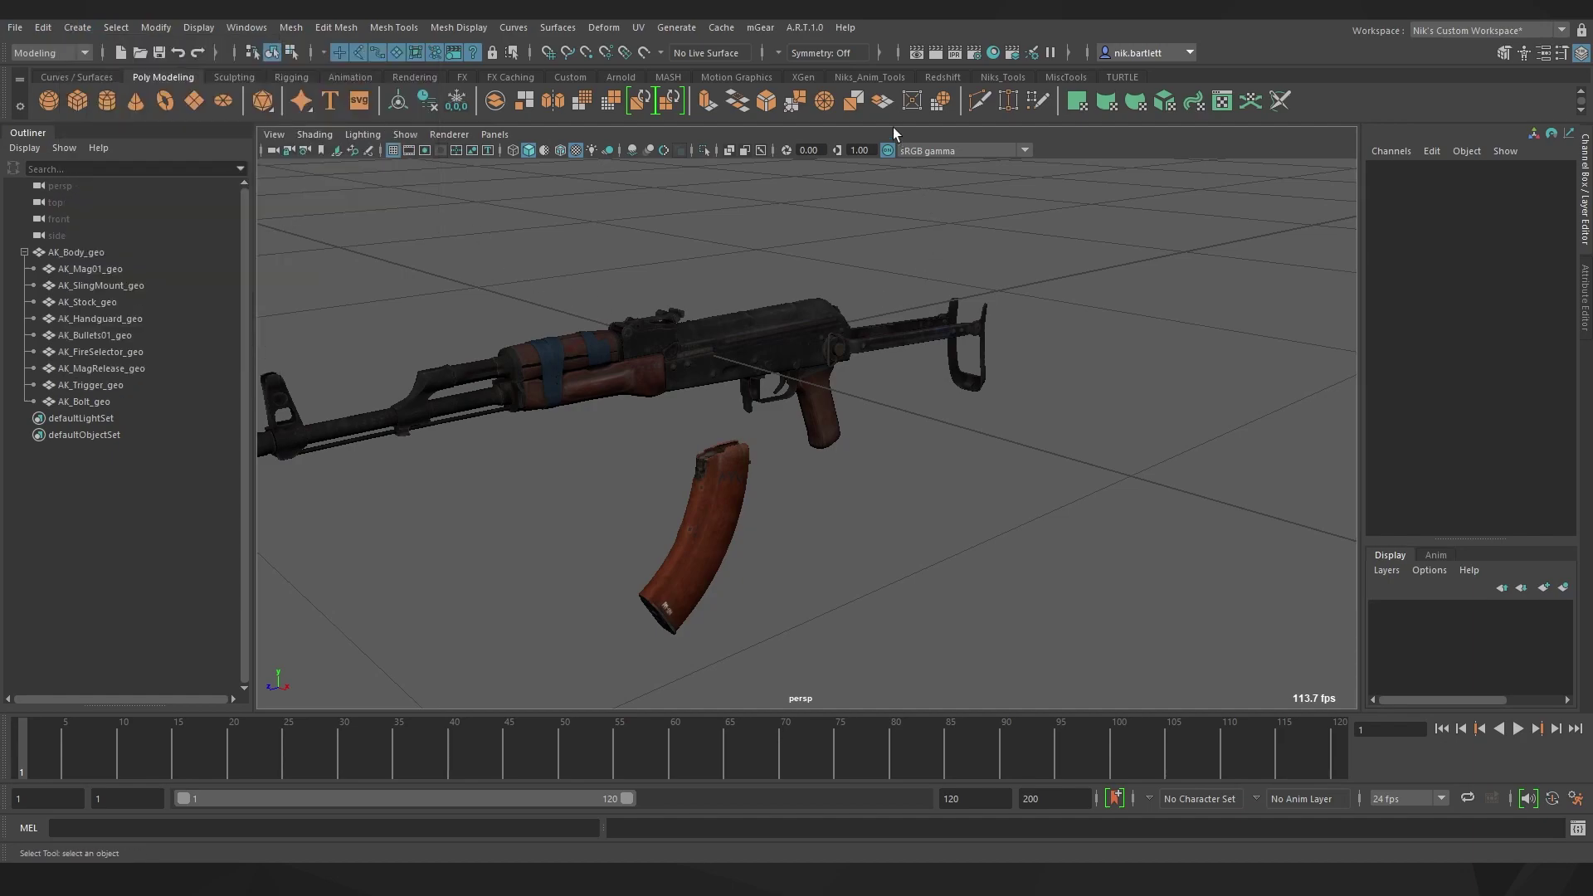
- Create a Box control in world space for AK_Body_geo with the bsControls tool
left_click(862, 76)
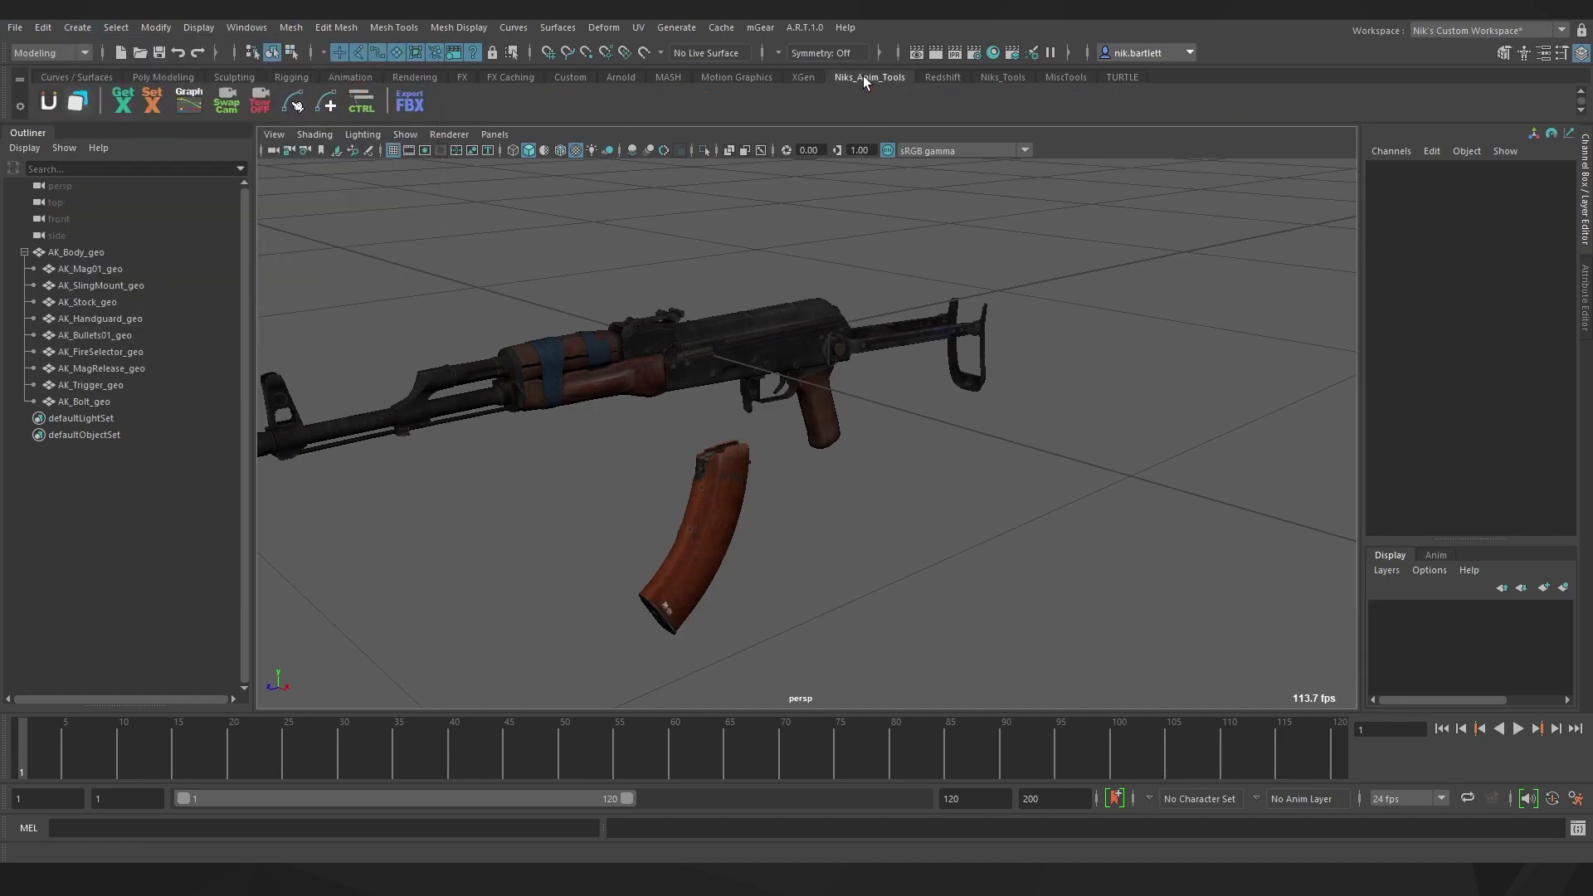
left_click(328, 103)
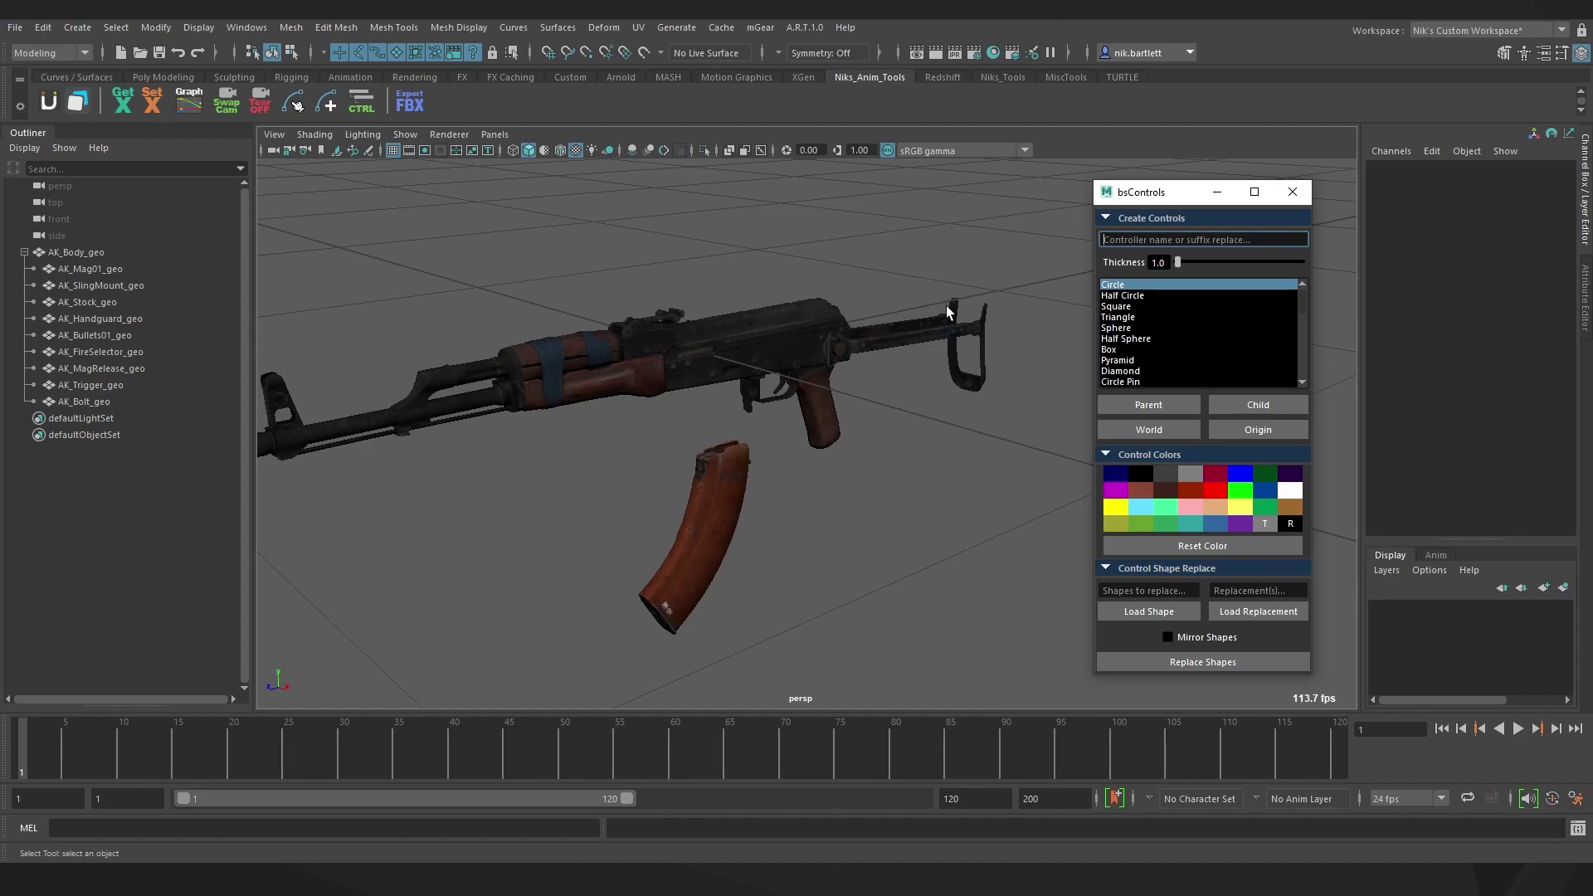
left_click(740, 338)
left_click(1124, 349)
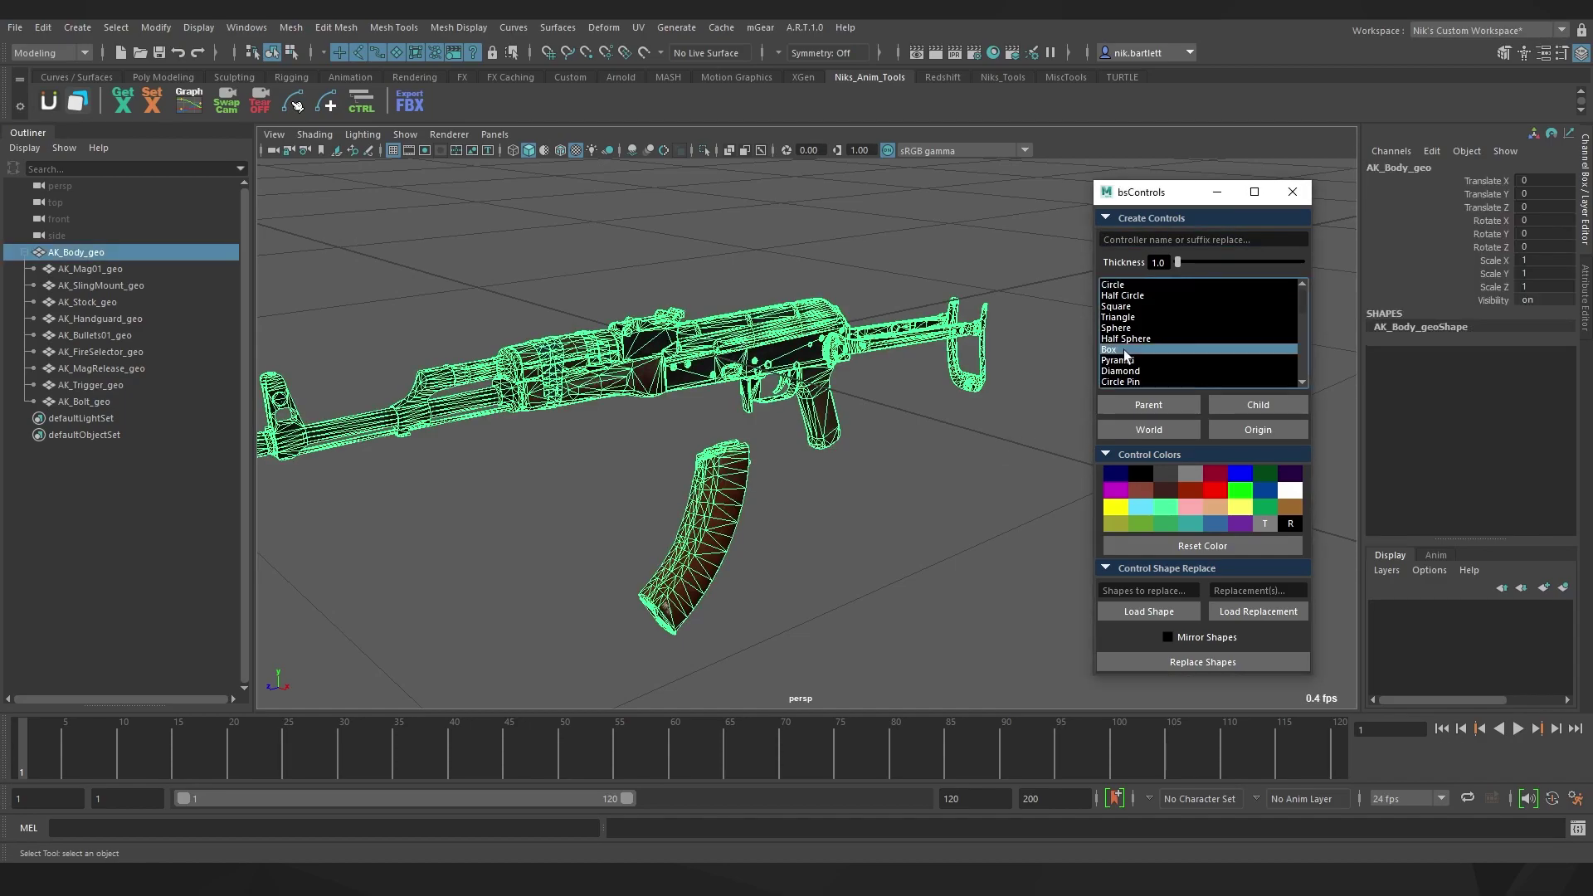
left_click(1138, 428)
- Color the new box control yellow and close the bsControls tool
right_click_drag(764, 337, 796, 353, "alt")
middle_click_drag(796, 352, 904, 411, "alt")
right_click_drag(904, 412, 914, 490, "alt")
left_click_drag(914, 489, 744, 509, "alt")
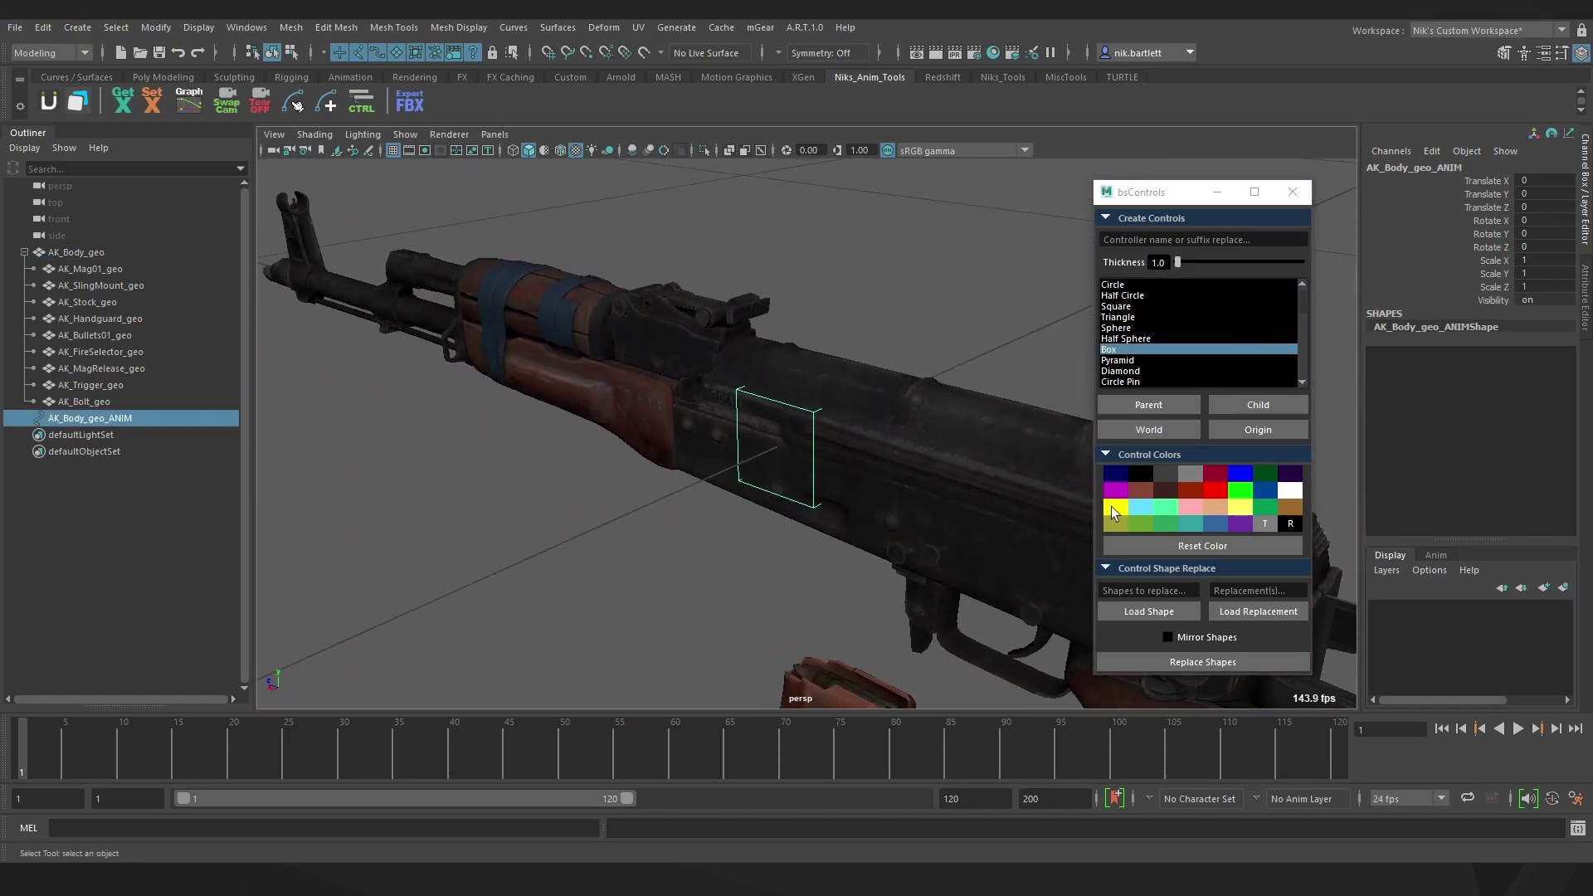
left_click(1112, 508)
left_click(1292, 192)
left_click_drag(862, 468, 923, 477, "alt")
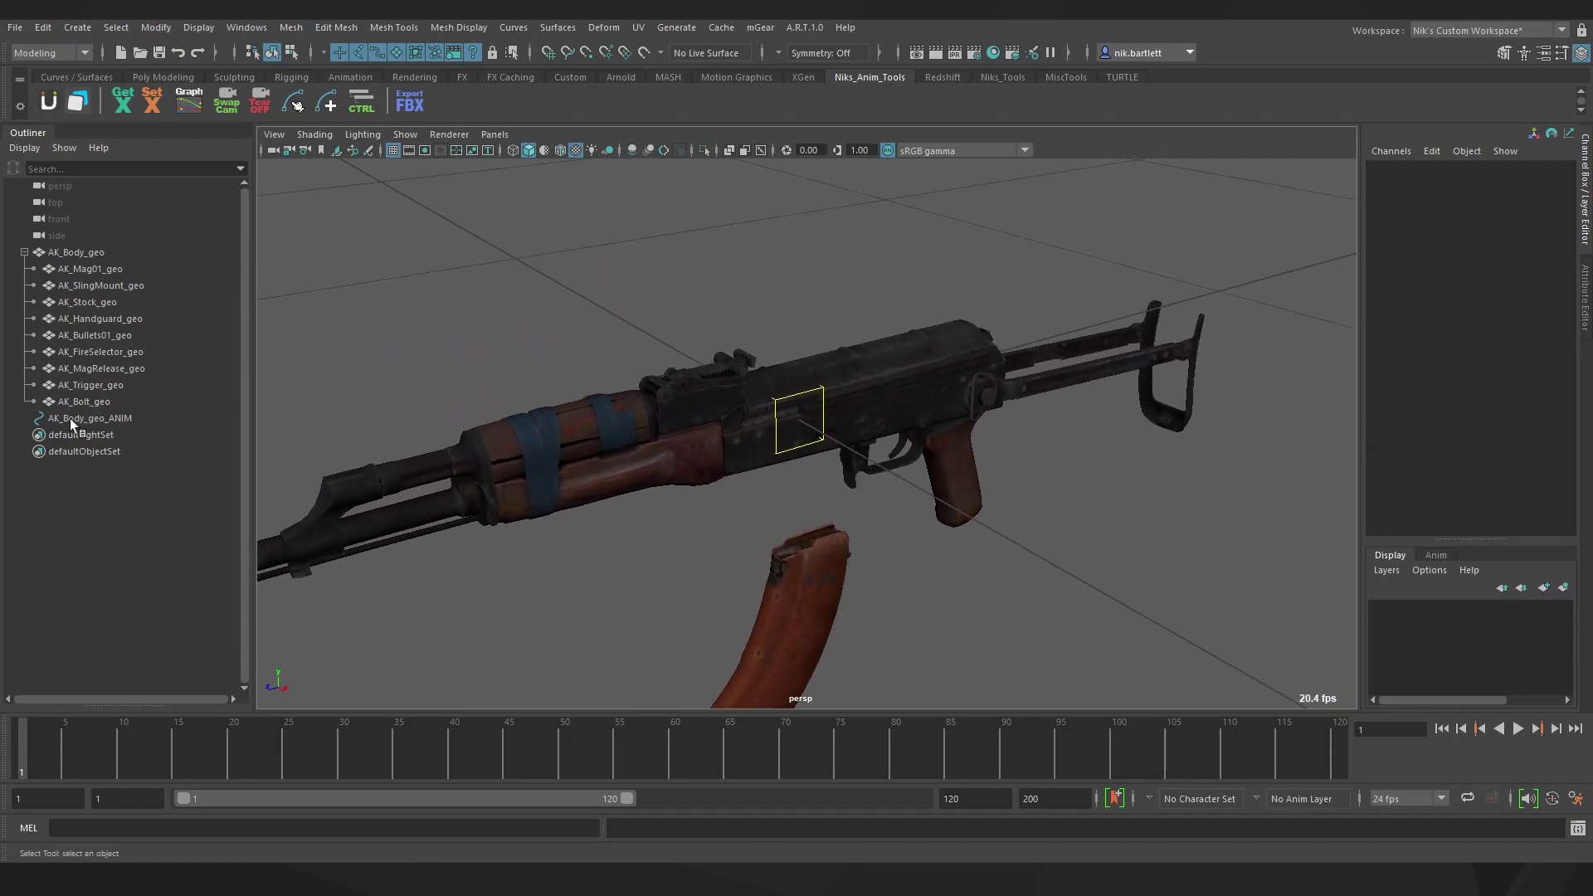
- Group the AK_Body_geo_ANIM control under its own parent group
left_click(70, 418)
key("ctrl+g")
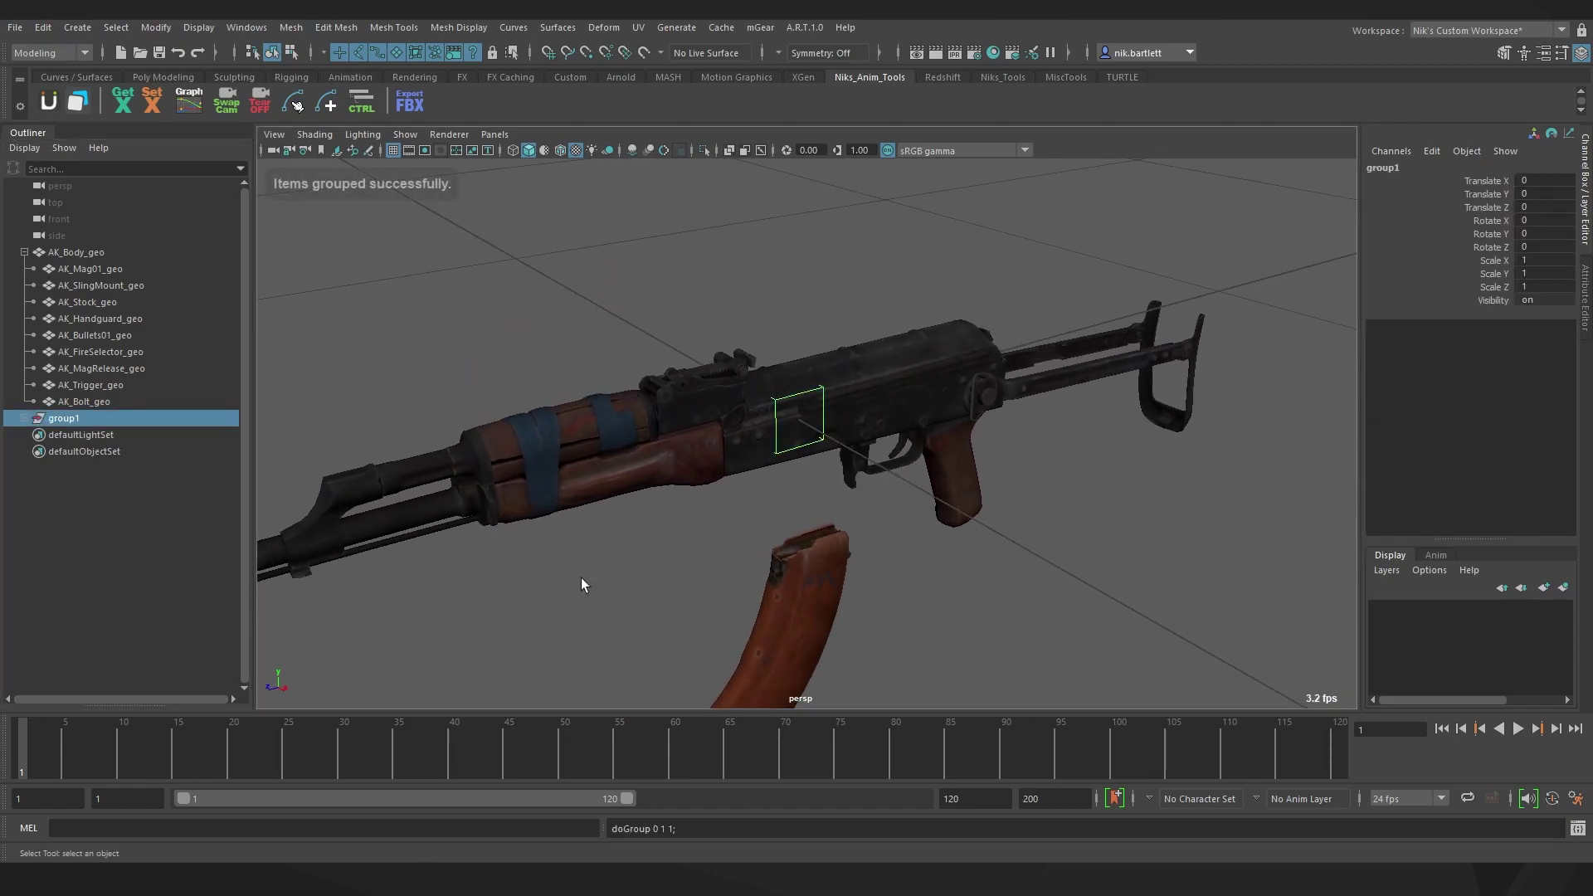
left_click(43, 28)
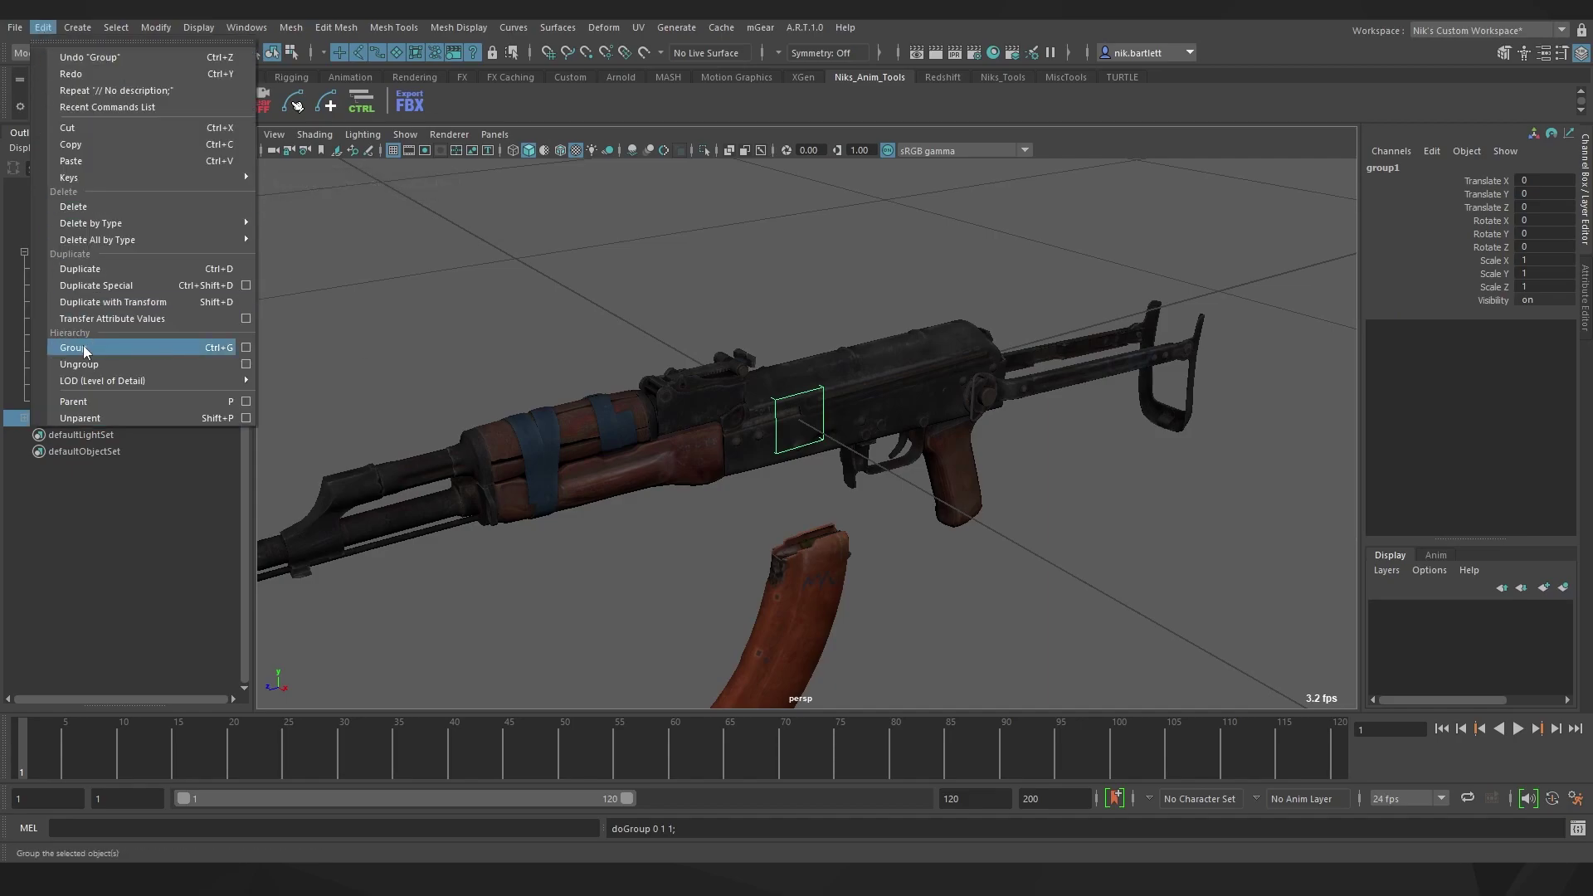
left_click(142, 560)
- Try moving the control's group on the rifle body and undo the move
left_click(67, 420)
key("w")
mouse_move(785, 412)
left_mouse_down()
mouse_move(820, 418)
mouse_move(717, 435)
mouse_move(760, 390)
left_mouse_up()
key("ctrl+z")
- Move the control's group down onto the middle of the magazine, at about Translate Y -19.9 and Z 0.27
left_click(26, 419)
scroll(579, 484, "down", 1)
middle_click_drag(711, 516, 647, 413, "alt")
left_click_drag(734, 430, 676, 423, "alt")
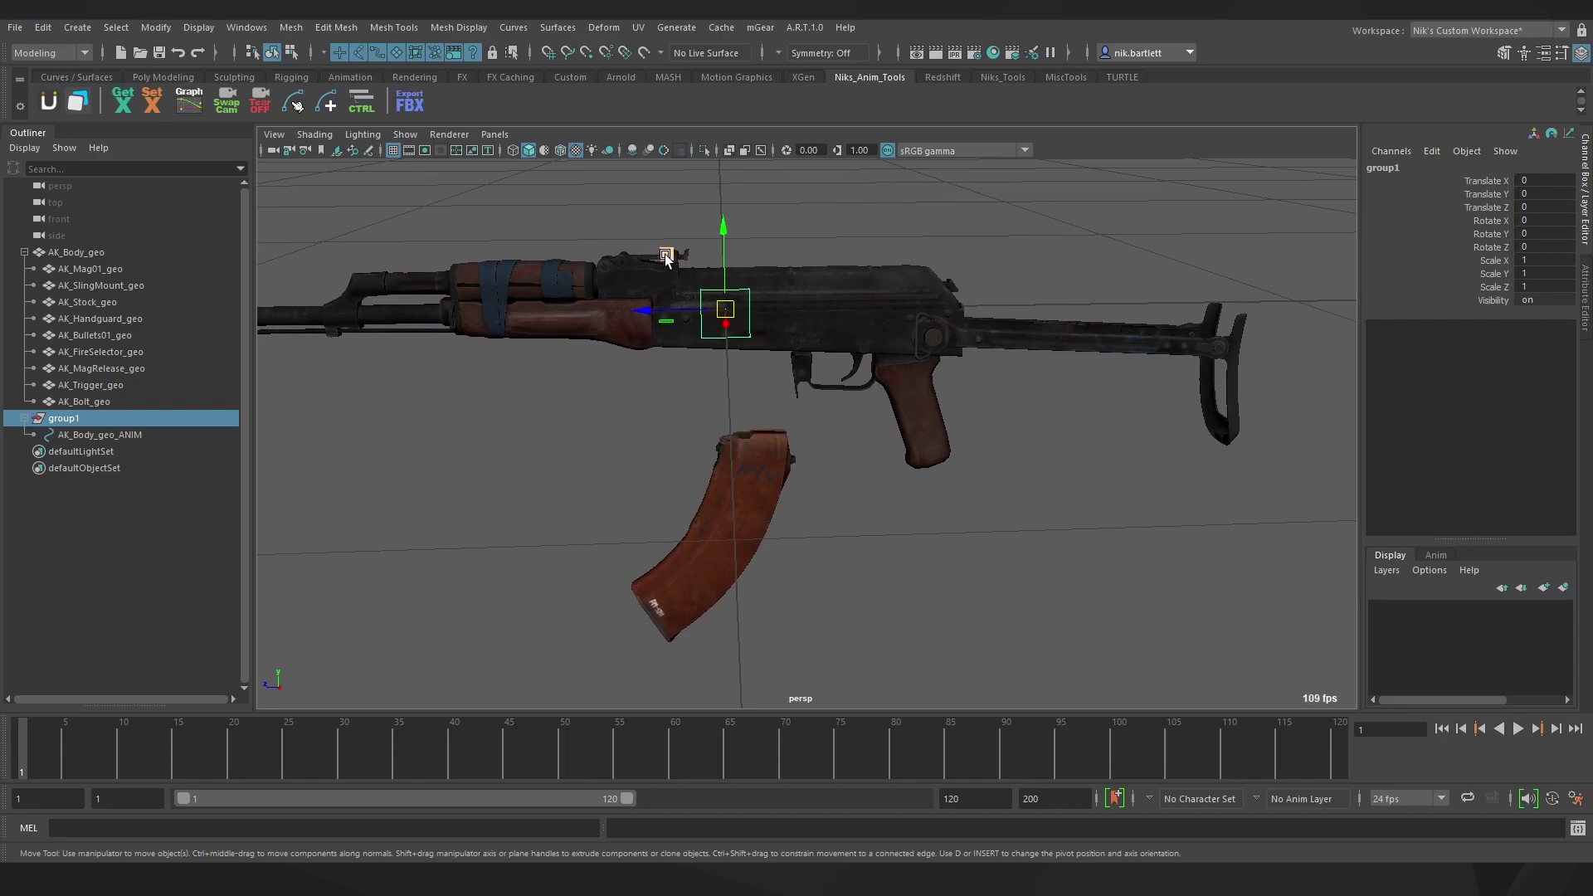
middle_click_drag(668, 253, 668, 426)
left_click_drag(668, 426, 671, 473)
key("f")
scroll(736, 545, "down", 8)
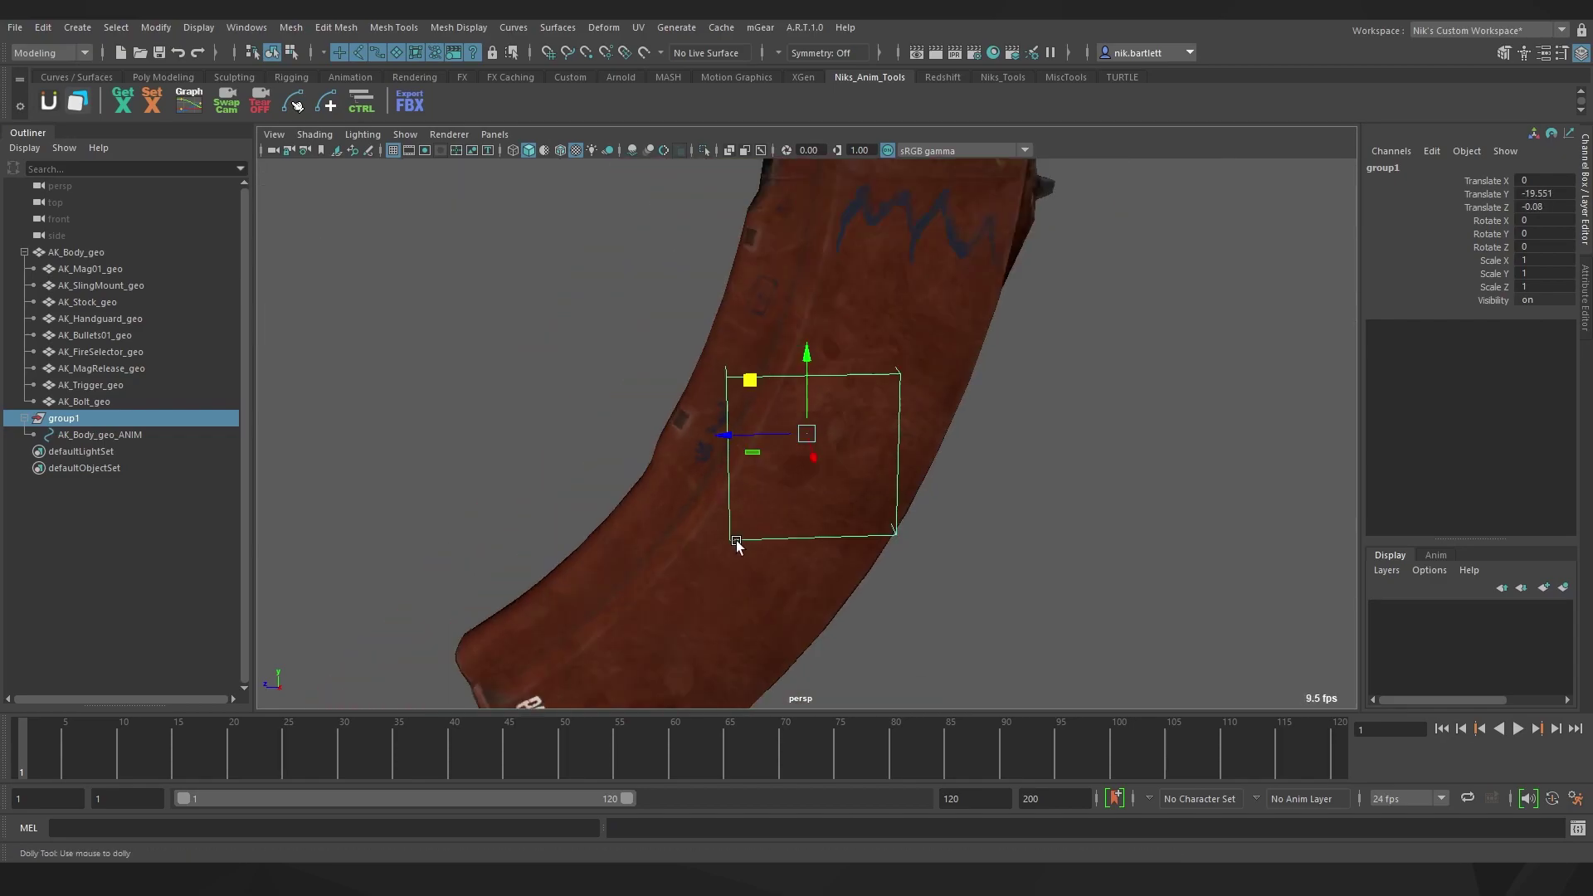
left_click_drag(793, 557, 784, 530, "alt")
left_click_drag(751, 385, 640, 472)
scroll(744, 391, "down", 2)
- Duplicate the magazine control group and move the copy to the bullets, at about Translate Y -11.4 and Z -2.1
key("ctrl+d")
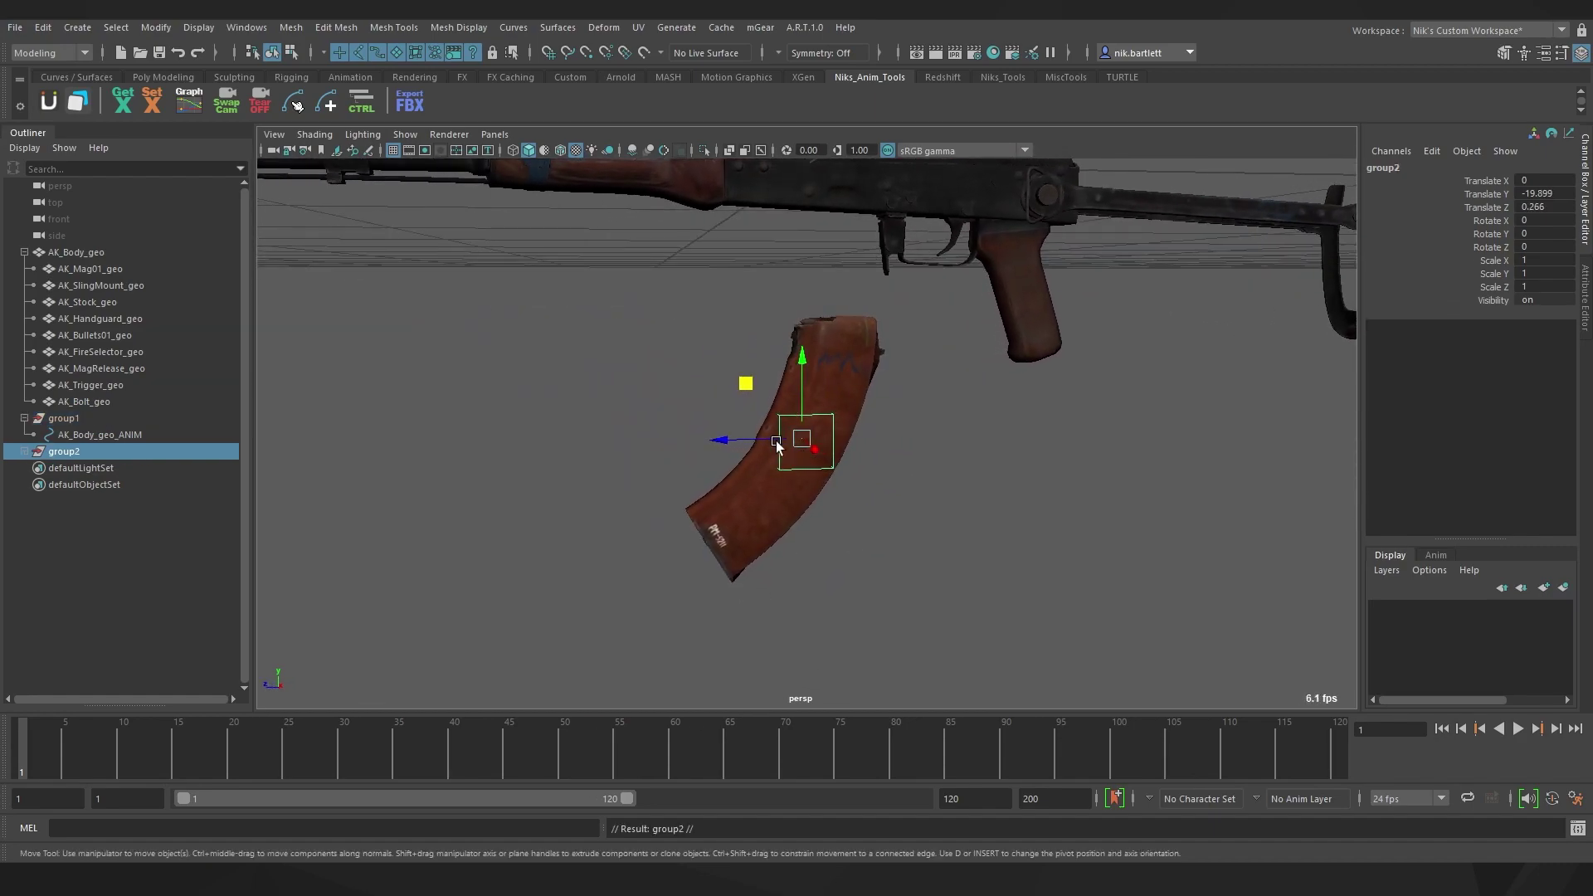
left_click_drag(747, 387, 779, 273)
left_click_drag(881, 332, 931, 334, "alt")
middle_click_drag(931, 334, 864, 422, "alt")
key("f")
- Reshape the control vertices of the duplicated box into a flat box around the bullets at the magazine's opening
left_click(25, 451)
left_click(98, 470)
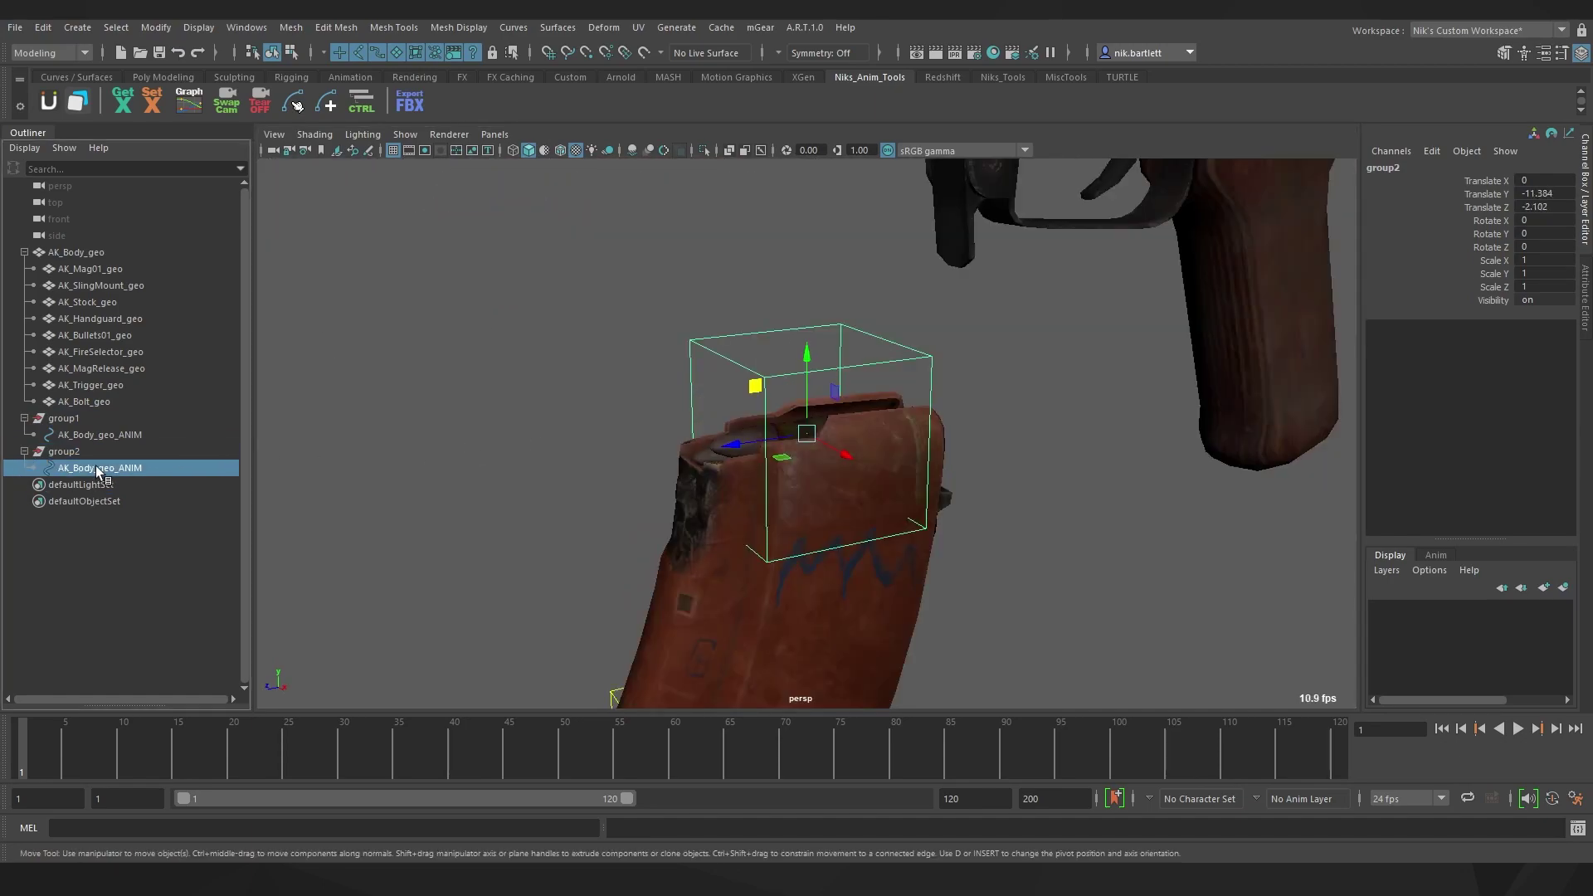
right_click_drag(747, 369, 676, 368)
left_click_drag(570, 274, 1015, 549)
left_click_drag(751, 571, 571, 475, "alt")
right_click_drag(640, 414, 674, 396)
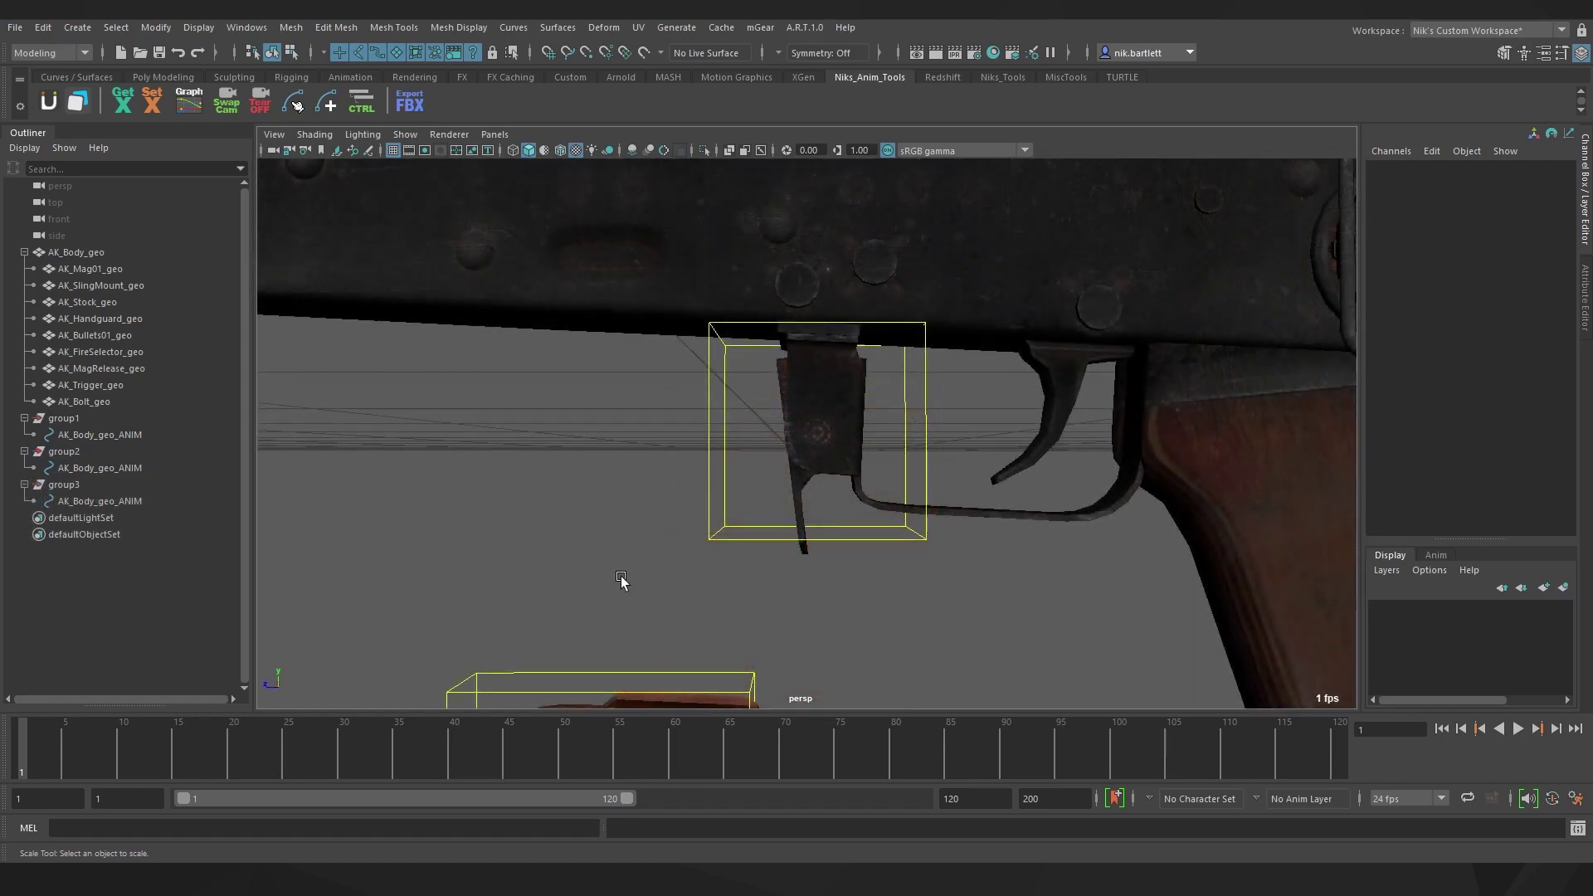
- Tilt the magazine release control to about 6.75 degrees on X and thin it to about 0.144 scale on Z
left_click(721, 533)
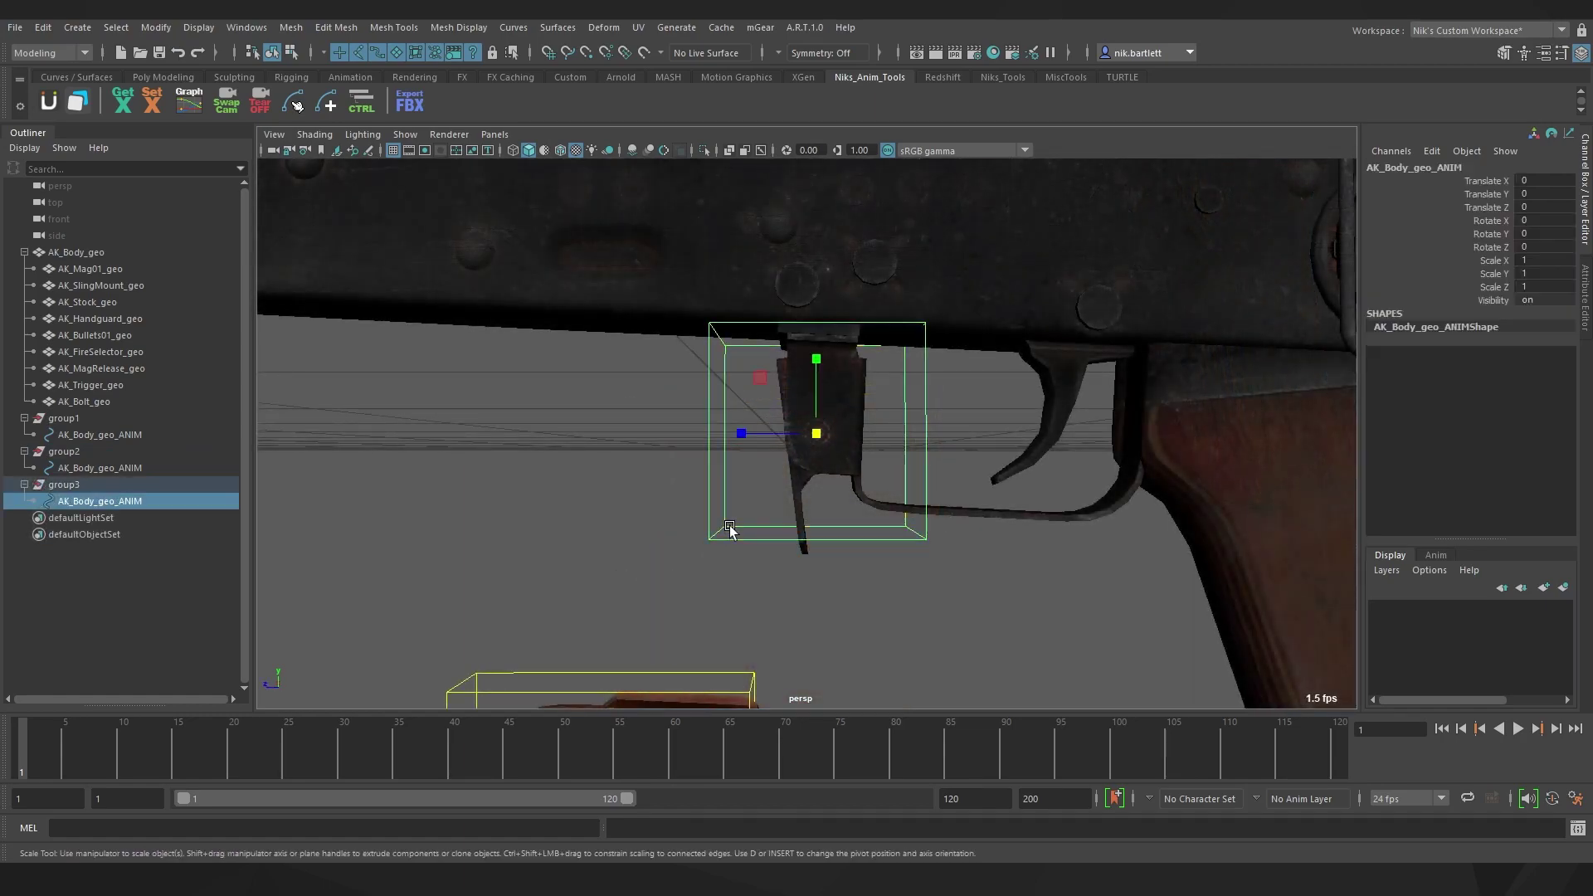
key("e")
left_click_drag(769, 471, 759, 498)
key("r")
left_click_drag(742, 440, 805, 440)
key("e")
- Move and narrow the control's vertices to fit the magazine release lever, and freeze the control's transformations
right_click_drag(744, 435, 679, 436)
left_click_drag(687, 300, 904, 544)
key("w")
left_click_drag(752, 390, 730, 404)
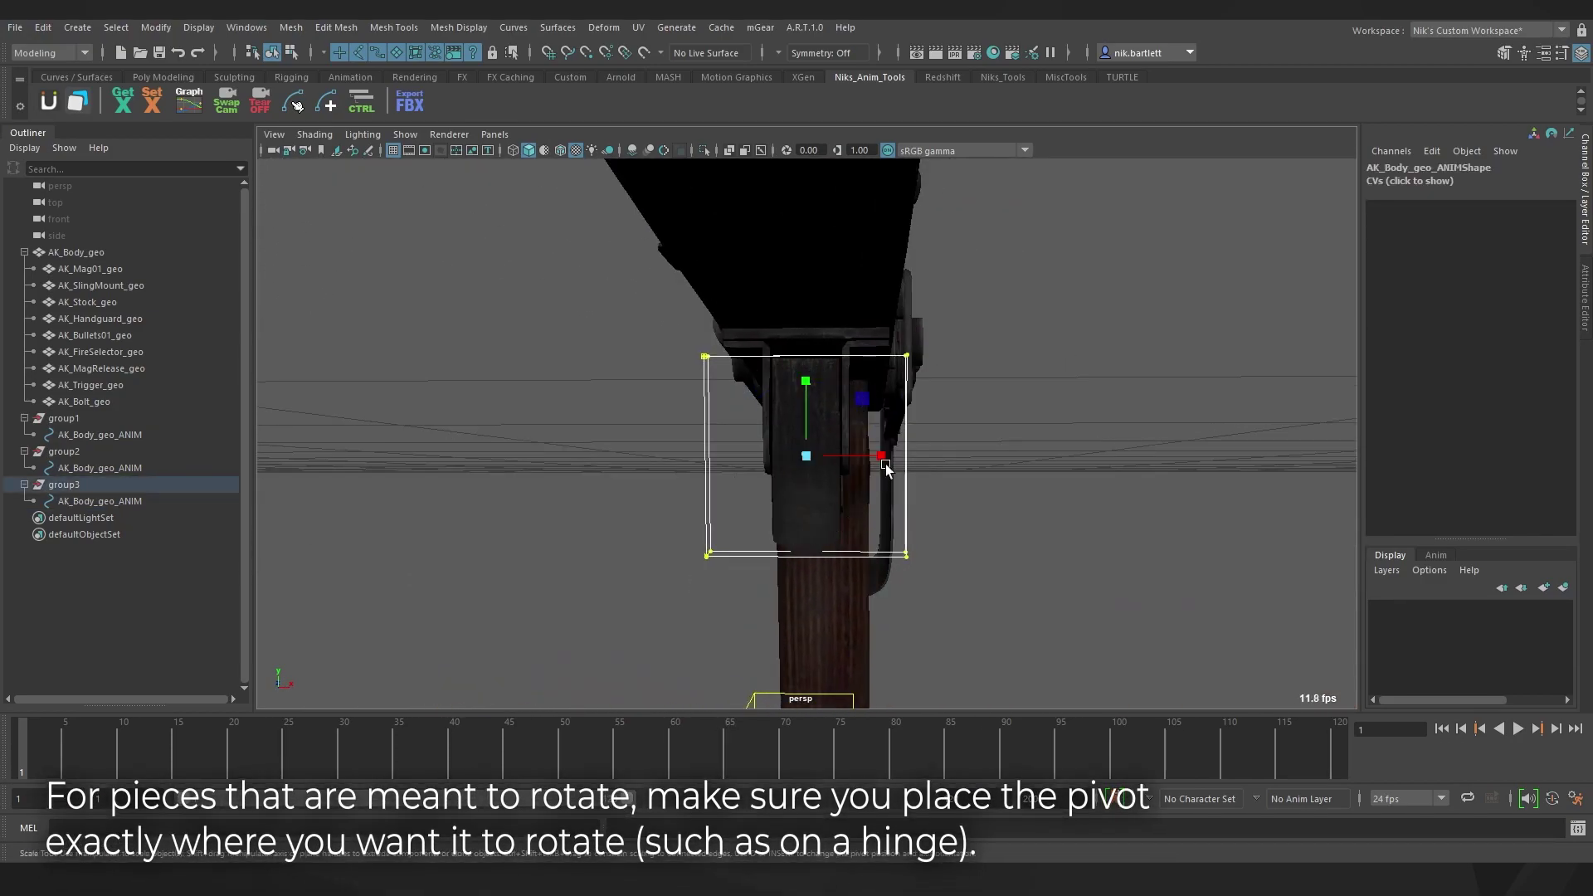
left_click_drag(884, 461, 841, 461)
left_click_drag(936, 480, 697, 490, "alt")
right_click_drag(751, 498, 701, 488)
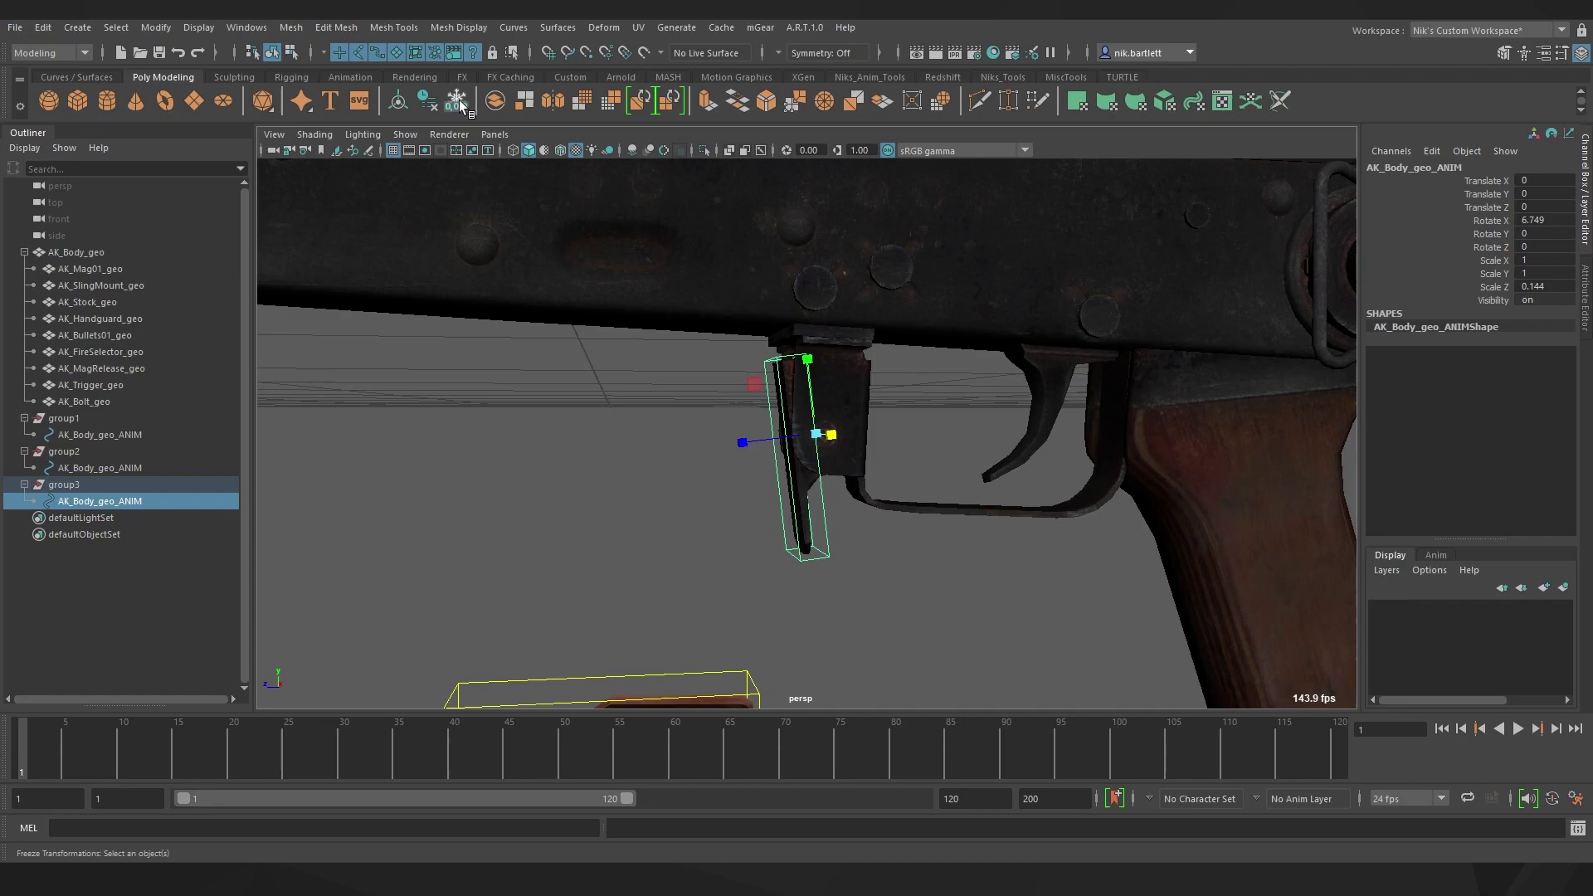
left_click(788, 224)
left_click_drag(729, 452, 703, 469, "alt")
key("w")
left_click(707, 501)
- Place a duplicate of the magazine control group at the trigger, about Translate Y -2.9 and Z -11.6, and scale its box to fit
scroll(722, 527, "down", 6)
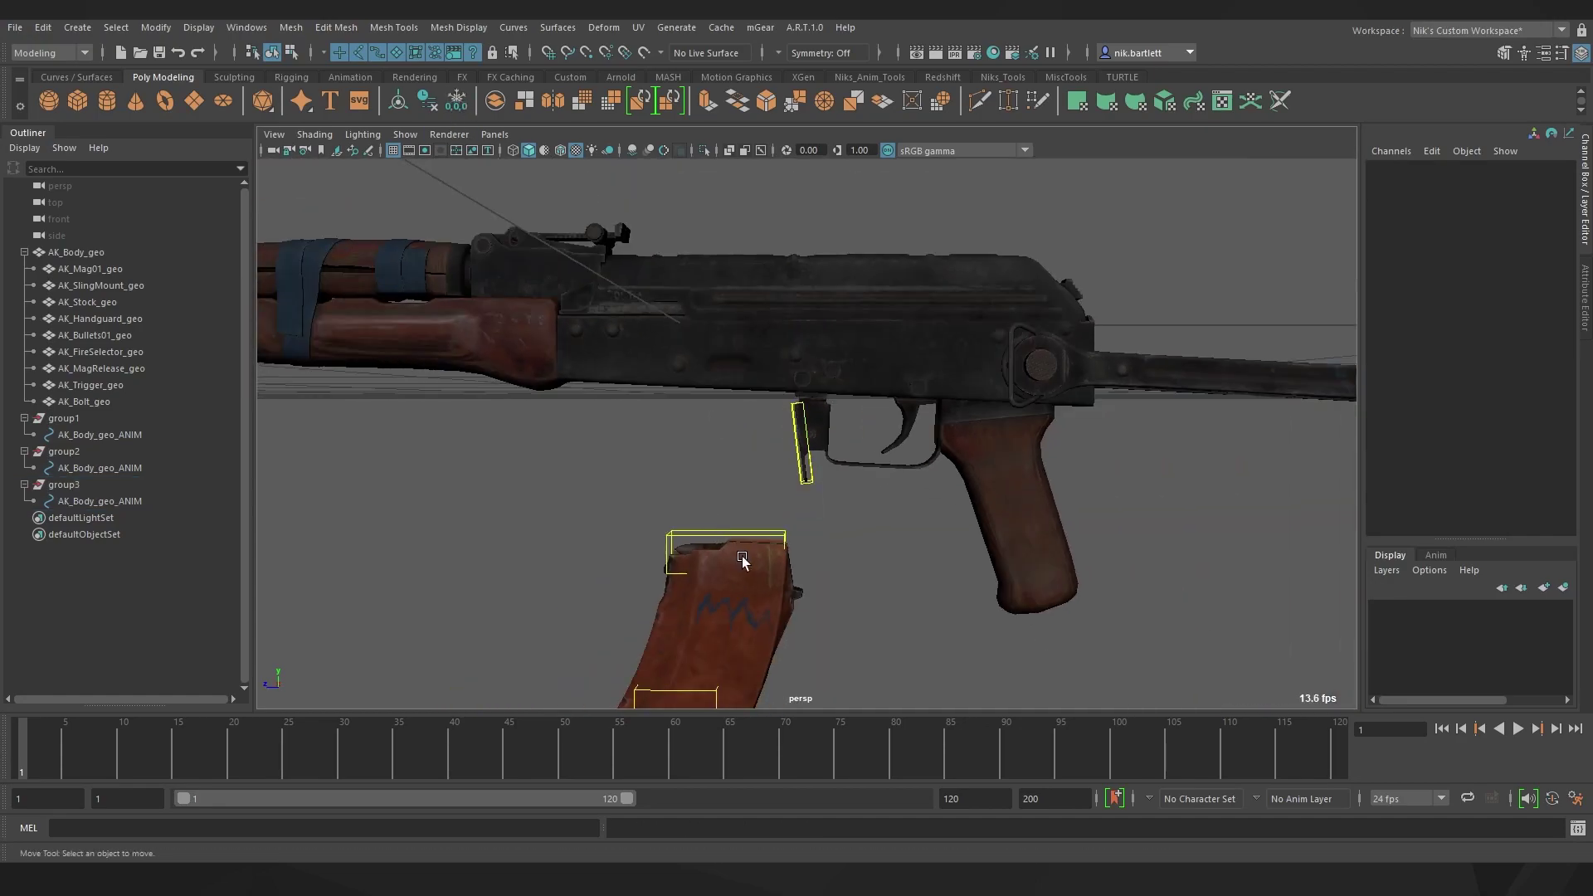
middle_click_drag(743, 558, 730, 536, "alt")
left_click(650, 667)
key("Up")
key("ctrl+d")
left_click_drag(611, 640, 850, 347)
key("f")
left_click_drag(750, 377, 780, 236)
key("space")
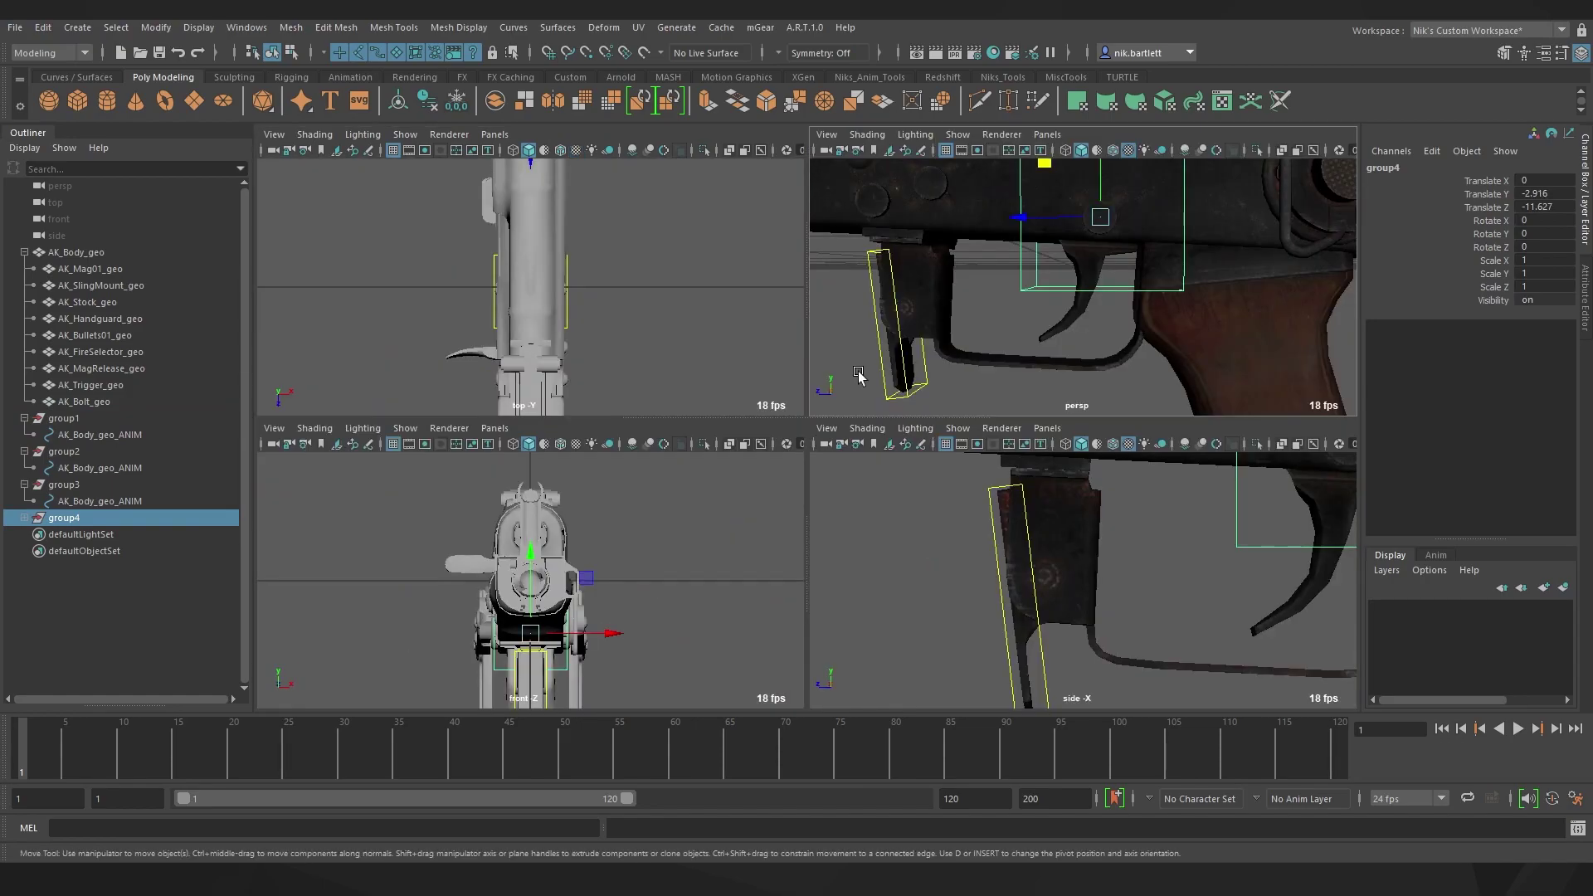
key("space")
key("r")
left_click_drag(906, 419, 674, 405, "alt")
key("w")
- Duplicate the magazine control group and move the copy up to the rifle's bolt
scroll(657, 537, "down", 6)
left_click(647, 573)
key("Up")
key("ctrl+d")
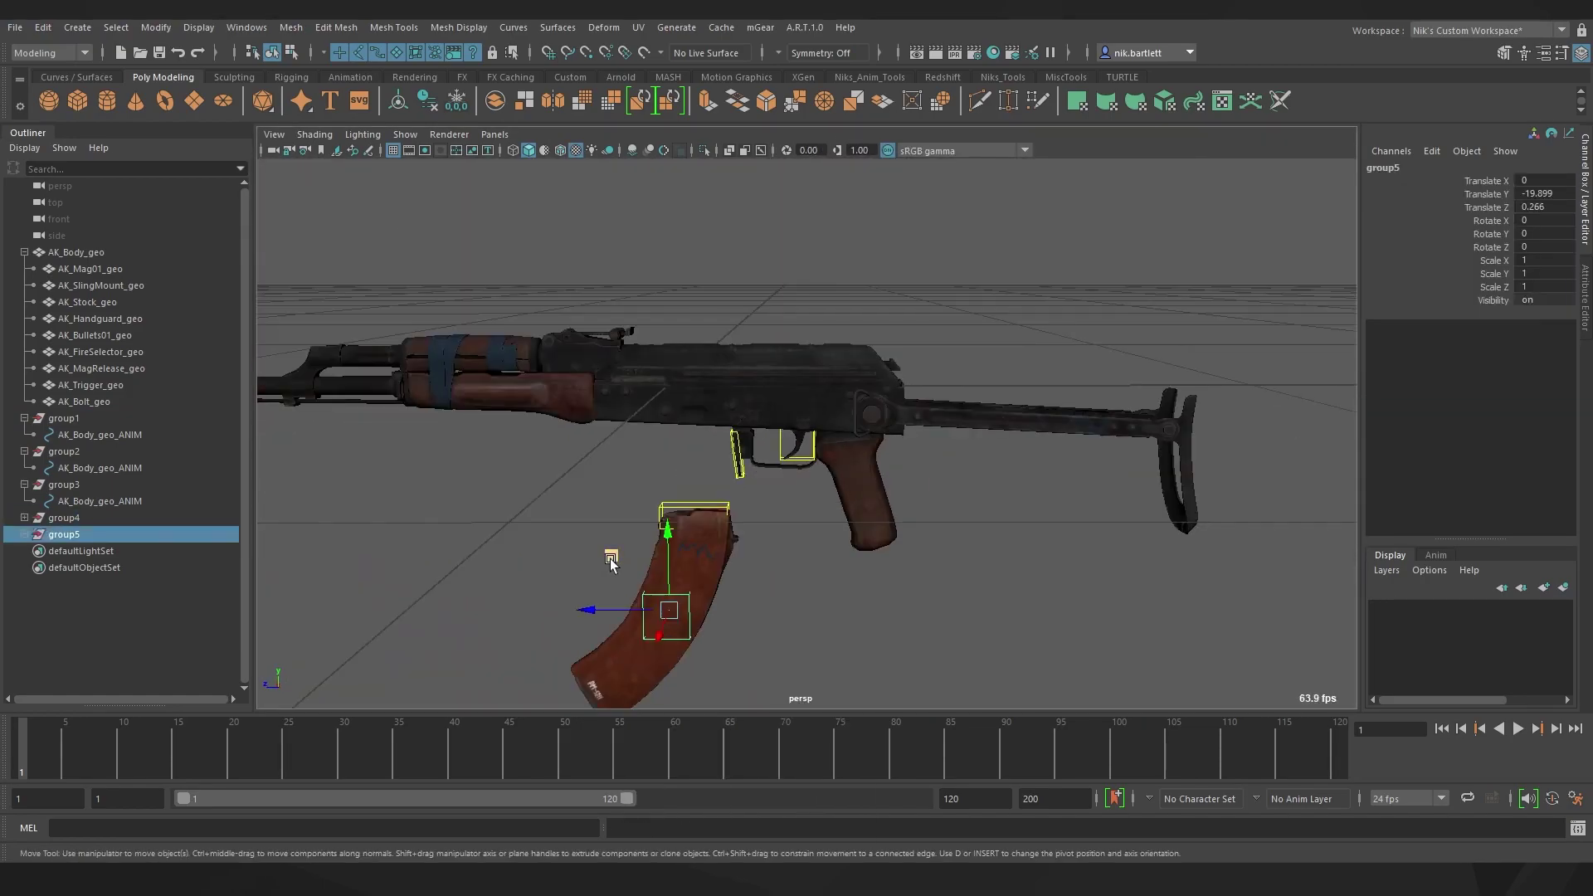
left_click_drag(611, 551, 803, 406)
- Scale and offset the duplicated box's control vertices to form a long box around the bolt
left_click_drag(701, 340, 904, 535)
key("r")
left_click_drag(886, 424, 937, 424)
left_click_drag(860, 369, 803, 356)
left_click_drag(747, 415, 979, 456, "alt")
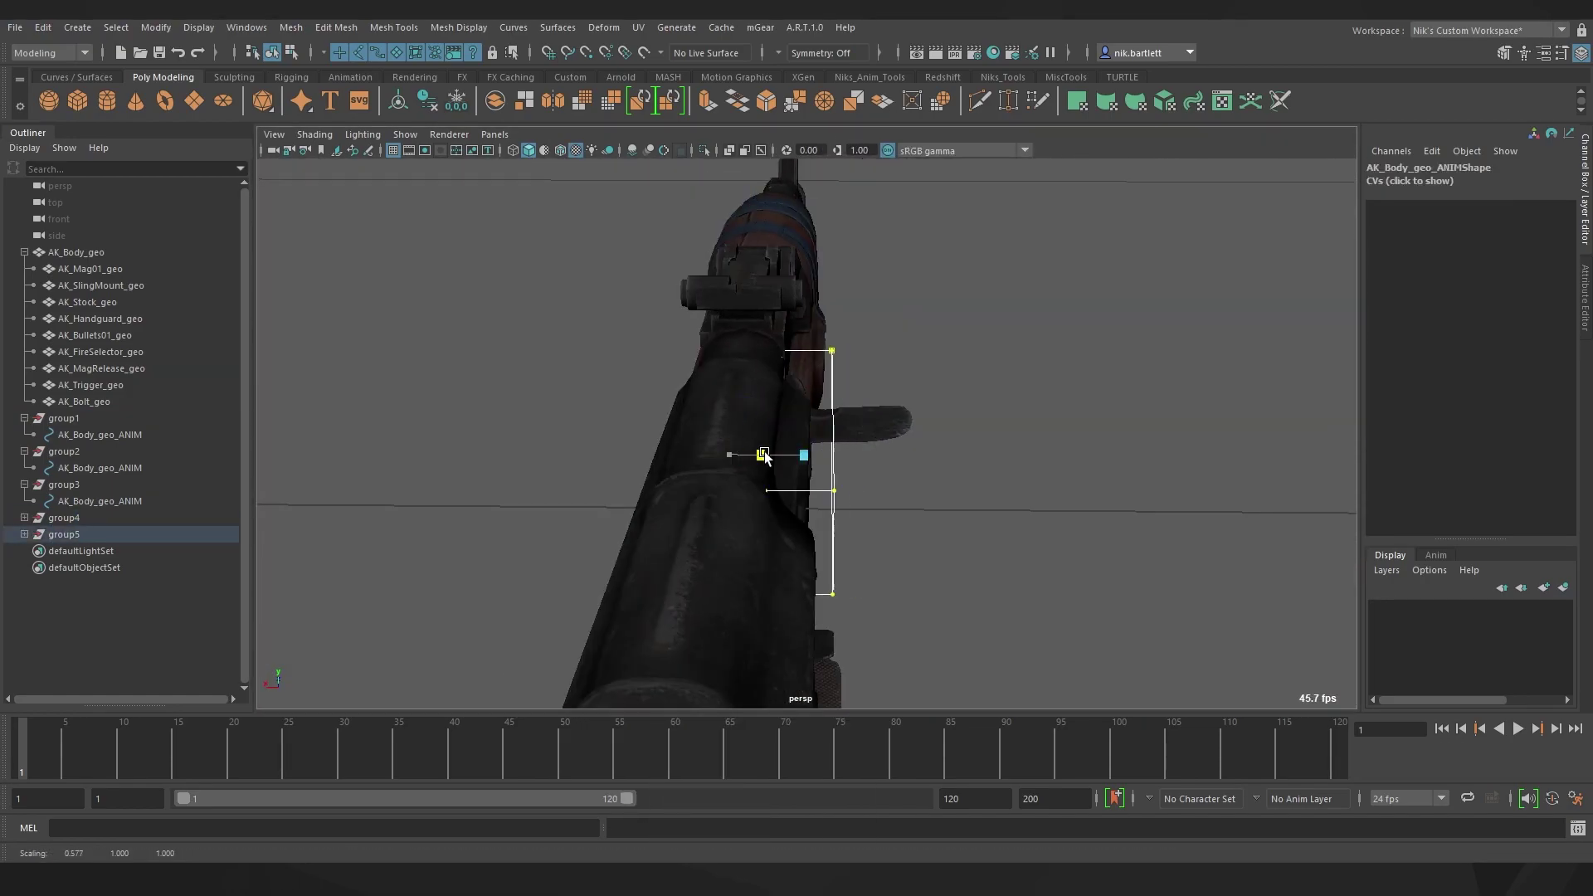
left_click_drag(830, 465, 658, 498, "alt")
- Place a duplicate of the magazine control group at the fire selector and reshape its box around the lever
left_click(64, 418)
key("ctrl+d")
key("space")
key("space")
scroll(788, 432, "down", 5)
left_click_drag(655, 348, 904, 597)
key("r")
left_click_drag(739, 469, 846, 324, "alt")
key("w")
left_click(954, 523)
- Duplicate a control group and place the copy on the folding stock's hinge
scroll(775, 490, "down", 5)
left_click_drag(775, 490, 1078, 465, "alt")
key("ctrl+d")
left_click_drag(680, 465, 851, 289)
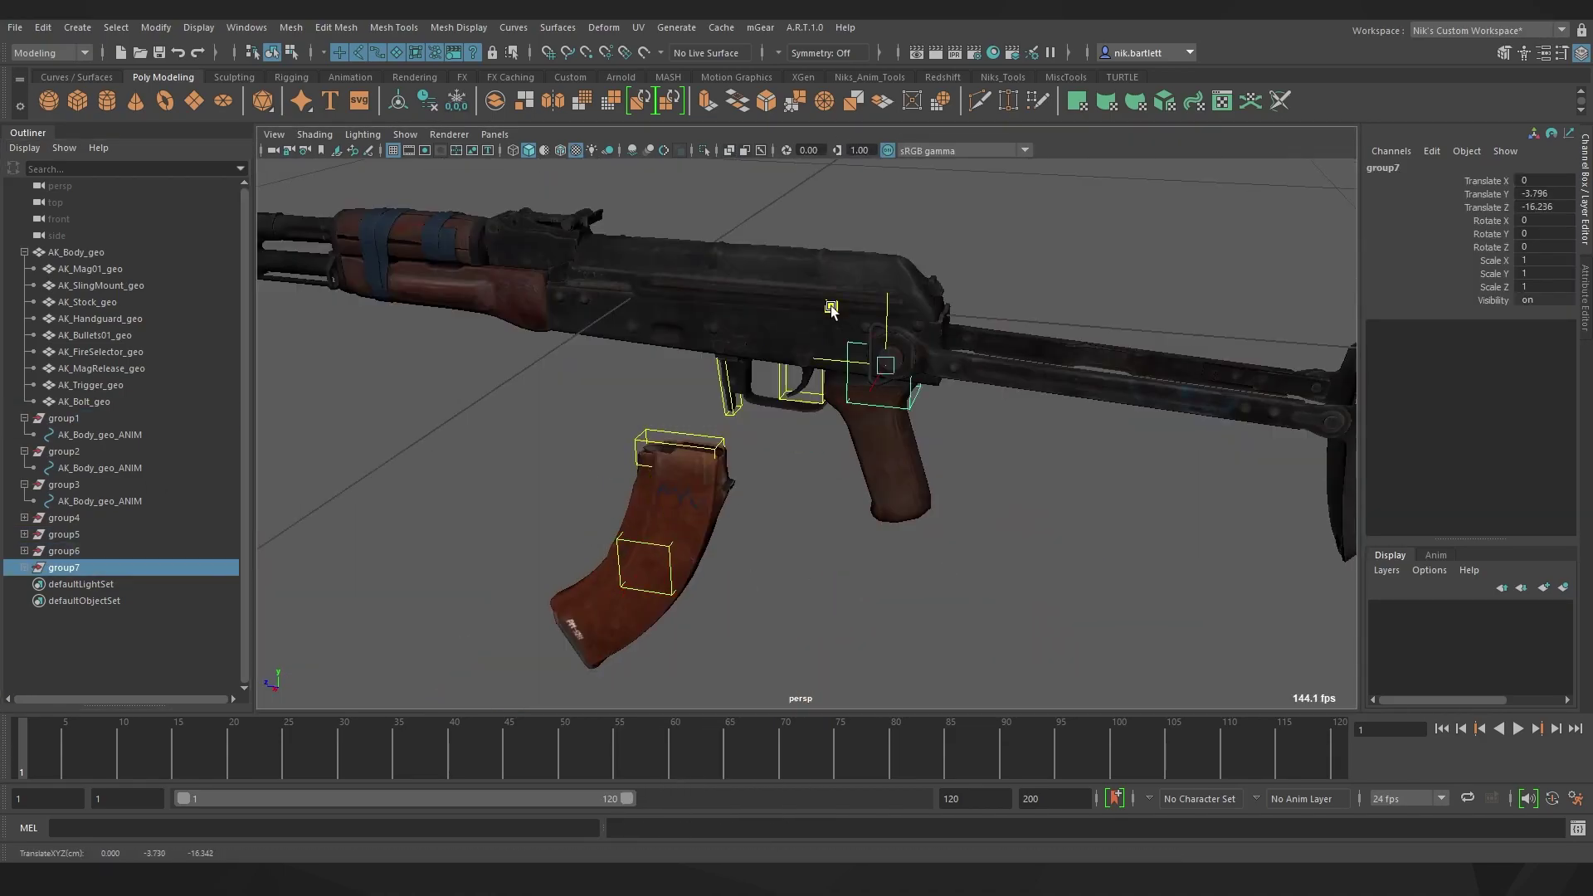
left_click_drag(829, 432, 747, 332, "alt")
left_click_drag(747, 531, 714, 548)
- Scale the stock control's vertices into a narrow box around the hinge
left_click_drag(746, 415, 886, 539, "alt")
left_click_drag(664, 323, 905, 581)
key("r")
left_click_drag(796, 448, 693, 420)
left_click_drag(747, 531, 626, 440, "alt")
left_click(625, 531)
- Duplicate the magazine and bullets with their two control groups and move the copies aside to about Translate X 26.3
scroll(846, 426, "down", 5)
middle_click_drag(846, 426, 819, 429, "alt")
left_click(773, 516)
key("q")
left_click(738, 482, "shift")
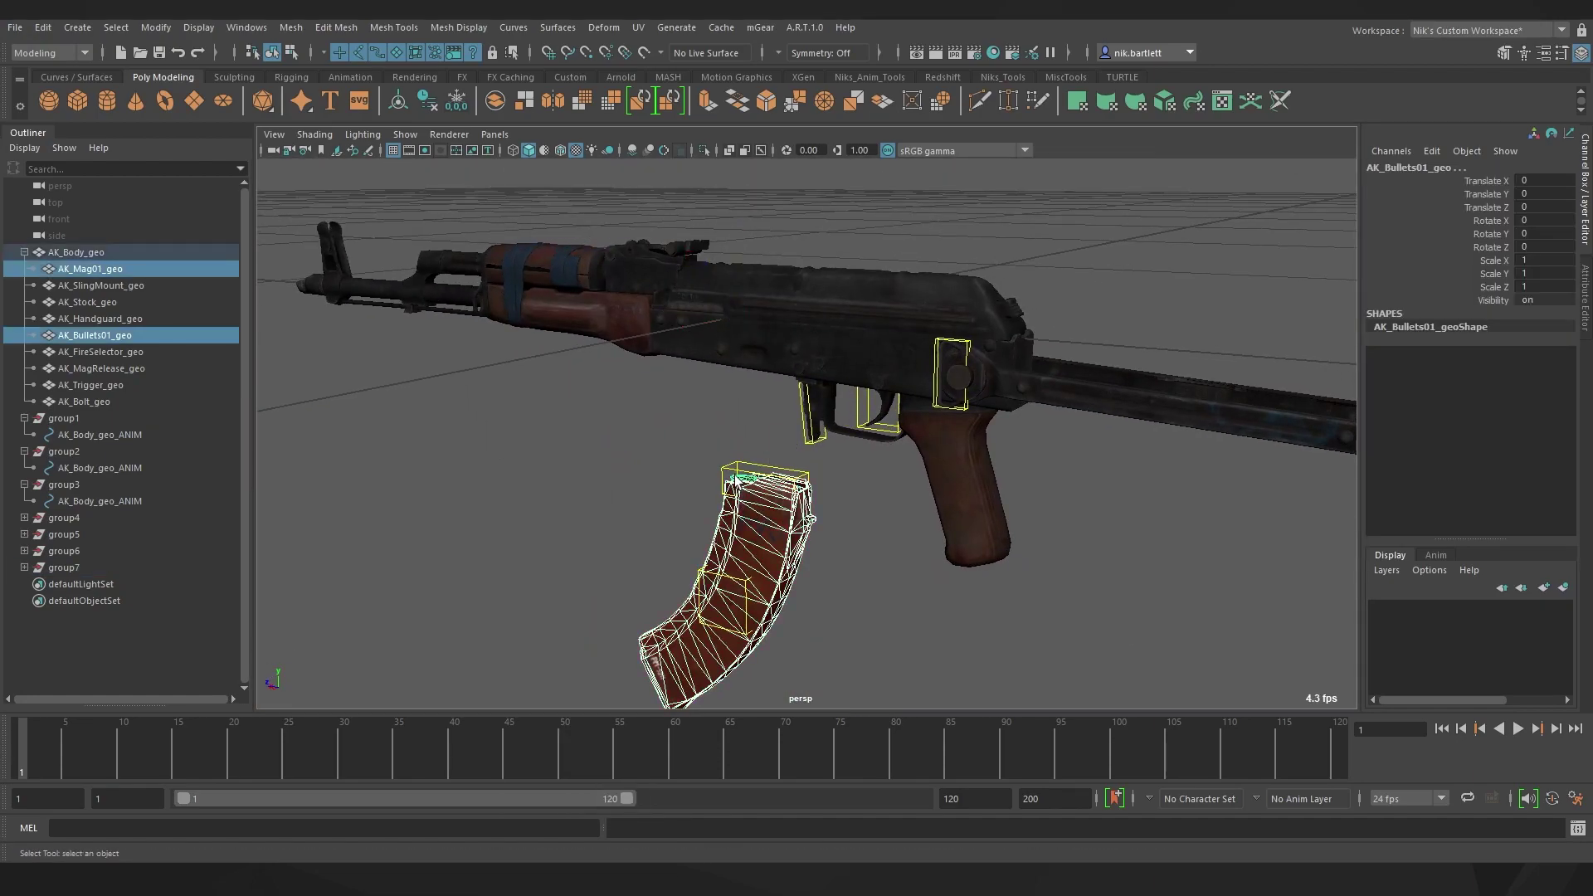
left_click(726, 483, "shift")
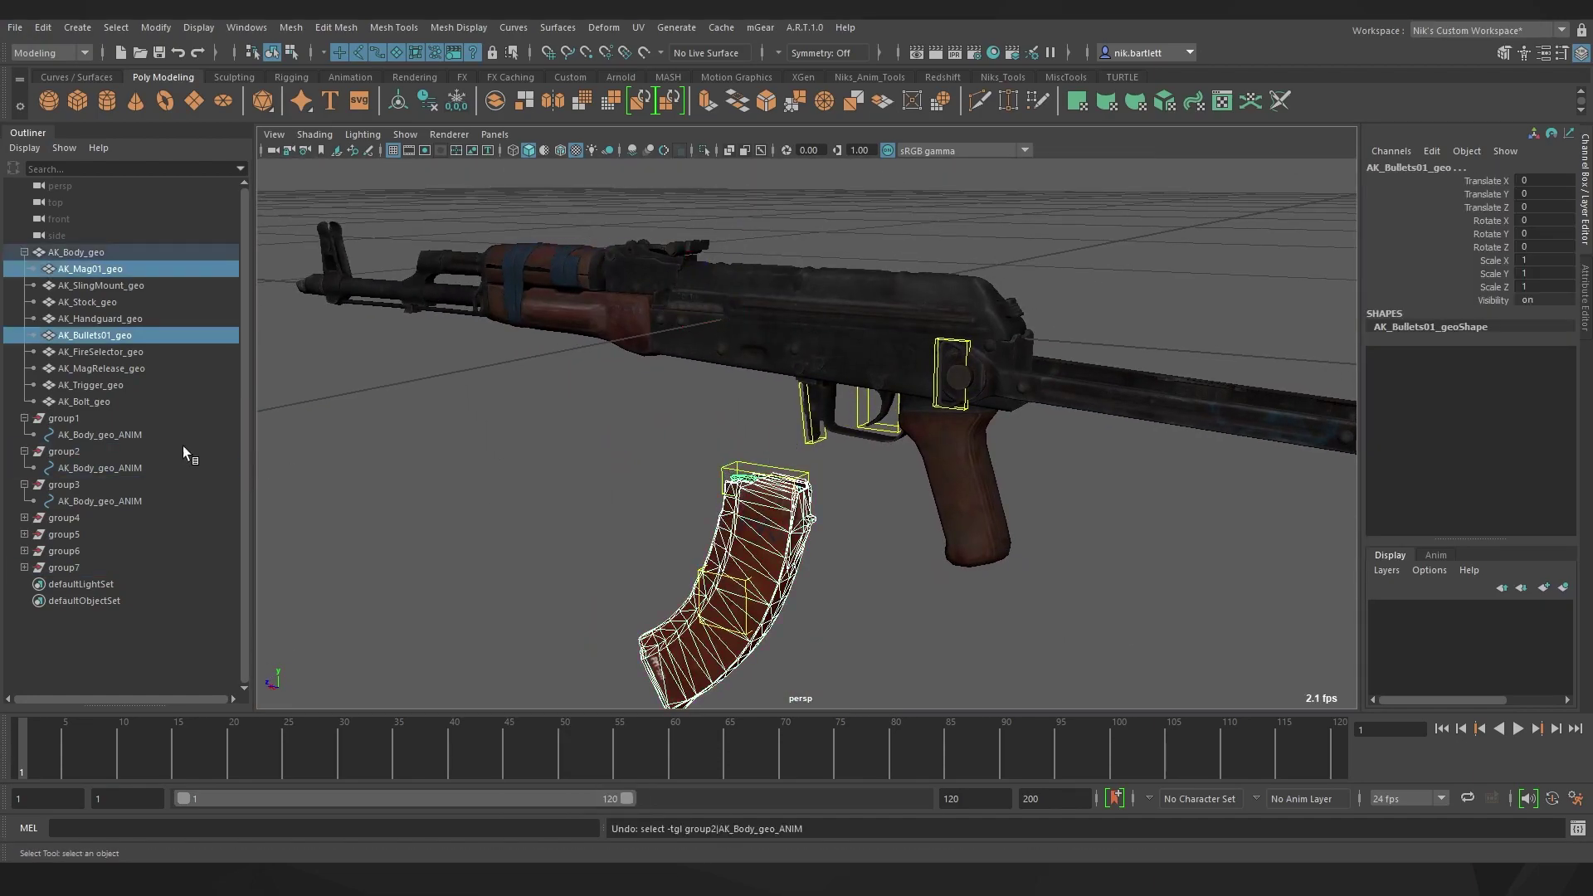
left_click(64, 453, "ctrl")
left_click(73, 485, "shift")
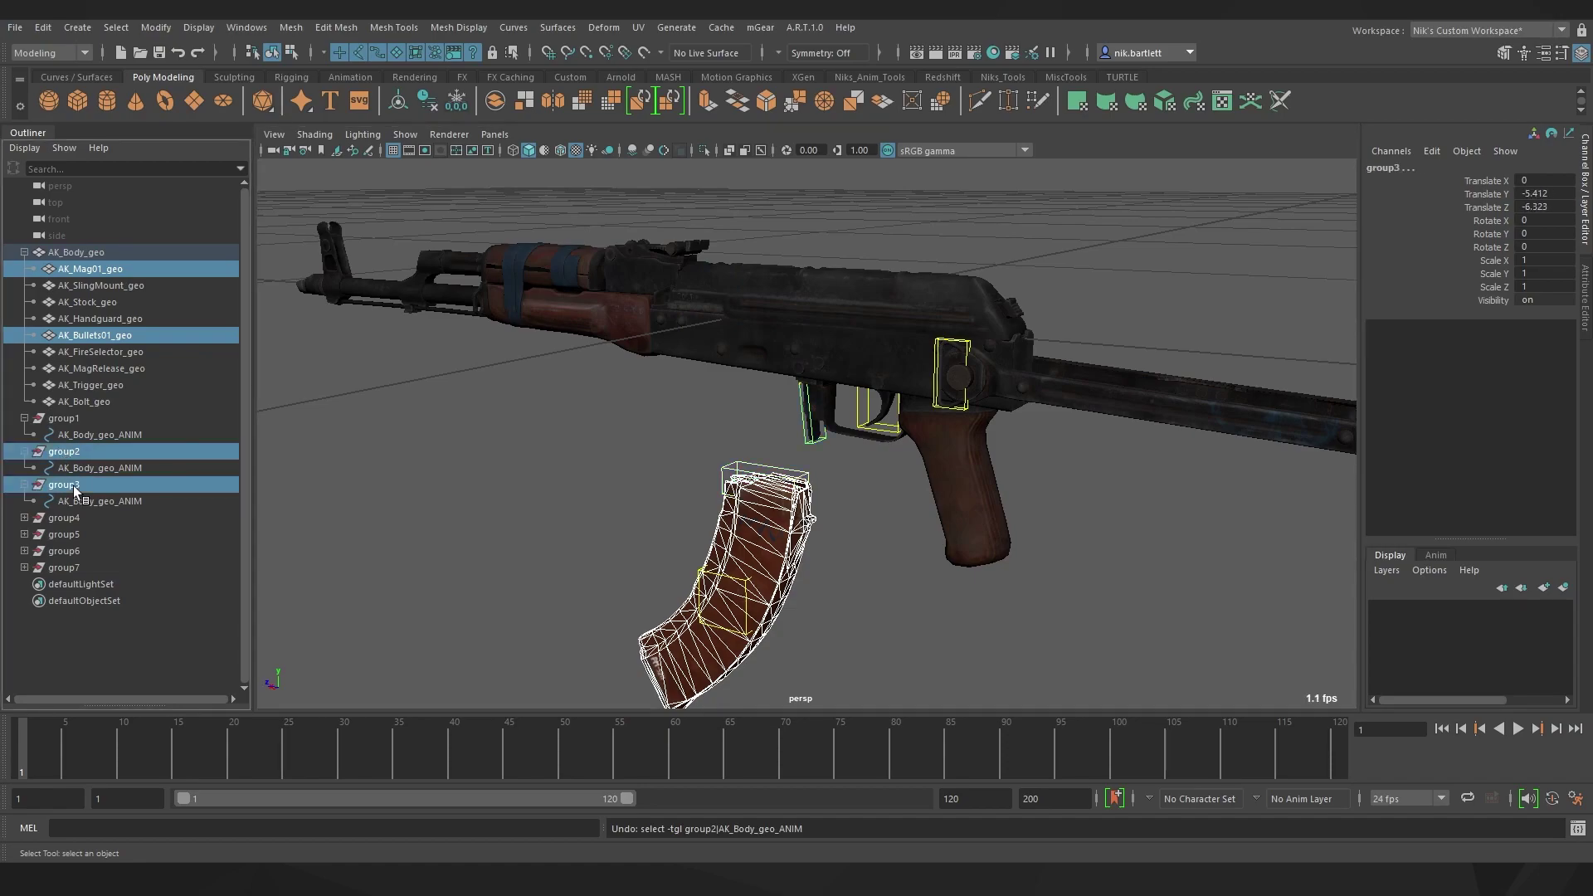
key("ctrl+z")
left_click(58, 417, "ctrl")
left_click_drag(571, 490, 995, 567, "alt")
key("w")
key("ctrl+d")
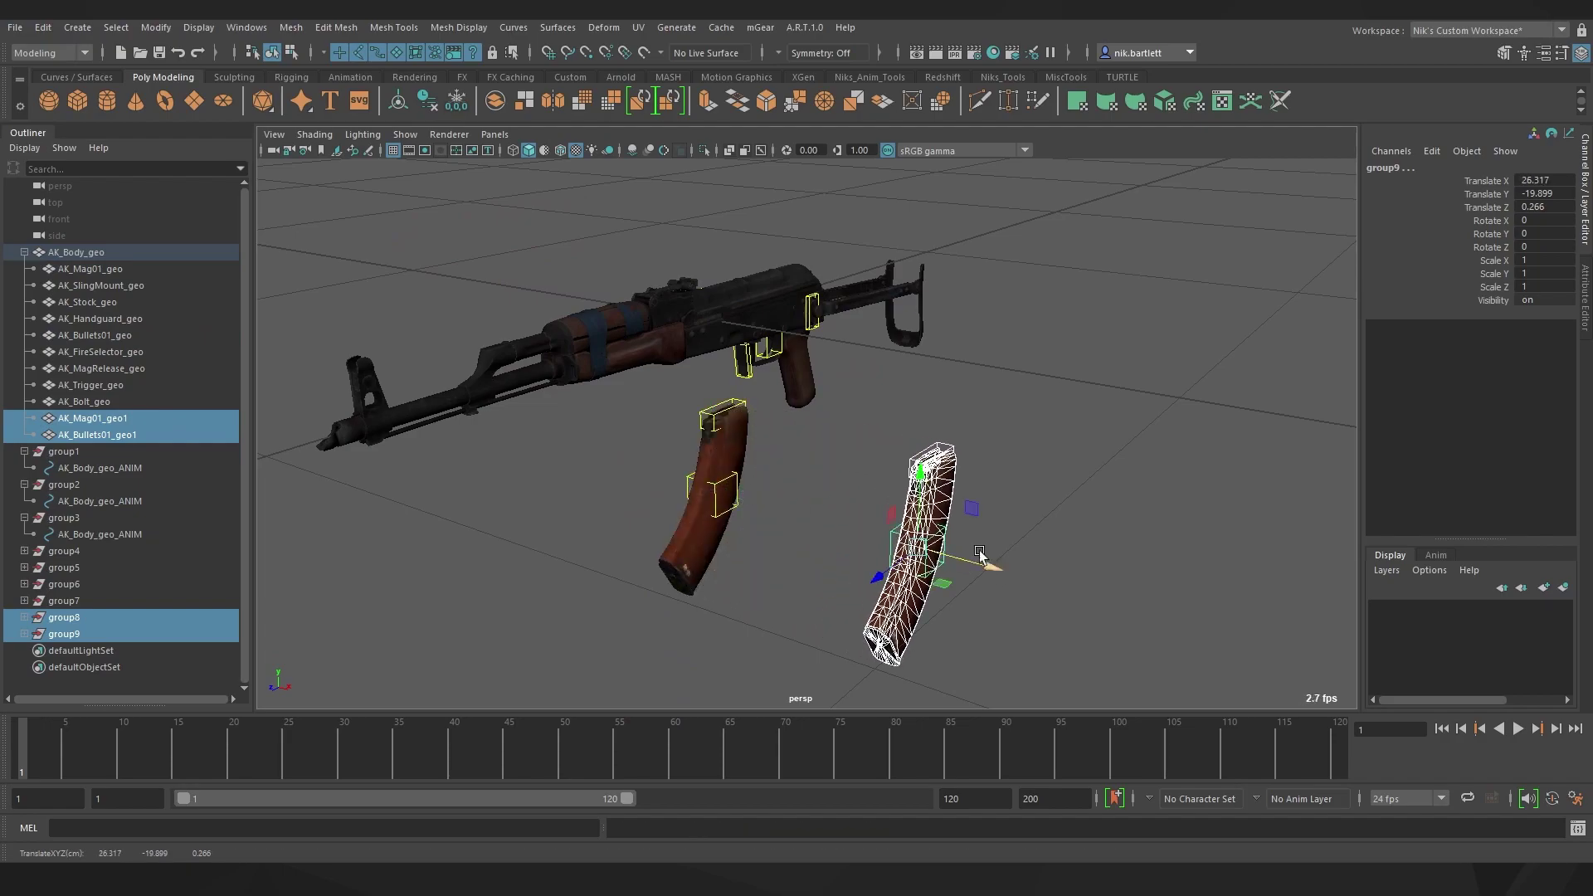
left_click(791, 461)
- Inspect the box controls on the receiver and magazines from several sides, selecting individual controls to check their placement
mouse_move(789, 461)
left_mouse_down("alt")
mouse_move(689, 455)
mouse_move(803, 442)
left_mouse_up("alt")
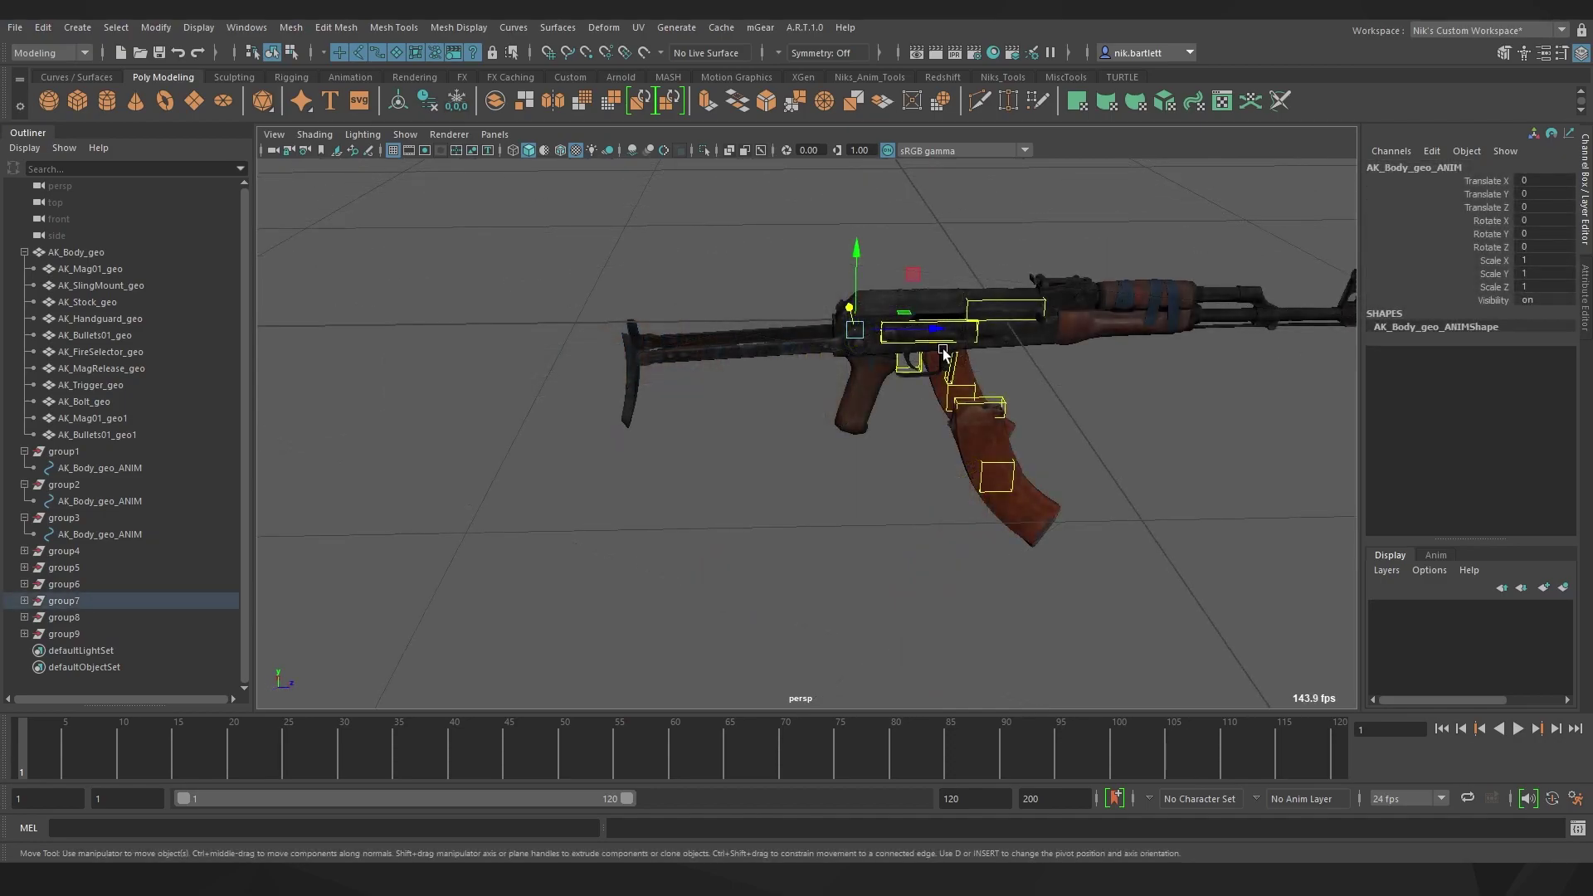
key("q")
left_click(958, 328)
left_click(1012, 302)
key("f")
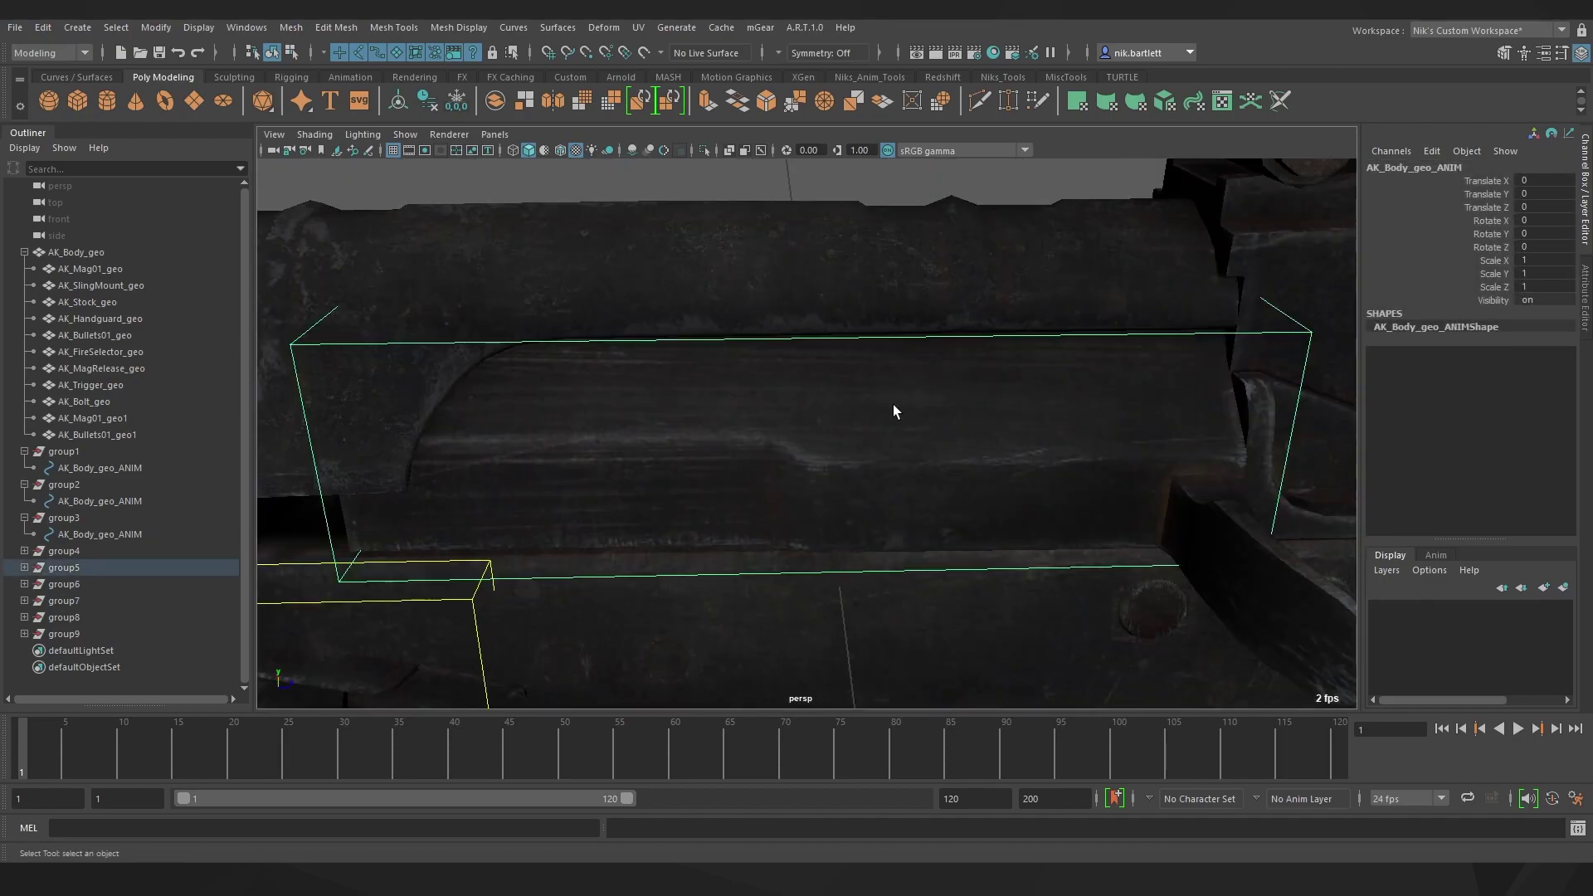
right_click_drag(890, 405, 789, 541, "alt")
middle_click_drag(790, 545, 818, 460, "alt")
left_click(818, 460)
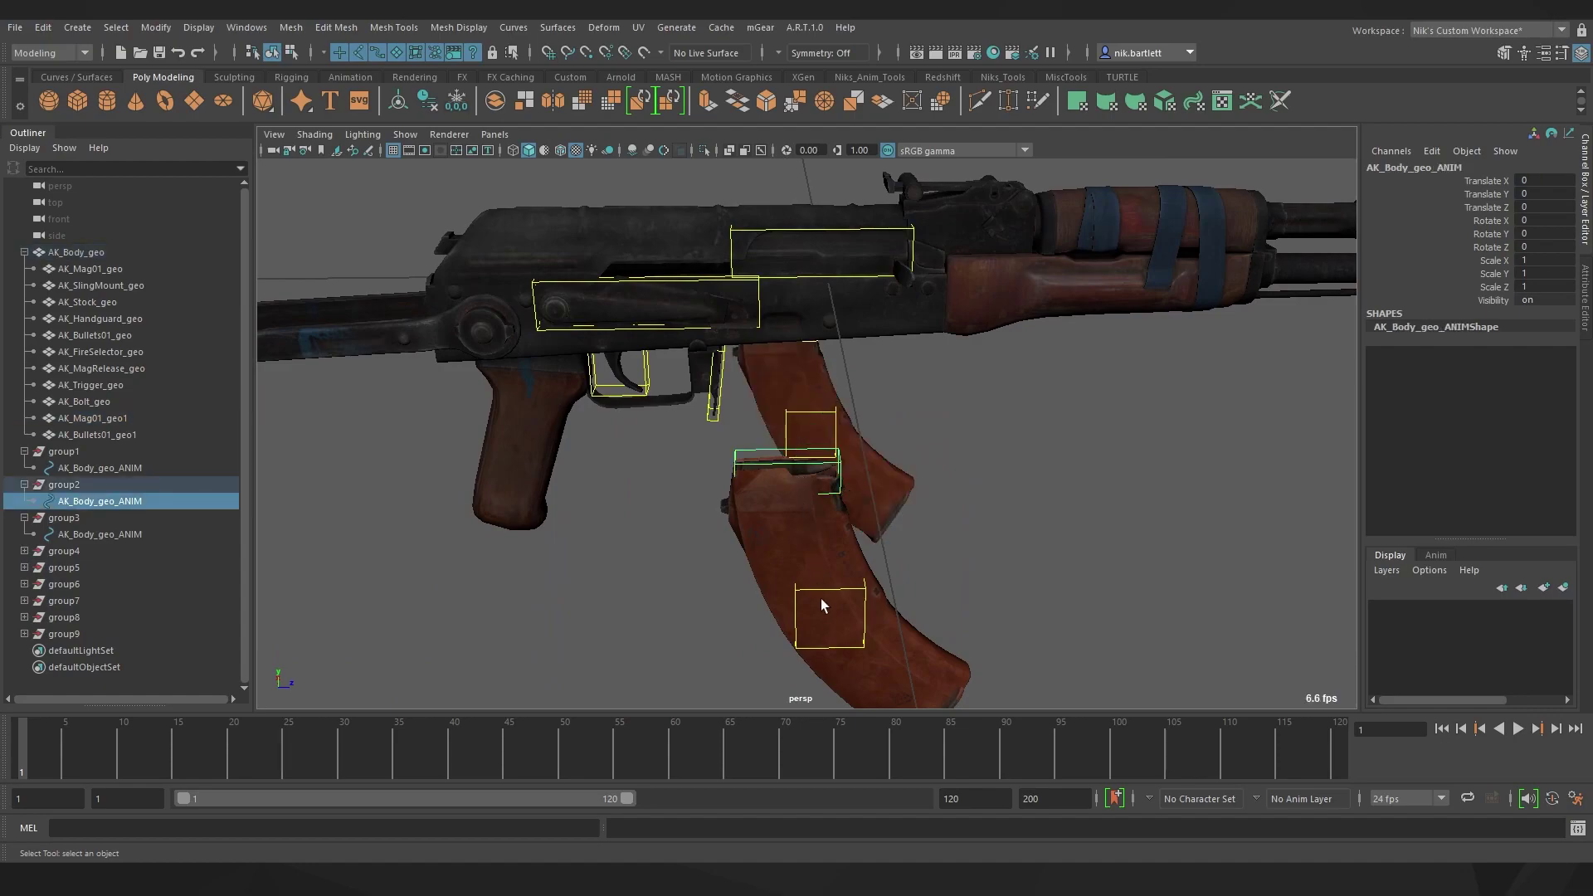
left_click(840, 595)
left_click_drag(840, 594, 793, 471, "alt")
middle_click_drag(793, 471, 754, 432, "alt")
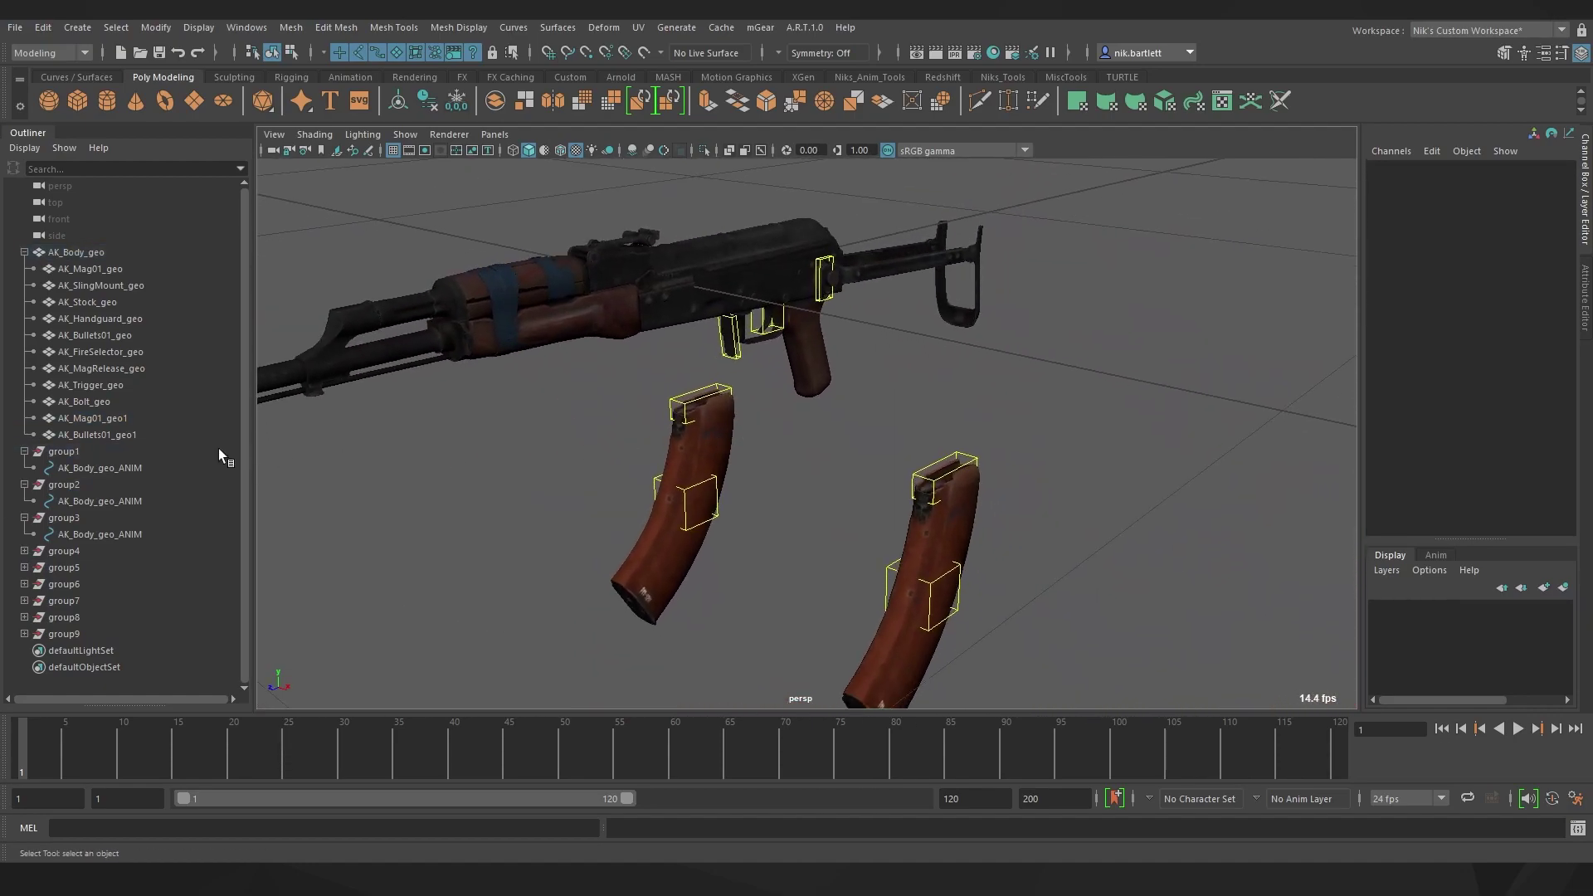
- Rename the control curves in the first three groups AK_Mag01_ctrl, AK_Bullets01_ctrl and AK_MagRelease_ctrl
left_click(61, 453)
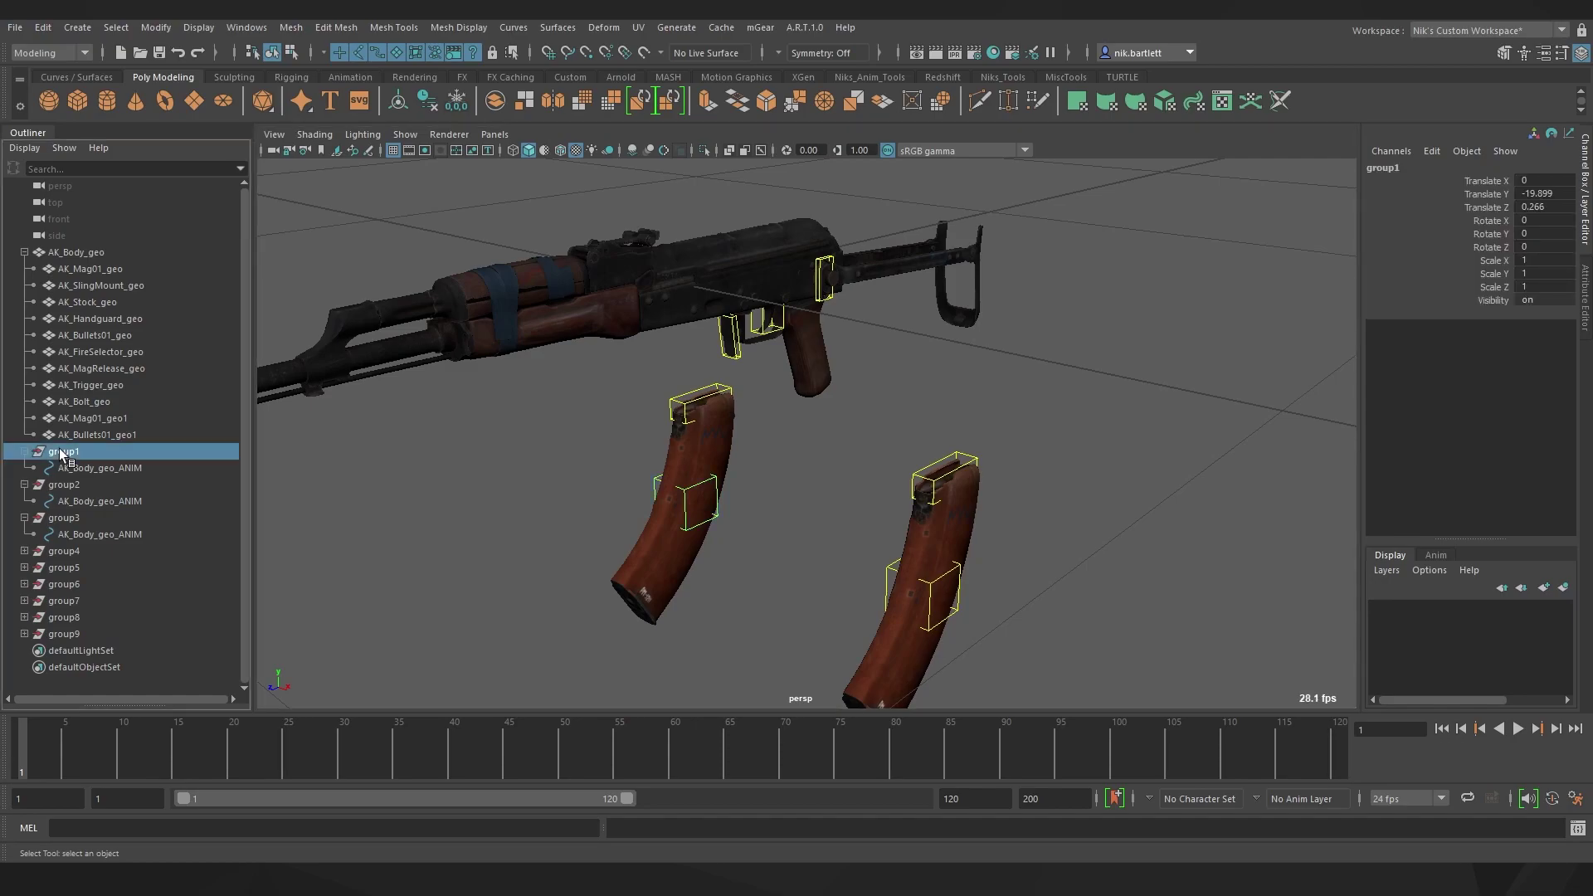
double_click(83, 467)
type("AK_Mag01_ctrl")
key("Return")
double_click(83, 501)
type("AK_Bullets01_ctrl")
key("Return")
double_click(83, 535)
type("AK_MagRelease_ctrl")
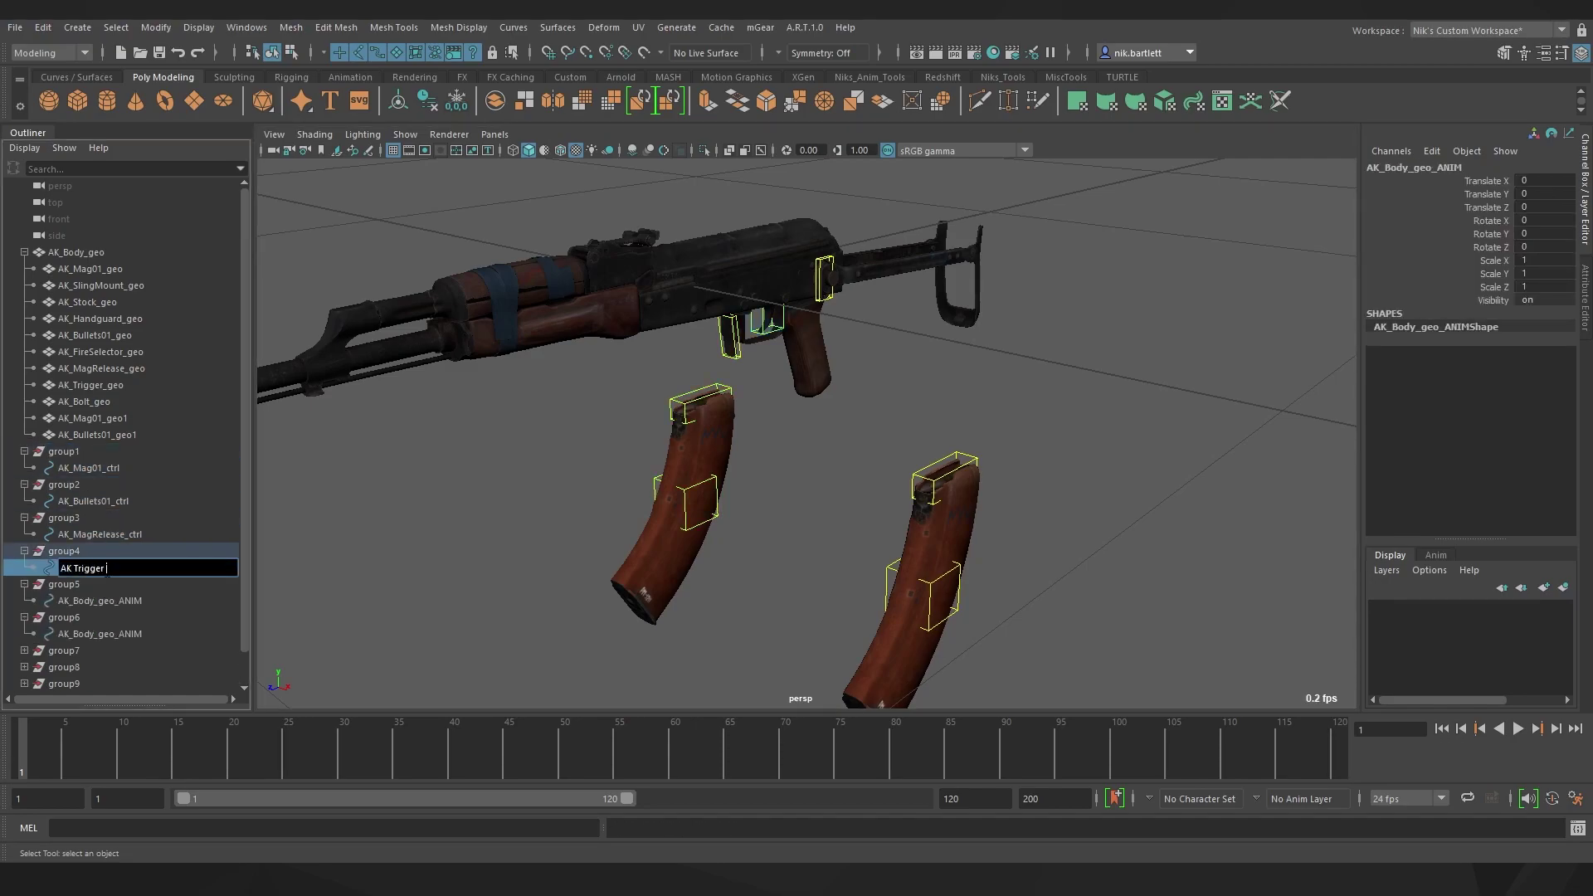
- Rename the remaining control curves AK_Trigger_ctrl, AK_Bolt_ctrl, AK_FireSelector_ctrl, AK_SlingMount_ctrl, AK_Bullets02_ctrl and AK_Mag02_ctrl
type("or_ctrl")
key("Return")
double_click(79, 601)
type("AK_SlingMount_ctrl")
double_click(79, 667)
type("AK_Mag02_ctrl")
- Rename the first five control groups AK_Mag01_grp, AK_Bullets01_grp, AK_MagRelease_grp, AK_Trigger_grp and AK_Bolt_grp
double_click(68, 418)
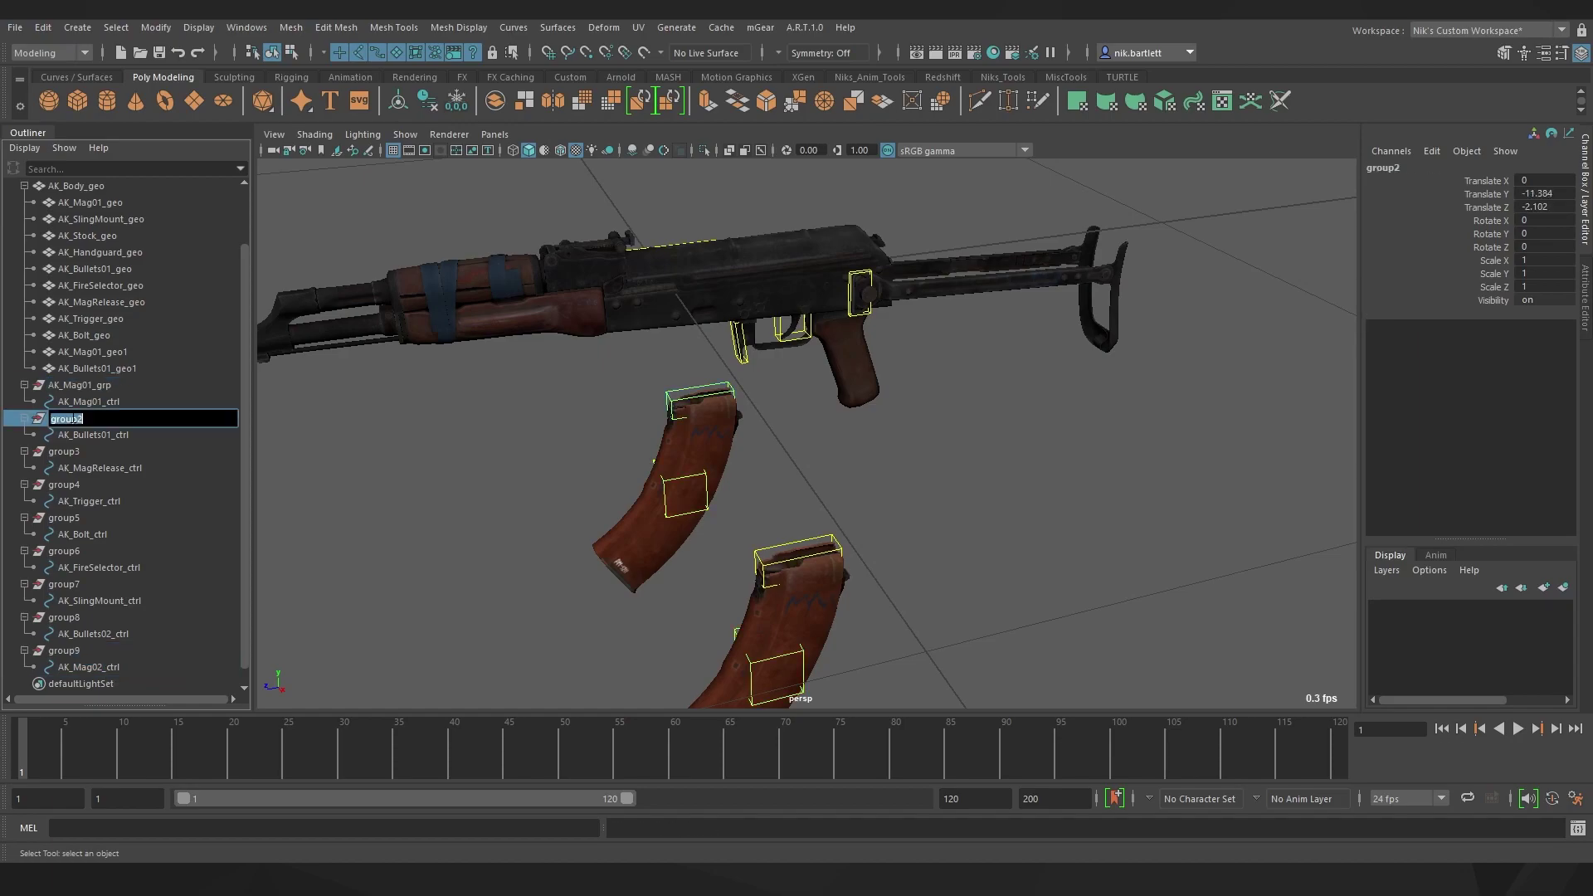
double_click(68, 483)
type("AK_Trigger_grp")
double_click(67, 518)
type("AK_Bolt_grp")
- Rename the last four control groups AK_FireSelector_grp, AK_SlingMount_grp, AK_Bullets02_grp and AK_Mag02_grp, and collapse the AK_Body_geo hierarchy
double_click(66, 551)
type("AK_FireSelector_grp")
double_click(66, 584)
type("AK_SlingMount_grp")
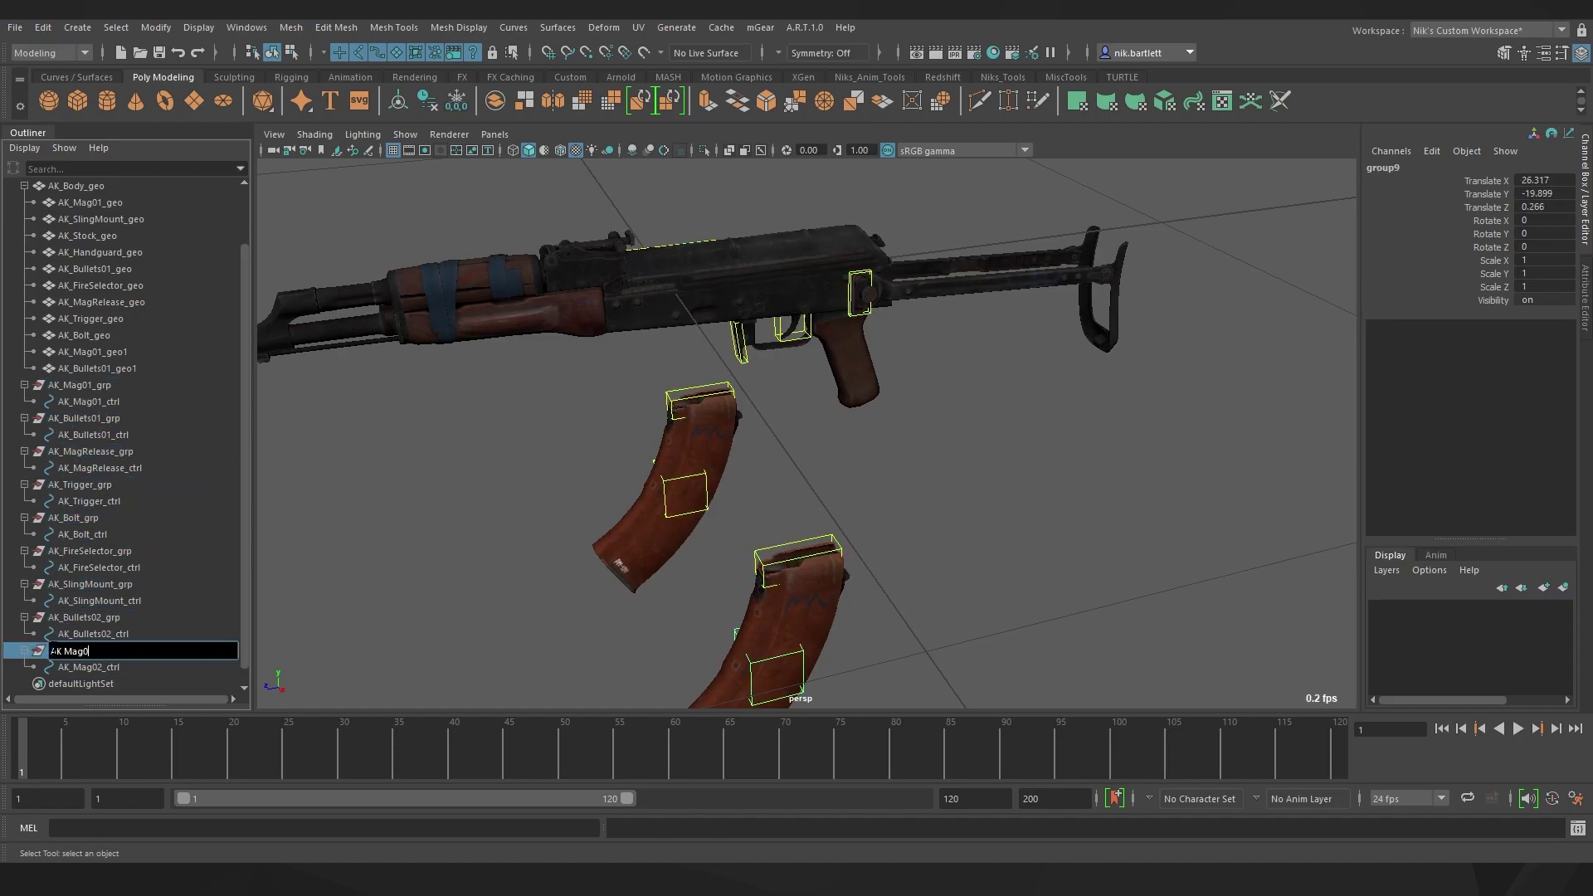
left_click(24, 253)
left_click_drag(535, 419, 614, 427, "alt")
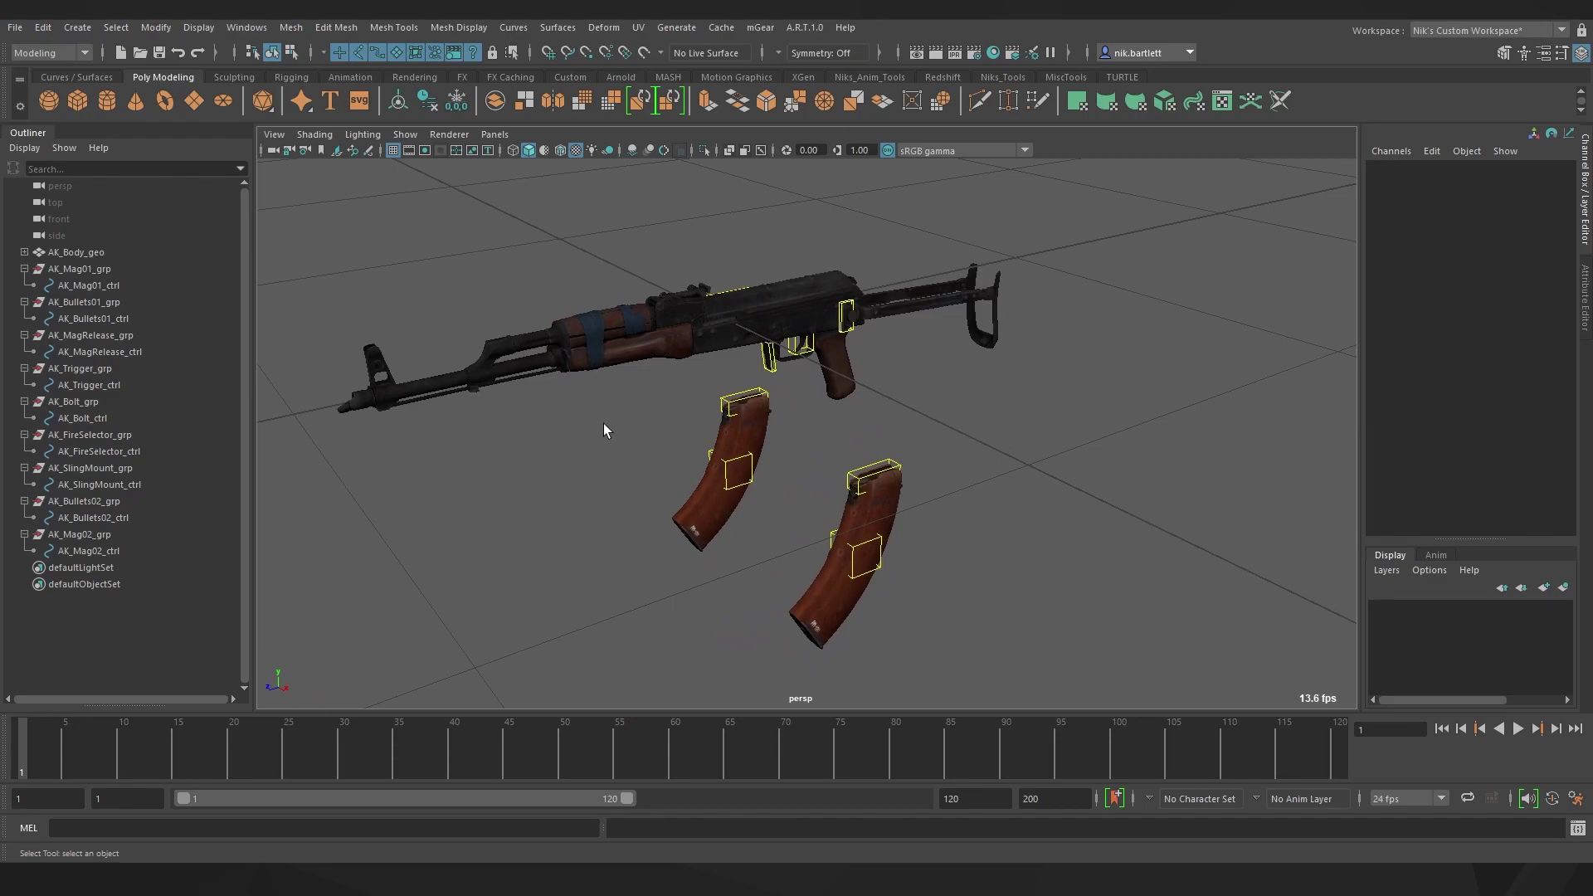
- Switch to the Rigging tool set and place a single joint near the first magazine with Create Joints
left_click(67, 51)
left_click(36, 87)
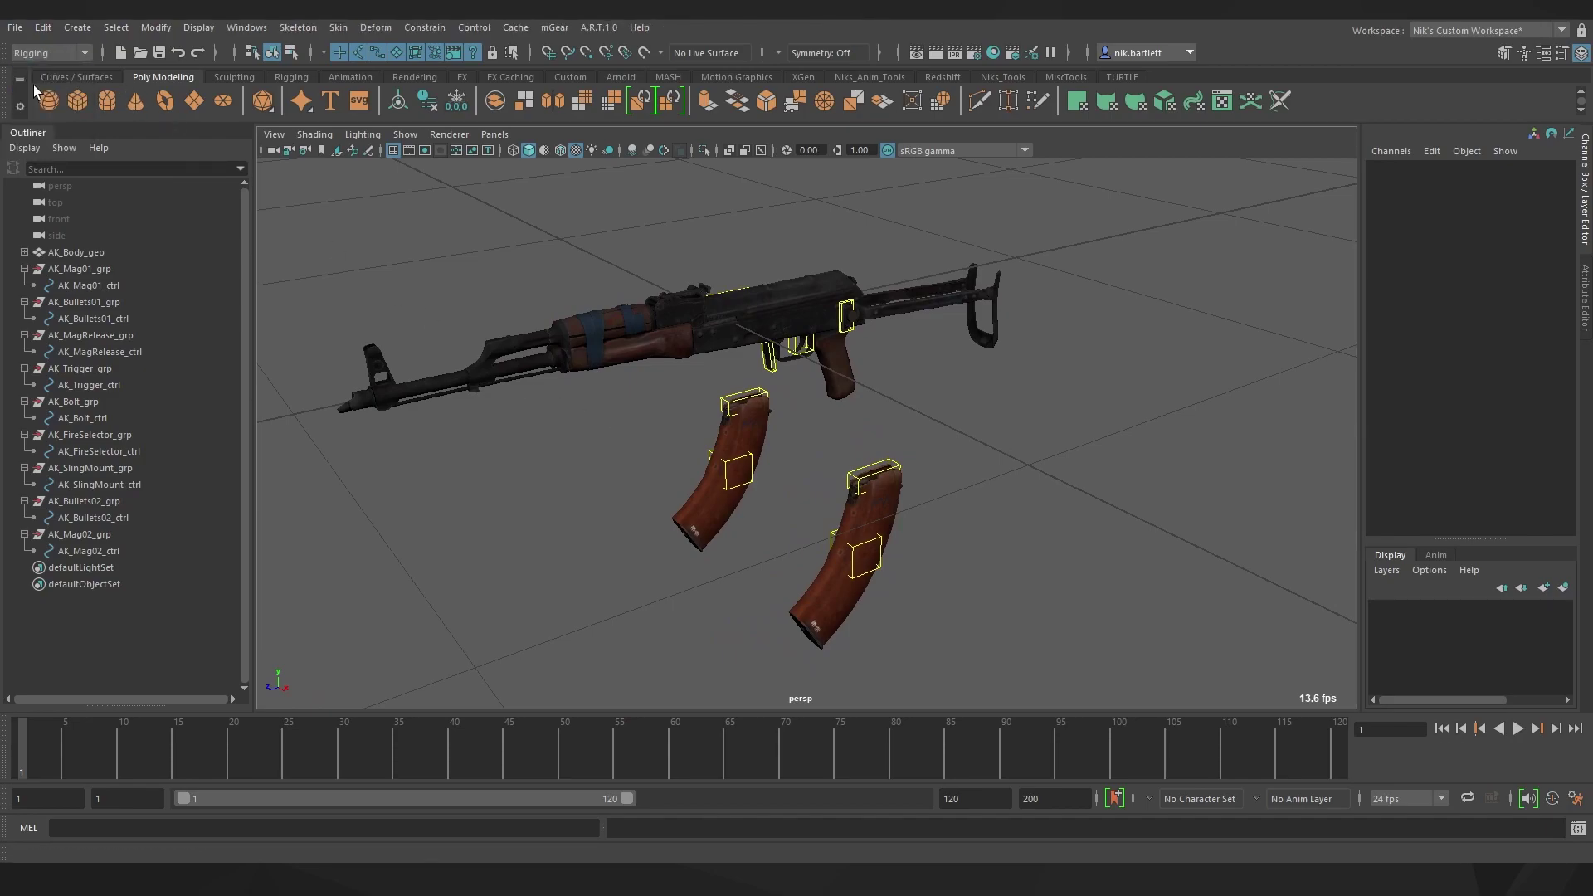
left_click(301, 29)
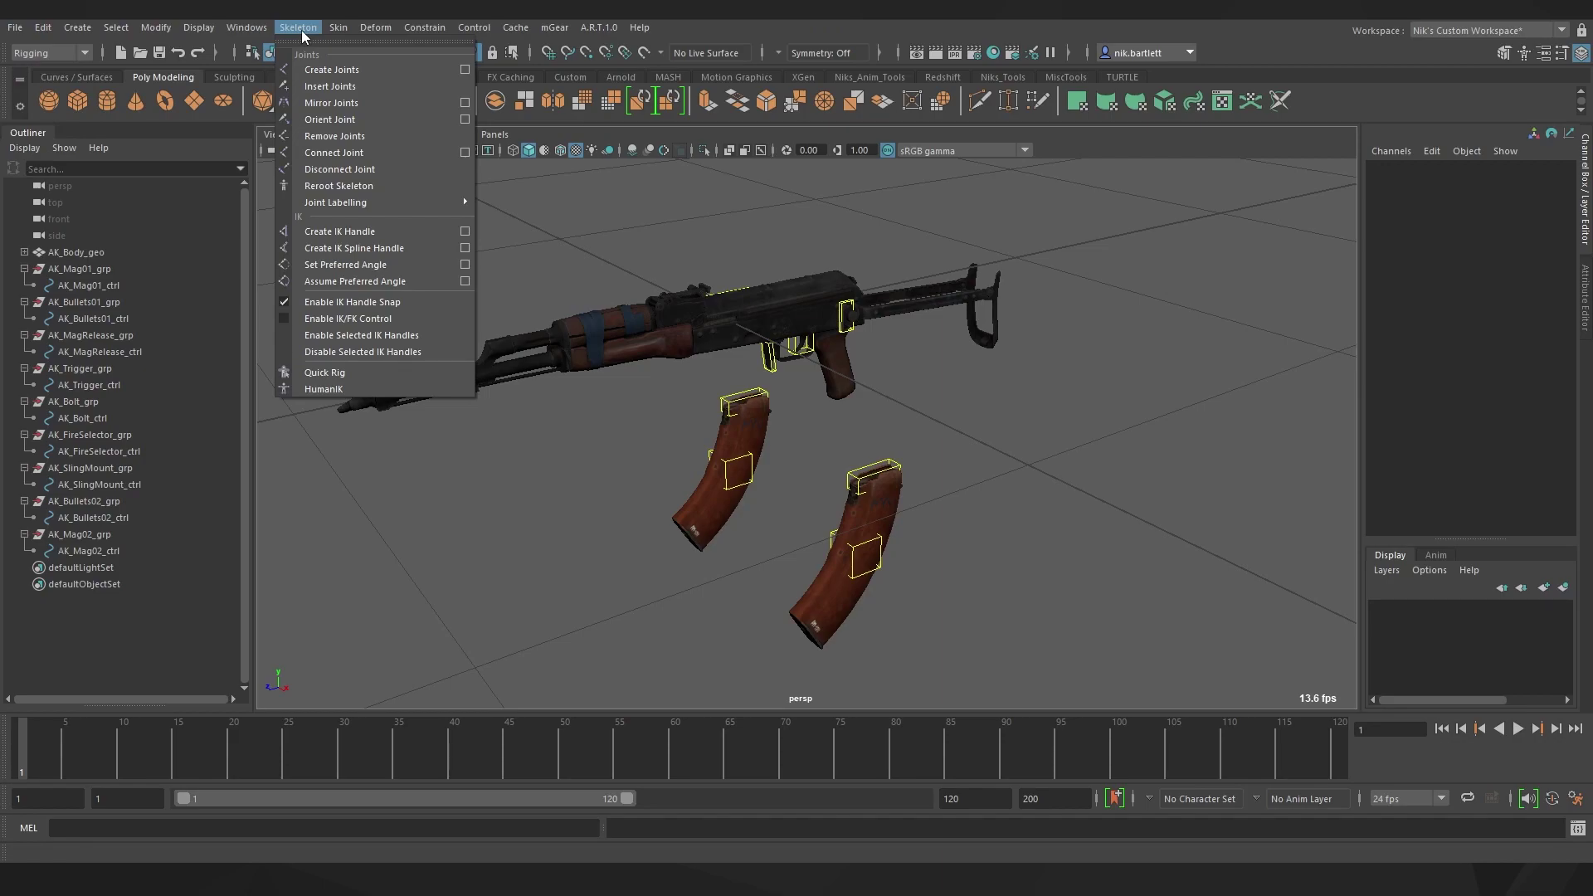
left_click(337, 70)
left_click(715, 382)
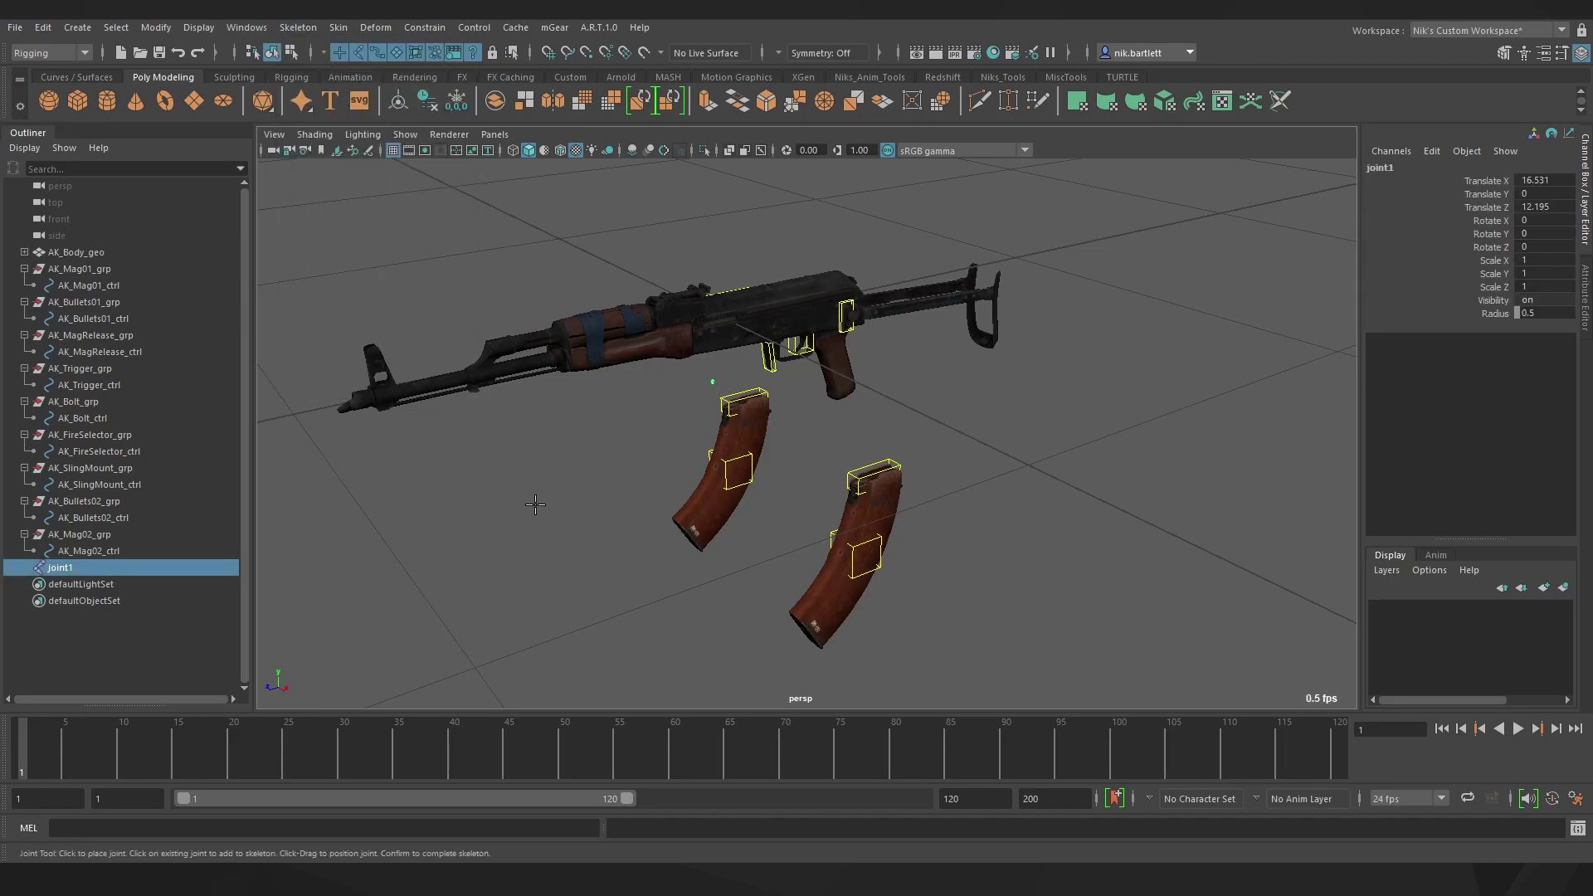
- Rename the new joint AK_Root_jnt and deselect it
double_click(61, 568)
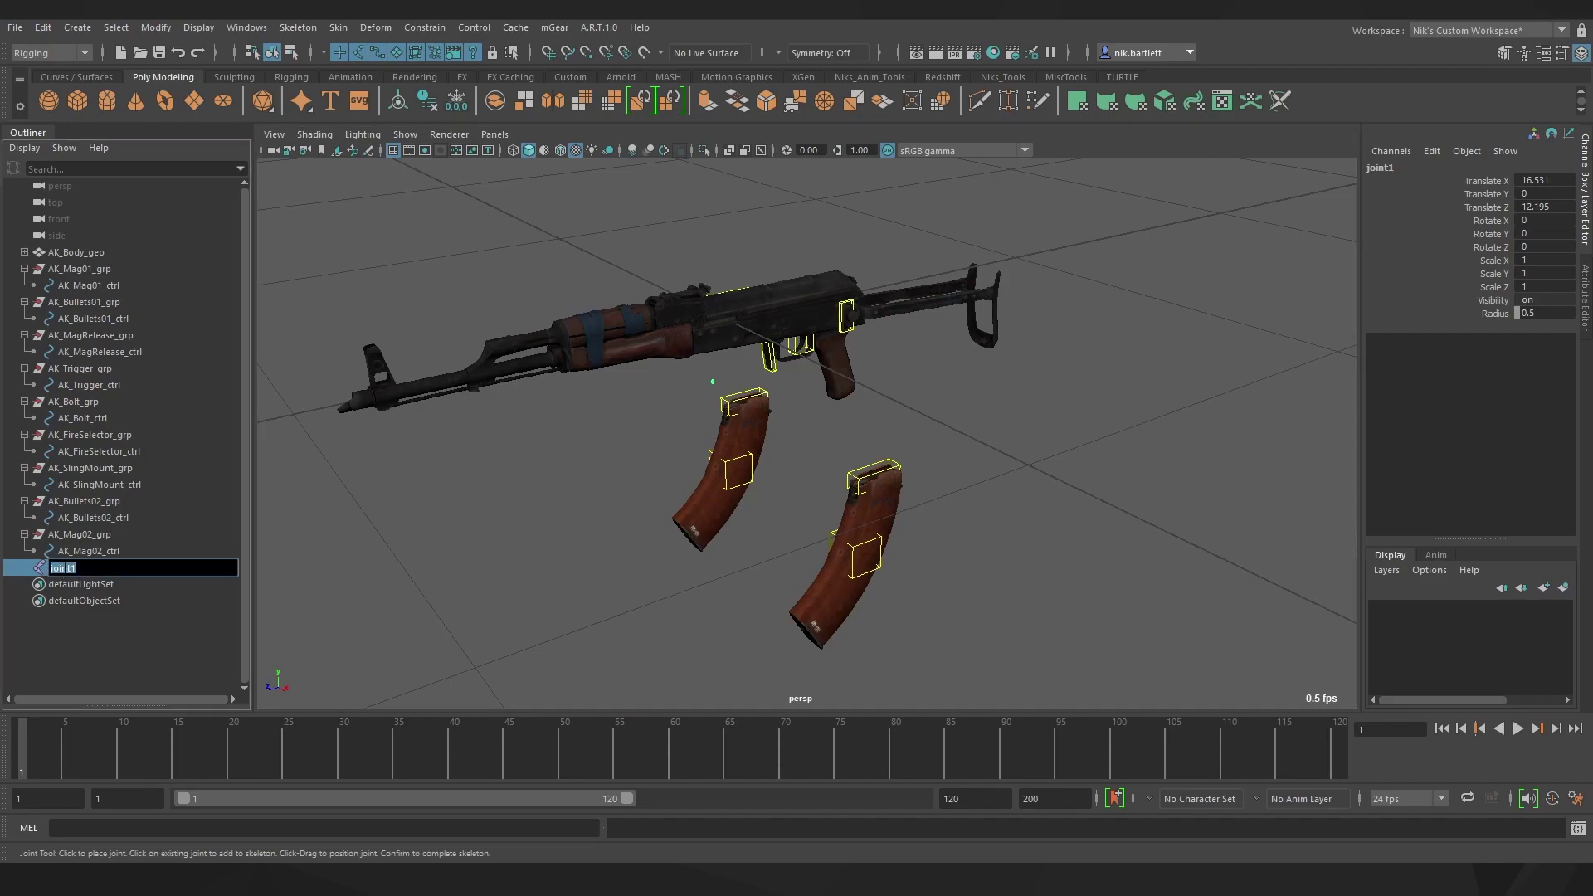
type("AK_Root_jnt")
key("Return")
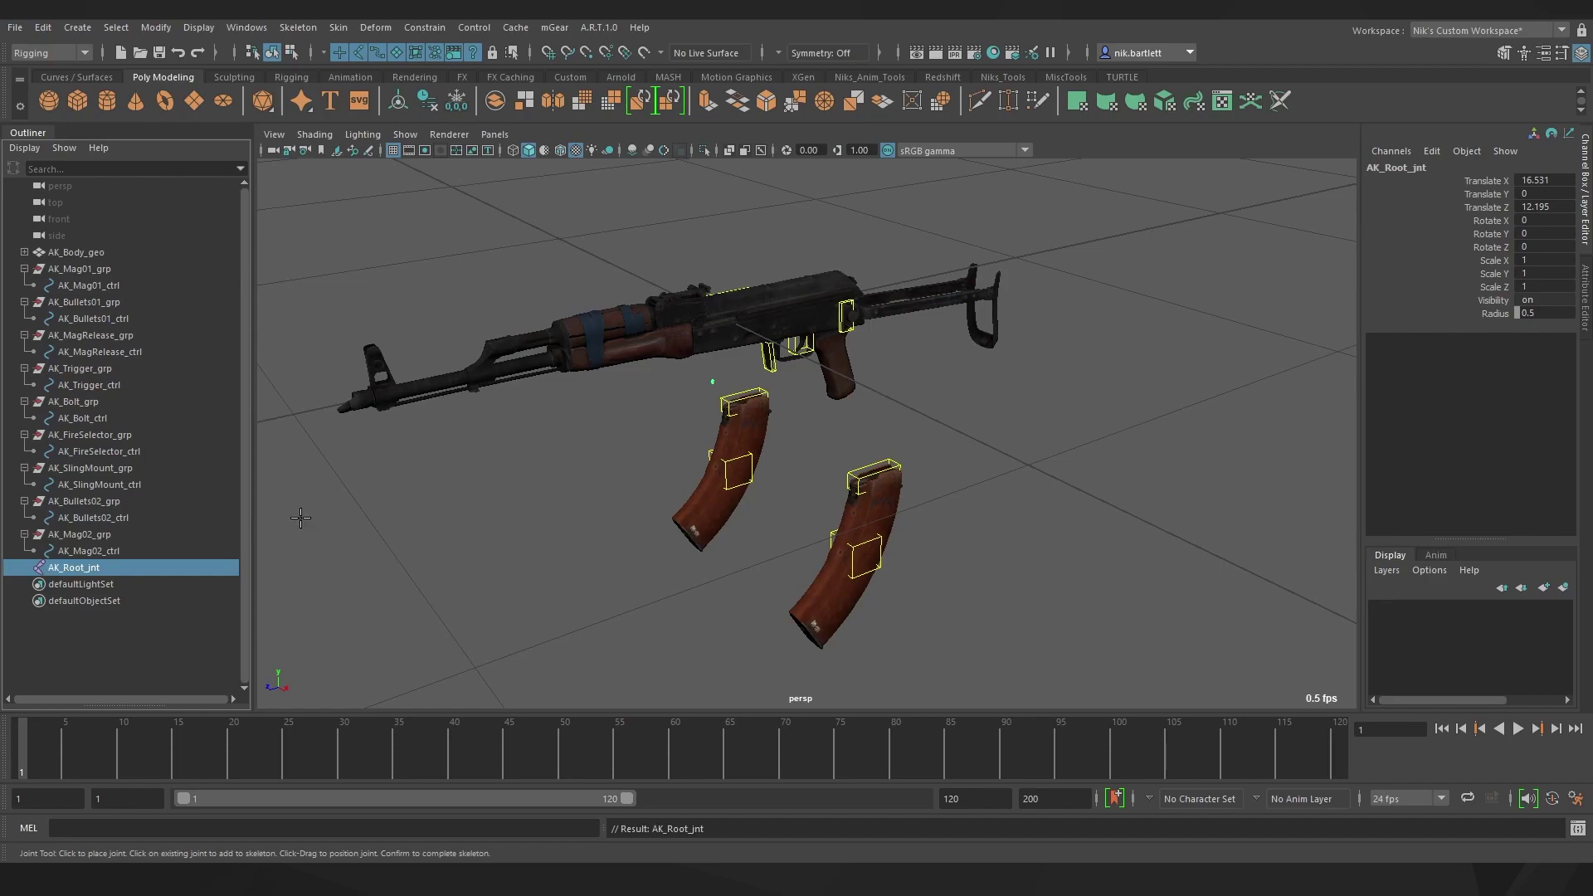
key("w")
scroll(817, 387, "up", 3)
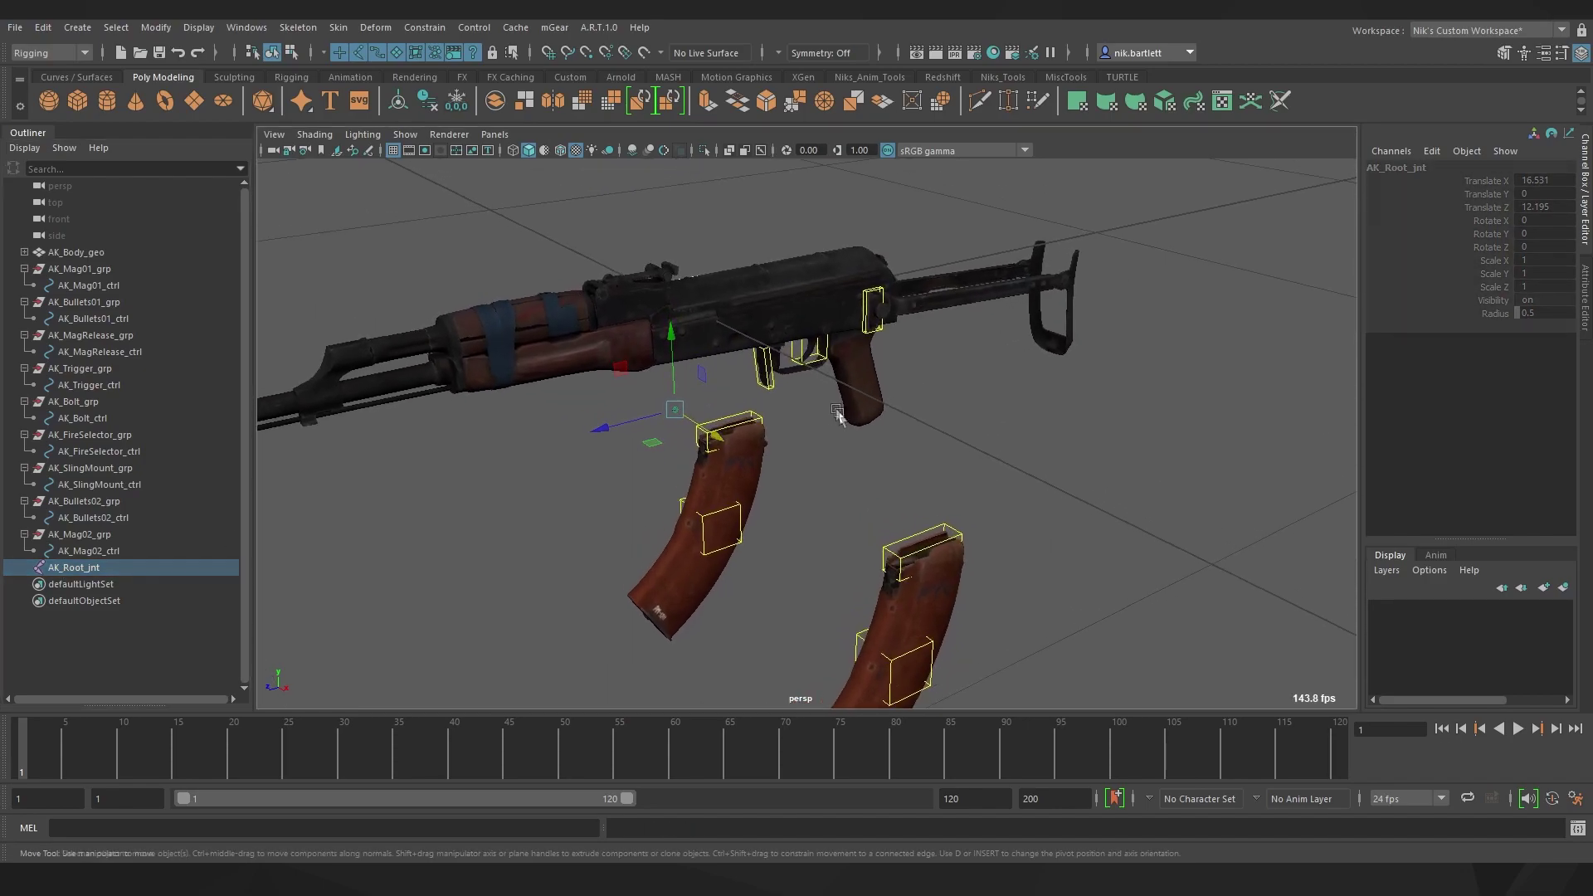
left_click(829, 411)
- Create a NURBS circle at the origin and put it in its own group
left_click(77, 27)
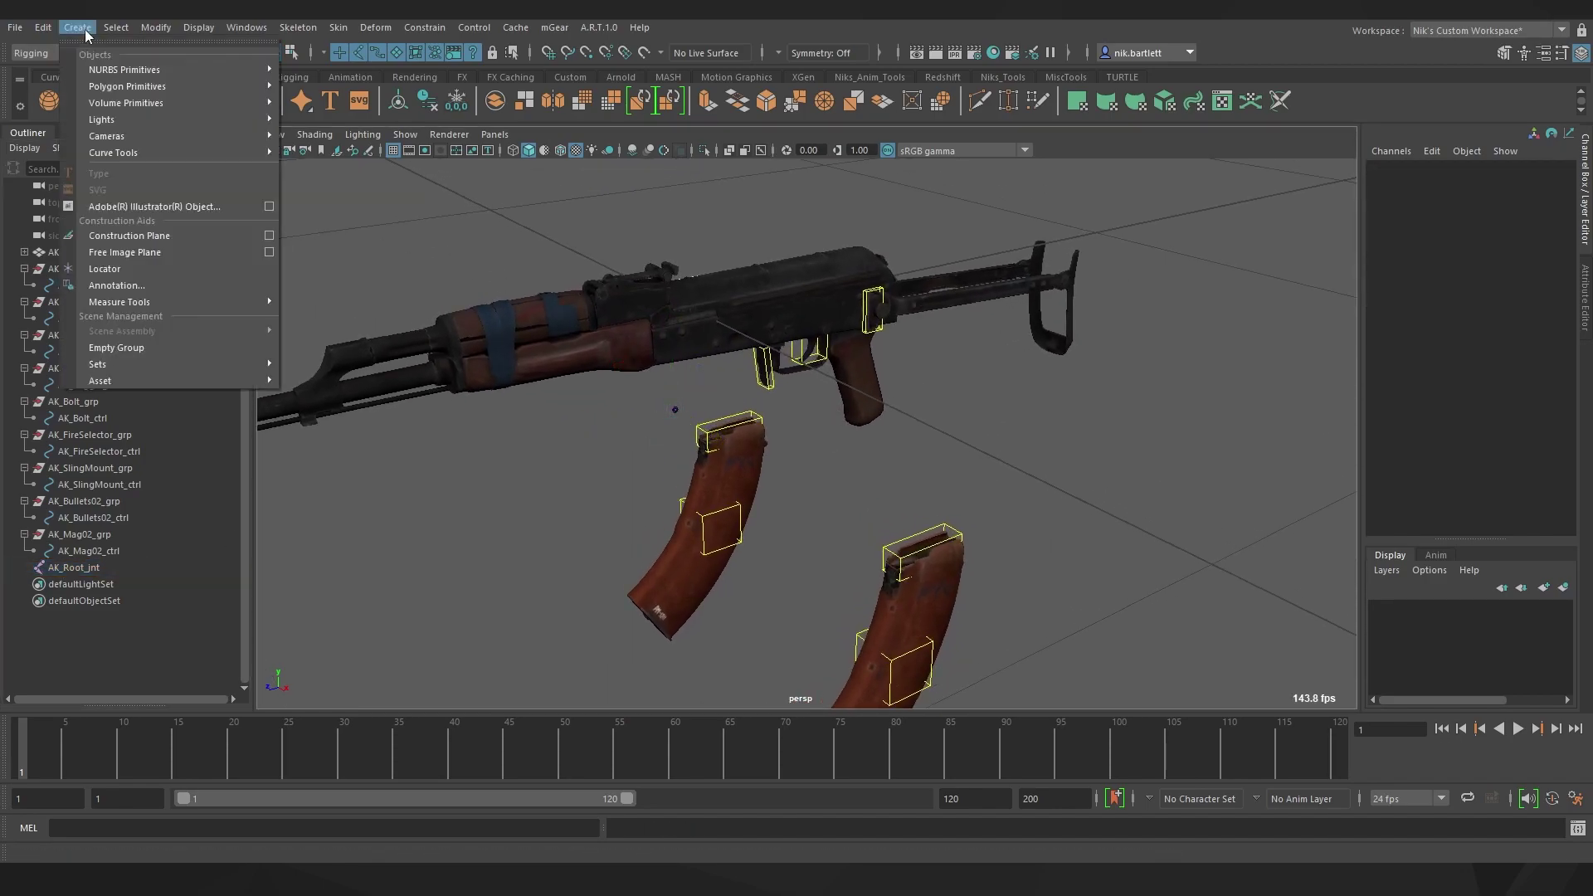
mouse_move(124, 69)
left_click(349, 168)
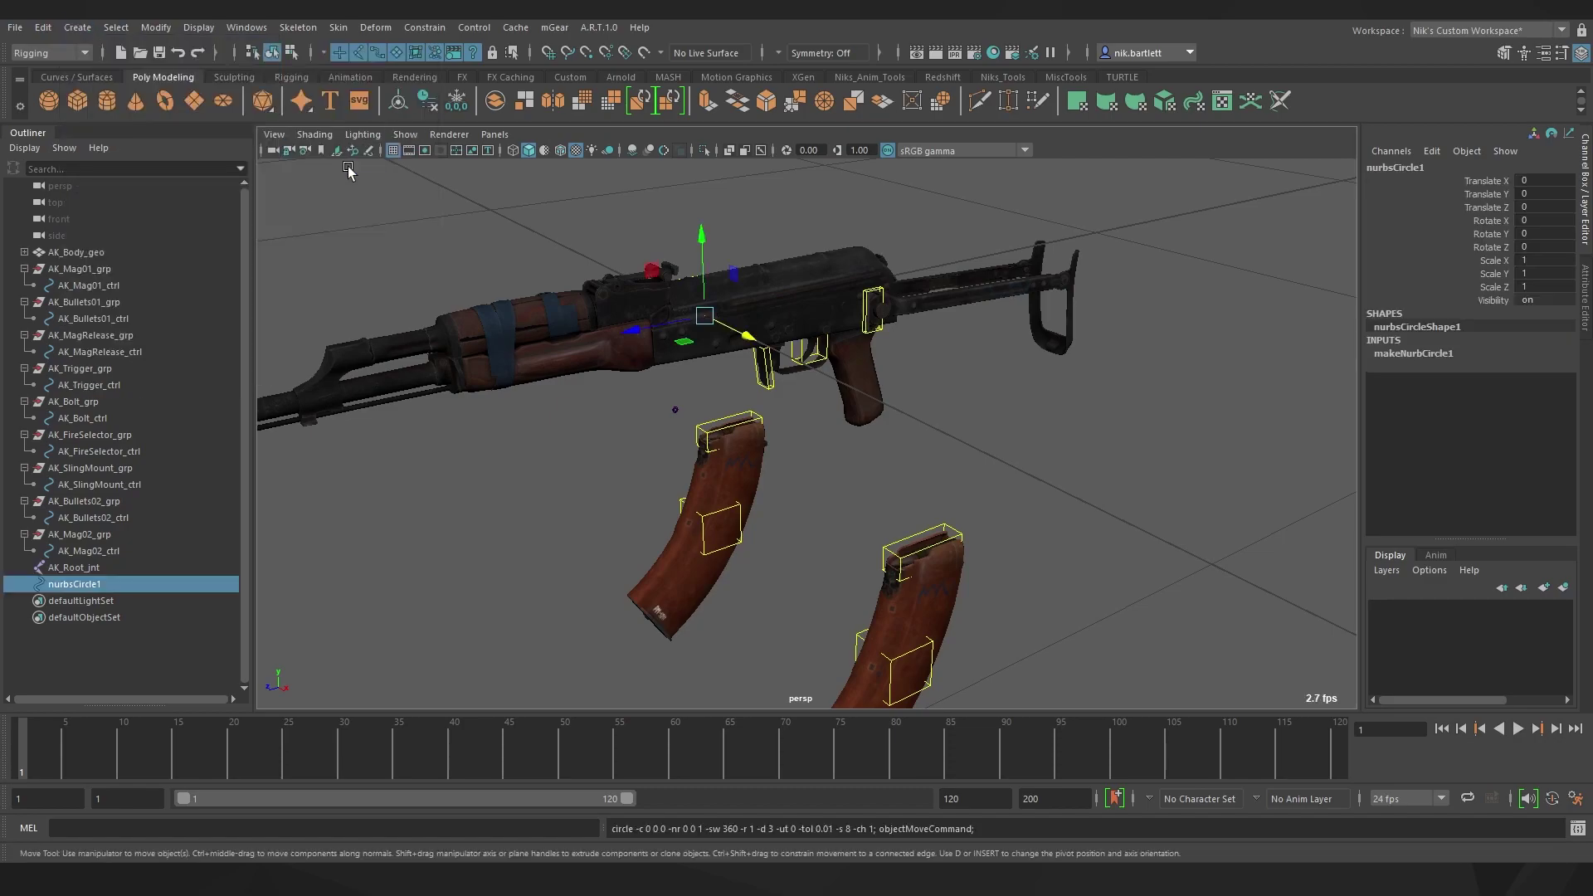
left_click(43, 28)
left_click(133, 352)
- Scale the NURBS circle uniformly to about 11.02 so it surrounds the rifle's receiver
key("r")
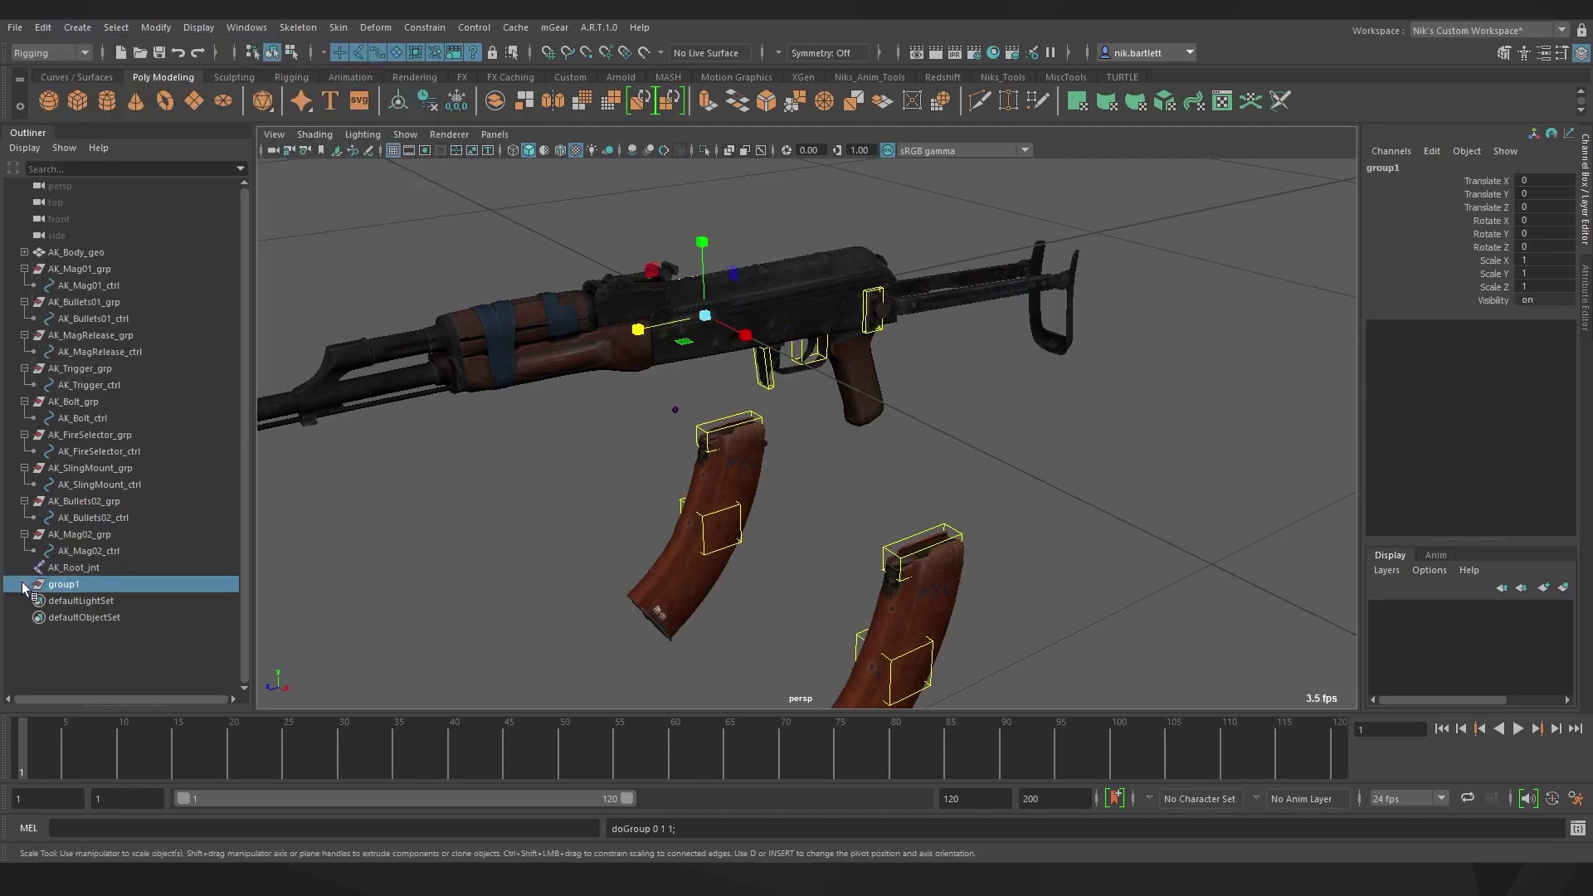
left_click_drag(683, 341, 1077, 655)
key("ctrl+z")
left_click_drag(704, 315, 1078, 374)
left_click_drag(707, 314, 730, 321)
key("Up")
- Move the circle's group to the rifle's centre of mass in line with the barrel, about Translate Y -1.076 and Z -9.925
key("w")
left_click_drag(630, 328, 733, 317)
left_click_drag(866, 342, 762, 348, "alt")
left_click_drag(753, 258, 756, 272)
left_click_drag(736, 379, 647, 411, "alt")
left_click_drag(734, 286, 736, 279)
left_click_drag(747, 365, 904, 383, "alt")
left_click(905, 383)
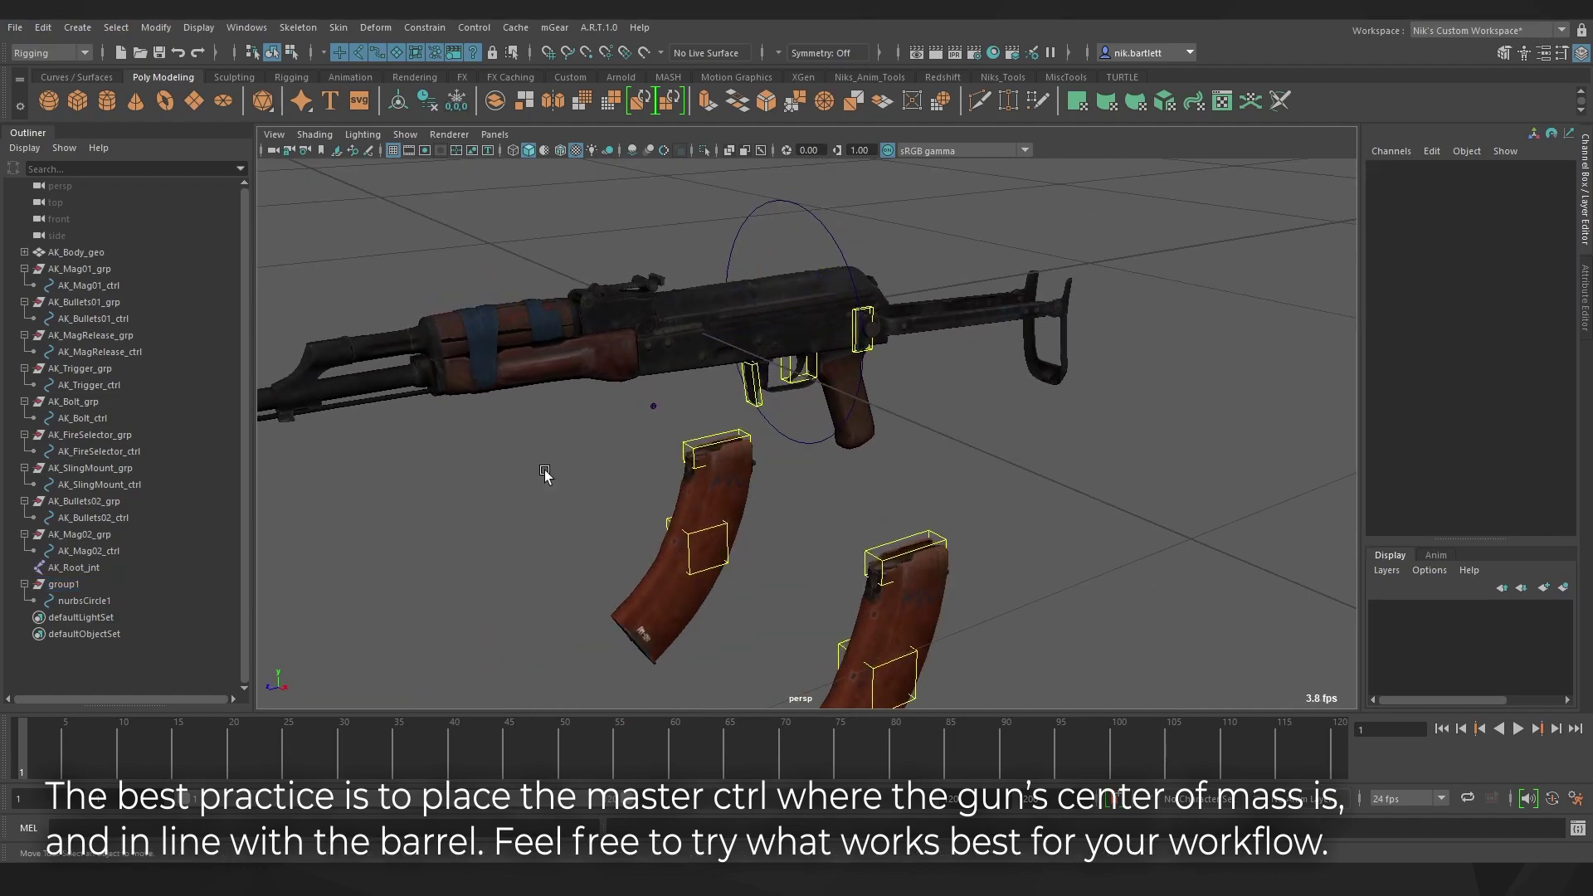
- Freeze the circle's transformations and rename it AK_Master_ctrl
left_click(96, 601)
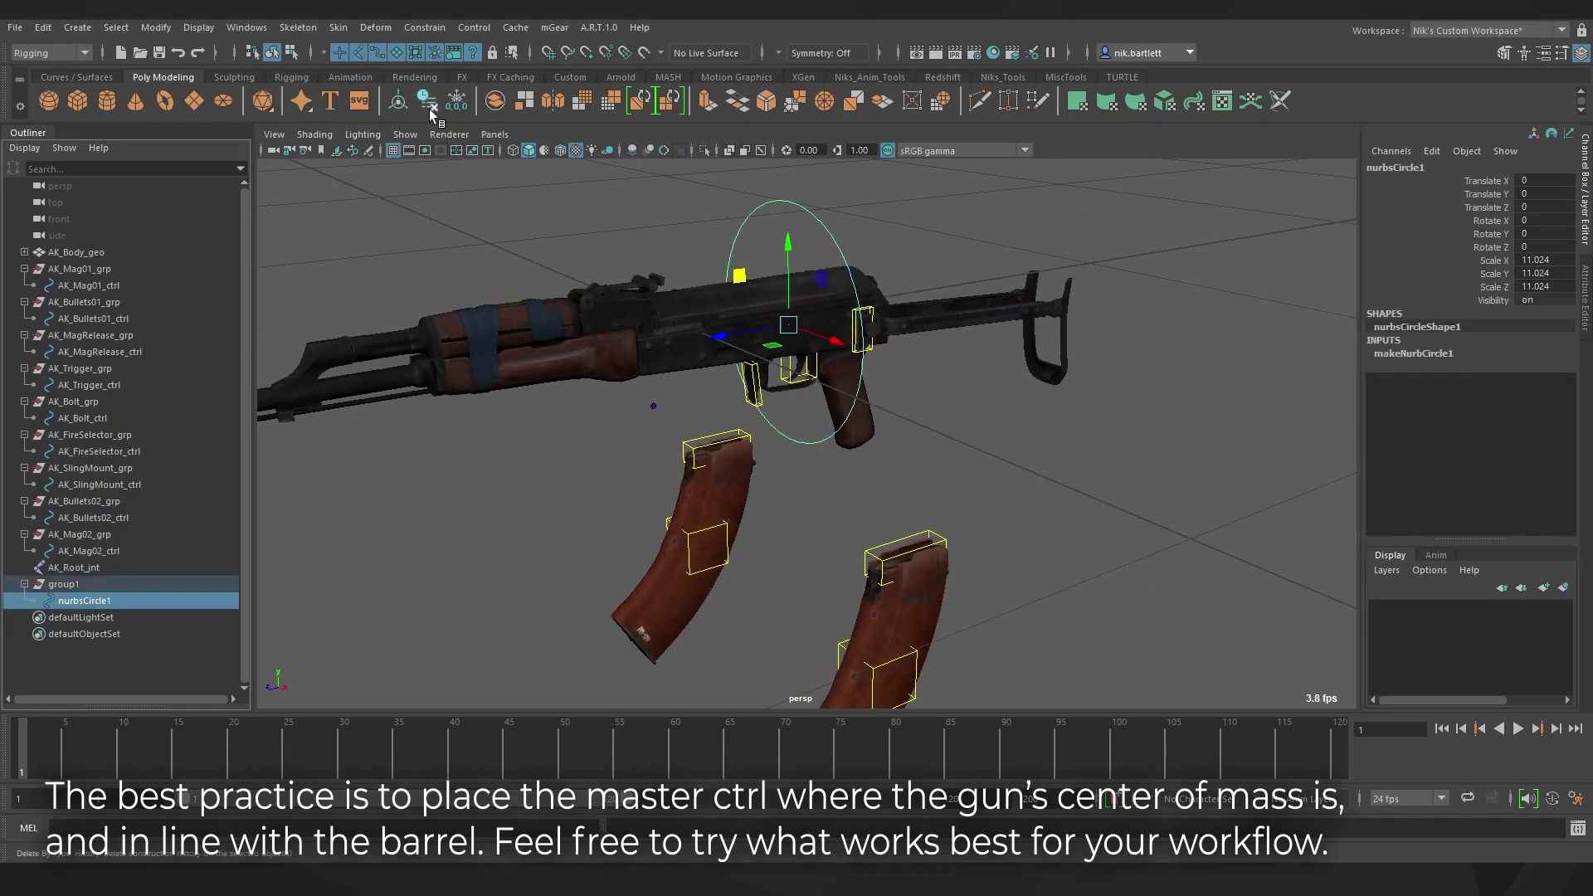
left_click(456, 101)
double_click(98, 600)
type("AK_Raster_ctrl")
key("Return")
- Rename the master control's parent group AK_Master_grp
double_click(71, 584)
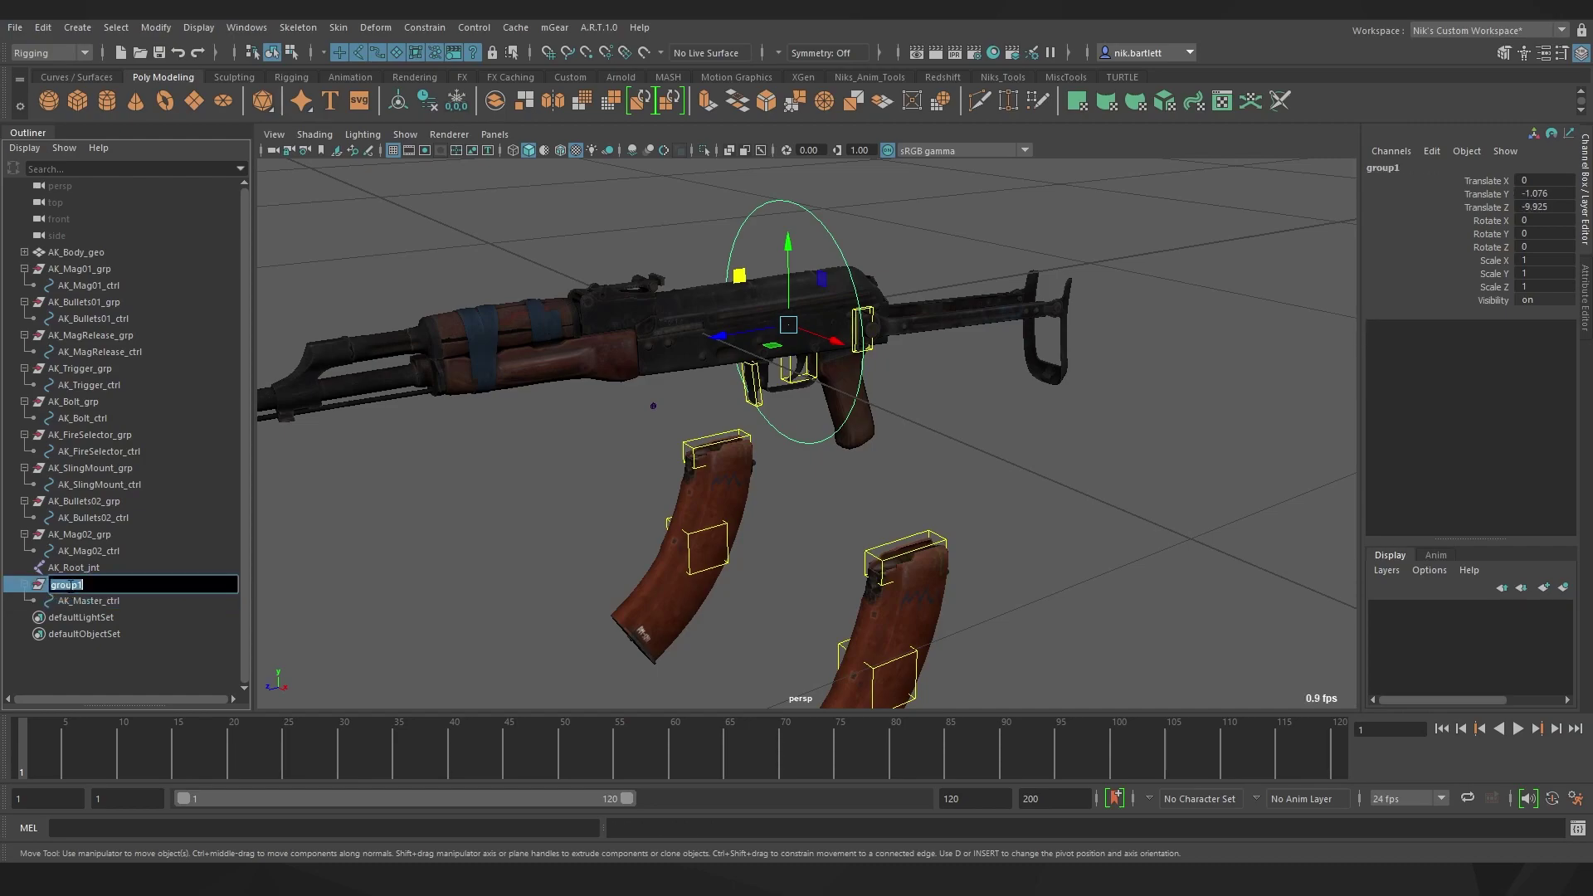
type("AK_Master_grp")
key("Return")
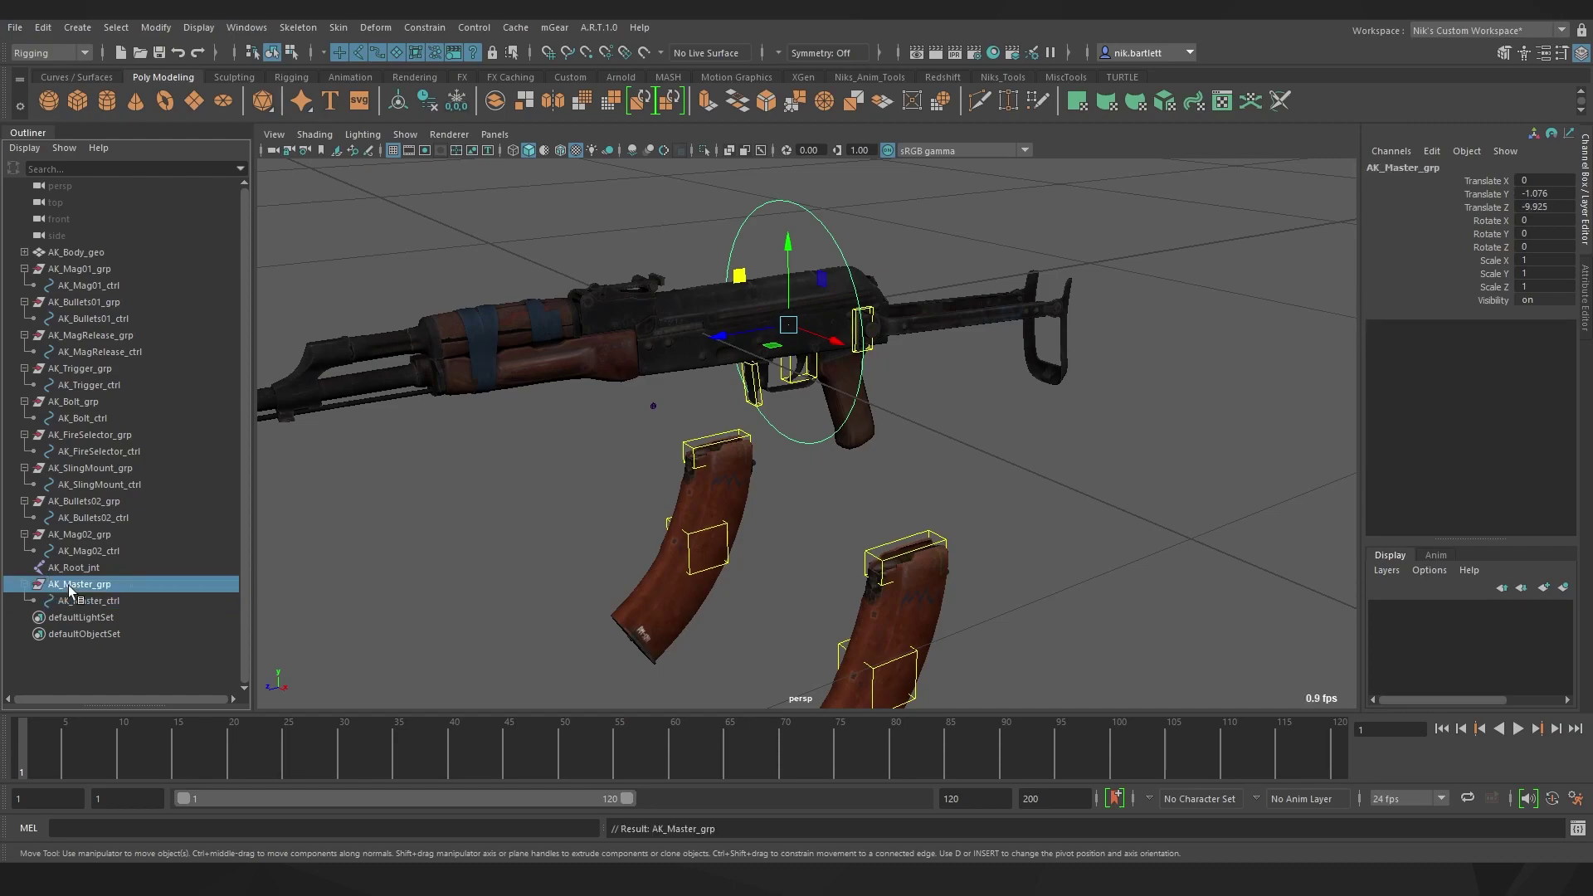
- Match all transformations of AK_Root_jnt to AK_Master_ctrl
left_click(654, 406)
left_click(819, 228, "shift")
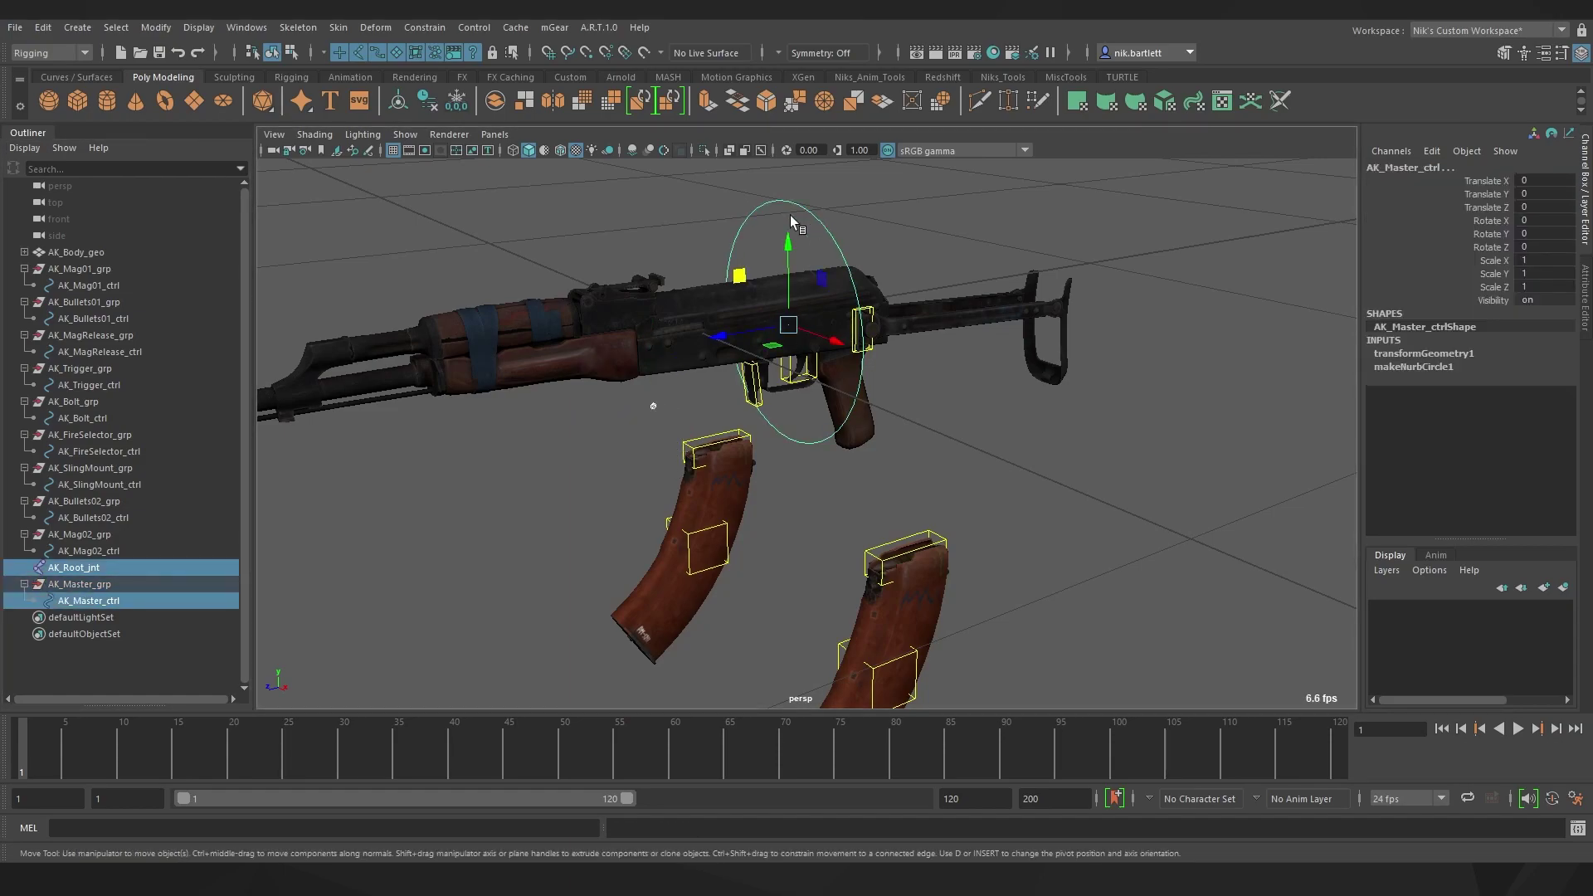
left_click(155, 28)
mouse_move(244, 124)
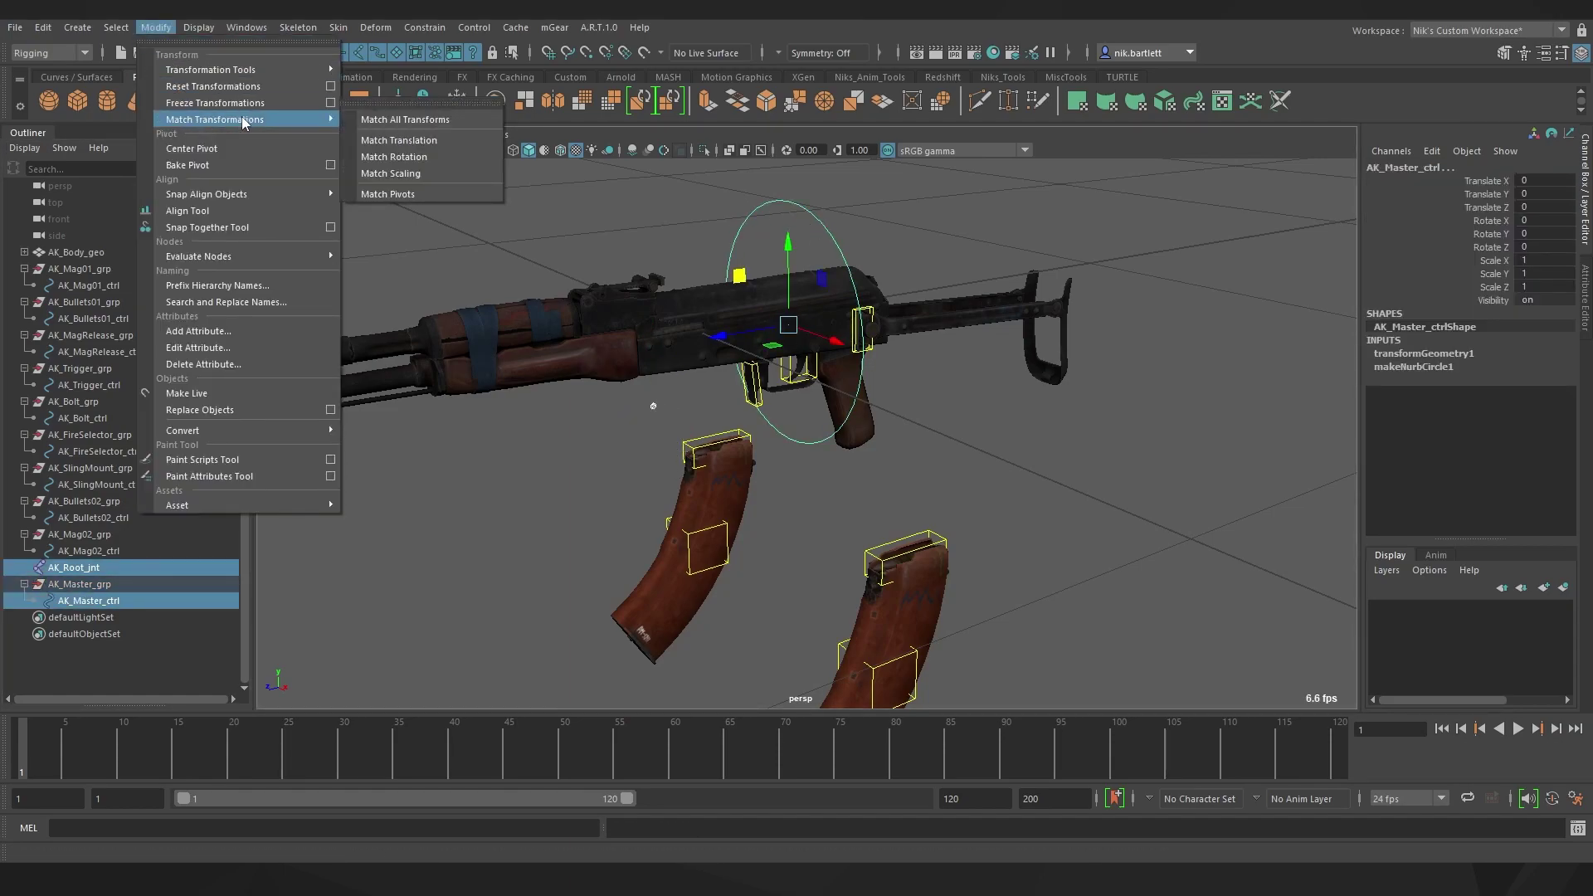
left_click(396, 122)
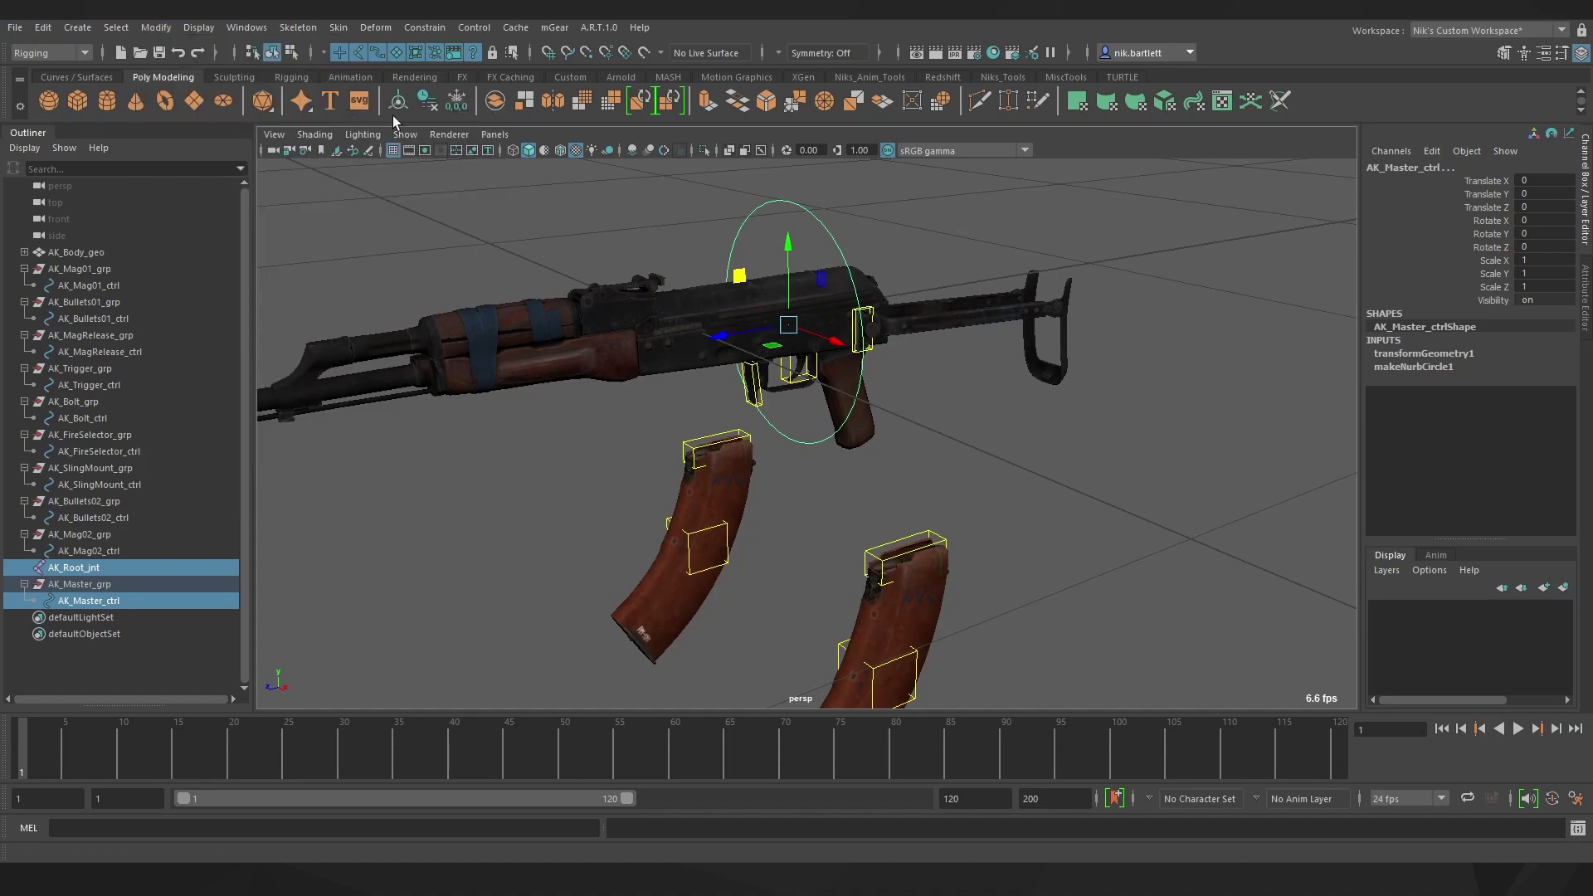
- Frame AK_Root_jnt and turn on X-ray joint display so the joint shows through the receiver
left_click(83, 568)
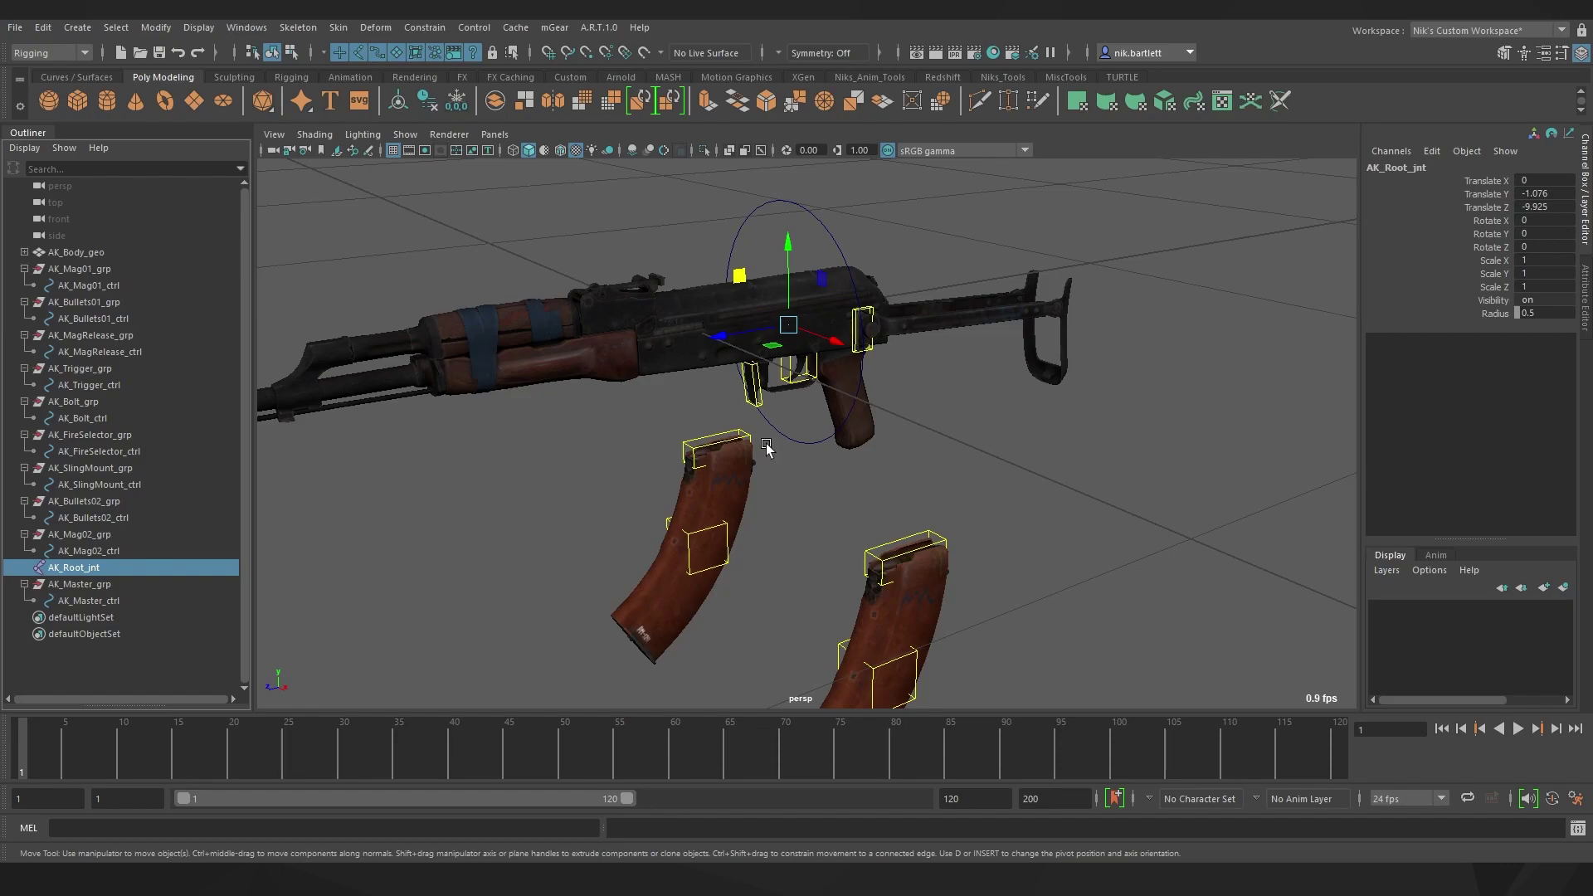
key("f")
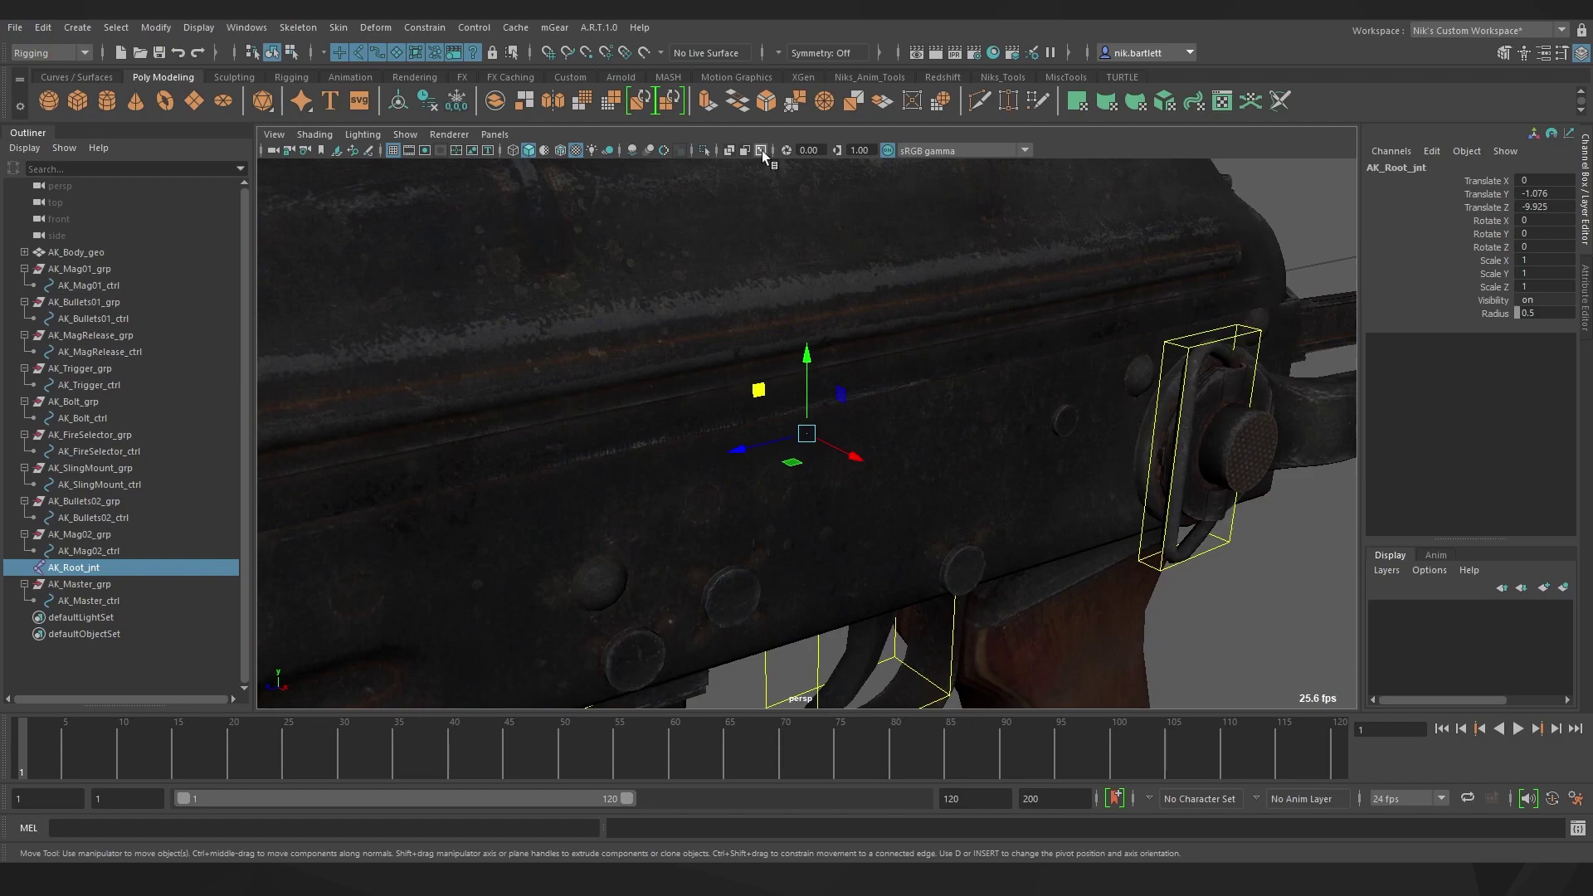
left_click(763, 307)
scroll(907, 443, "down", 4)
left_click_drag(971, 507, 880, 470, "alt")
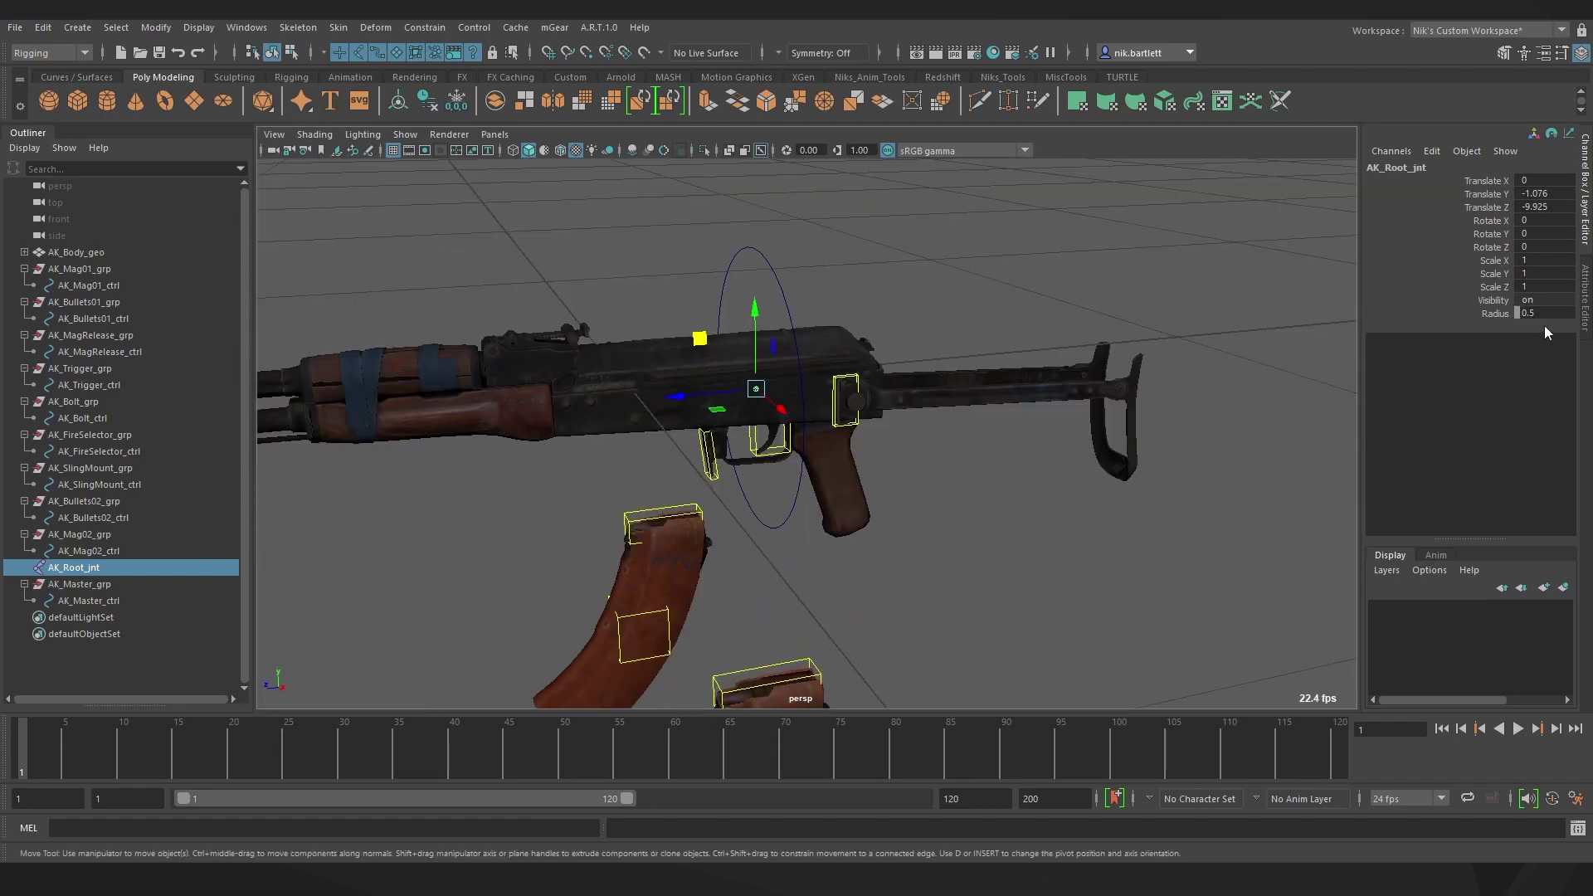
- Check the root joint's radius and the global joint display size
double_click(1533, 313)
type("2")
key("Return")
key("Return")
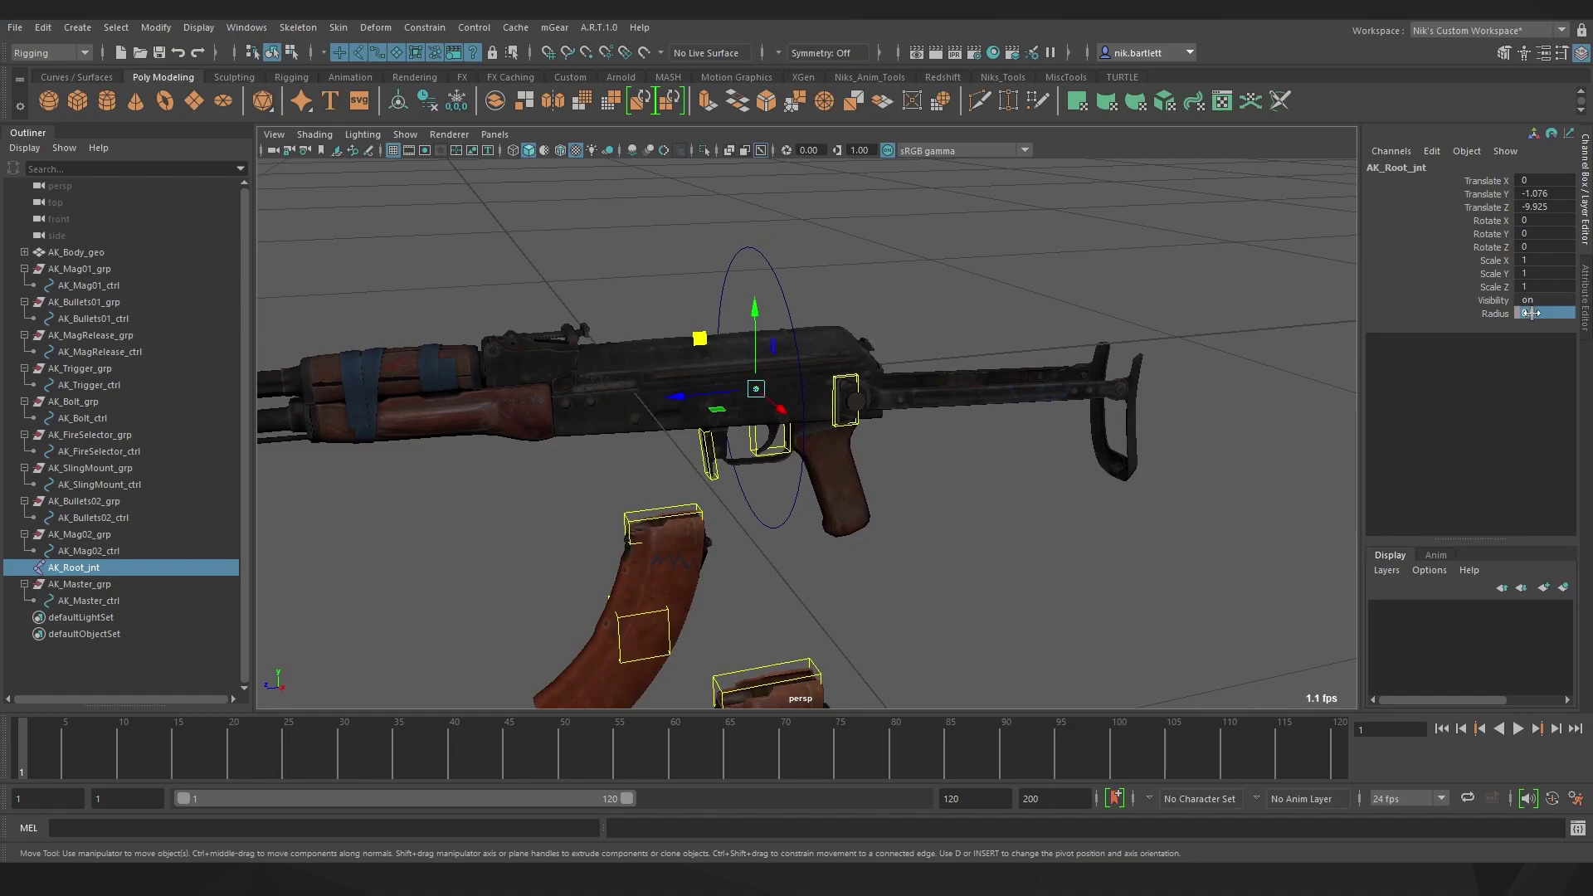
left_click(199, 28)
mouse_move(291, 274)
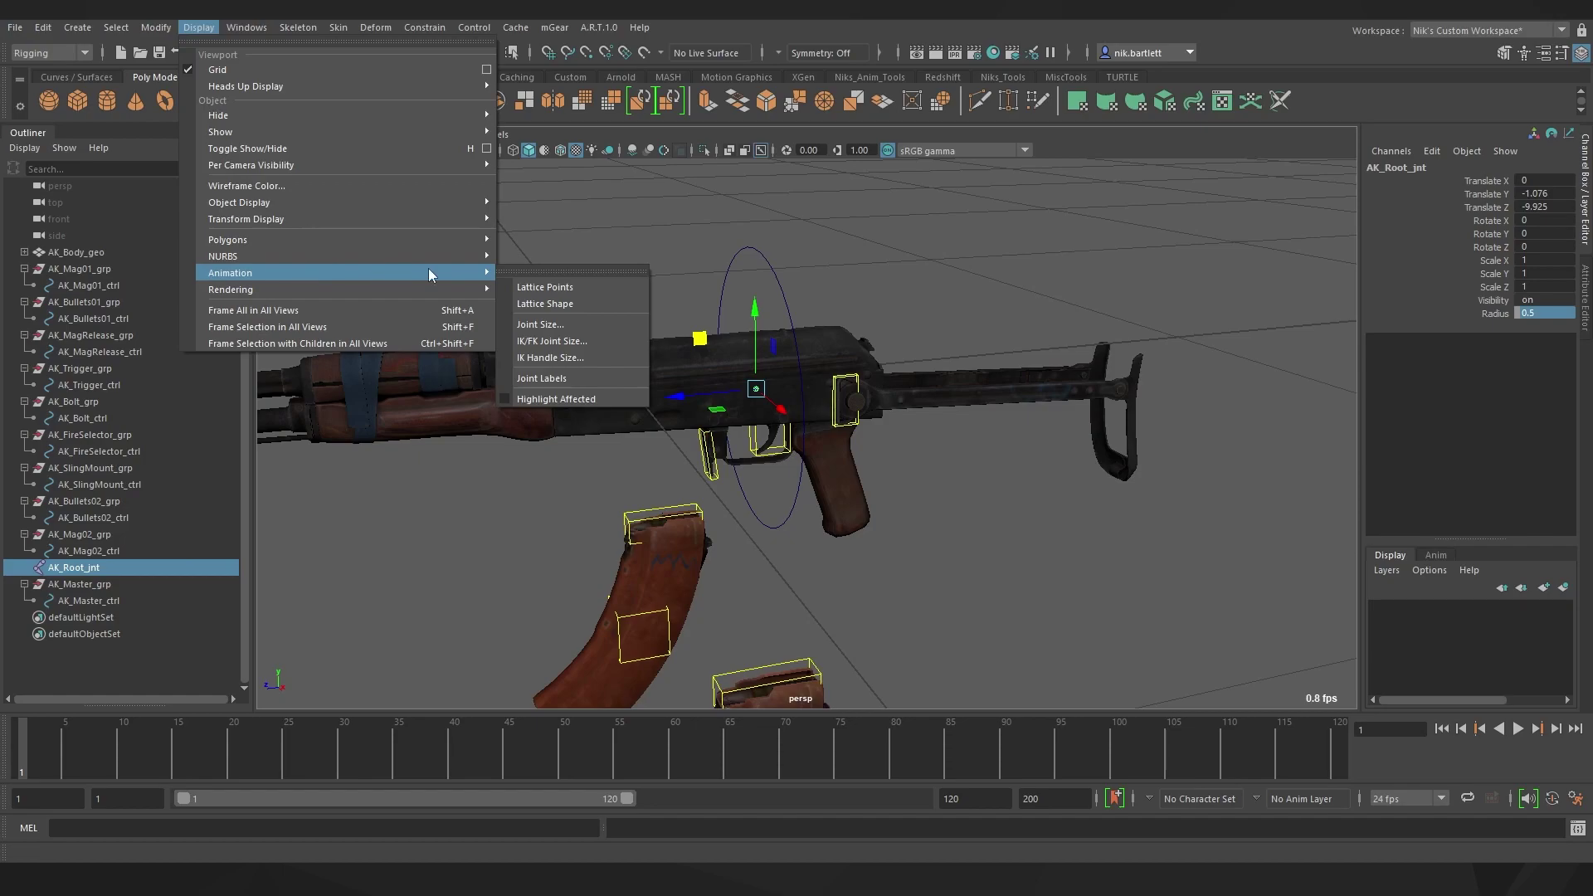
left_click(583, 325)
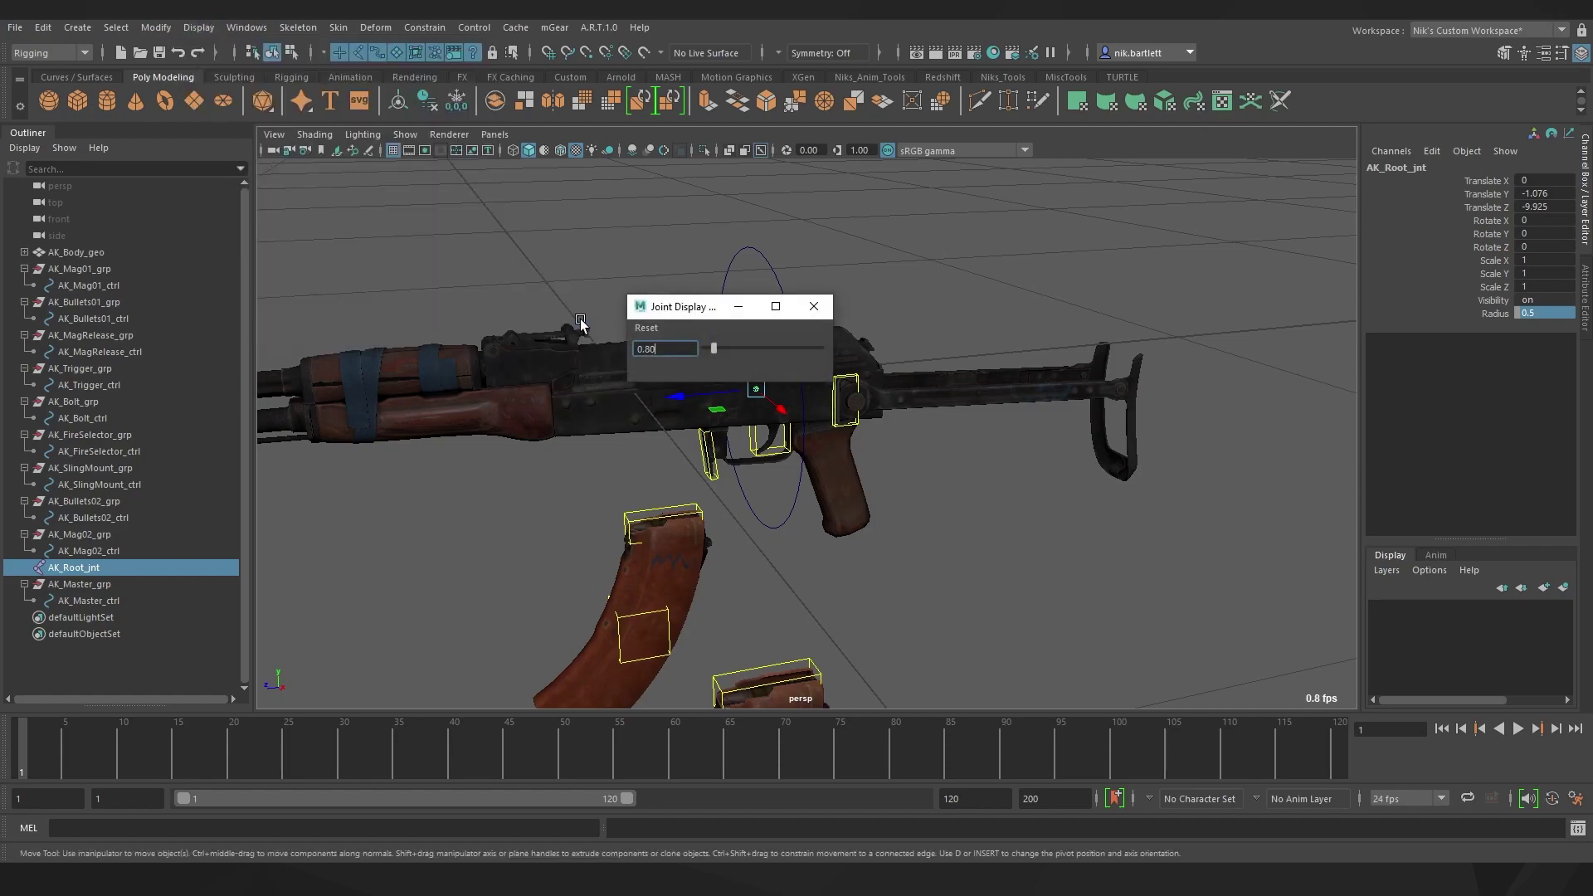
left_click(814, 306)
- Duplicate AK_Root_jnt and move the copy down beside the first magazine
left_click_drag(715, 464, 757, 405, "alt")
key("ctrl+d")
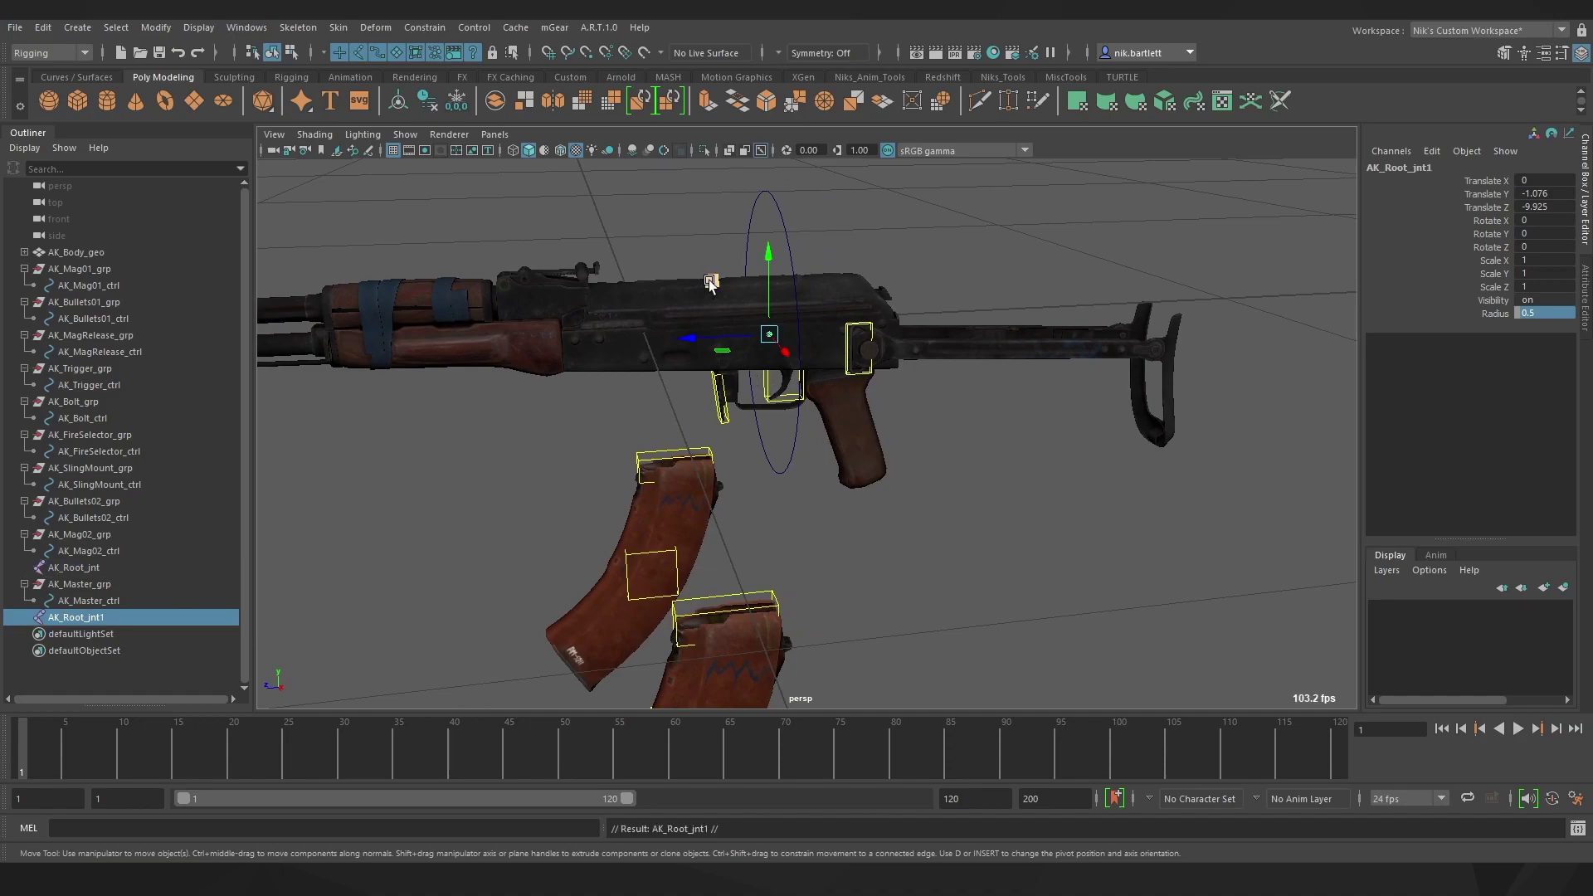
left_click_drag(711, 283, 598, 523)
scroll(598, 523, "up", 3)
- Match the duplicated joint's translation to AK_Mag01_ctrl
key("q")
left_click(646, 514, "shift")
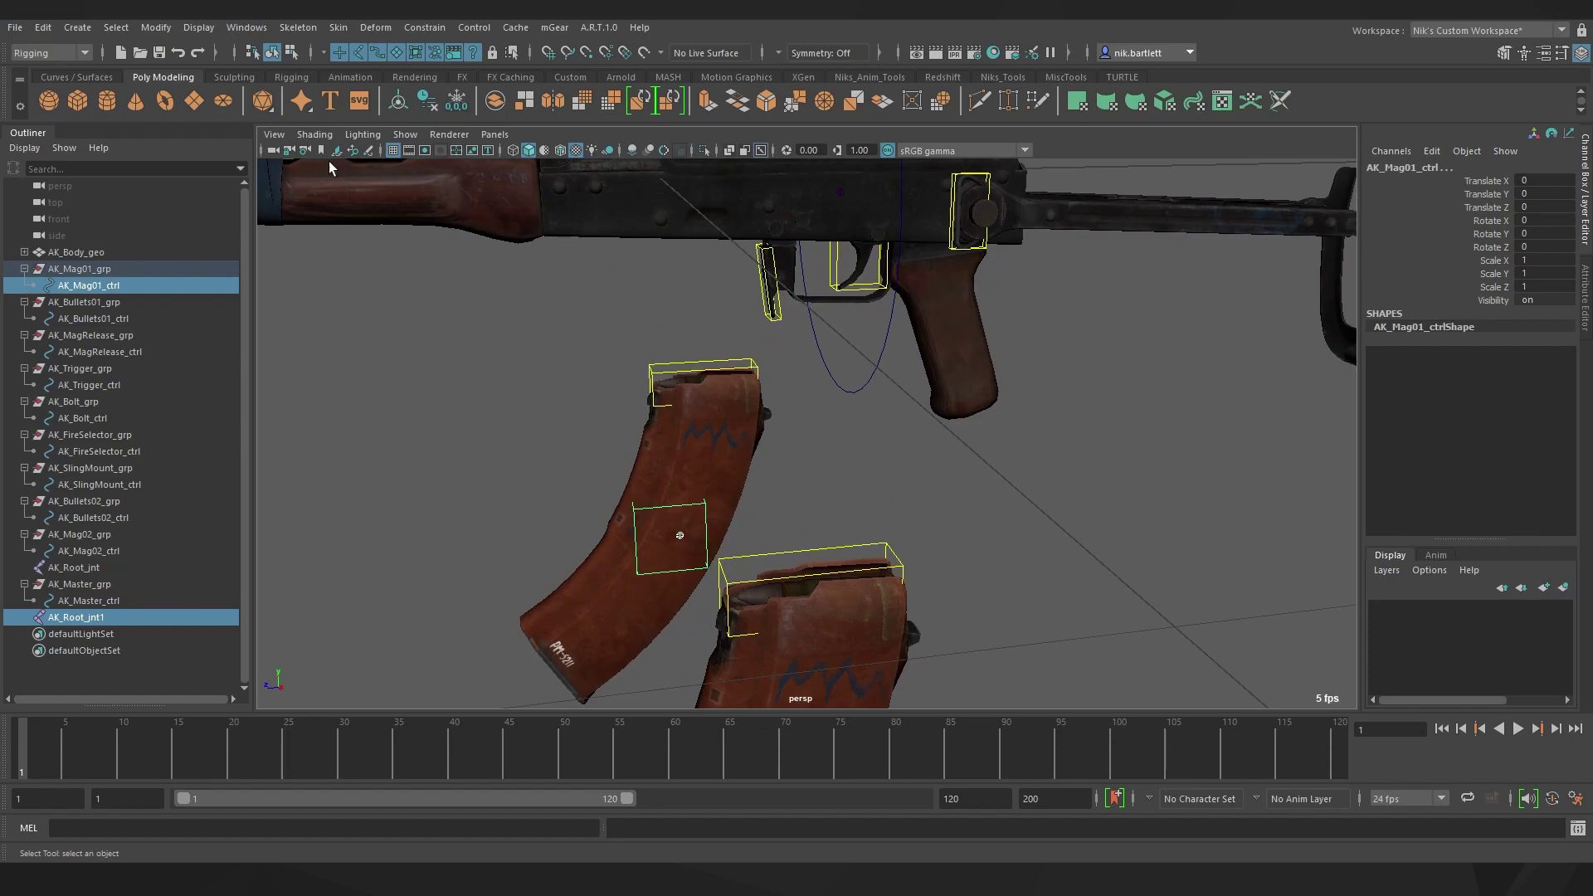
left_click(156, 27)
mouse_move(239, 121)
left_click(381, 139)
- Duplicate the first magazine's joint and match the copy's transform to AK_Bullets01_ctrl
left_click(596, 526)
left_click(669, 528)
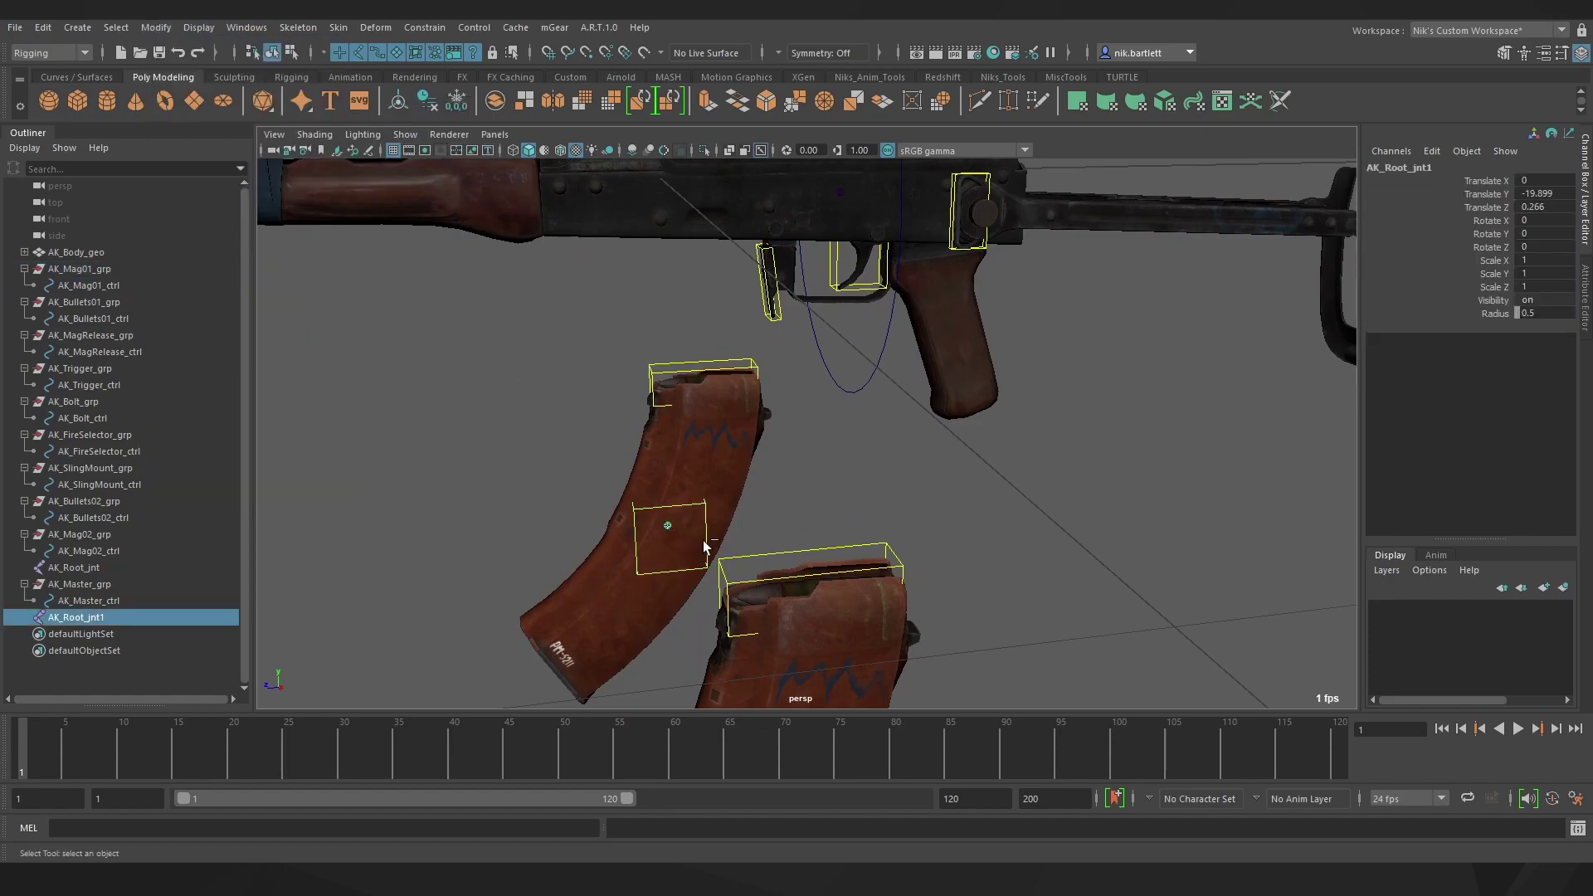
key("ctrl+d")
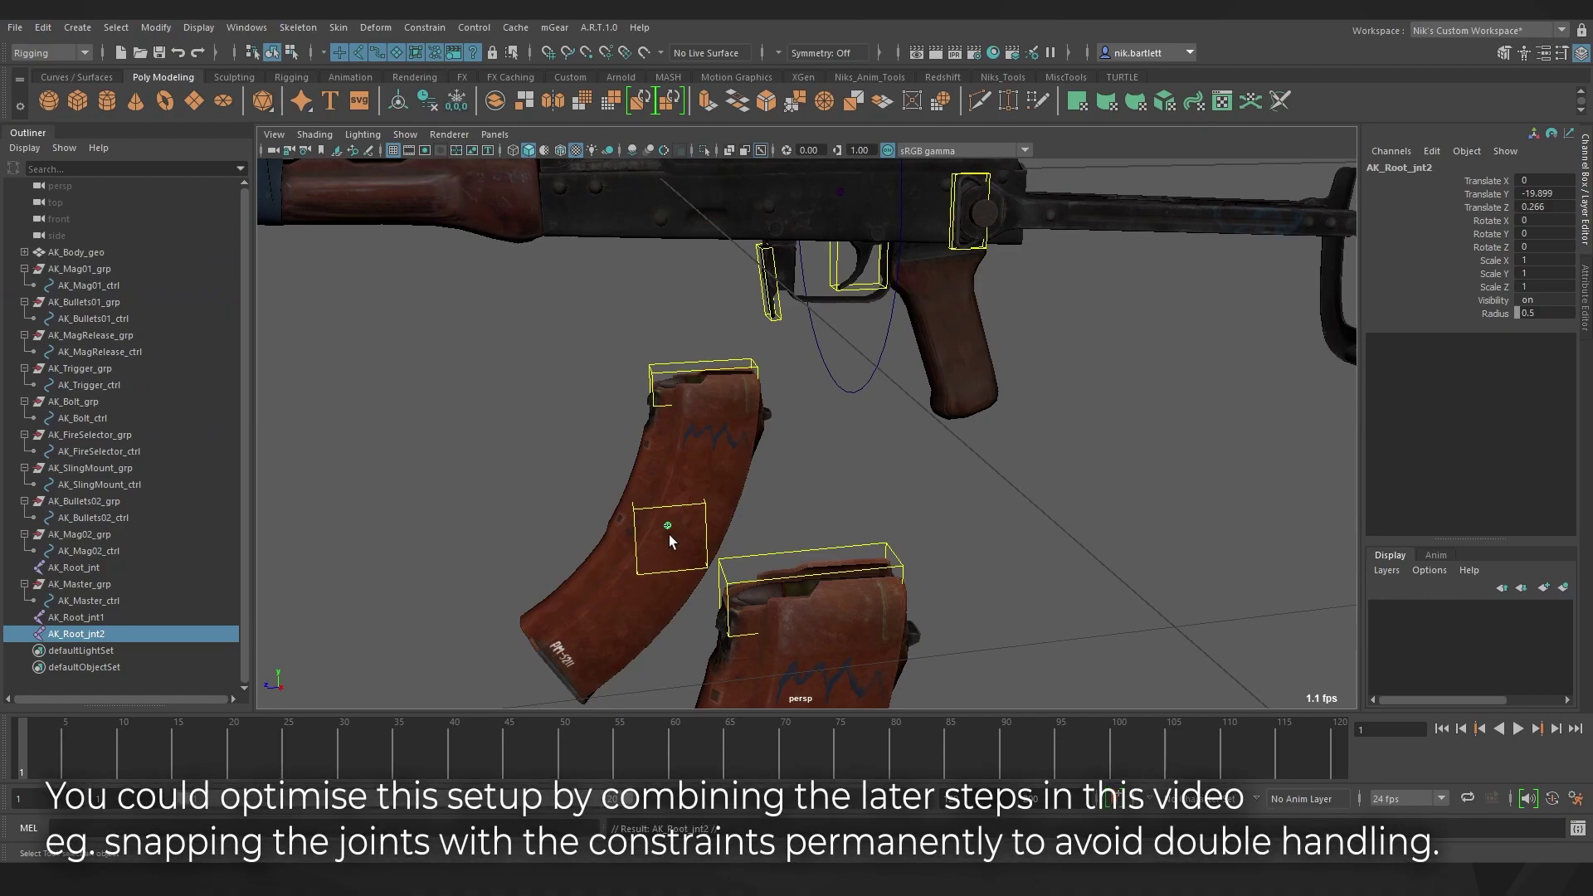
left_click(858, 77)
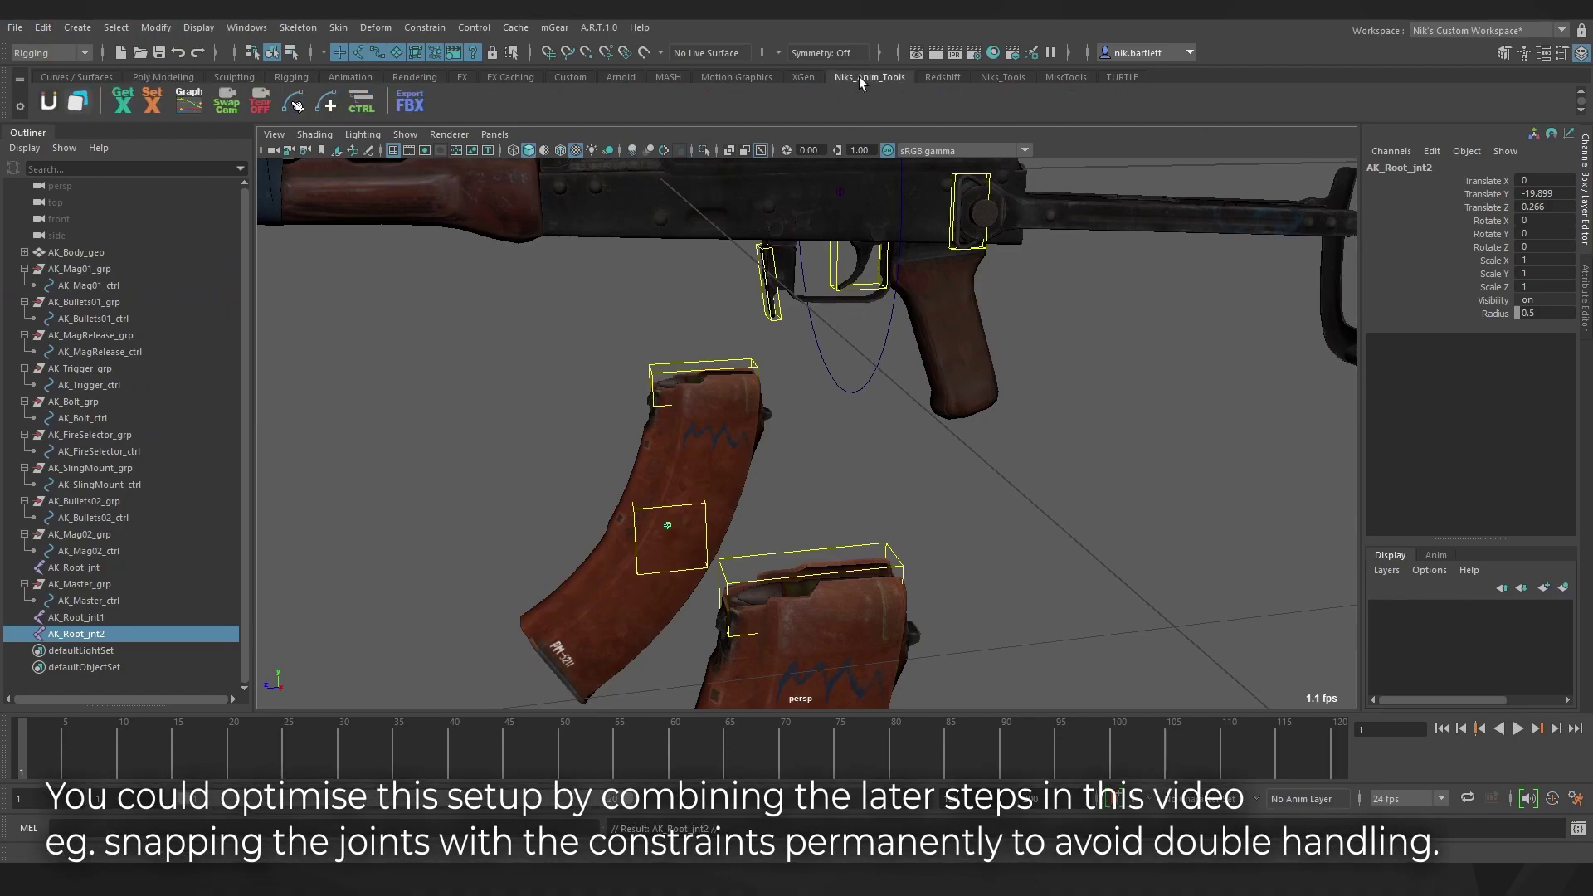
left_click(654, 364)
left_click(123, 101)
left_click(668, 527)
left_click(158, 101)
- Duplicate the bullets joint and match the copy's transform to AK_Mag02_ctrl on the second magazine
key("ctrl+d")
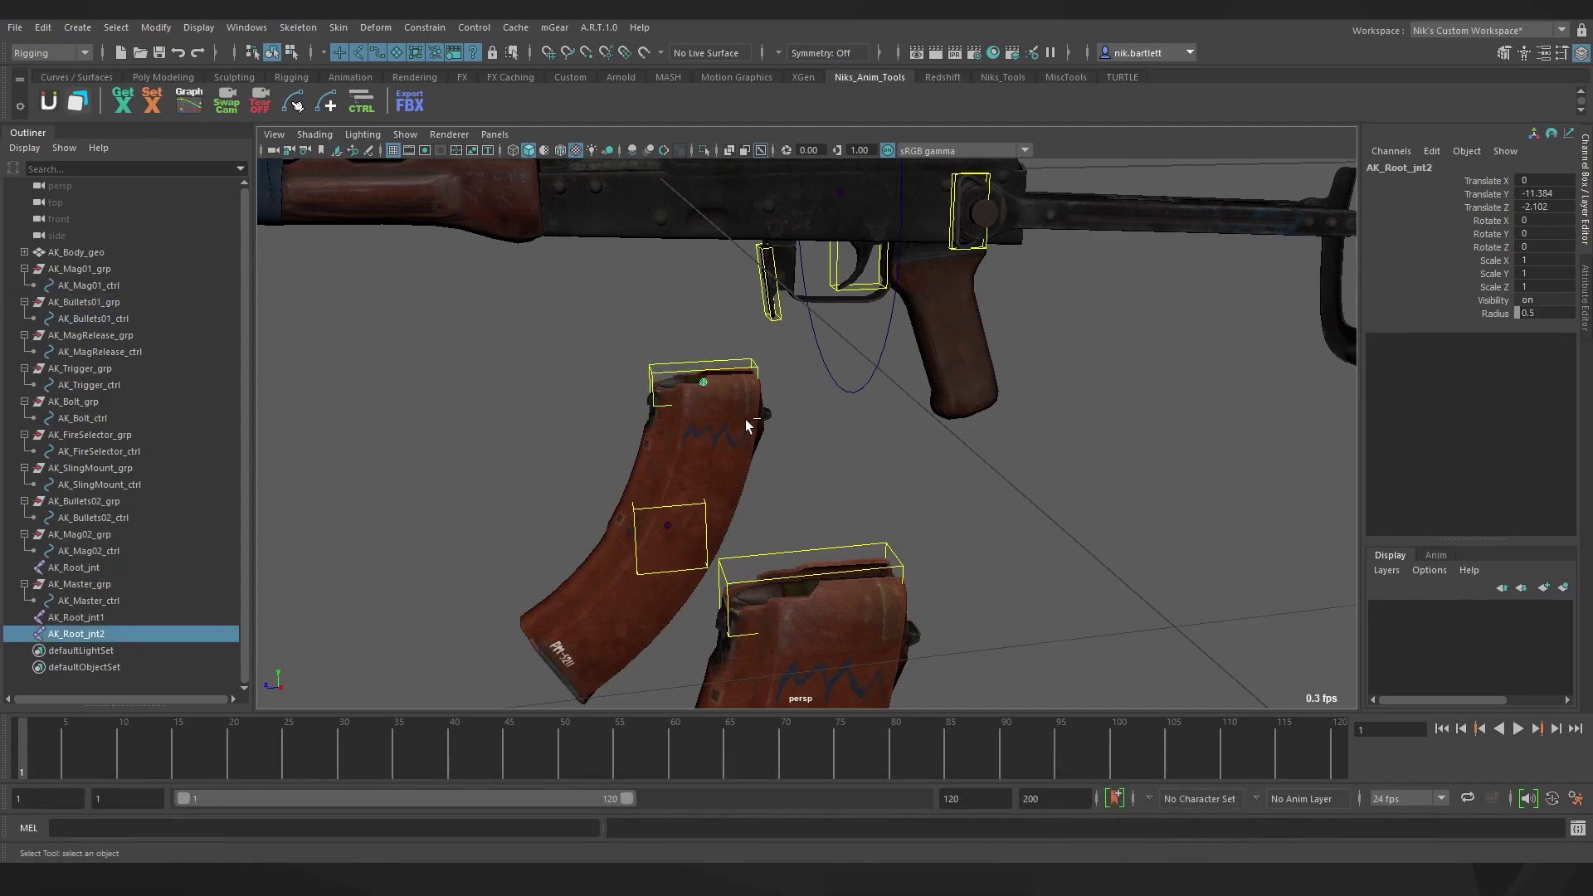
left_click_drag(745, 420, 837, 415, "alt")
left_click(963, 572)
left_click(122, 101)
left_click(627, 306)
left_click(153, 103)
- Duplicate the second magazine's joint and match the copy's transform to AK_Bullets02_ctrl
key("ctrl+d")
middle_click_drag(954, 506, 788, 476, "alt")
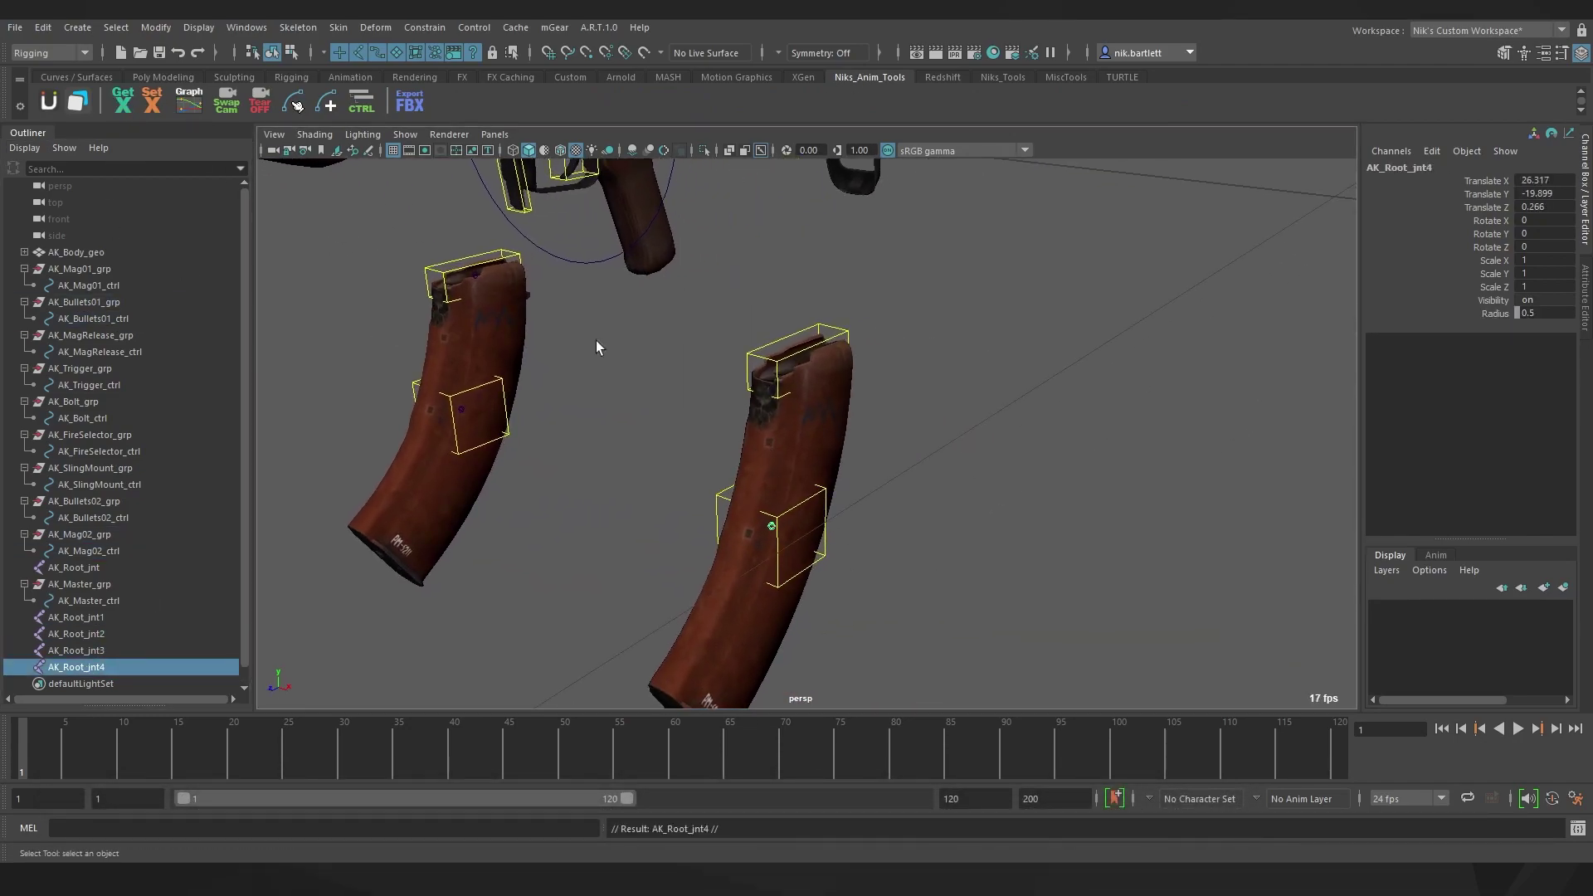
left_click(749, 365)
left_click(123, 101)
left_click(87, 666)
left_click(153, 101)
- Duplicate the second bullets joint and match the copy's transform to AK_MagRelease_ctrl
middle_click_drag(629, 309, 679, 385, "alt")
key("ctrl+d")
left_click(619, 350)
left_click(123, 101)
left_click(83, 684)
left_click(153, 101)
key("f")
key("e")
- Duplicate the magazine release joint and match the copy's transform to AK_Trigger_ctrl
key("ctrl+d")
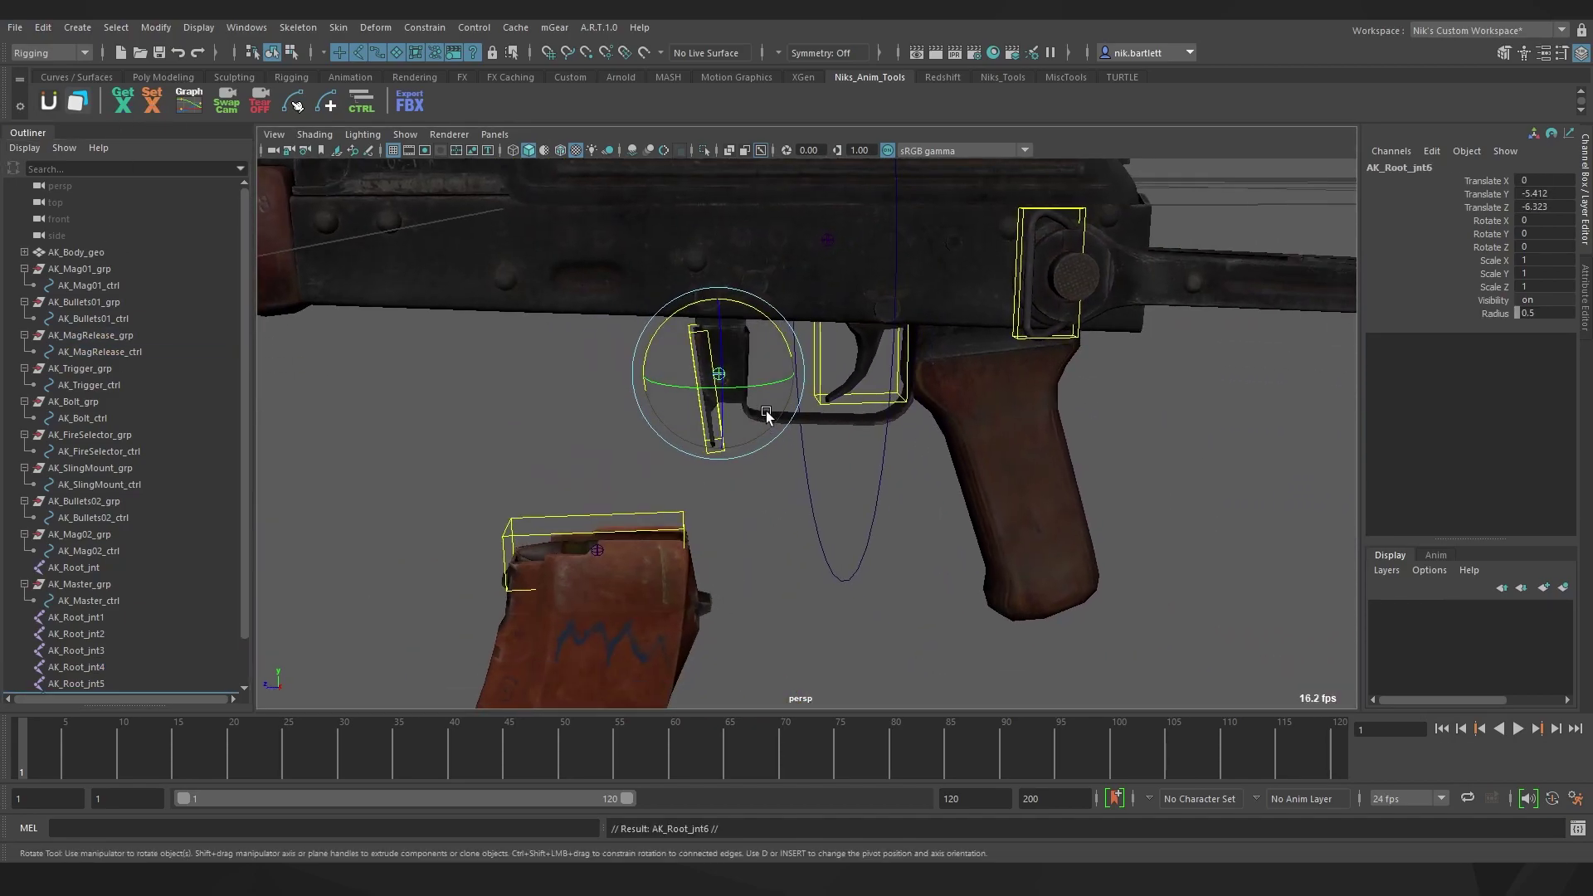
key("q")
left_click(817, 401)
left_click(123, 102)
scroll(63, 667, "down", 1)
left_click(74, 651)
left_click(152, 102)
- Duplicate the trigger joint and match the copy's transform to AK_SlingMount_ctrl
key("ctrl+d")
left_click(1015, 335)
left_click(123, 102)
left_click(76, 667)
left_click(153, 101)
- Duplicate the sling mount joint and match the copy's transform to AK_Bolt_ctrl
key("ctrl+d")
left_click_drag(581, 415, 854, 453, "alt")
left_click(784, 331)
left_click(123, 101)
left_click(76, 651)
left_click(153, 101)
- Duplicate the bolt joint and match the copy's transform to AK_FireSelector_ctrl
key("ctrl+d")
left_click(569, 390)
left_click(122, 102)
left_click(66, 666)
left_click(152, 101)
- Parent the joints AK_Root_jnt1 through AK_Root_jnt9 under AK_Root_jnt
scroll(413, 406, "down", 5)
left_click_drag(413, 406, 618, 463, "alt")
left_click(619, 462)
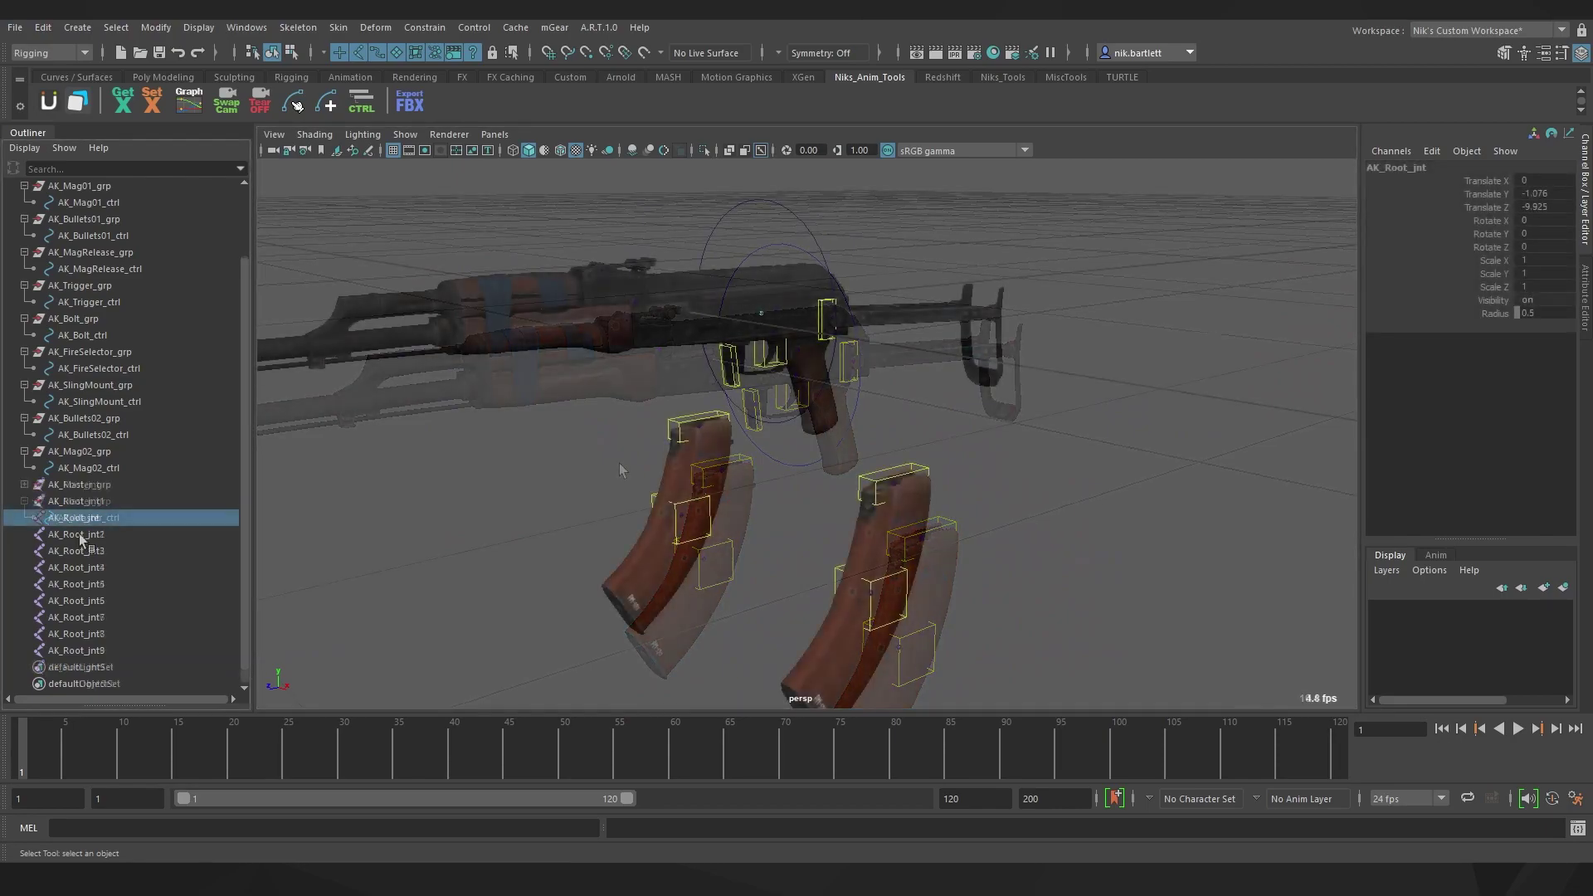
left_click(77, 502)
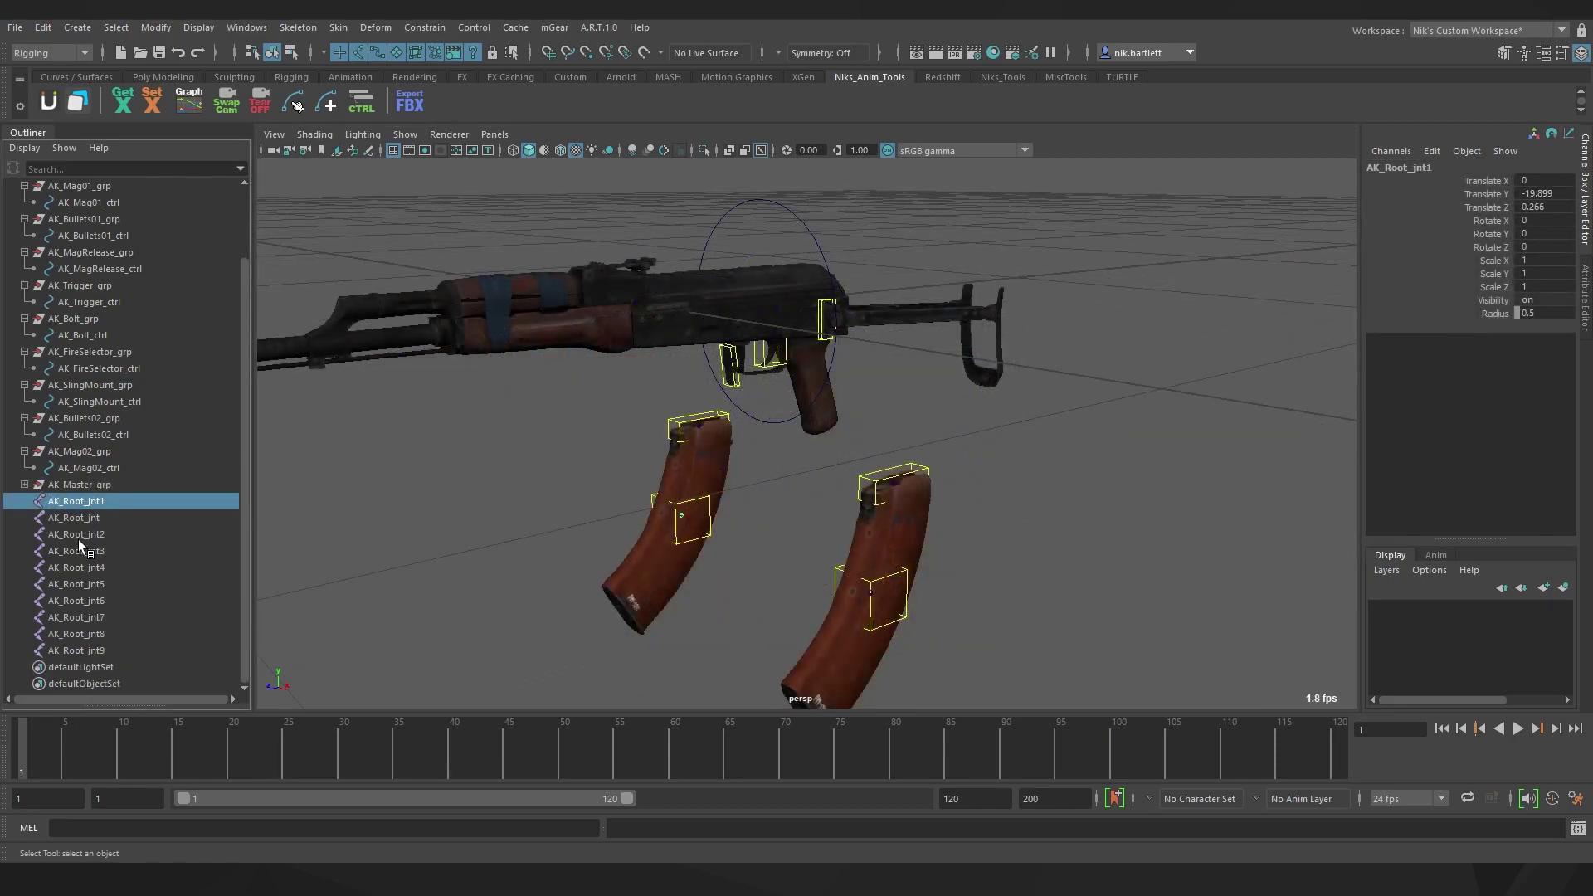
left_click(76, 534)
left_click(68, 650, "shift")
left_click(81, 503, "ctrl")
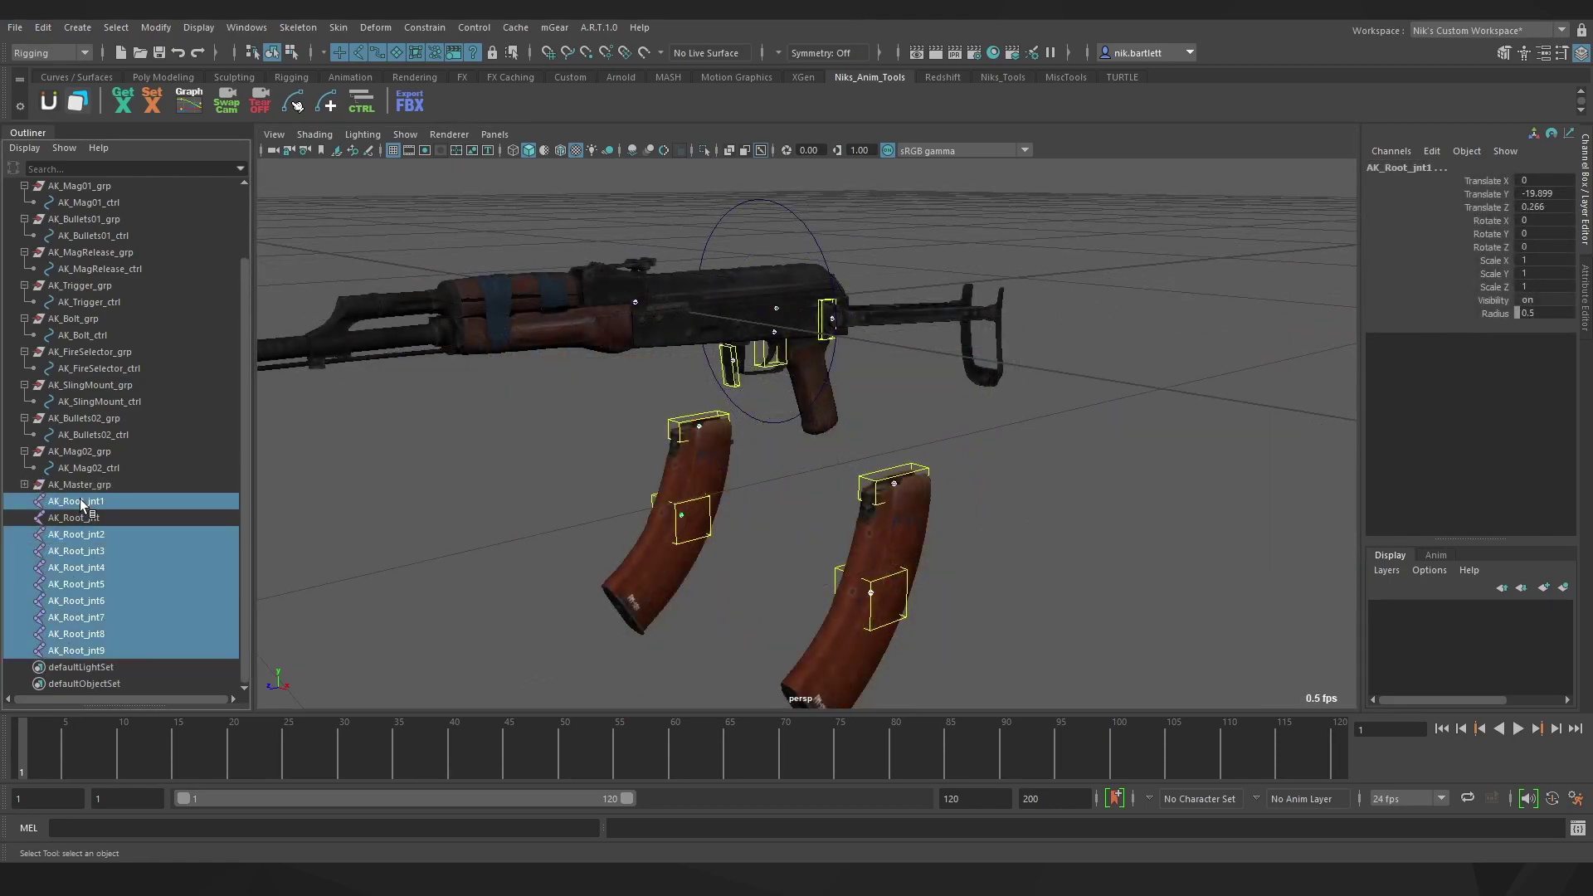
middle_click_drag(81, 501, 80, 518)
mouse_move(564, 459)
left_mouse_down("alt")
mouse_move(398, 457)
mouse_move(618, 467)
mouse_move(593, 465)
left_mouse_up("alt")
left_click(764, 313)
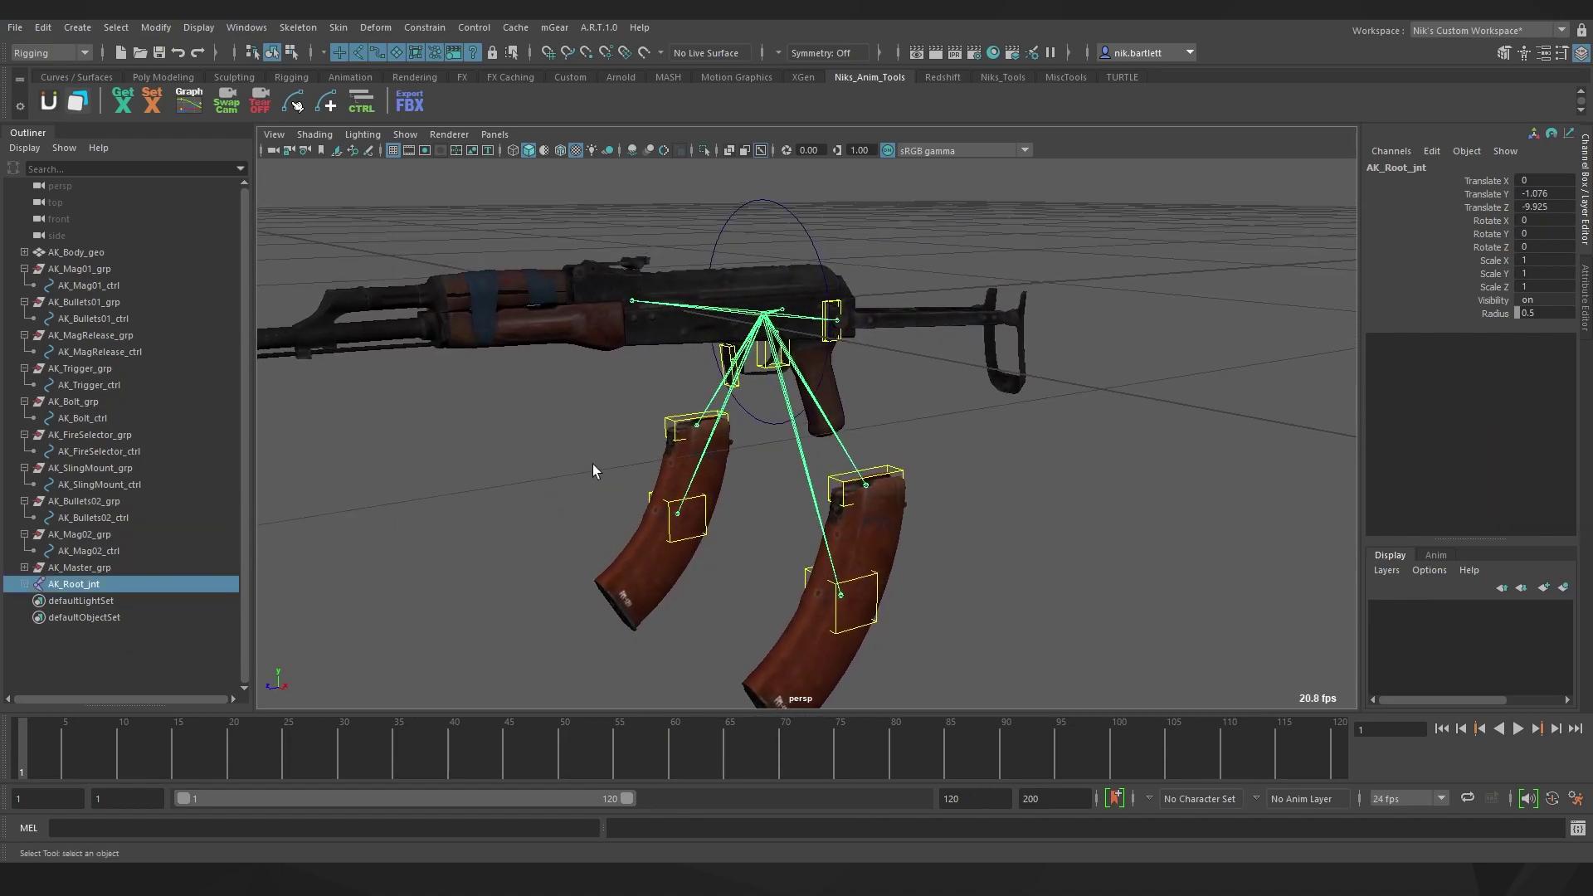
- Rename AK_Root_jnt's child joints after their matching controls, such as AK_Bullets01_jnt, AK_Mag02_jnt and AK_Bullet02_jnt
left_click(24, 584)
double_click(77, 516)
type("AK_Bullets01_jnt")
key("Return")
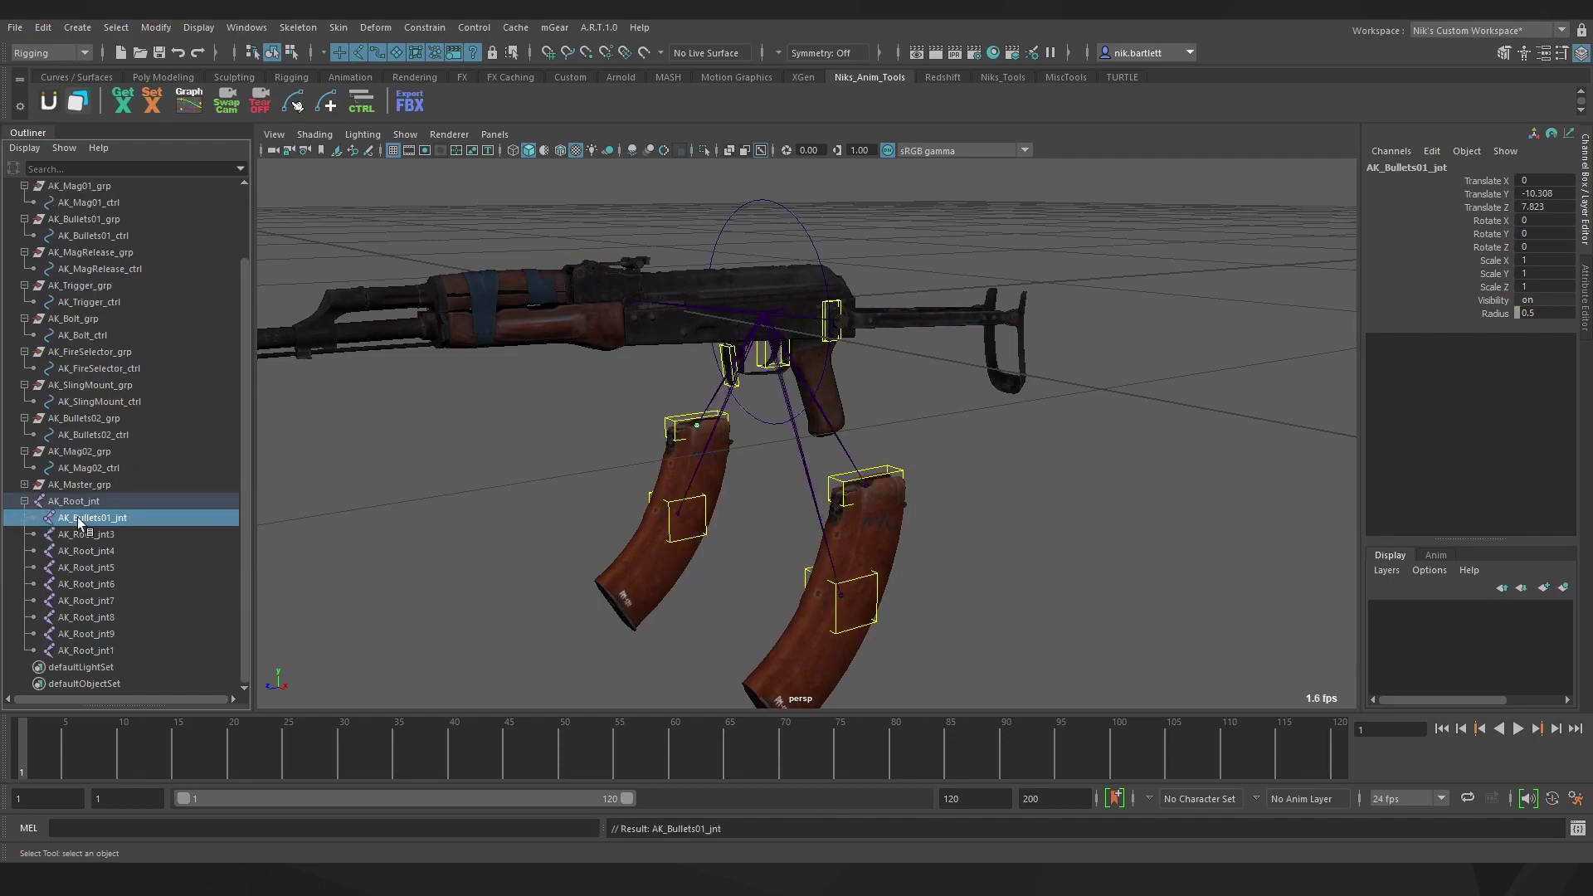
double_click(78, 534)
type("AK_Mag02_jnt")
key("Return")
double_click(80, 551)
type("AK_Bullet02_jnt")
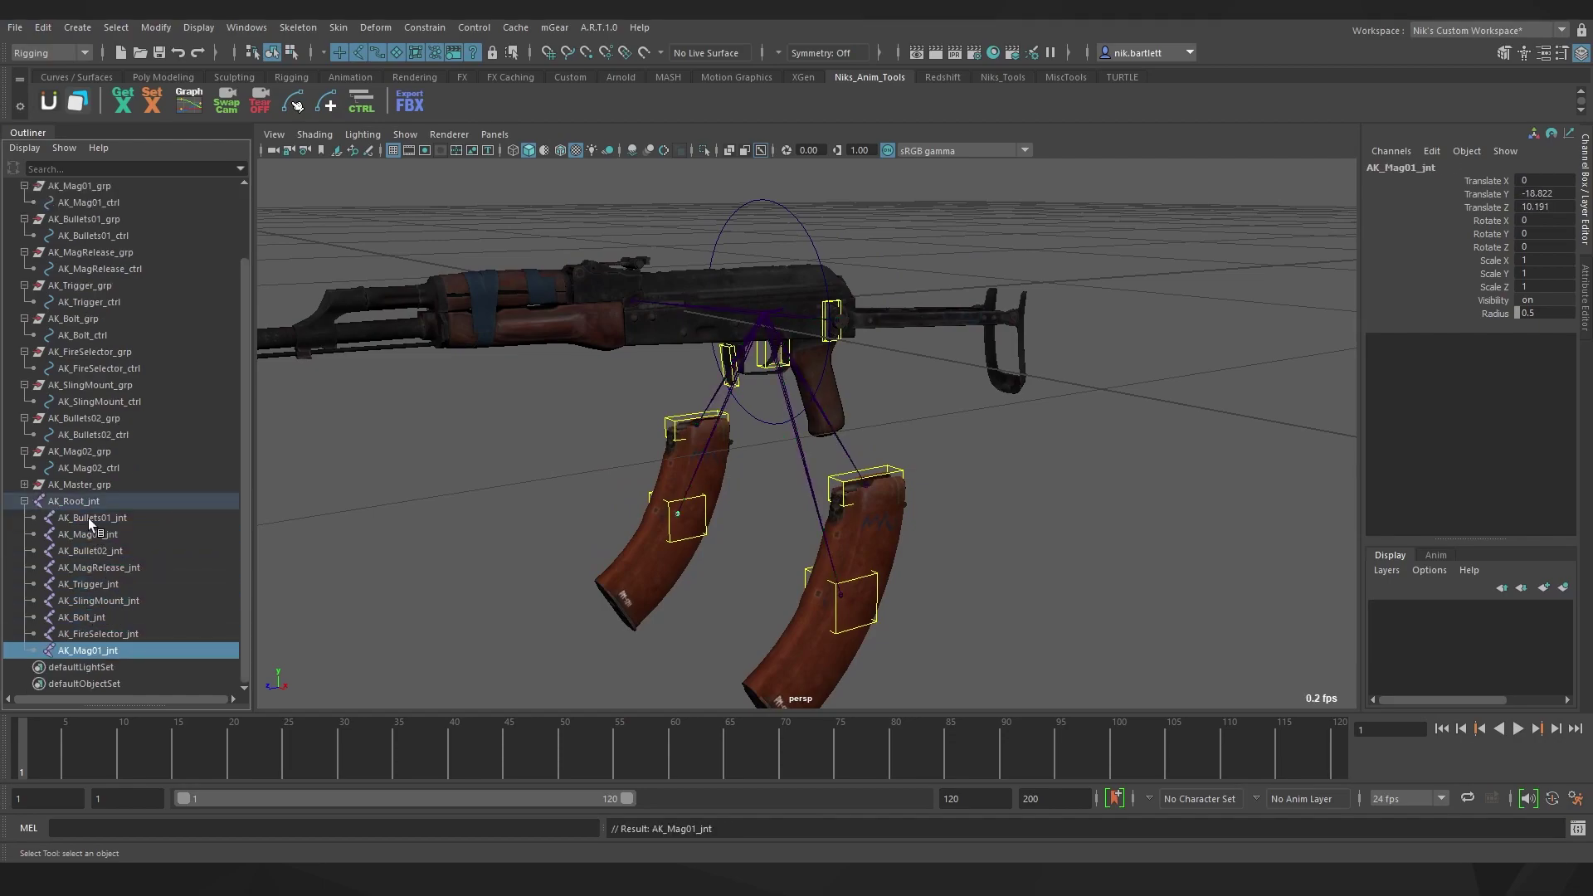
- Parent each bullets joint under its magazine joint, and correct the name AK_Bullet02_jnt to AK_Bullets02_jnt
left_click_drag(88, 516, 88, 650)
left_click(88, 552)
double_click(90, 555)
type("s")
key("Return")
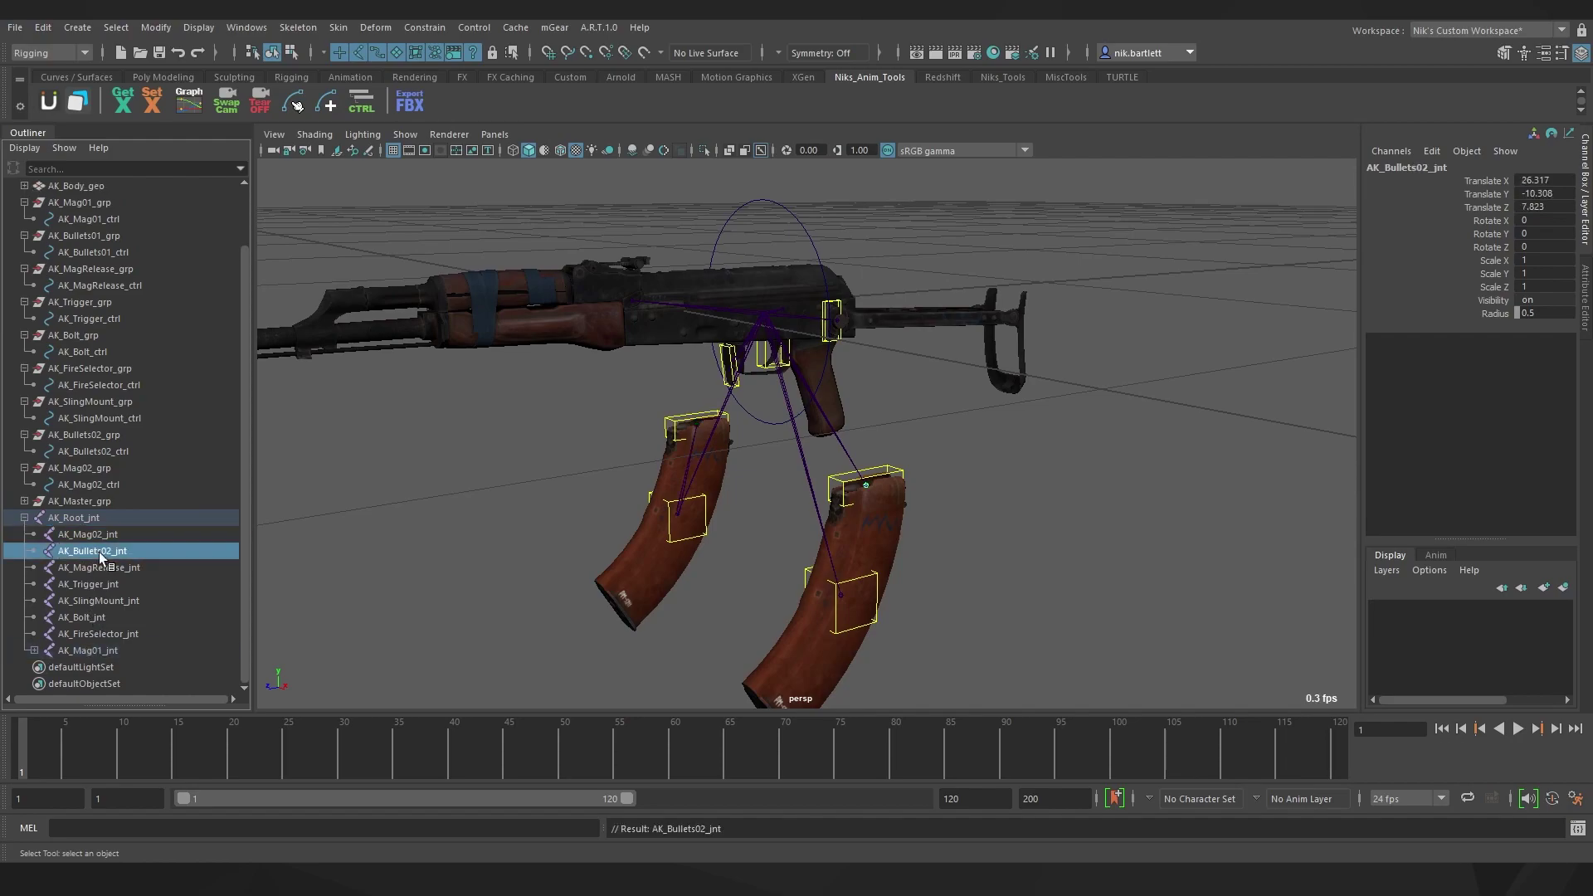
left_click_drag(91, 551, 91, 534)
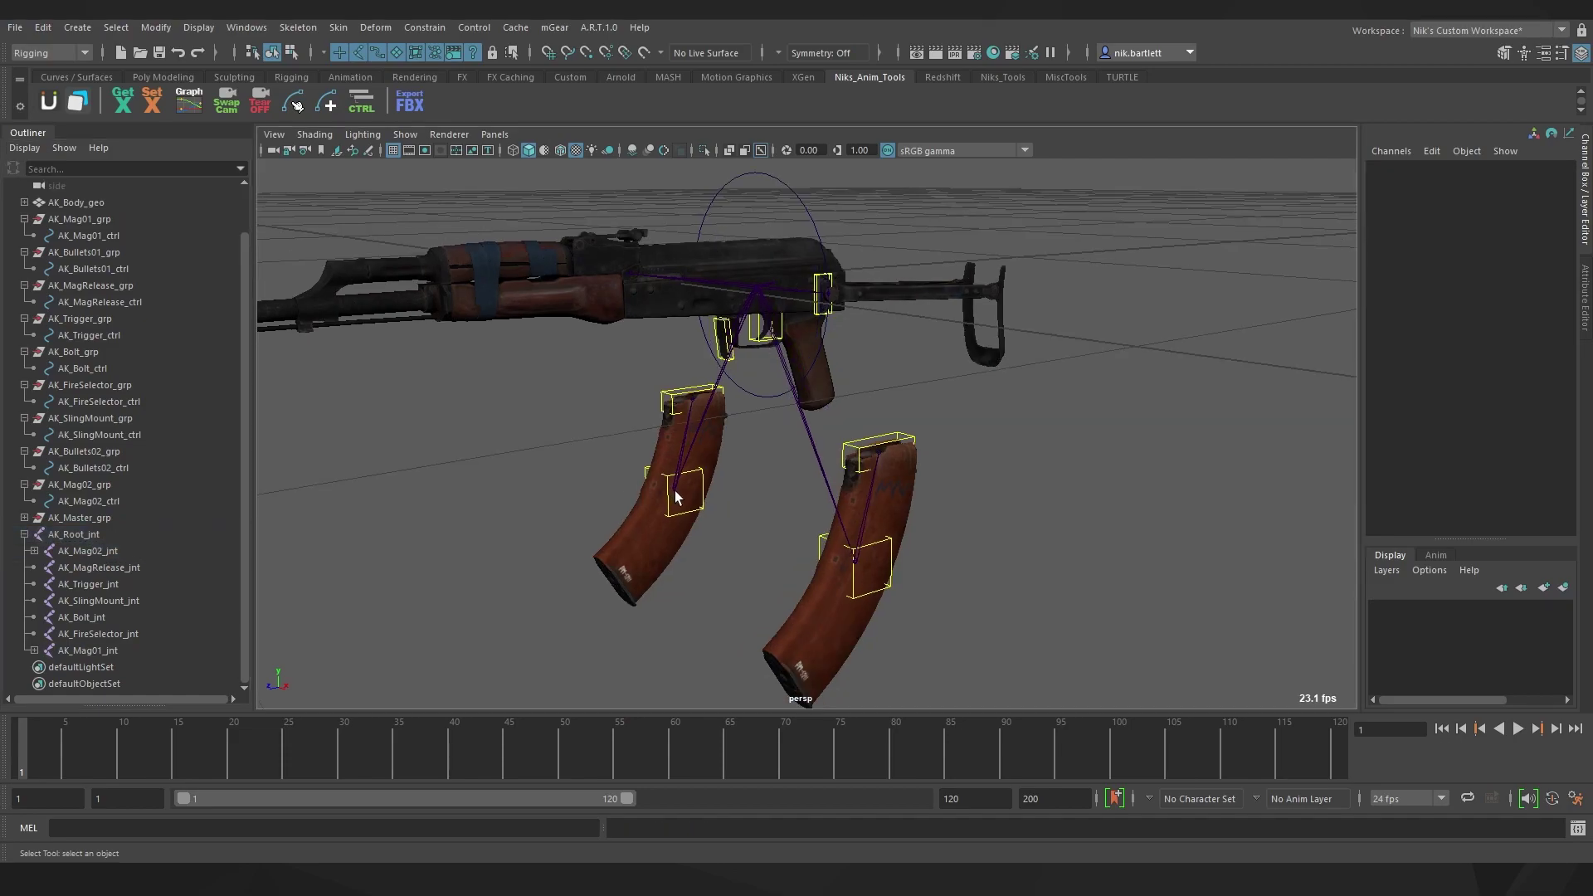
- Bind AK_Mag01_geo to AK_Mag01_jnt using Selected joints, Closest distance, Classic linear skinning and max influences 1
left_click(674, 496)
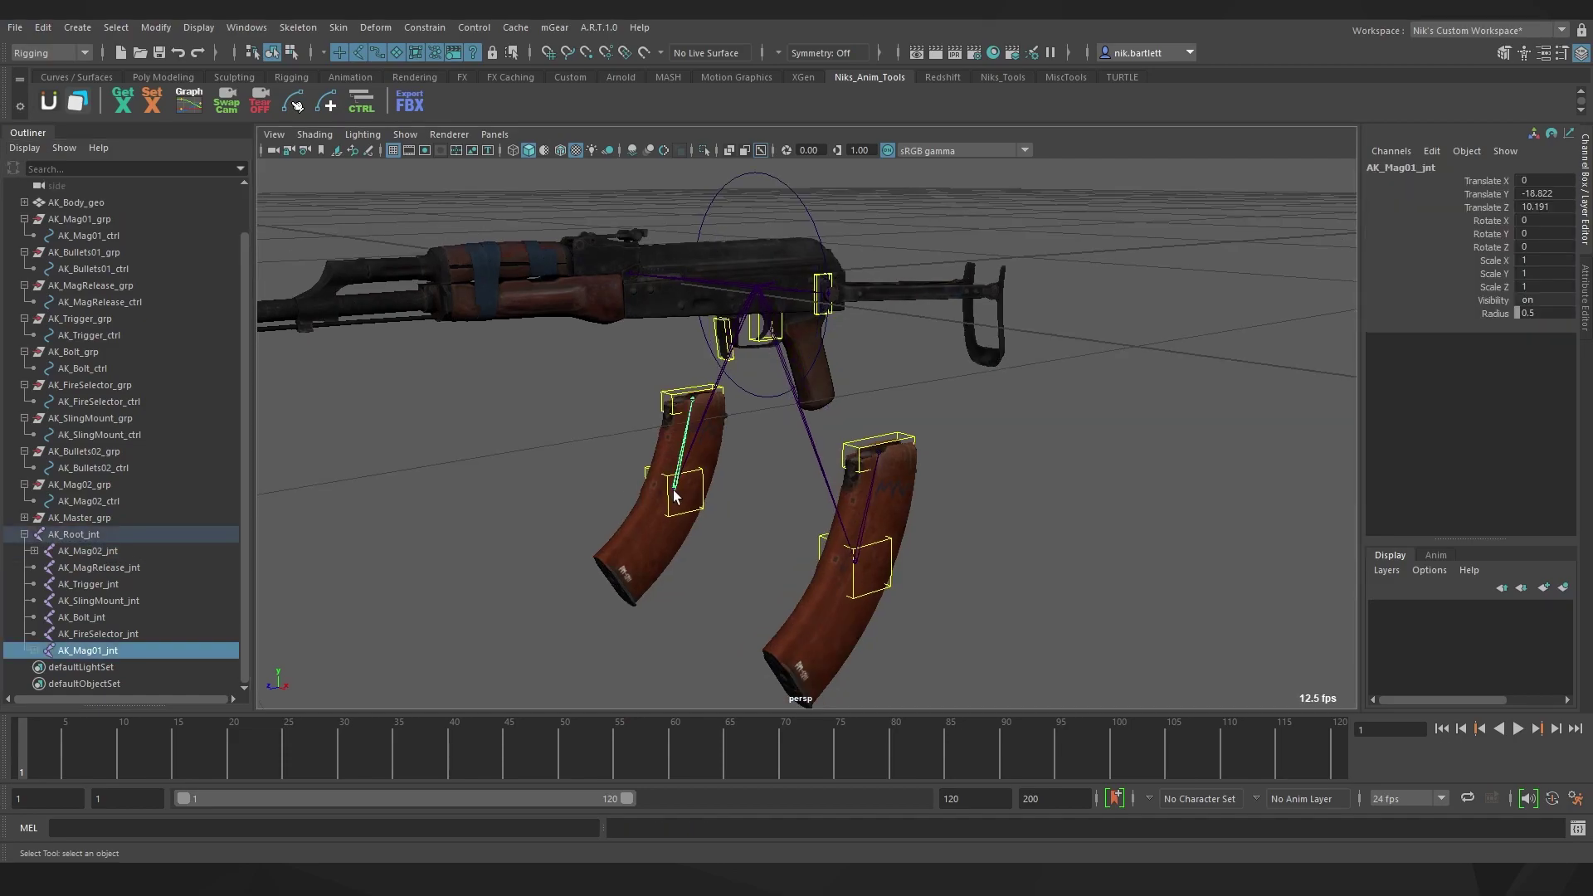
left_click(645, 528)
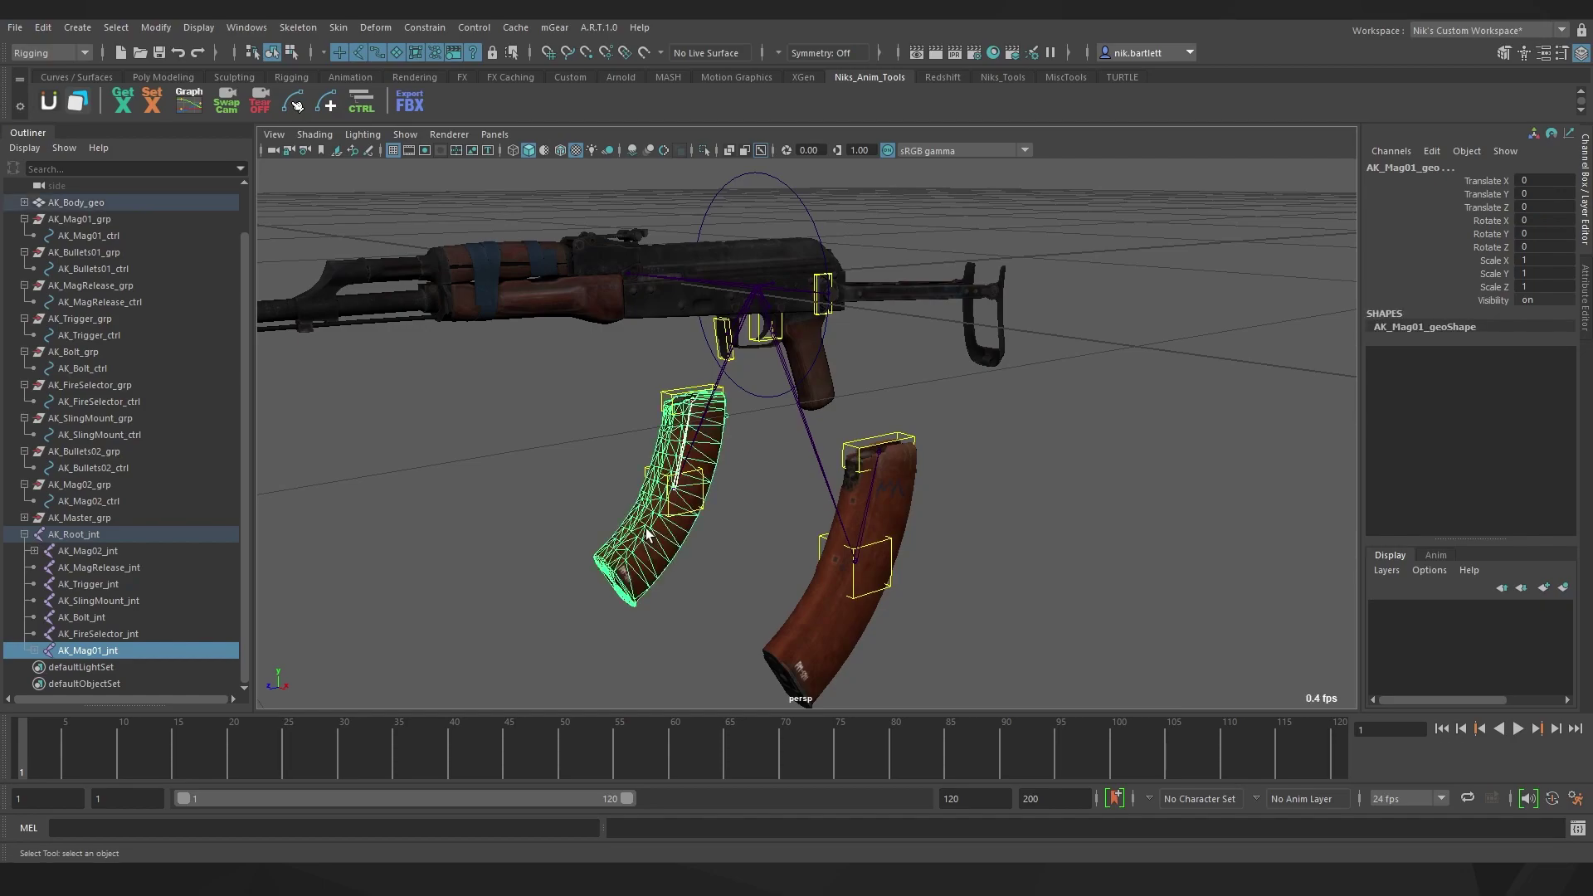
left_click(347, 29)
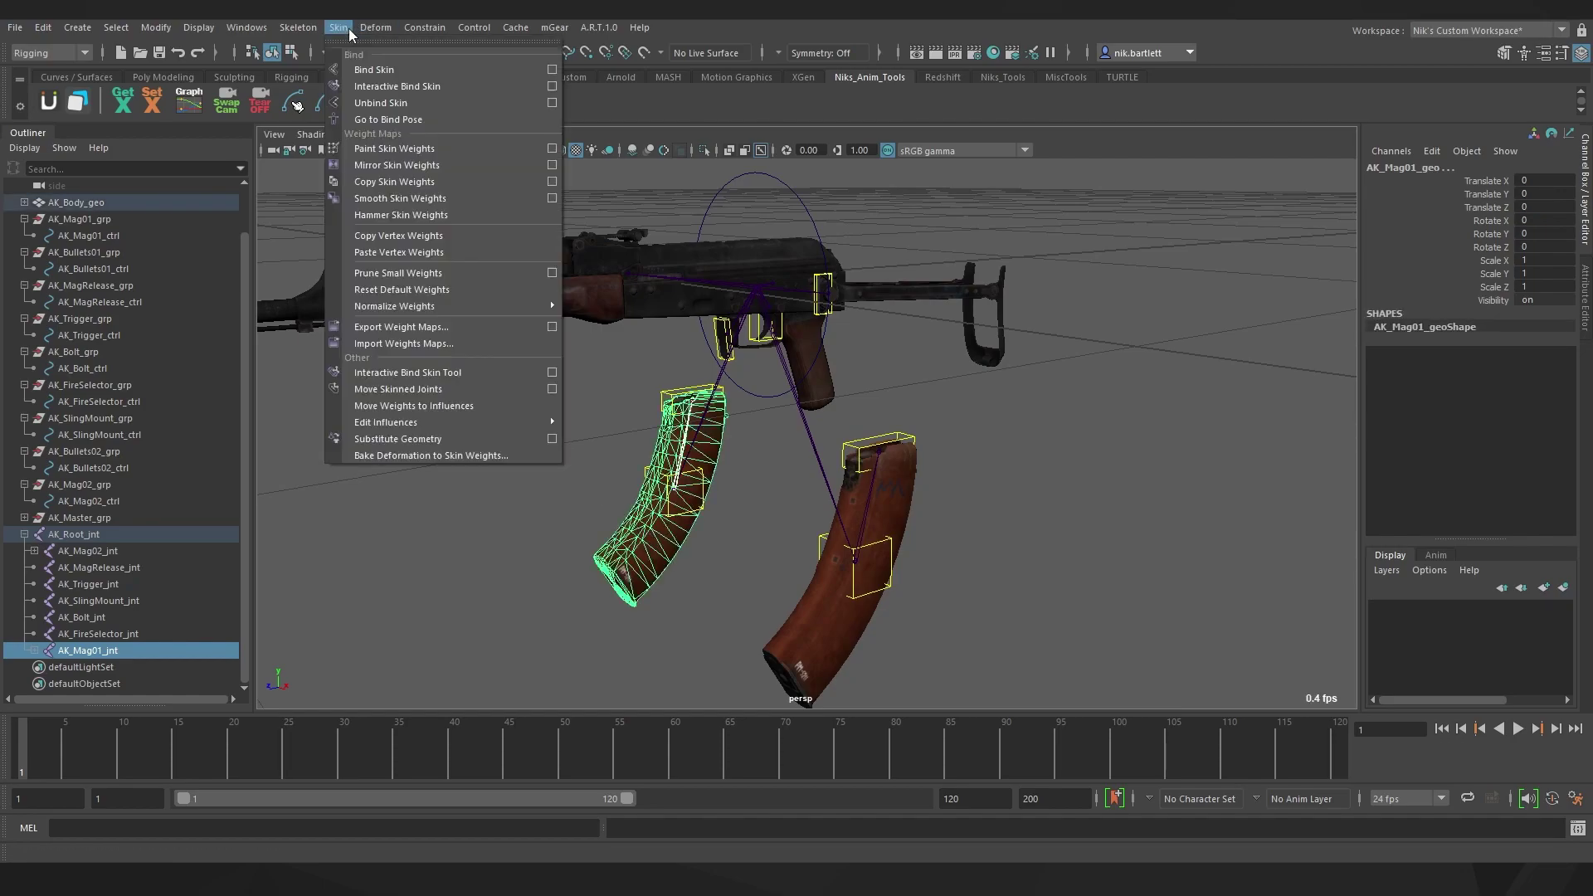
left_click(551, 69)
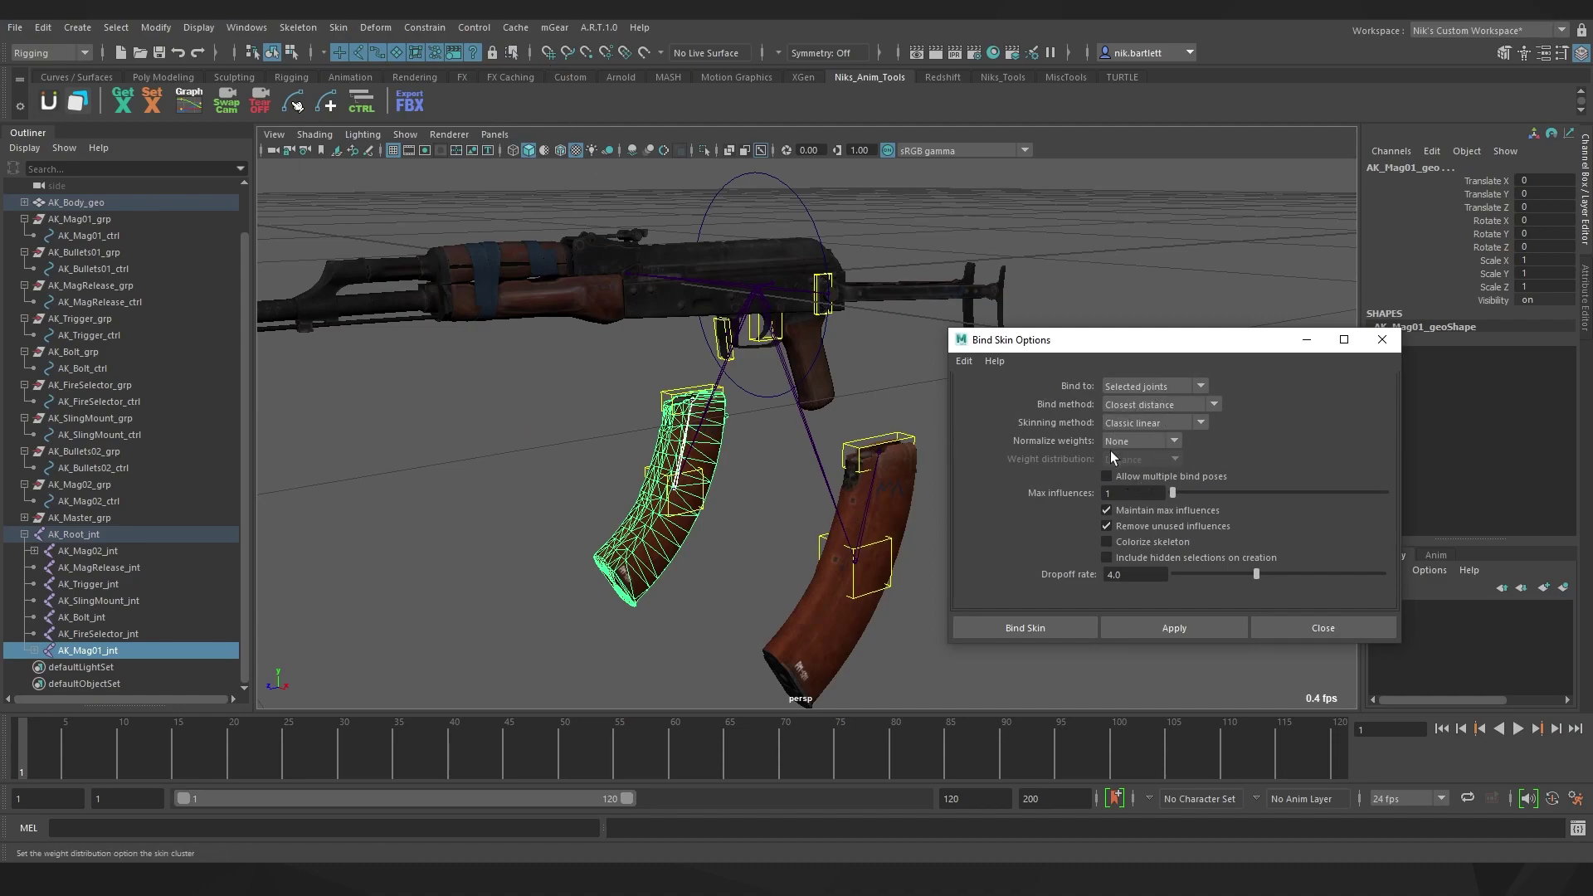
left_click(1037, 628)
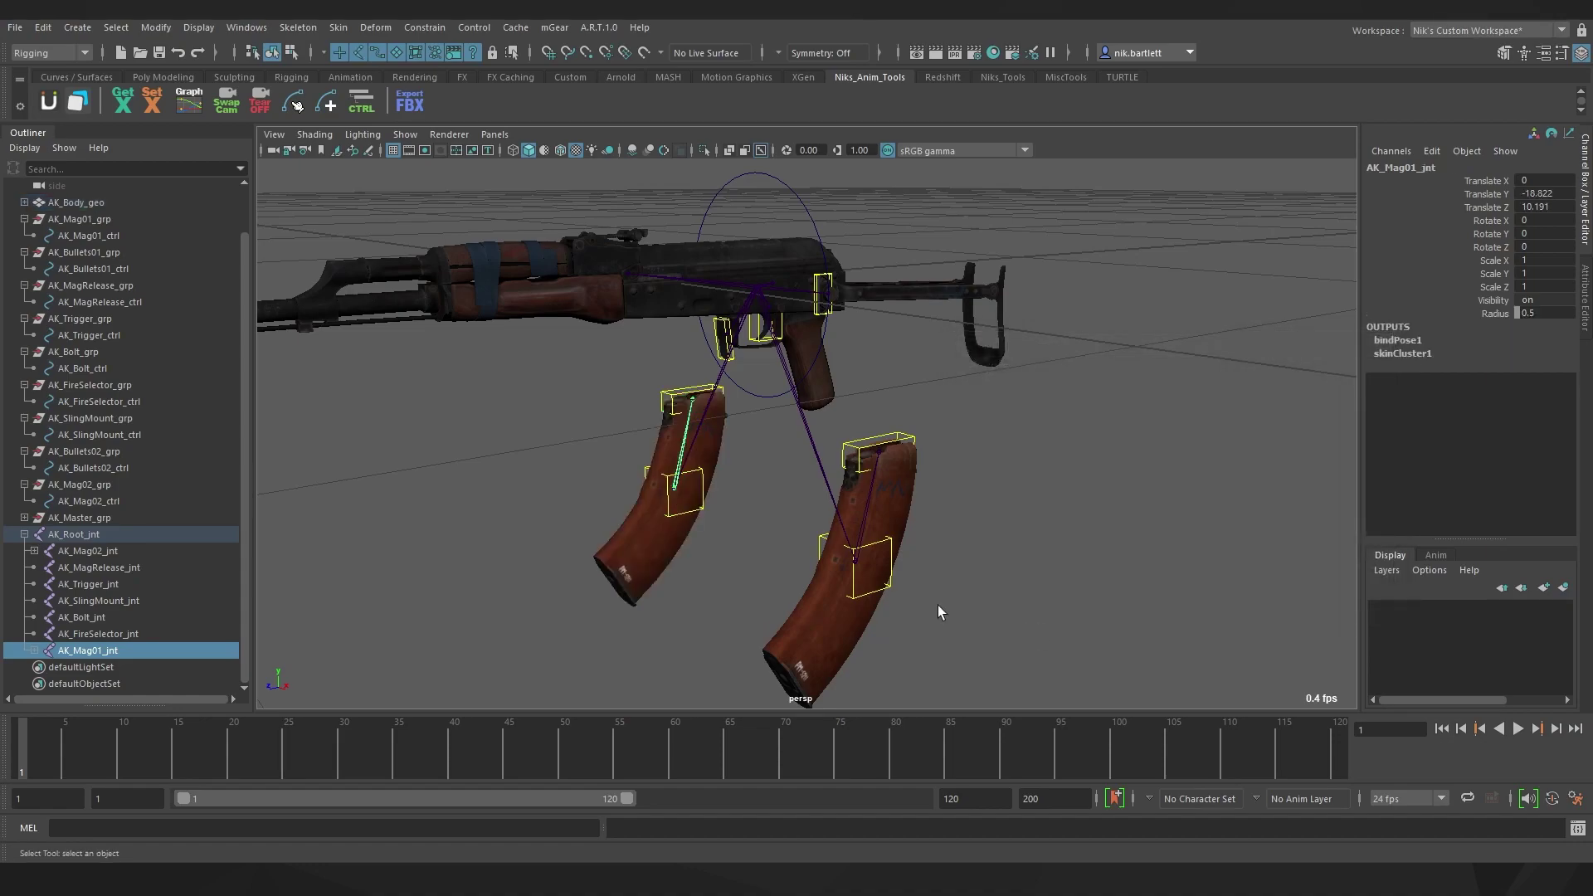
- Test the first magazine's bind by moving AK_Mag01_jnt, and undo the move
left_click(914, 601)
left_click(673, 494)
key("w")
left_click_drag(675, 497, 657, 458)
key("ctrl+z")
- Bind the first magazine's bullets geometry to AK_Bullets01_jnt with the same skin settings
scroll(657, 458, "up", 4)
key("q")
left_click(641, 383)
left_click(624, 384, "shift")
left_click(338, 29)
left_click(374, 70)
- Bind the second magazine's geometry to AK_Mag02_jnt
left_click(884, 637)
left_click(912, 564, "shift")
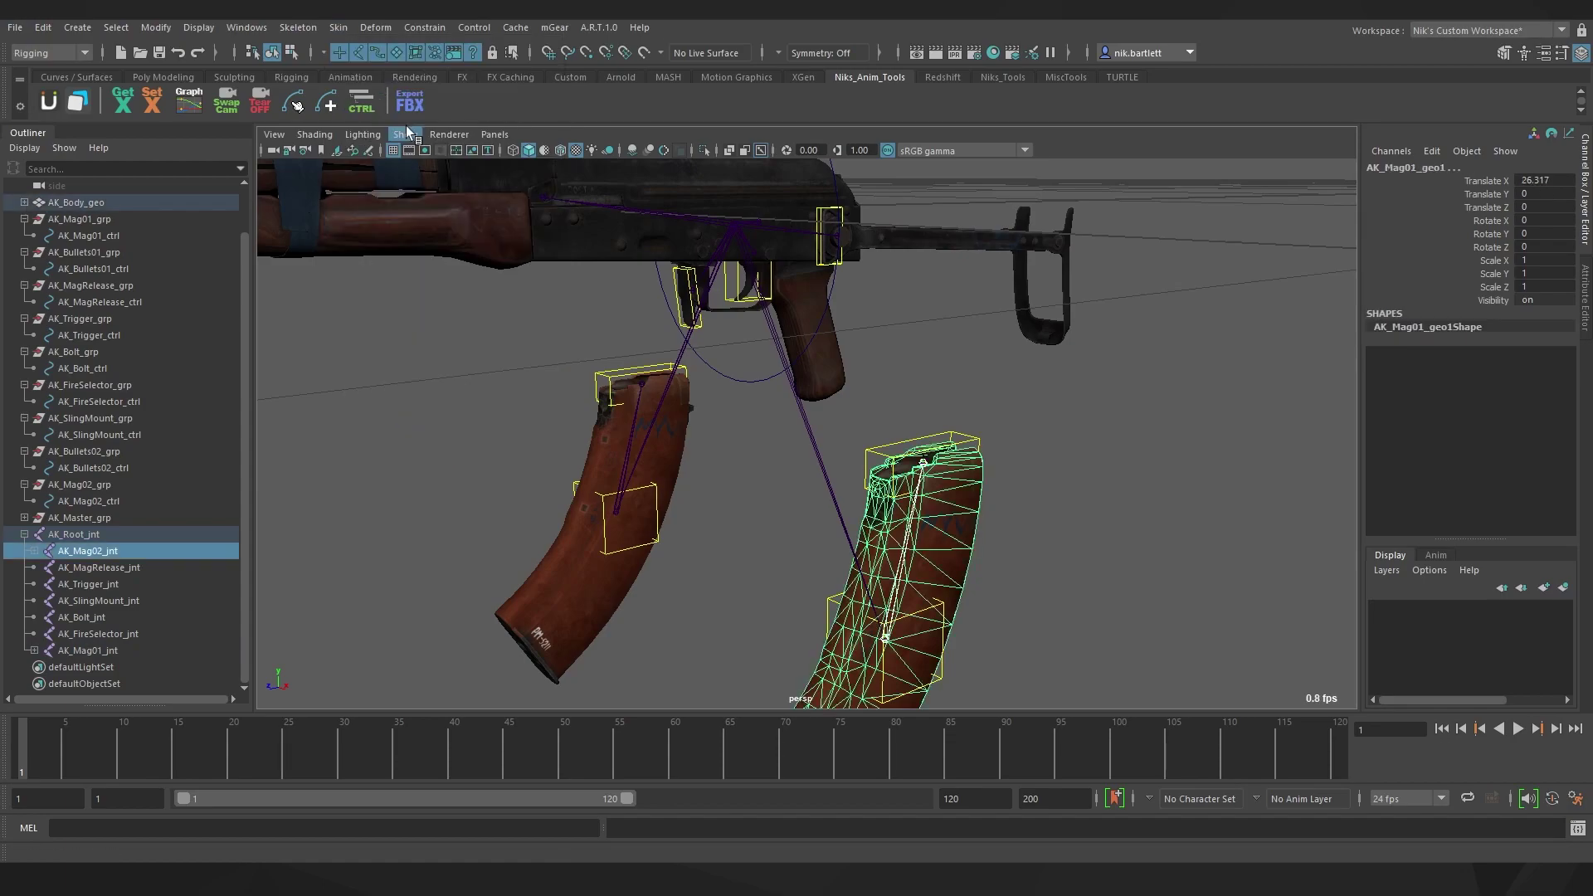
left_click(697, 506)
- Bind the remaining moving parts of the rifle to their matching joints
left_click(604, 421)
left_click(721, 446, "shift")
left_click(333, 34)
left_click(374, 70)
scroll(683, 366, "down", 3)
- Bind the rifle's body geometry to AK_Root_jnt
left_click(683, 365)
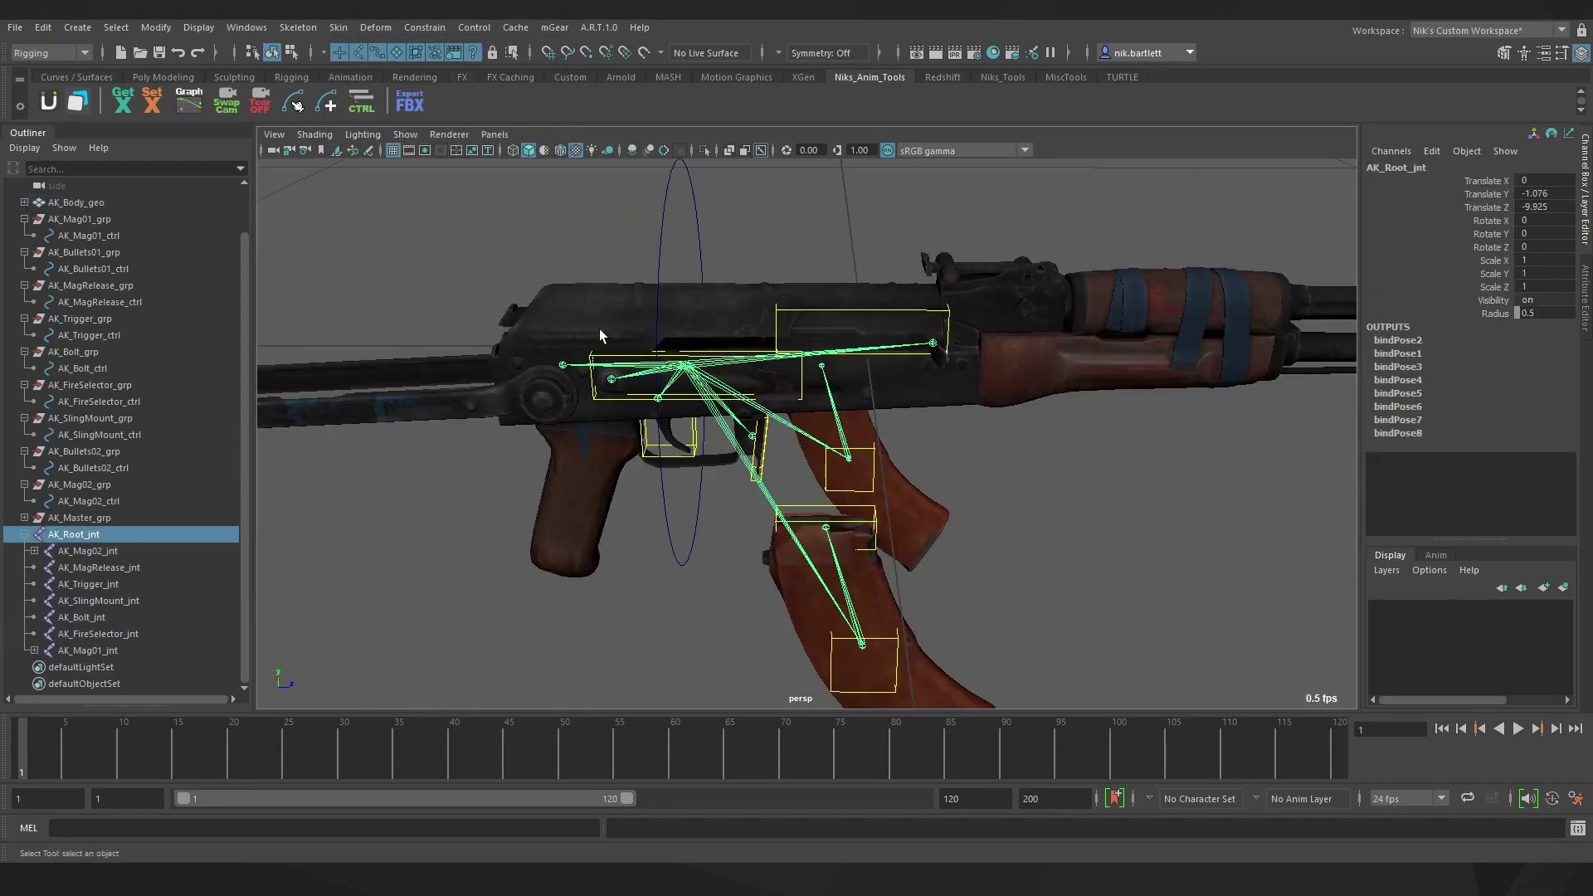
left_click(590, 324, "shift")
left_click(338, 27)
left_click(382, 68)
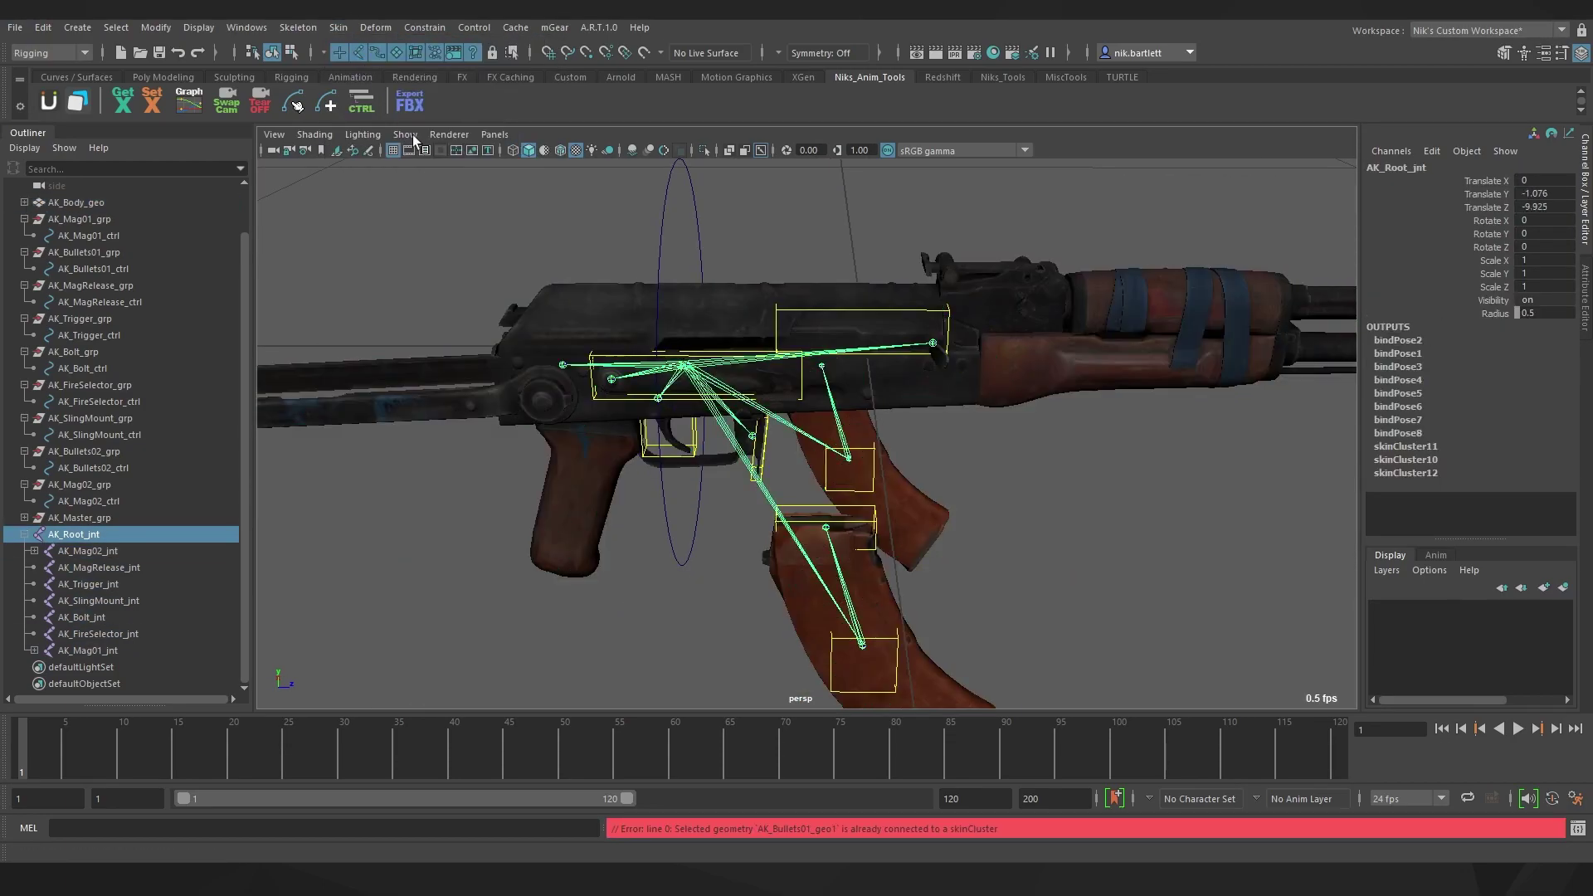
left_click(530, 232)
- Test the whole rifle's bind by moving AK_Root_jnt, undoing each move
left_click(688, 365)
key("w")
scroll(708, 400, "down", 3)
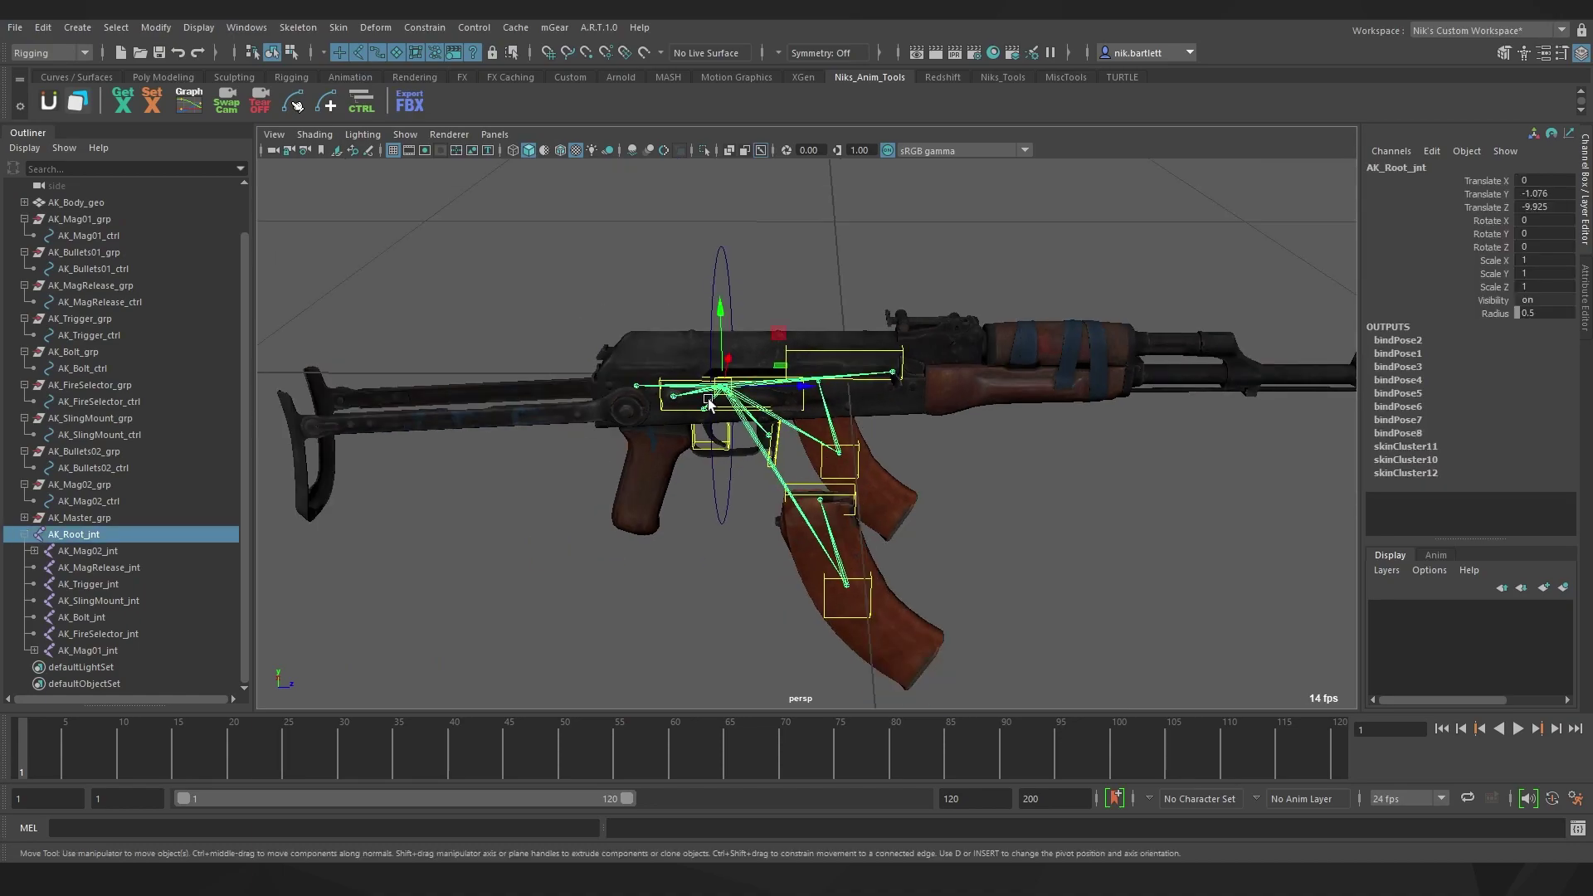
left_click_drag(721, 387, 679, 336)
key("ctrl+z")
left_click_drag(818, 450, 617, 449, "alt")
middle_click_drag(617, 450, 566, 386, "alt")
left_click_drag(767, 326, 709, 415)
key("ctrl+z")
- Test-move the first magazine's joint and AK_Bullets01_jnt, undoing each move
left_click(696, 487)
left_click_drag(696, 487, 745, 533)
key("ctrl+z")
key("q")
scroll(638, 448, "up", 4)
left_click(635, 406)
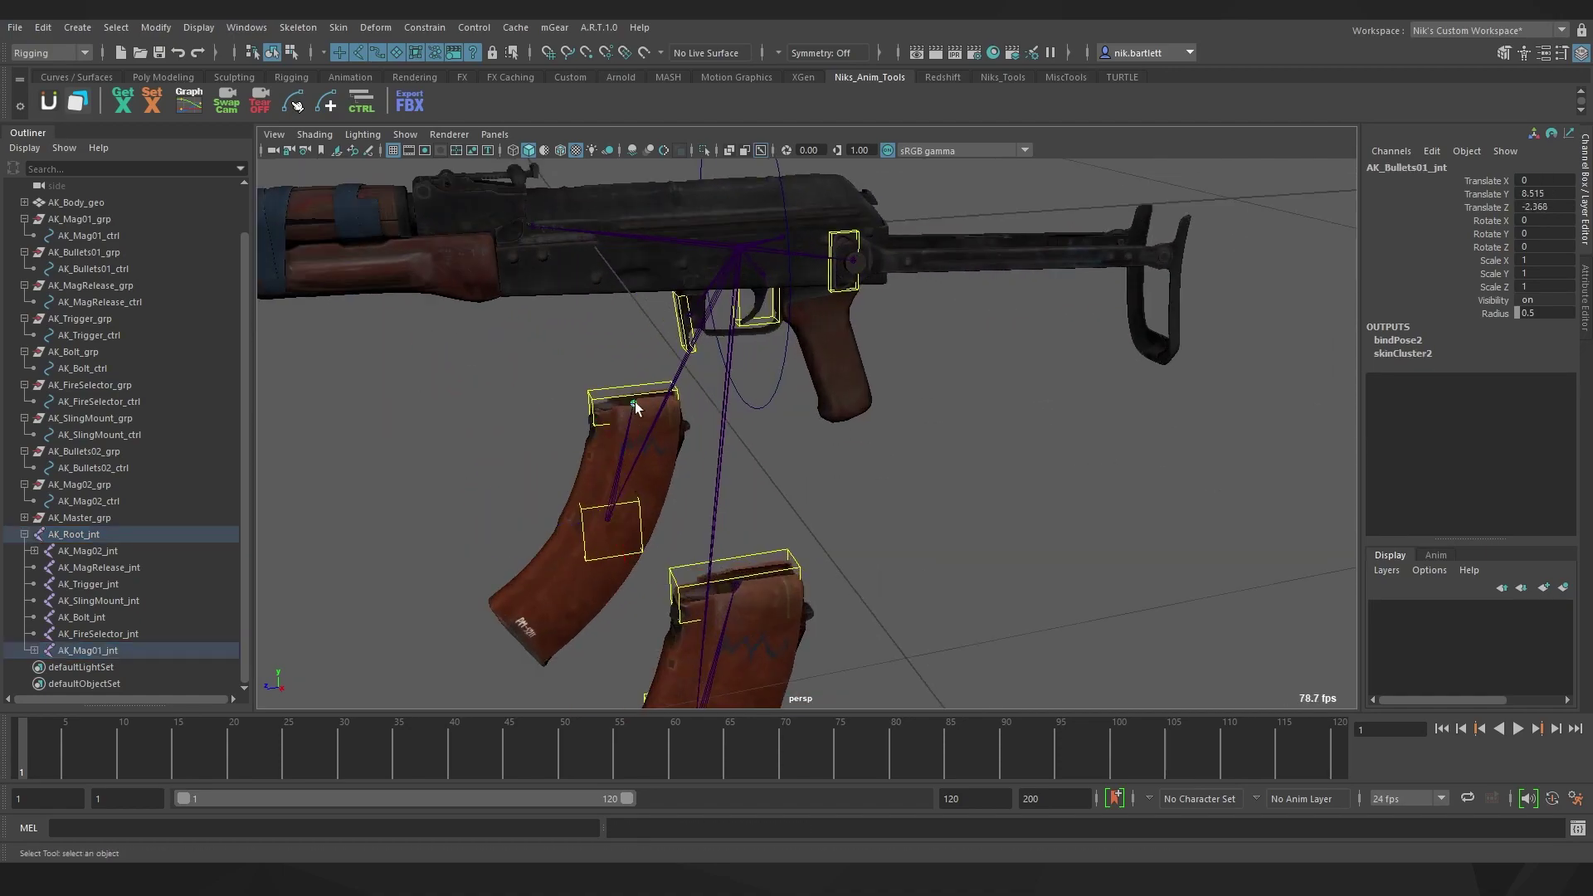
key("w")
left_click_drag(636, 405, 649, 334)
key("ctrl+z")
scroll(713, 439, "down", 4)
key("q")
left_click(852, 465)
left_click_drag(853, 466, 730, 472, "alt")
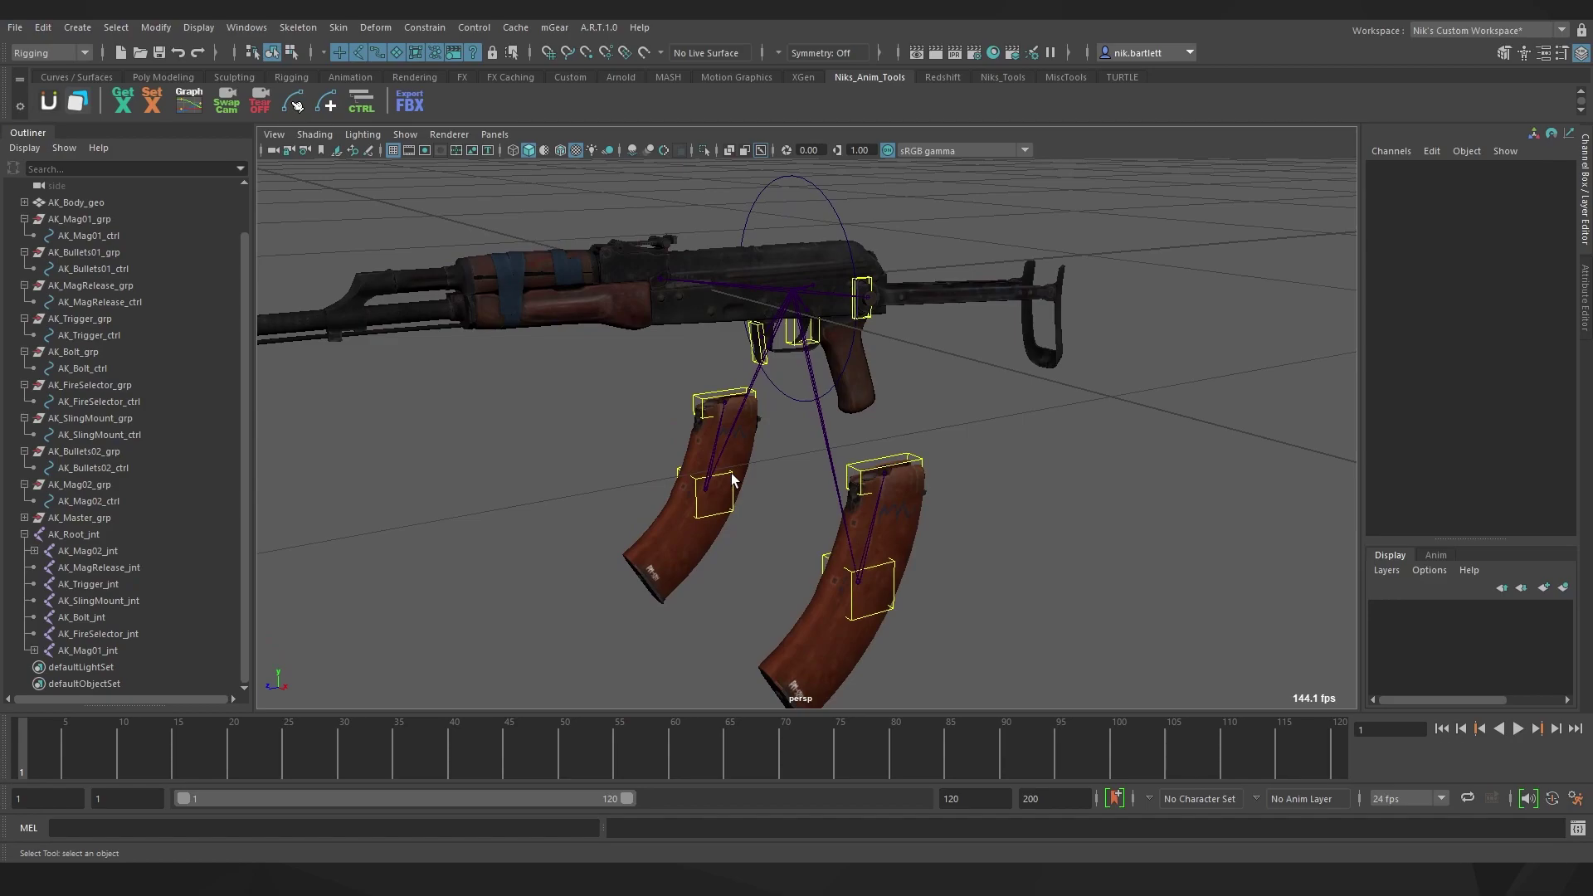
- Parent-constrain AK_Mag01_jnt to AK_Mag01_ctrl with Maintain offset on and all translate and rotate axes
left_click(729, 478)
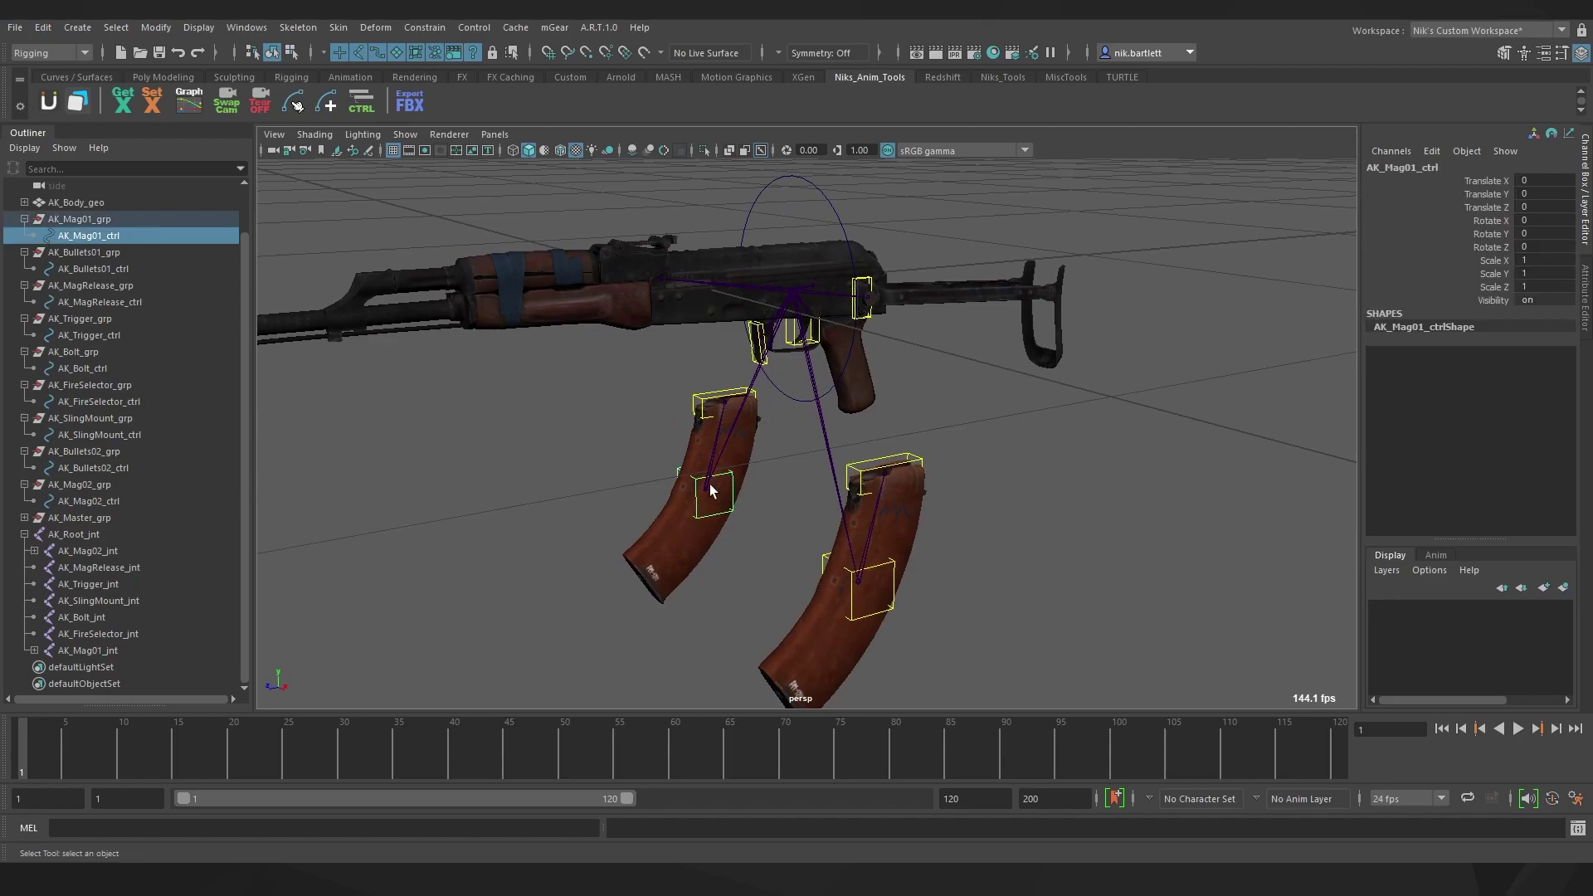
left_click(703, 481, "shift")
left_click(440, 28)
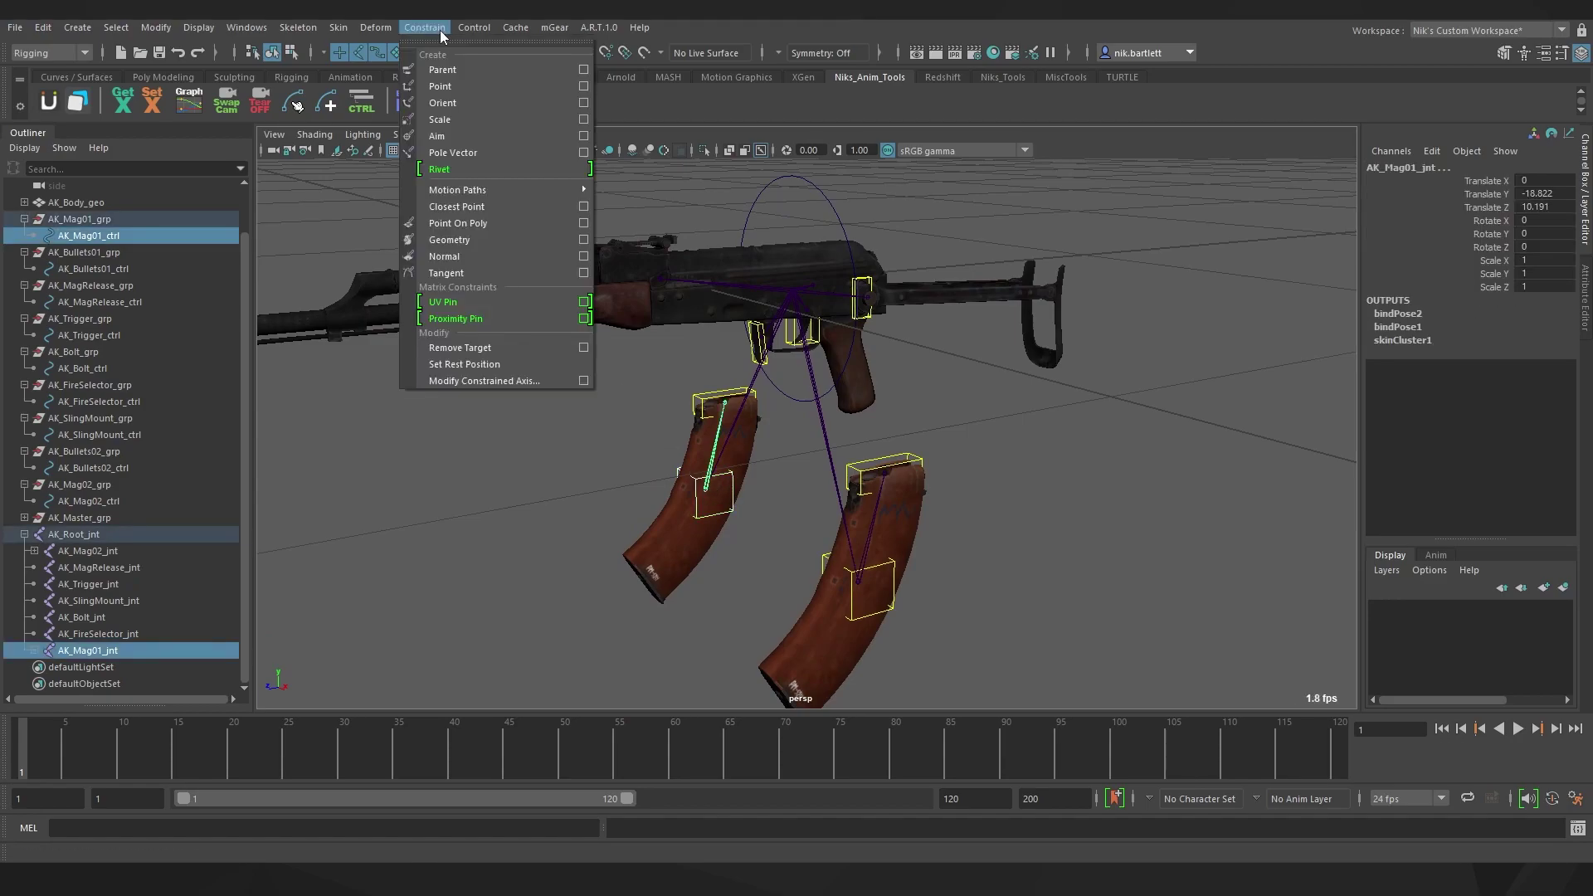
left_click(583, 72)
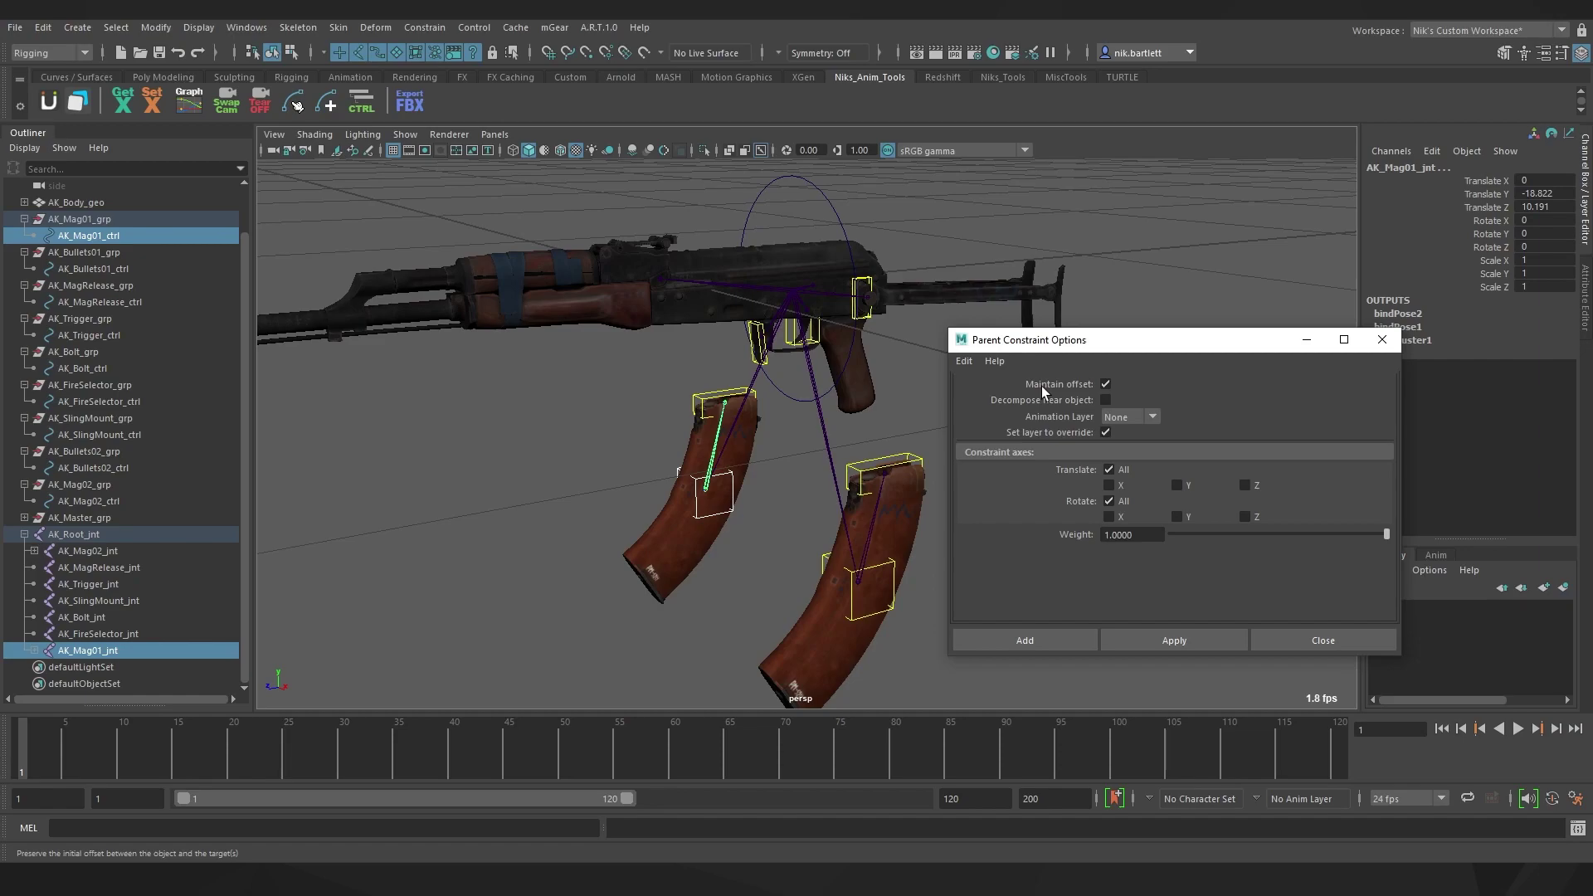
left_click(1012, 636)
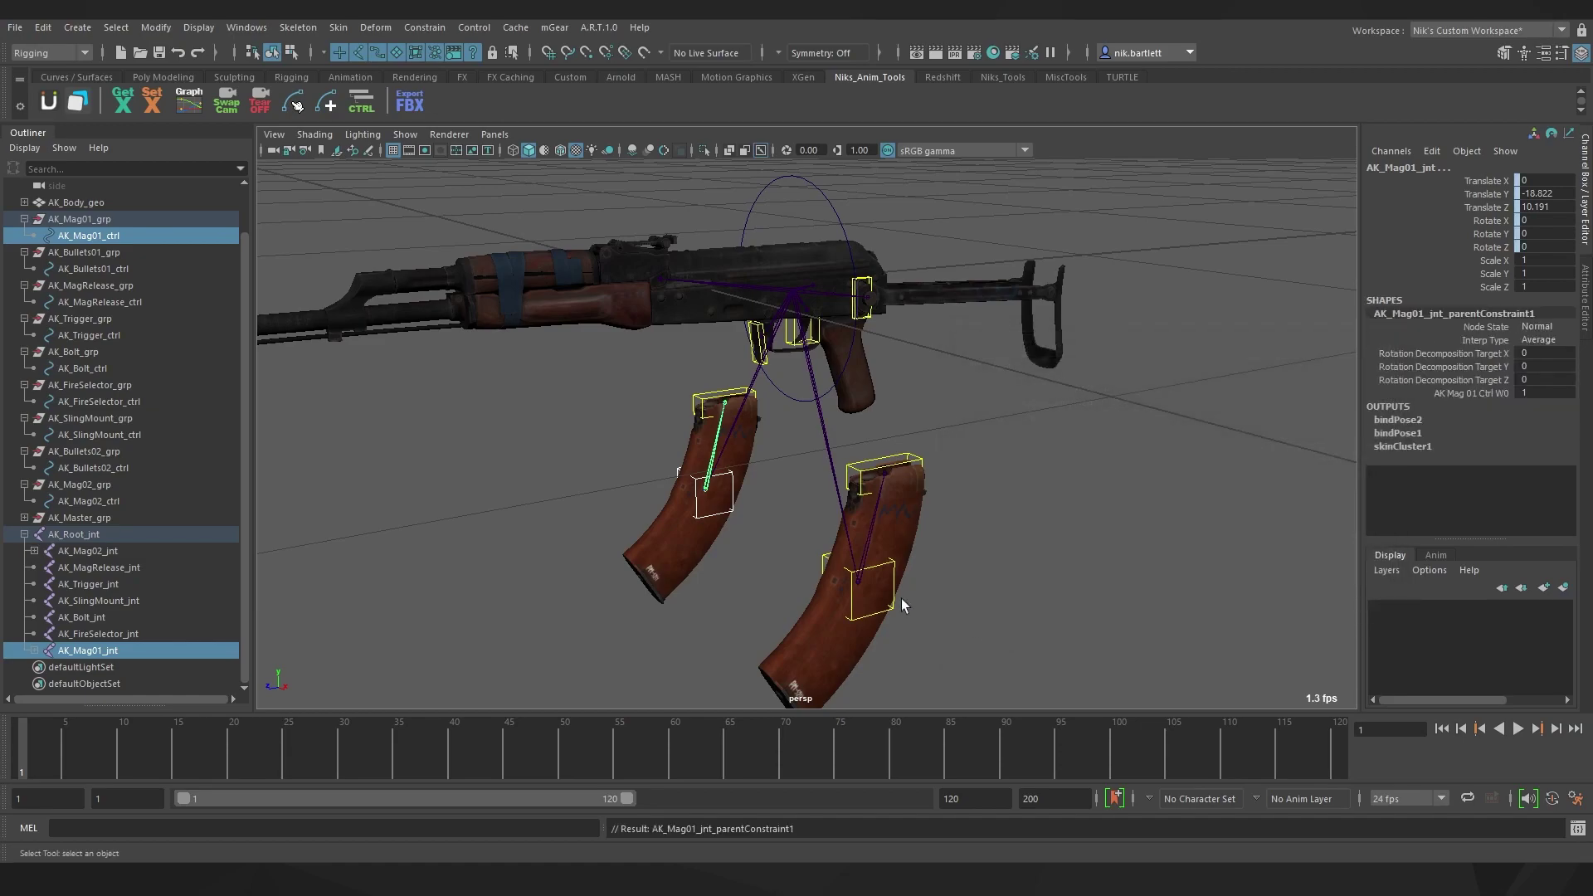
- Test the magazine constraint by moving AK_Mag01_ctrl, and undo the move
left_click(749, 575)
left_click(732, 478)
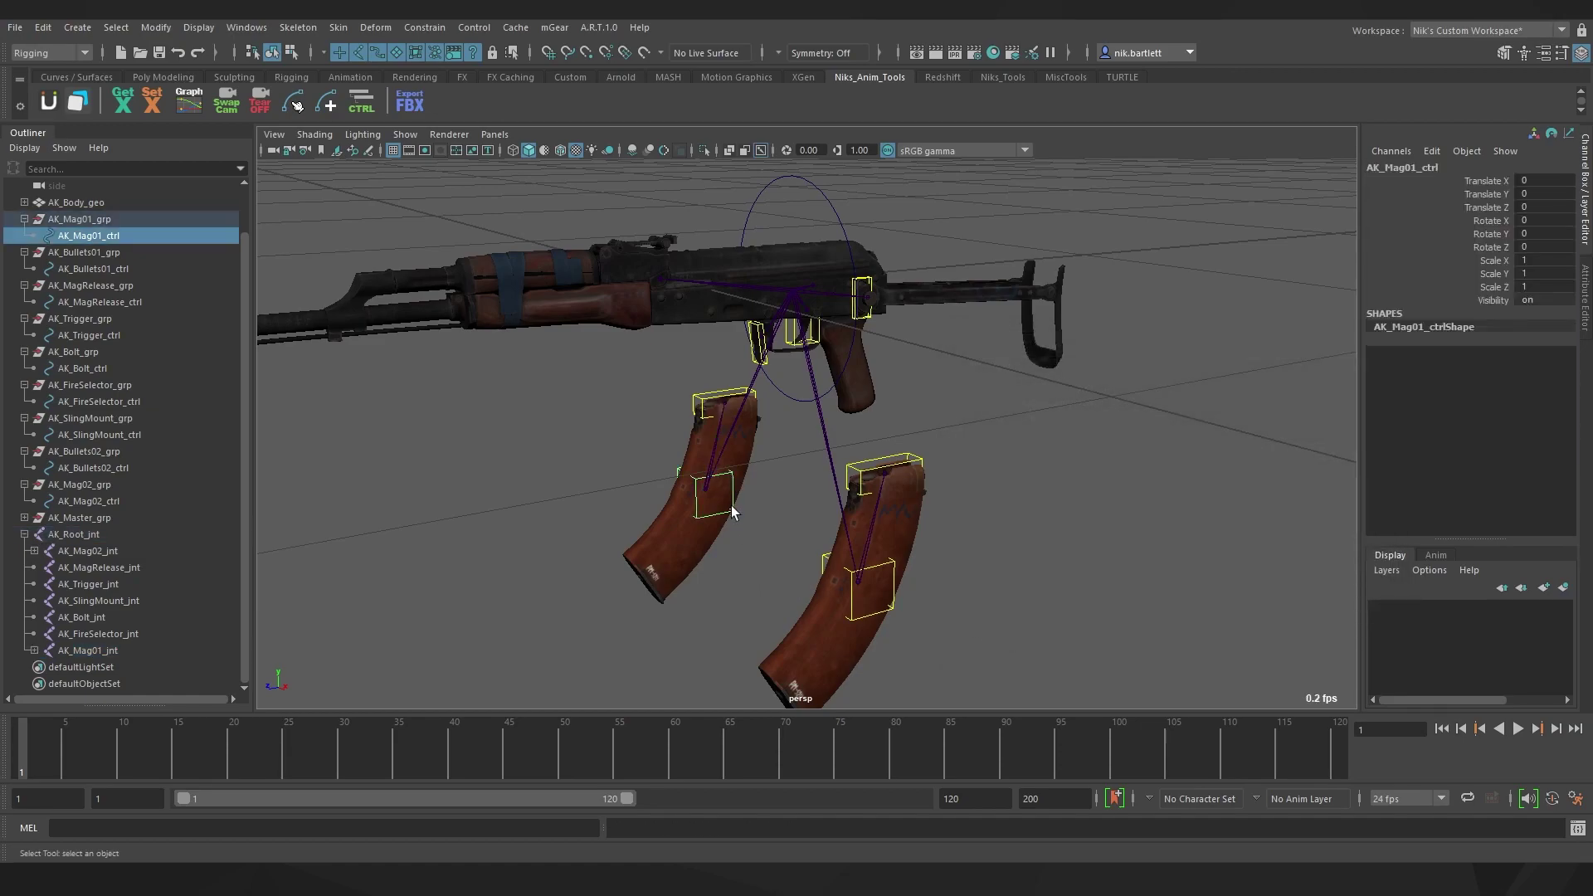
key("w")
mouse_move(713, 489)
left_mouse_down()
mouse_move(633, 475)
mouse_move(730, 512)
left_mouse_up()
key("ctrl+z")
- Parent-constrain AK_Bullets01_jnt to AK_Bullets01_ctrl, and bring up the rigging tool set with Parent Constraint
scroll(718, 496, "up", 5)
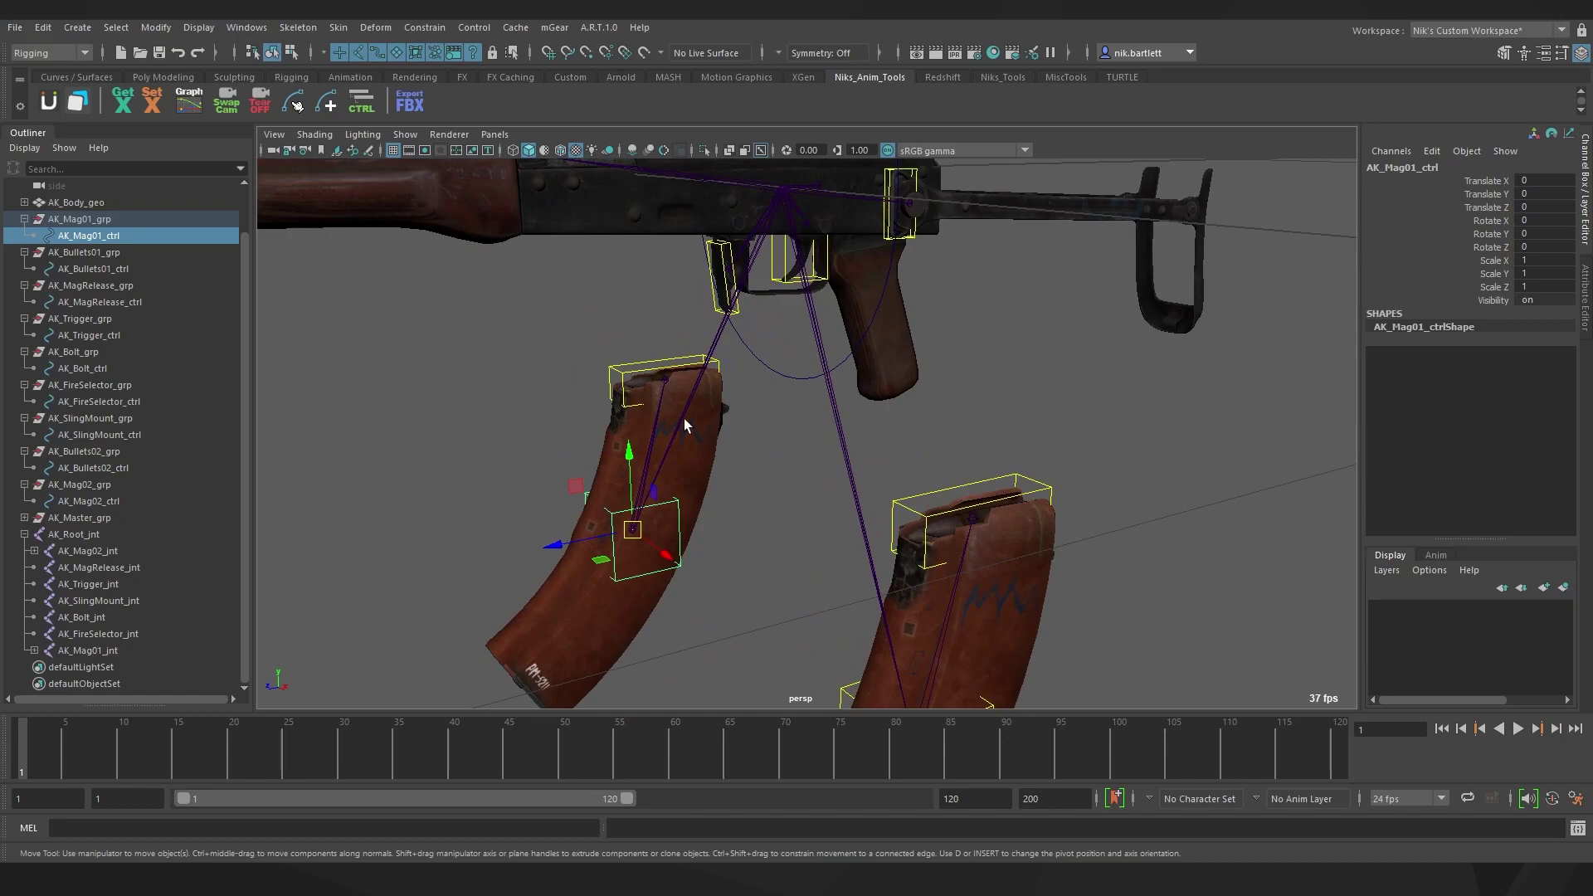
key("q")
left_click(661, 379)
left_click(435, 28)
left_click(446, 54)
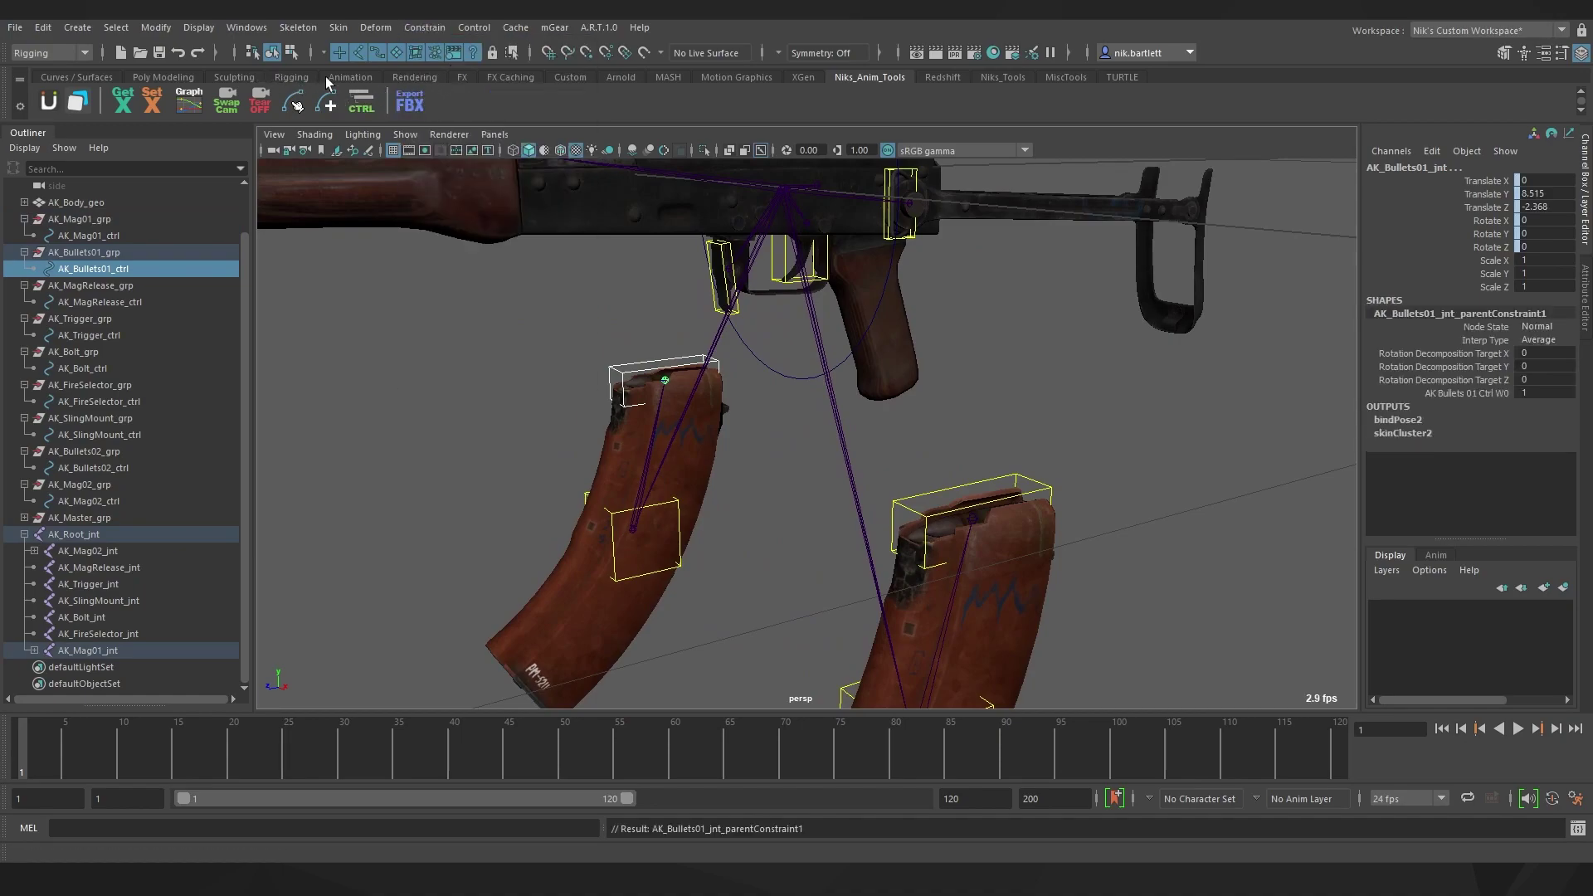
left_click(290, 77)
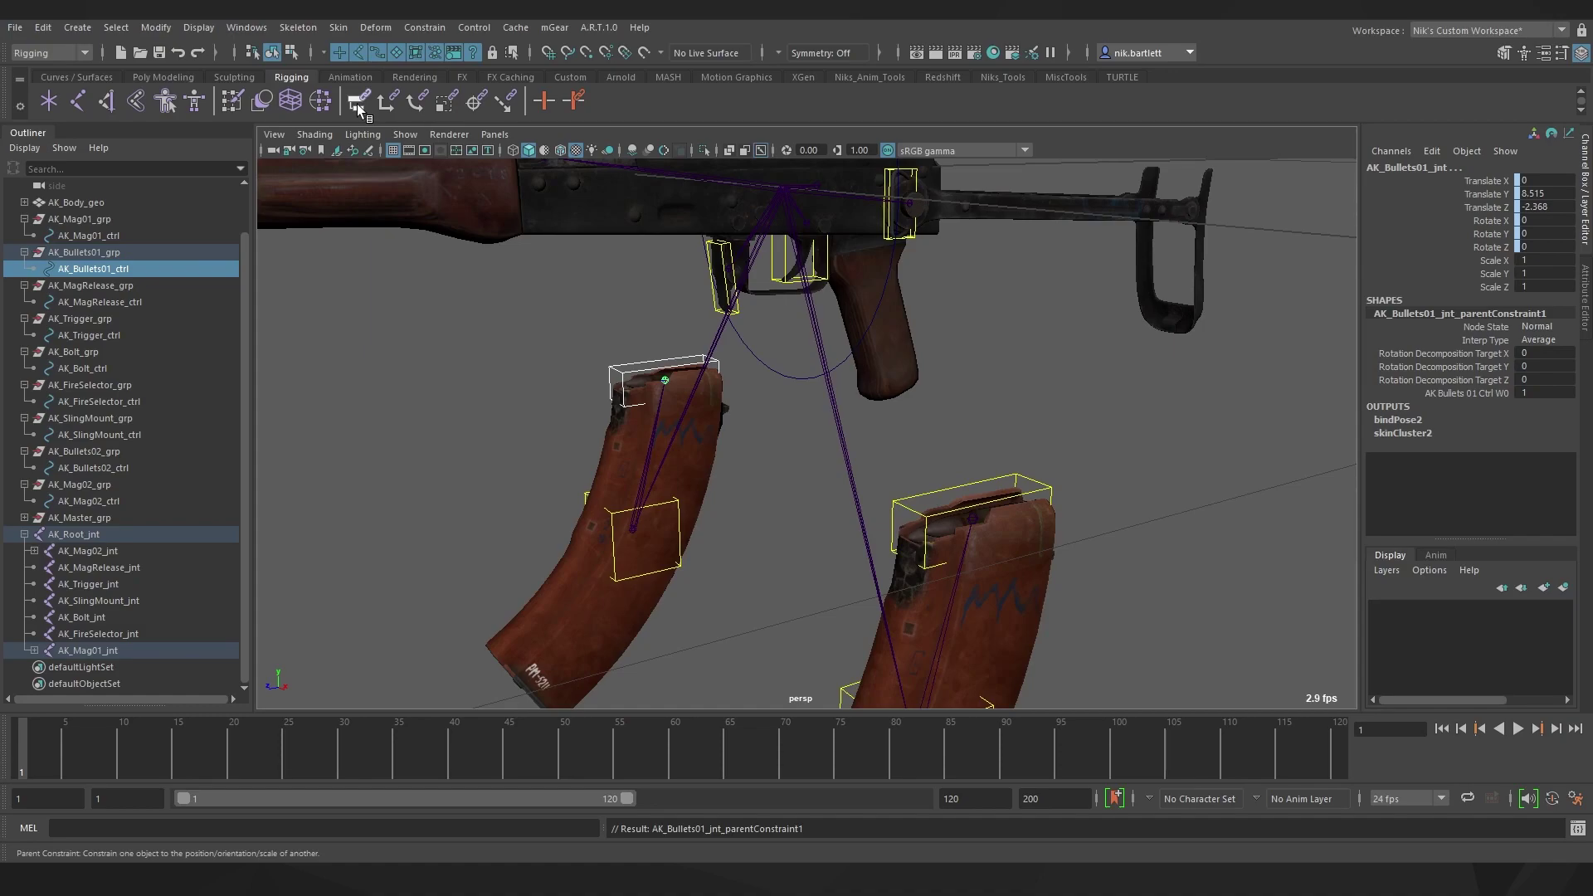
- Parent-constrain the second magazine's joints and the receiver part joints to their matching controls
scroll(639, 402, "down", 5)
left_click(945, 495)
left_click(960, 471, "shift")
left_click(358, 101)
scroll(813, 315, "up", 5)
left_click(892, 341)
left_click(936, 352)
left_click_drag(830, 340, 888, 346, "alt")
left_click(960, 331)
left_click(358, 101)
- Parent-constrain the last part joint to its control, and AK_Root_jnt to AK_Master_ctrl
left_click(384, 286)
left_click(415, 313, "shift")
left_click(359, 102)
left_click(782, 296, "shift")
left_click(358, 101)
- Test the root constraint by moving AK_Master_ctrl, undo the move and clear the selection
left_click(841, 363)
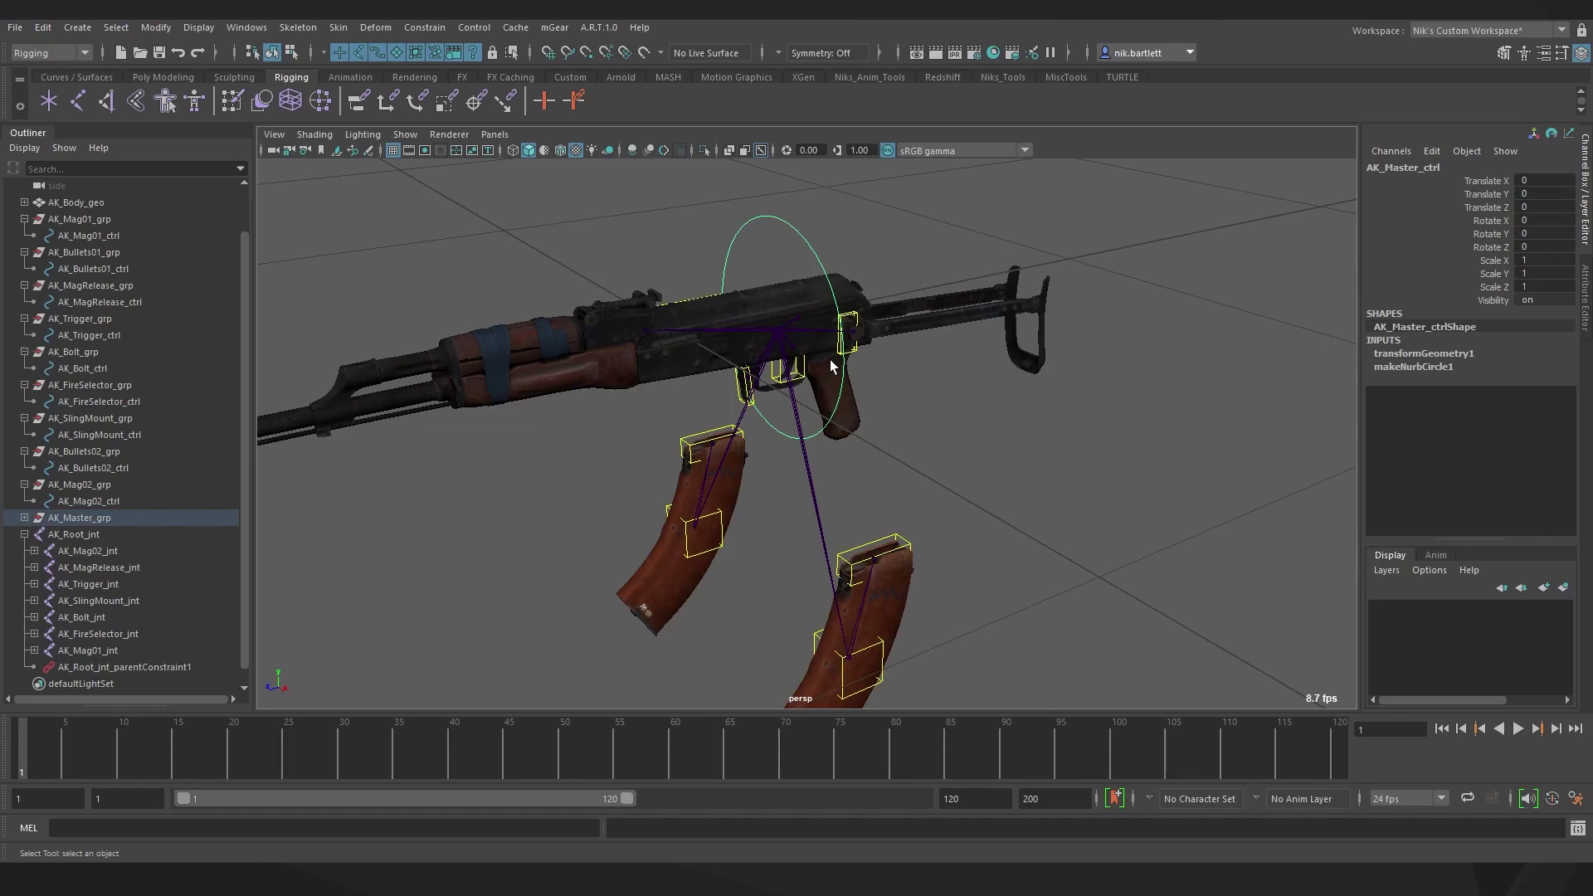
key("w")
left_click_drag(779, 335, 769, 383)
key("ctrl+z")
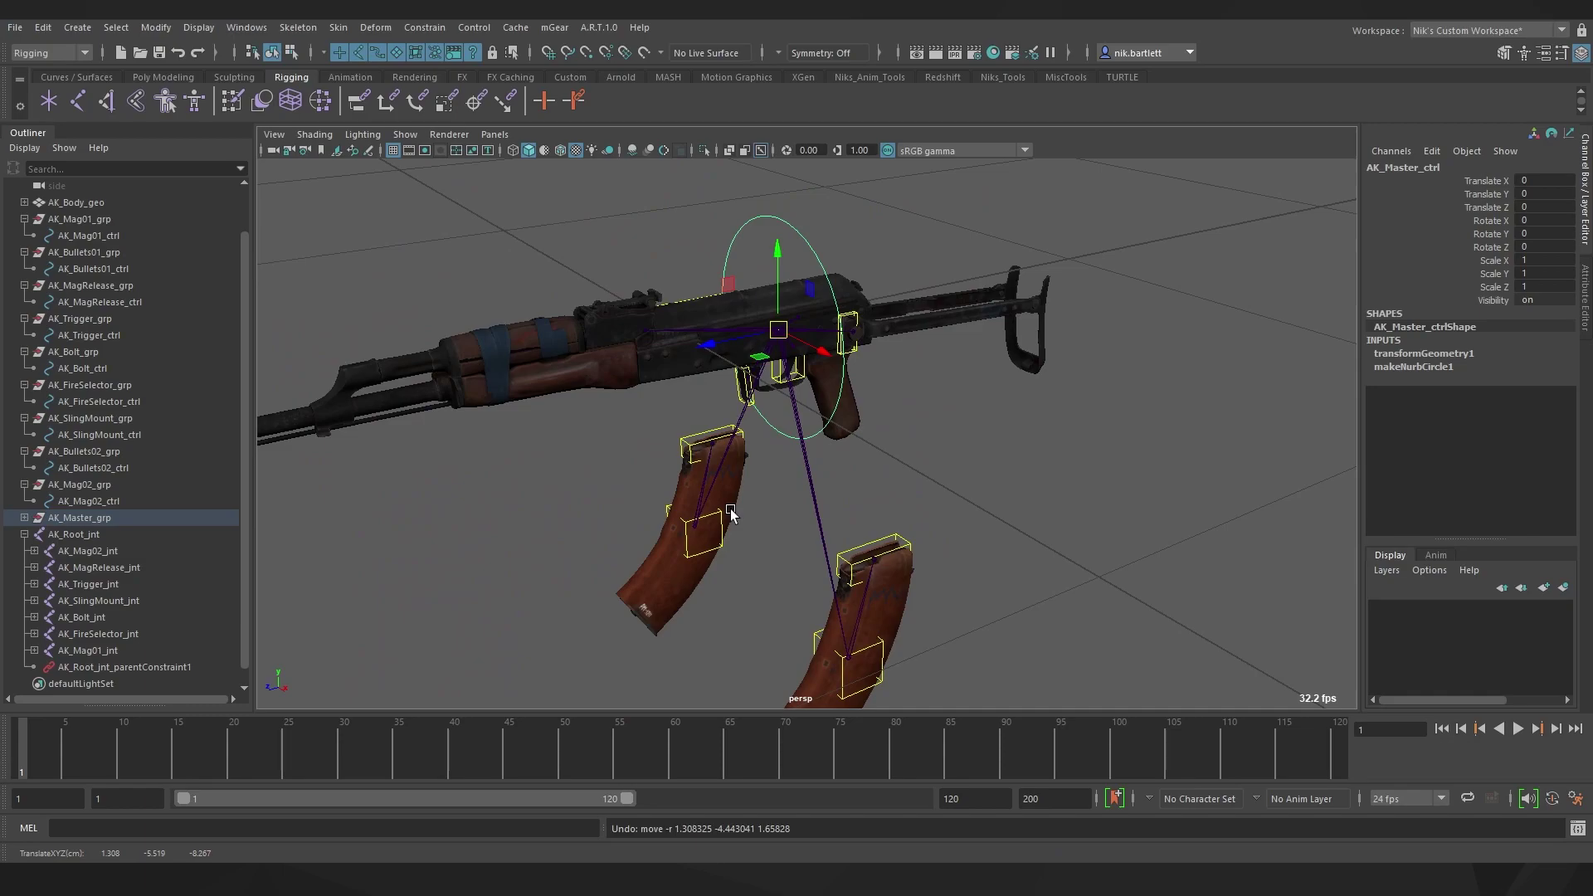
left_click(545, 383)
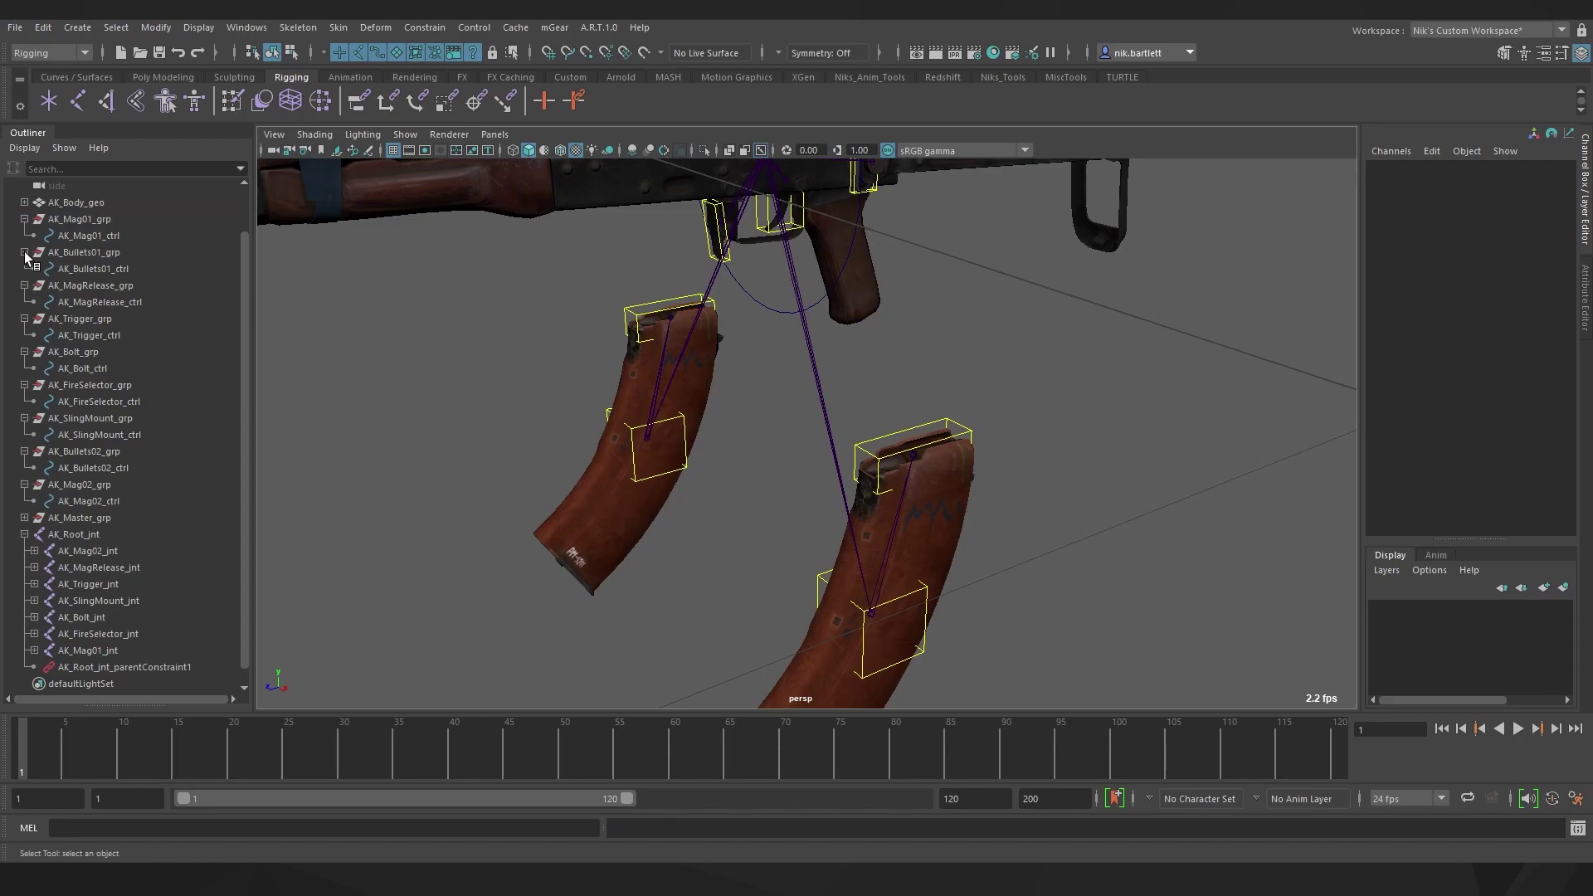
- Parent AK_Bullets01_grp under AK_Mag01_ctrl, and test the hierarchy by moving the magazine control
left_click(25, 252)
left_click_drag(83, 253, 87, 242)
left_click(395, 357)
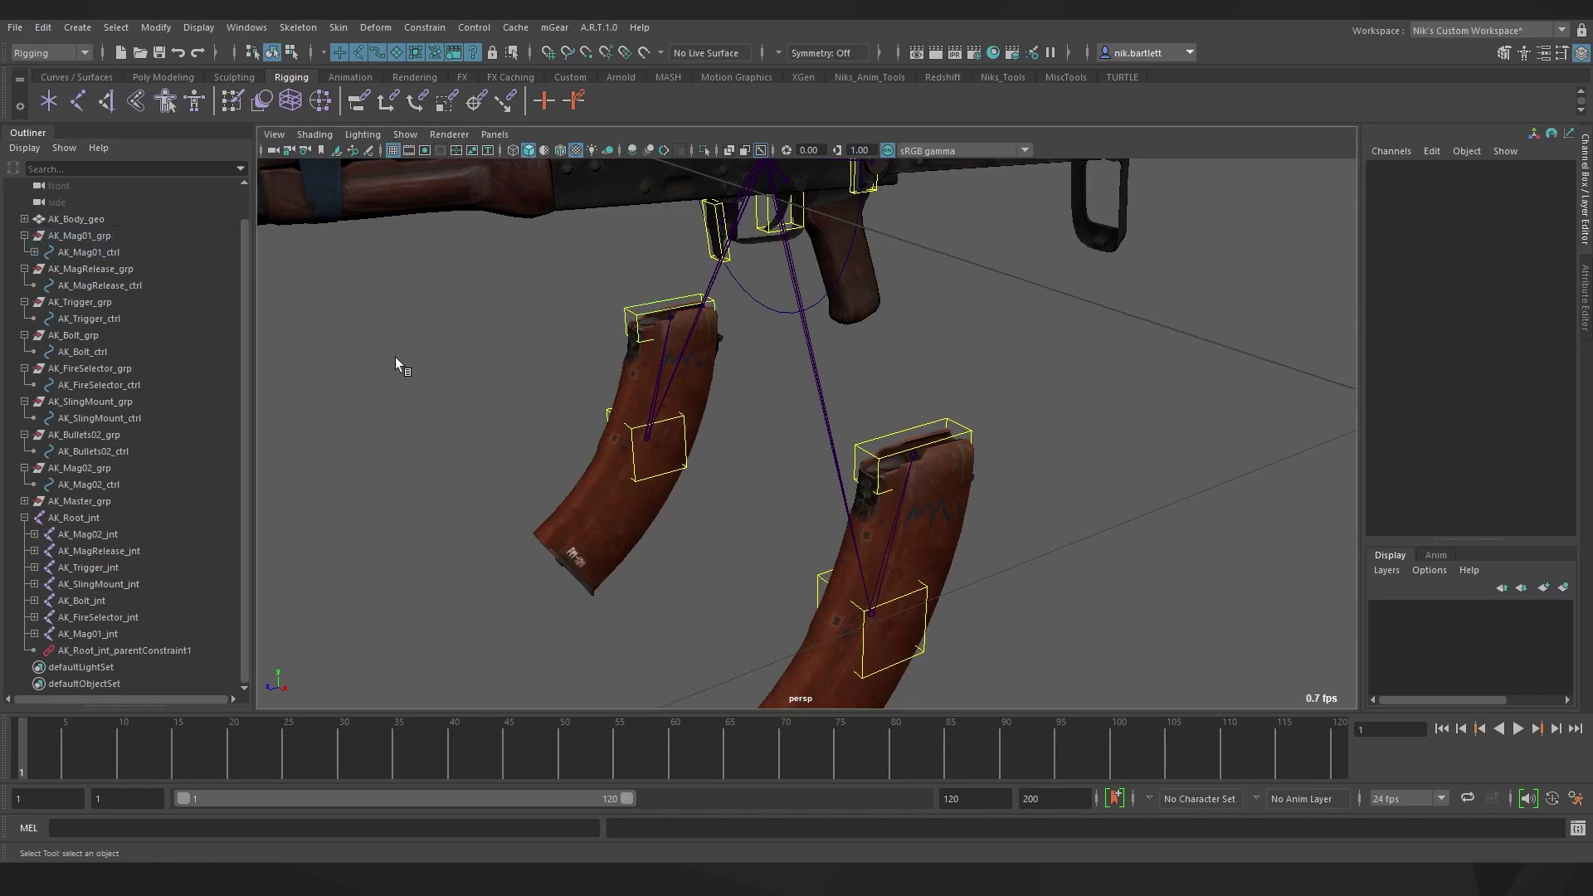
left_click(628, 429)
key("w")
mouse_move(639, 437)
left_mouse_down()
mouse_move(713, 452)
mouse_move(659, 402)
mouse_move(657, 445)
left_mouse_up()
- Parent AK_Bullets02_grp under AK_Mag02_ctrl
left_click(87, 451)
left_click(25, 434)
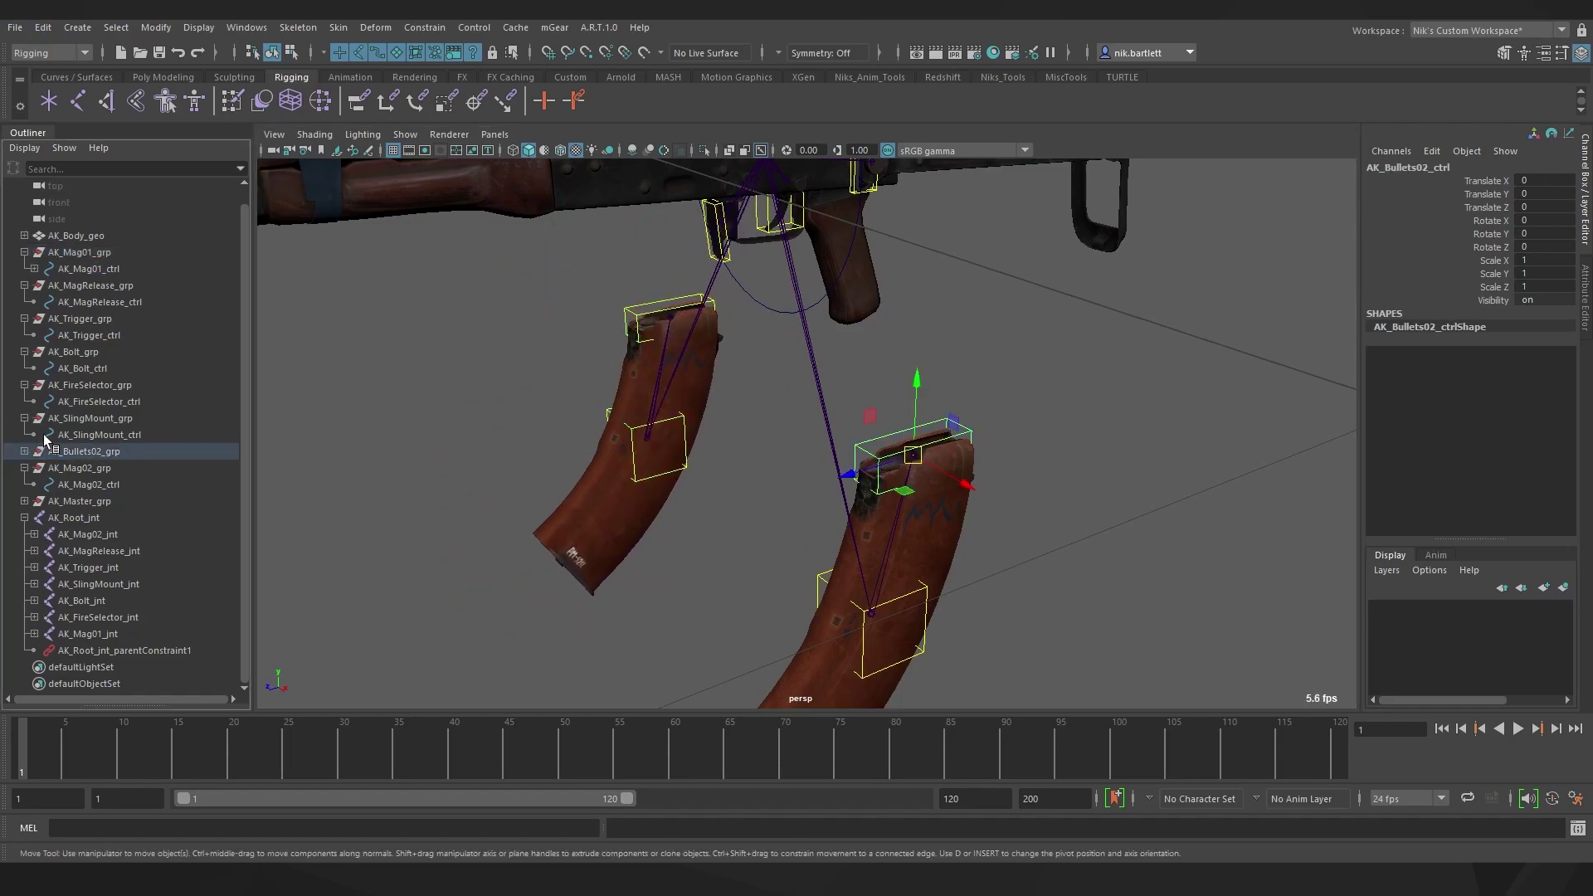
left_click_drag(83, 450, 89, 485)
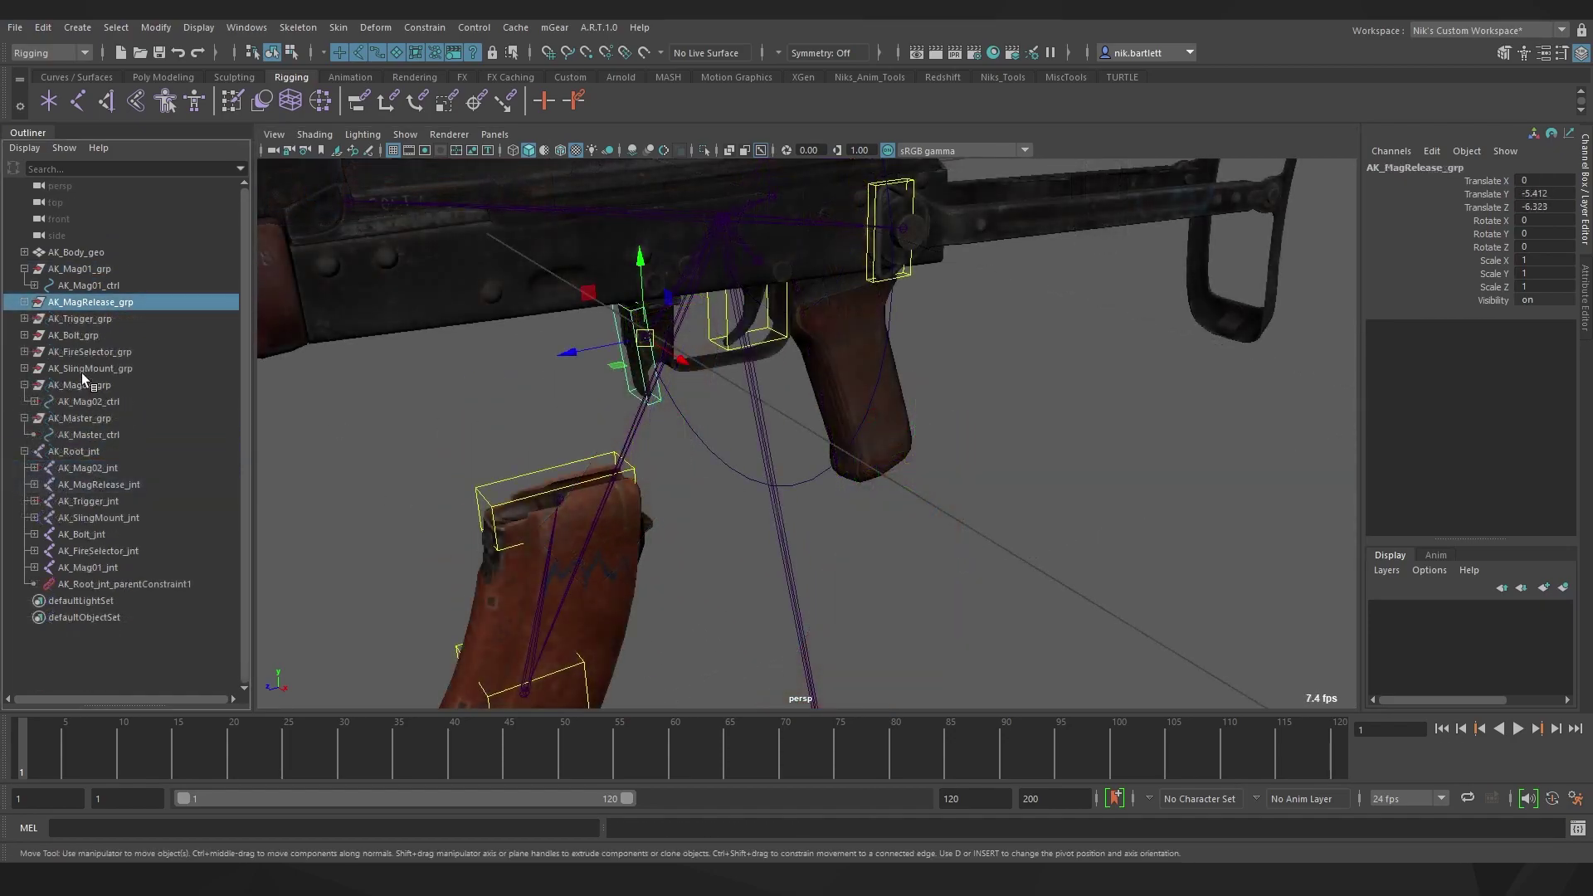
- Parent the MagRelease, Trigger, Bolt, FireSelector and SlingMount groups under AK_Master_ctrl, and test with a master move that is undone
left_click(81, 368, "shift")
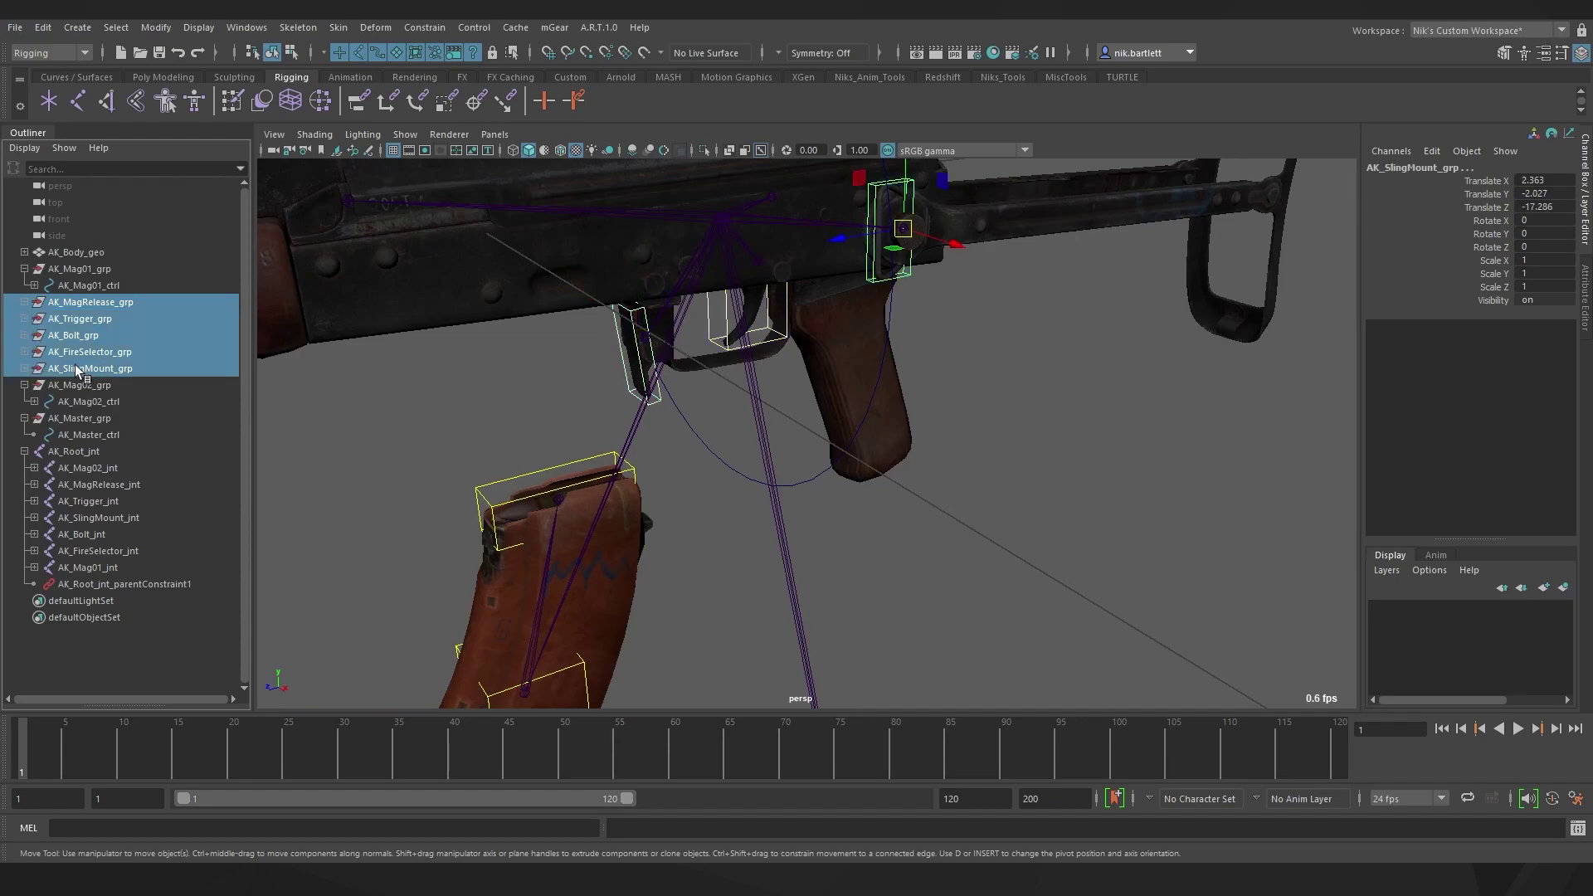
middle_click_drag(75, 366, 84, 434)
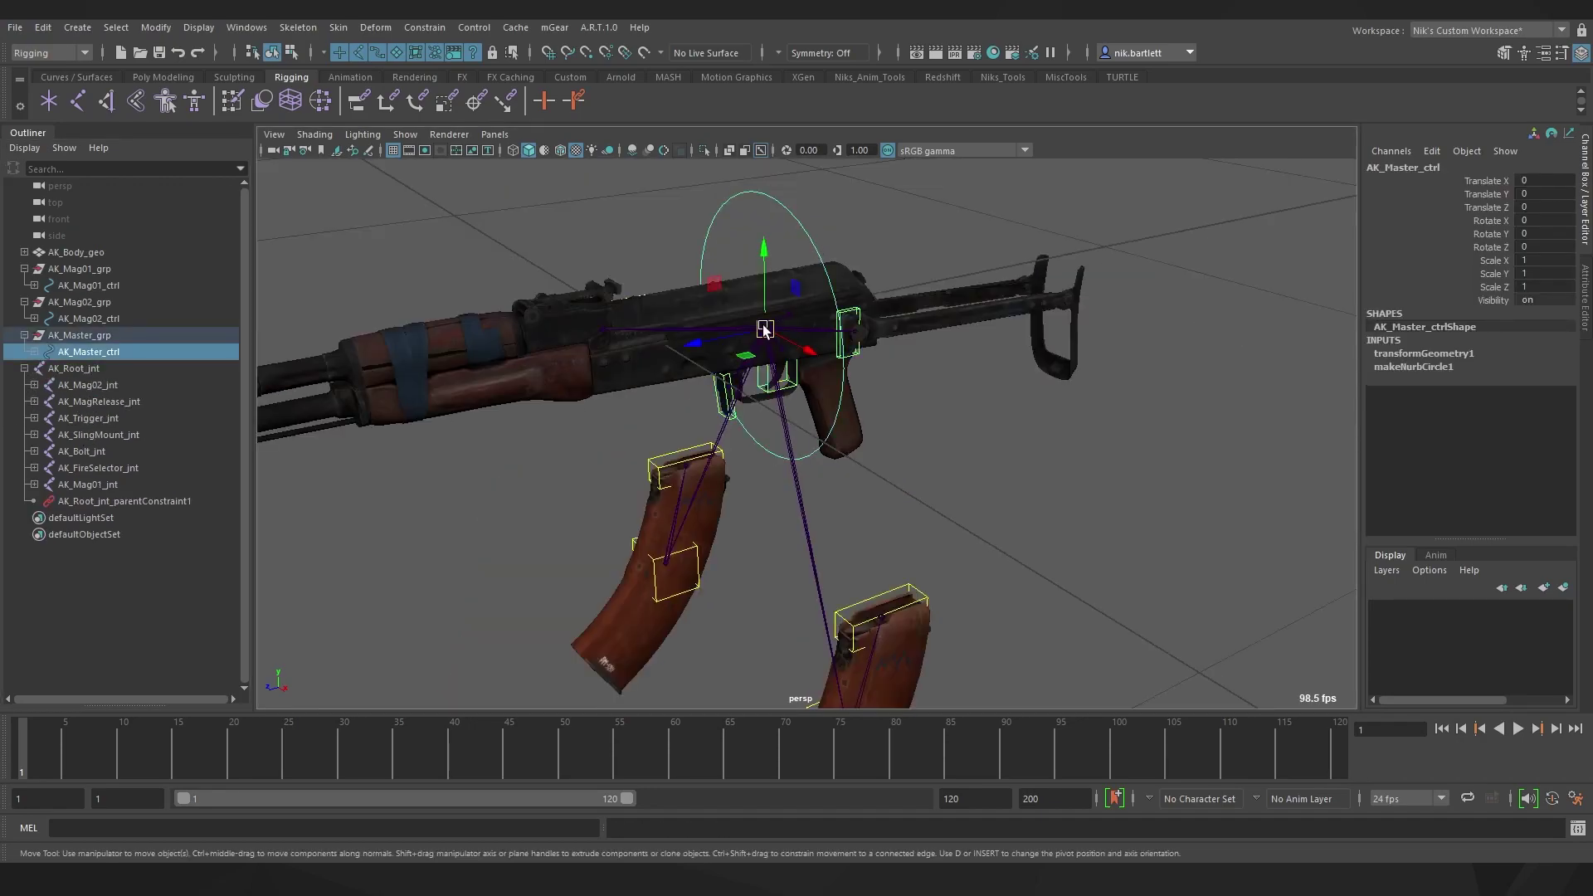
left_click_drag(764, 330, 789, 362)
key("ctrl+z")
- Parent-constrain AK_Mag01_grp to AK_Master_ctrl
scroll(688, 387, "up", 2)
scroll(688, 387, "up", 2)
left_click(597, 402)
scroll(639, 431, "down", 2)
middle_click_drag(677, 460, 662, 394, "alt")
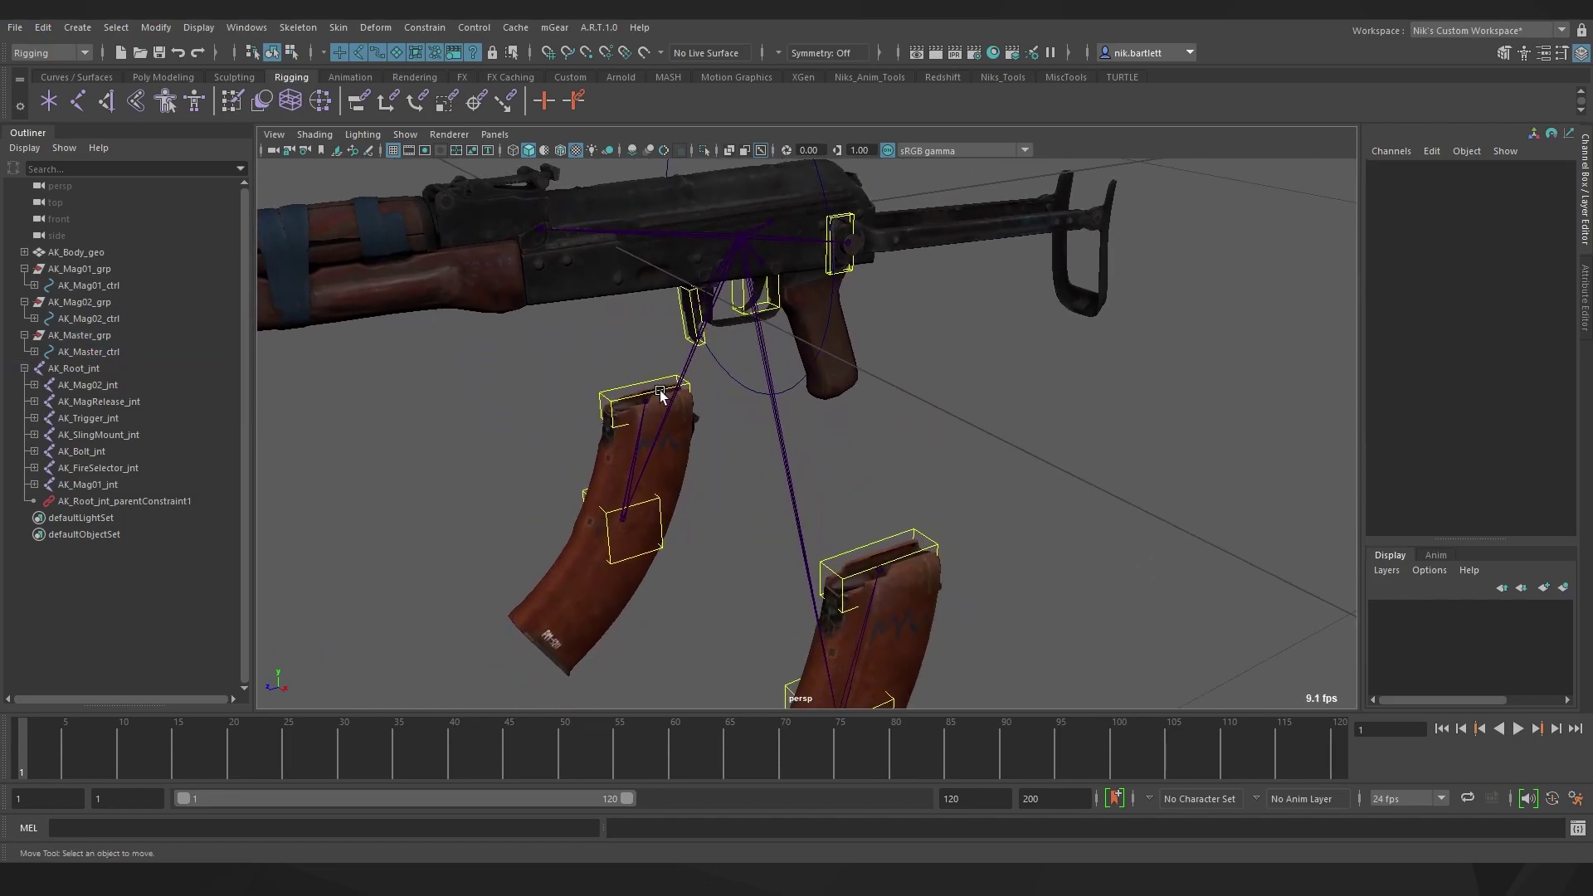
left_click_drag(659, 389, 813, 217, "alt")
left_click(813, 217)
left_click(77, 270, "ctrl")
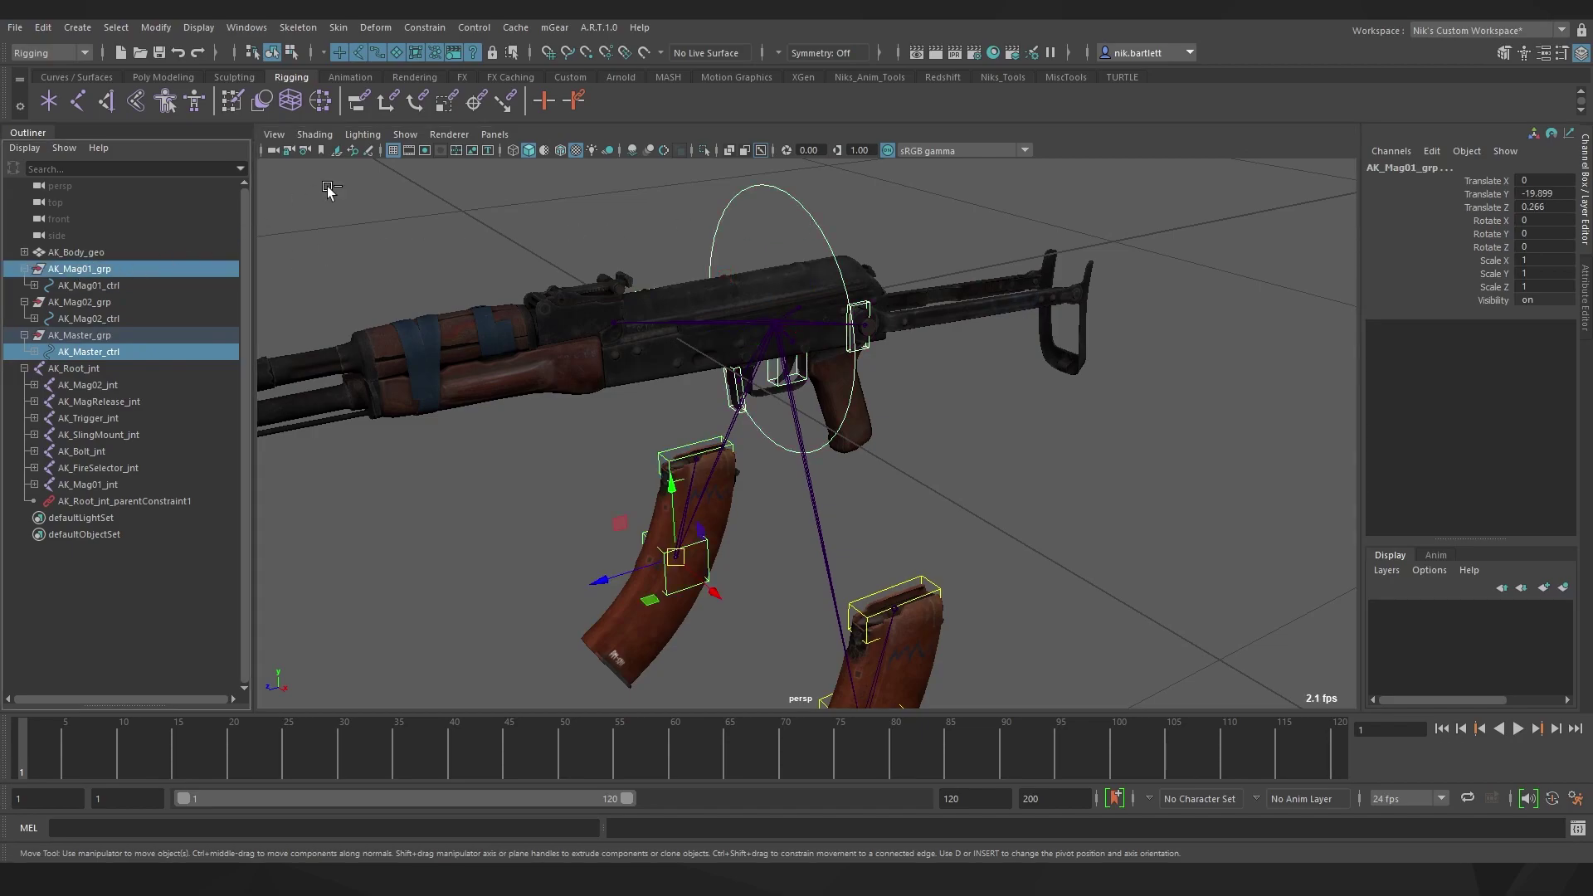
left_click(359, 101)
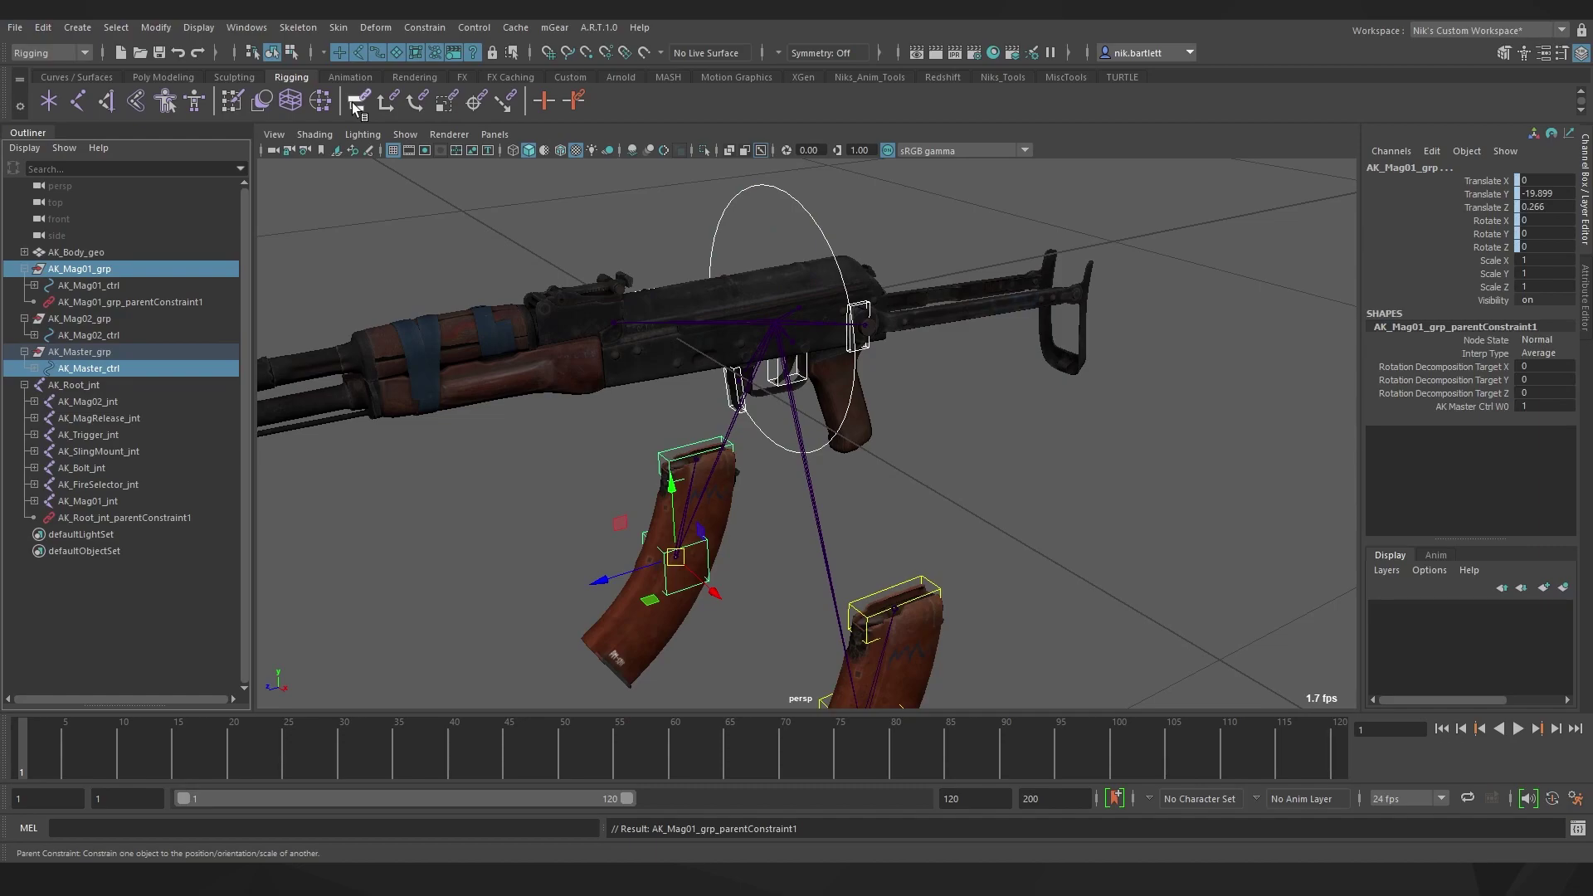
- Parent-constrain AK_Mag02_grp to AK_Master_ctrl and clear the selection
left_click(733, 206)
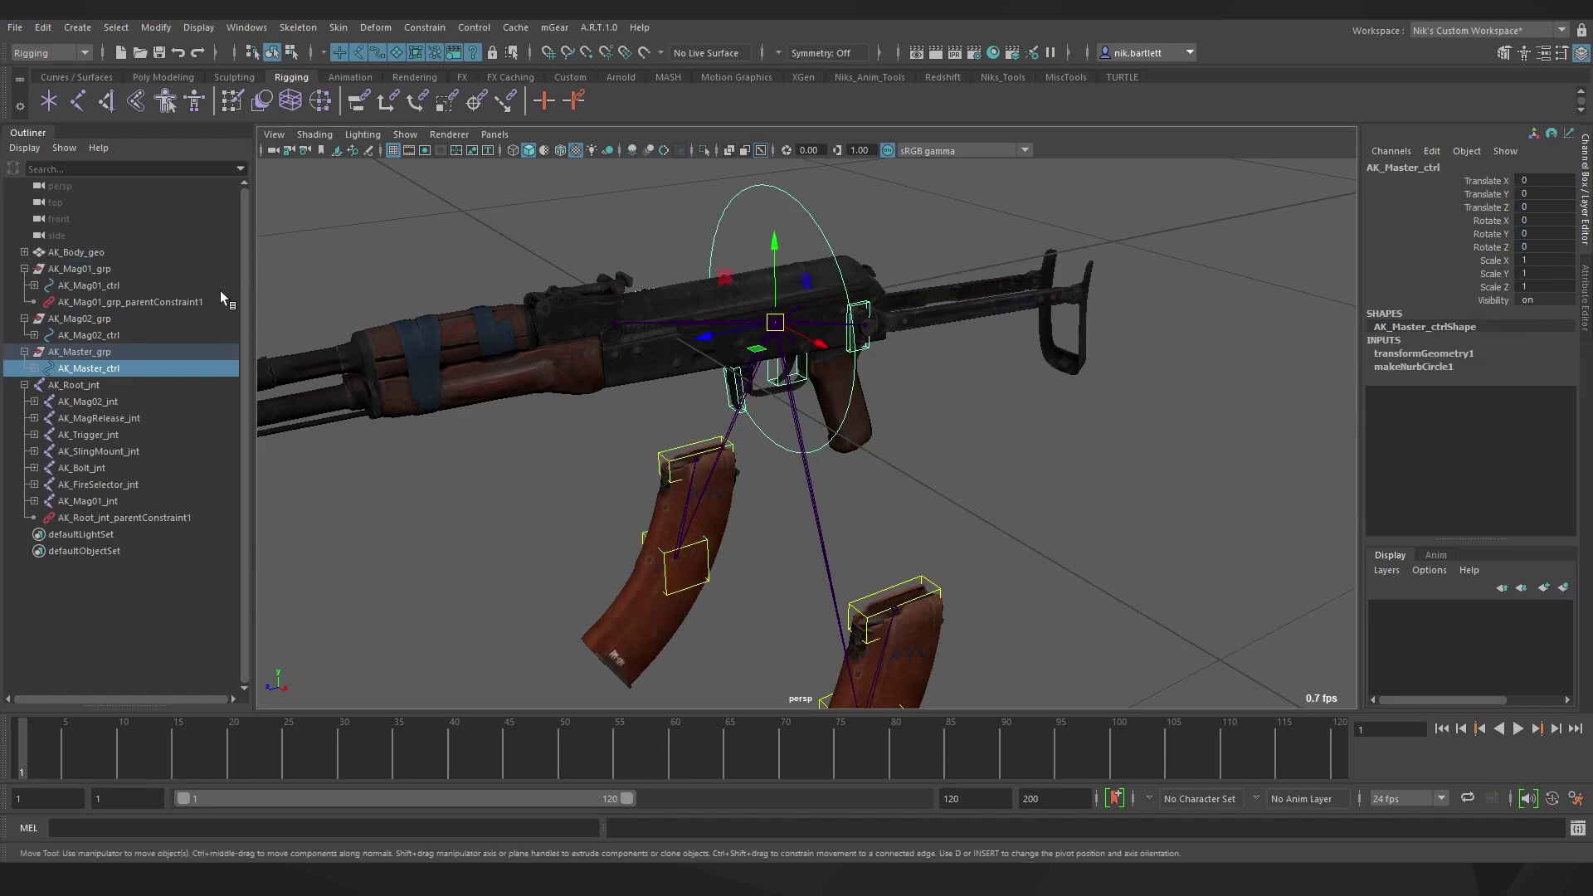
left_click(87, 320, "ctrl")
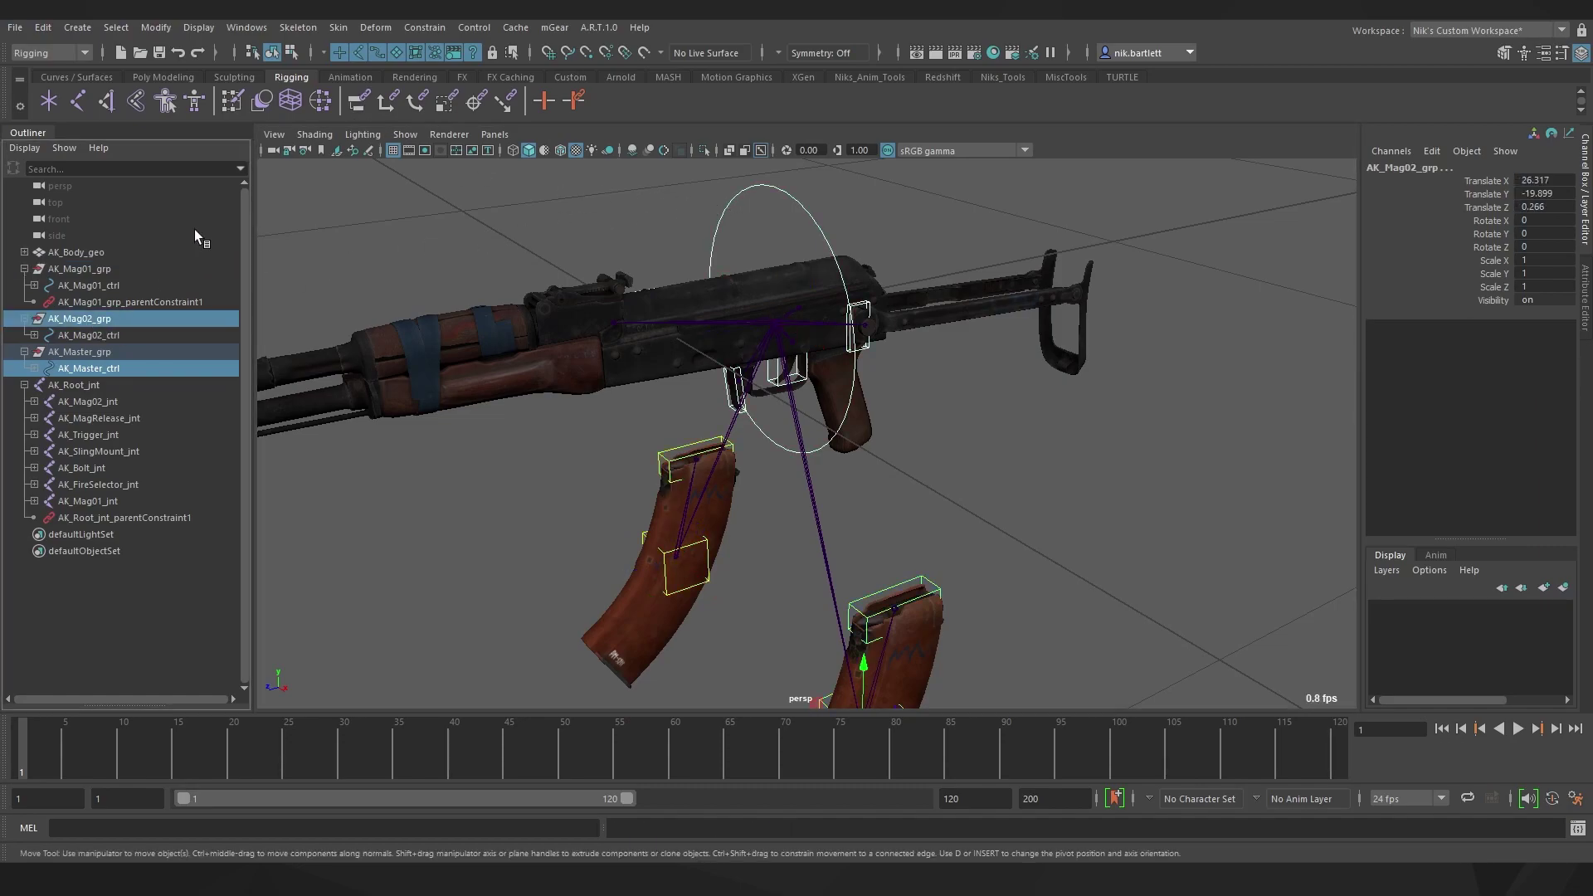
left_click(358, 101)
left_click(602, 240)
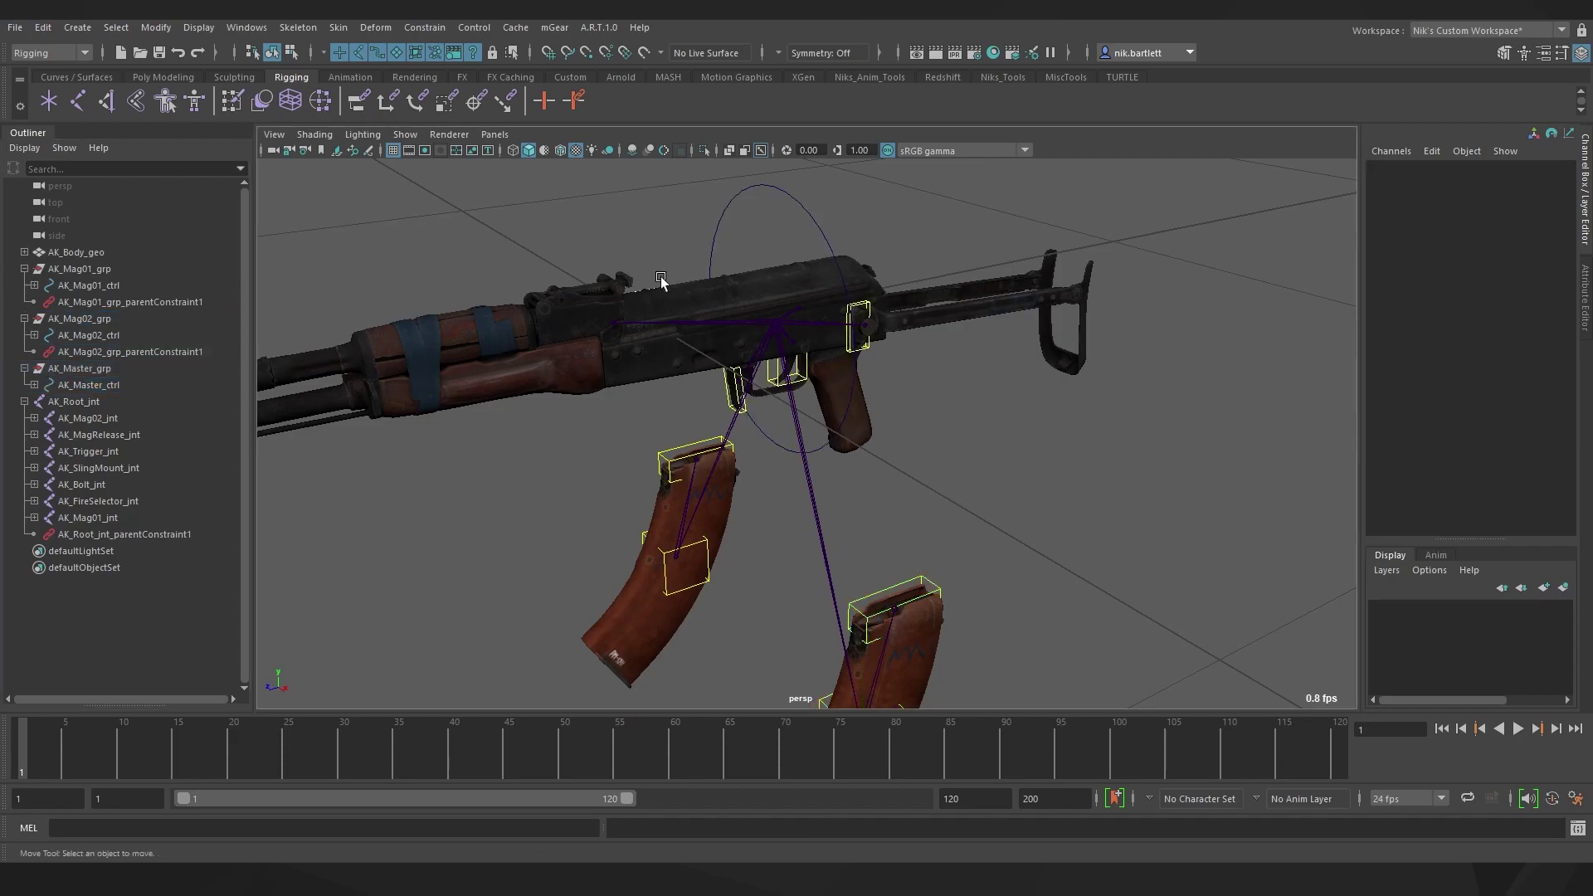
- Test-move AK_Master_ctrl twice from different viewing angles, undoing each move
left_click(808, 216)
scroll(808, 215, "down", 3)
left_click_drag(784, 357, 703, 310)
key("ctrl+z")
left_click_drag(709, 465, 554, 453, "alt")
left_click_drag(781, 377, 645, 414)
key("ctrl+z")
- Test-rotate and test-scale AK_Master_ctrl, undo each change and clear the selection
key("e")
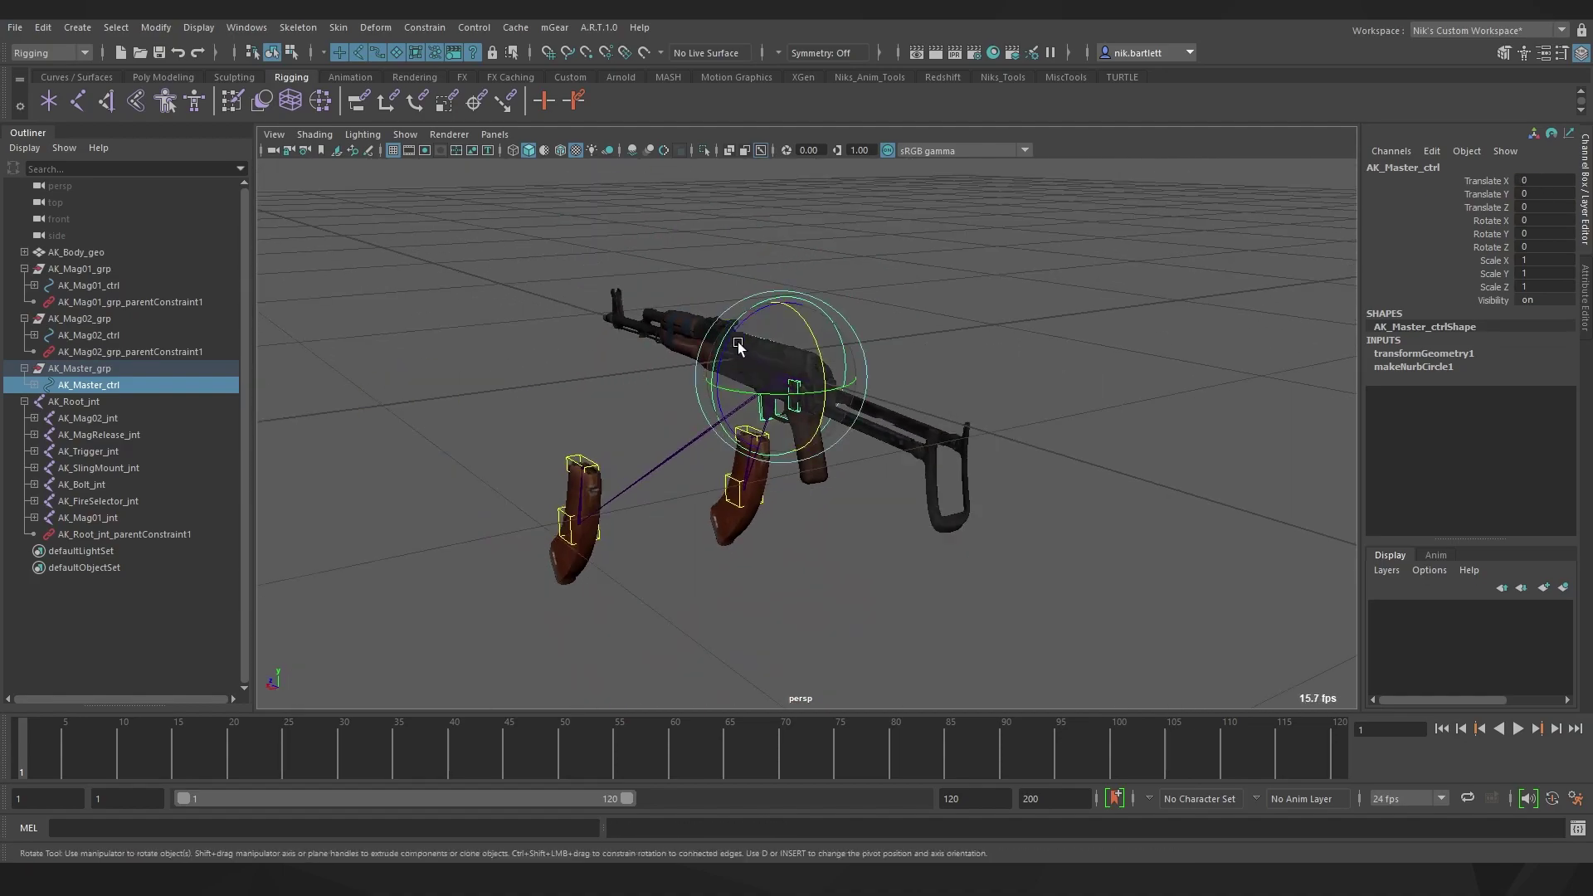
key("ctrl+z")
left_click_drag(734, 339, 1016, 401)
key("ctrl+z")
key("r")
left_click_drag(806, 350, 834, 436)
key("ctrl+z")
left_click(668, 466)
- Select AK_Mag01_ctrl together with the first magazine's joint for a scale constraint
scroll(675, 474, "up", 2)
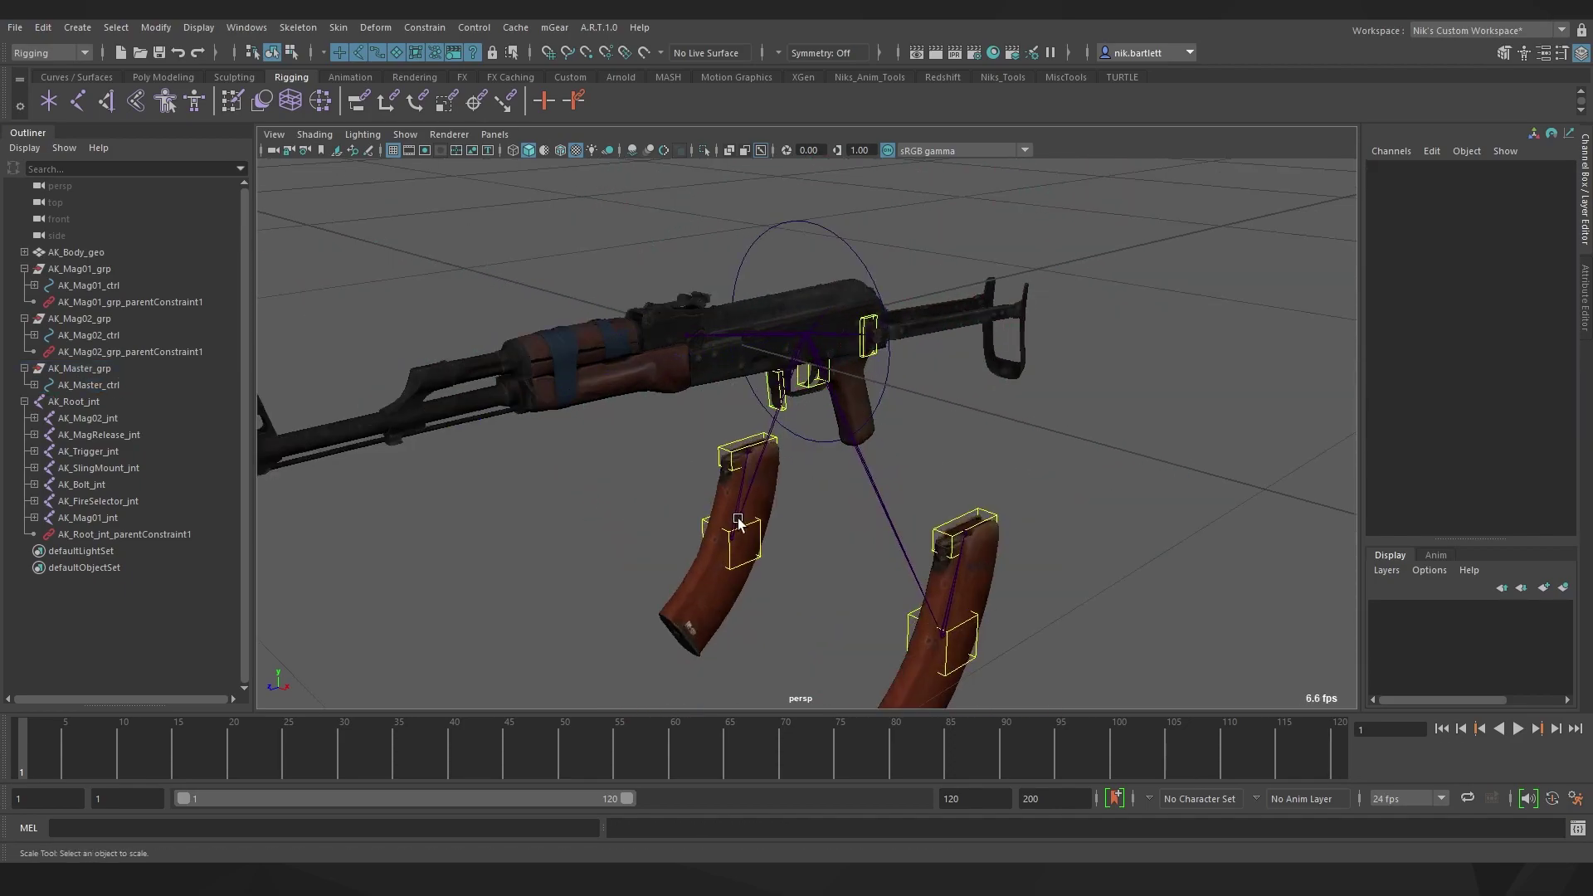
scroll(739, 523, "up", 2)
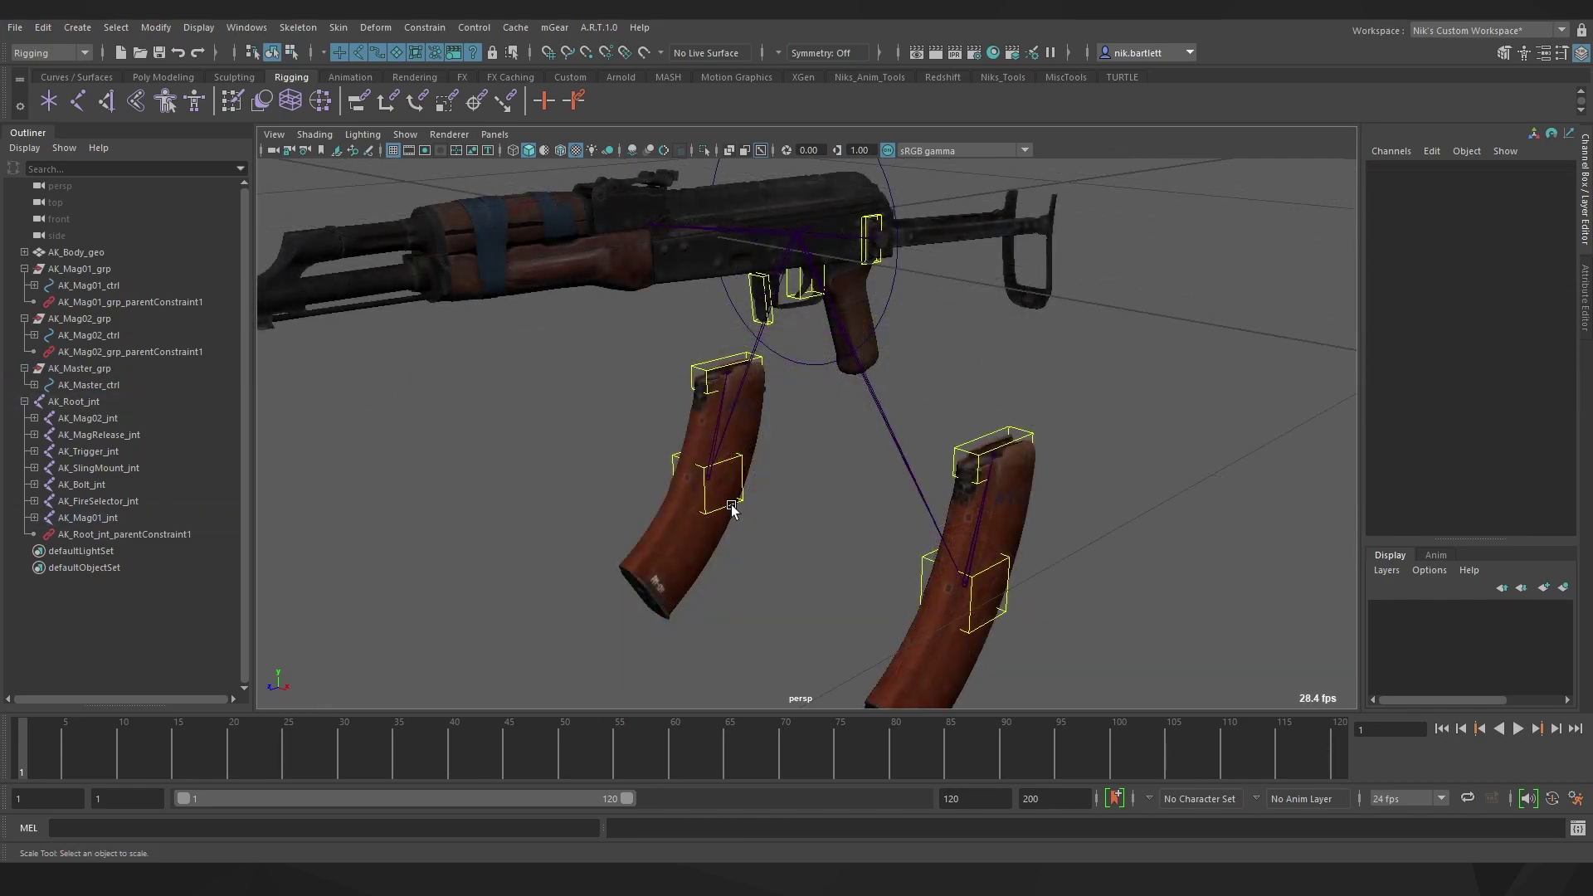
left_click(731, 509)
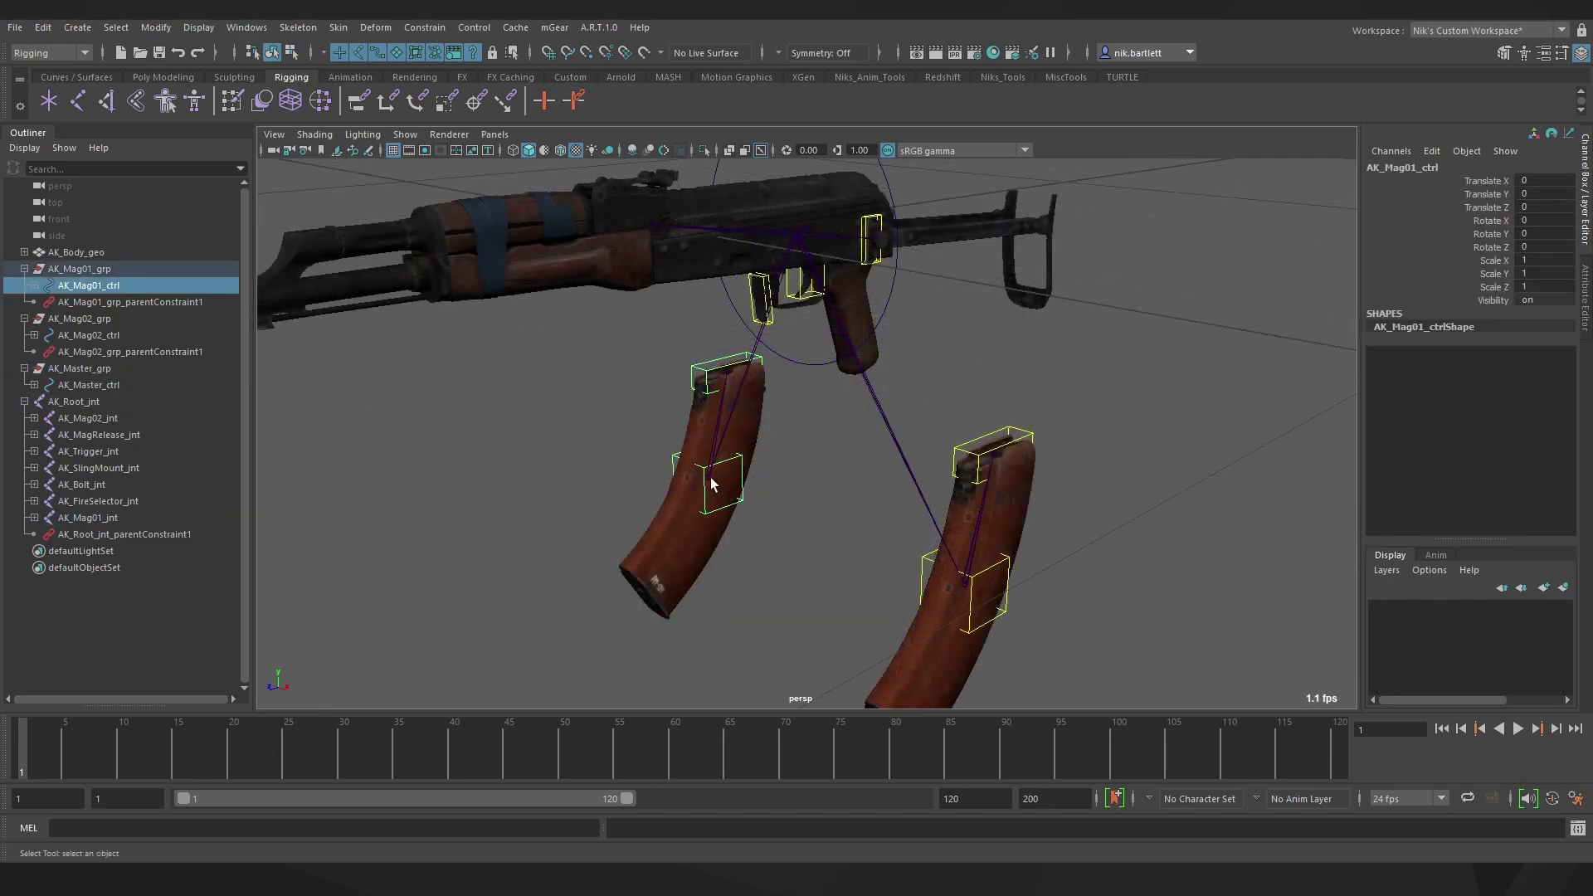
left_click(706, 473, "shift")
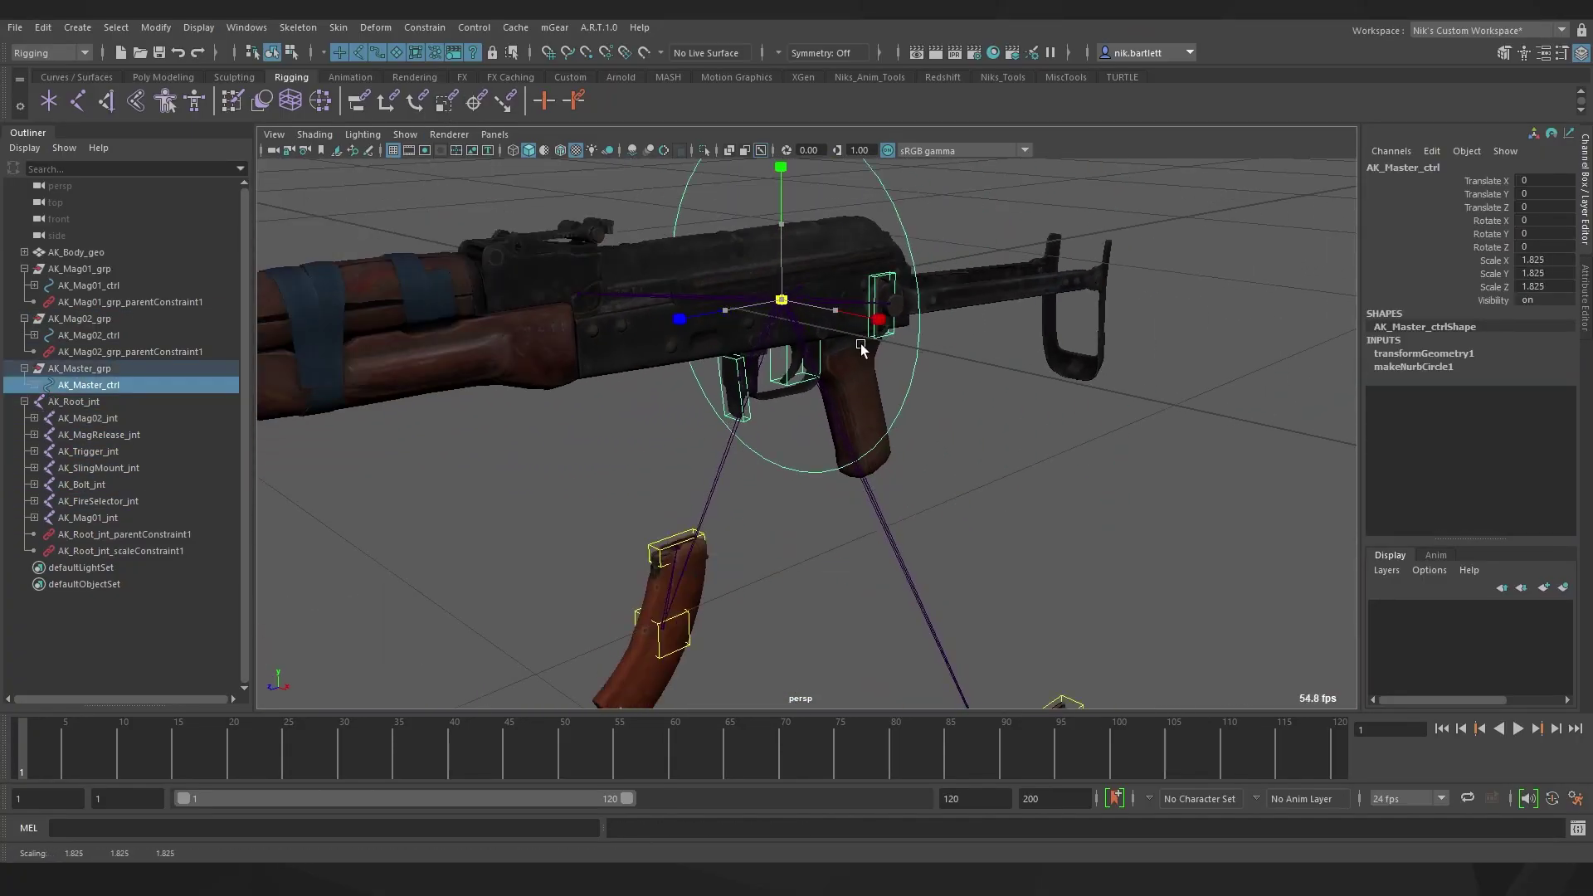
- Test the scale constraints by scaling AK_Master_ctrl, undo the scaling and clear the selection
left_click_drag(860, 343, 687, 341)
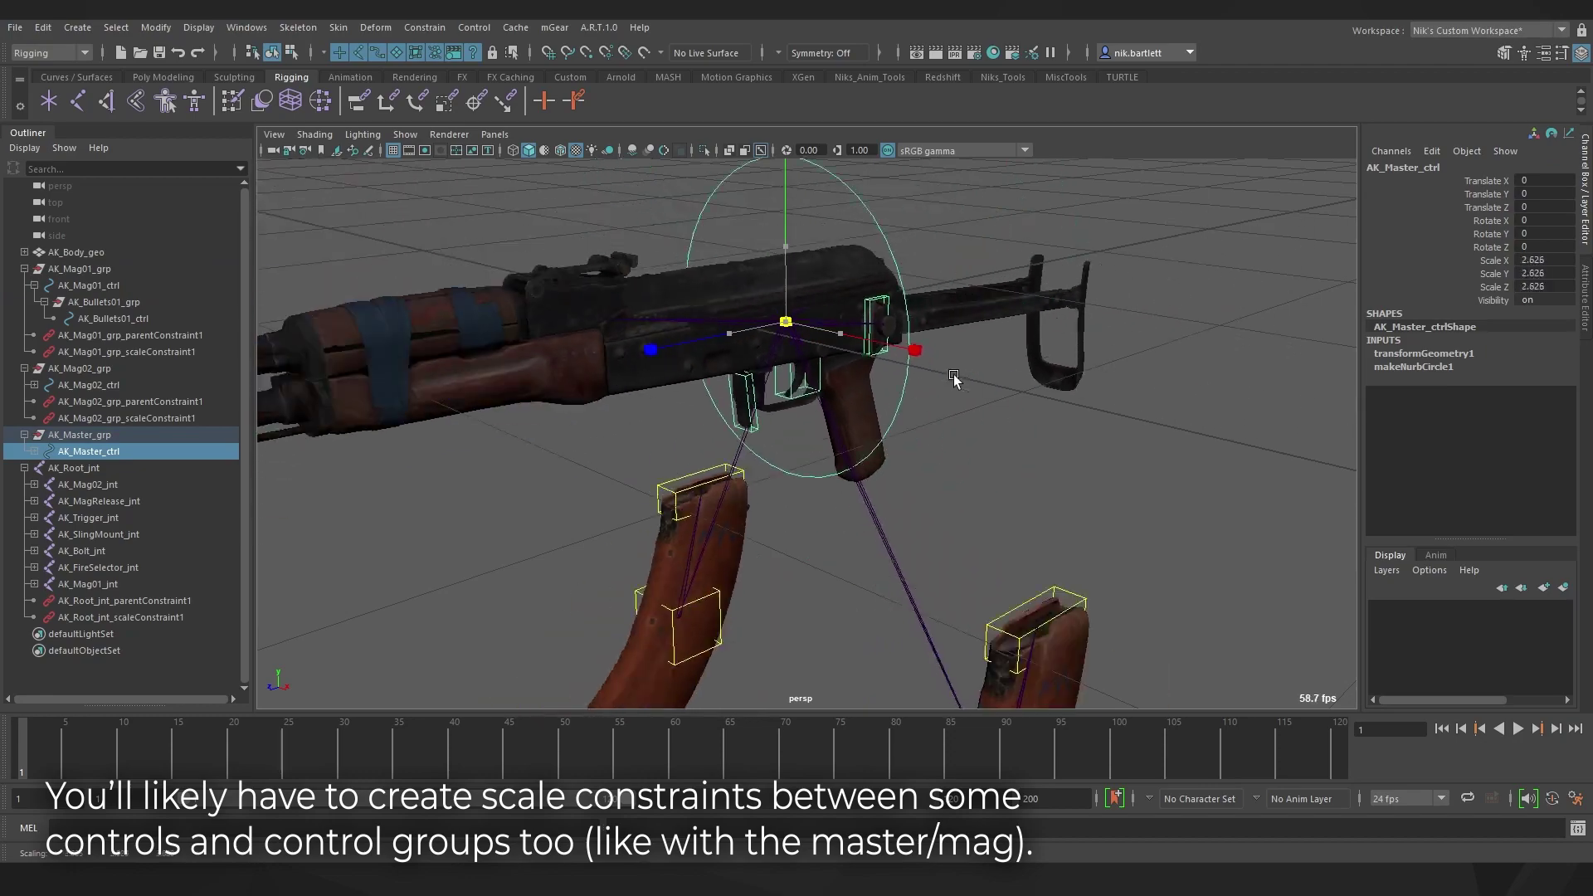
key("ctrl+z")
left_click_drag(924, 377, 933, 411, "alt")
left_click(934, 412)
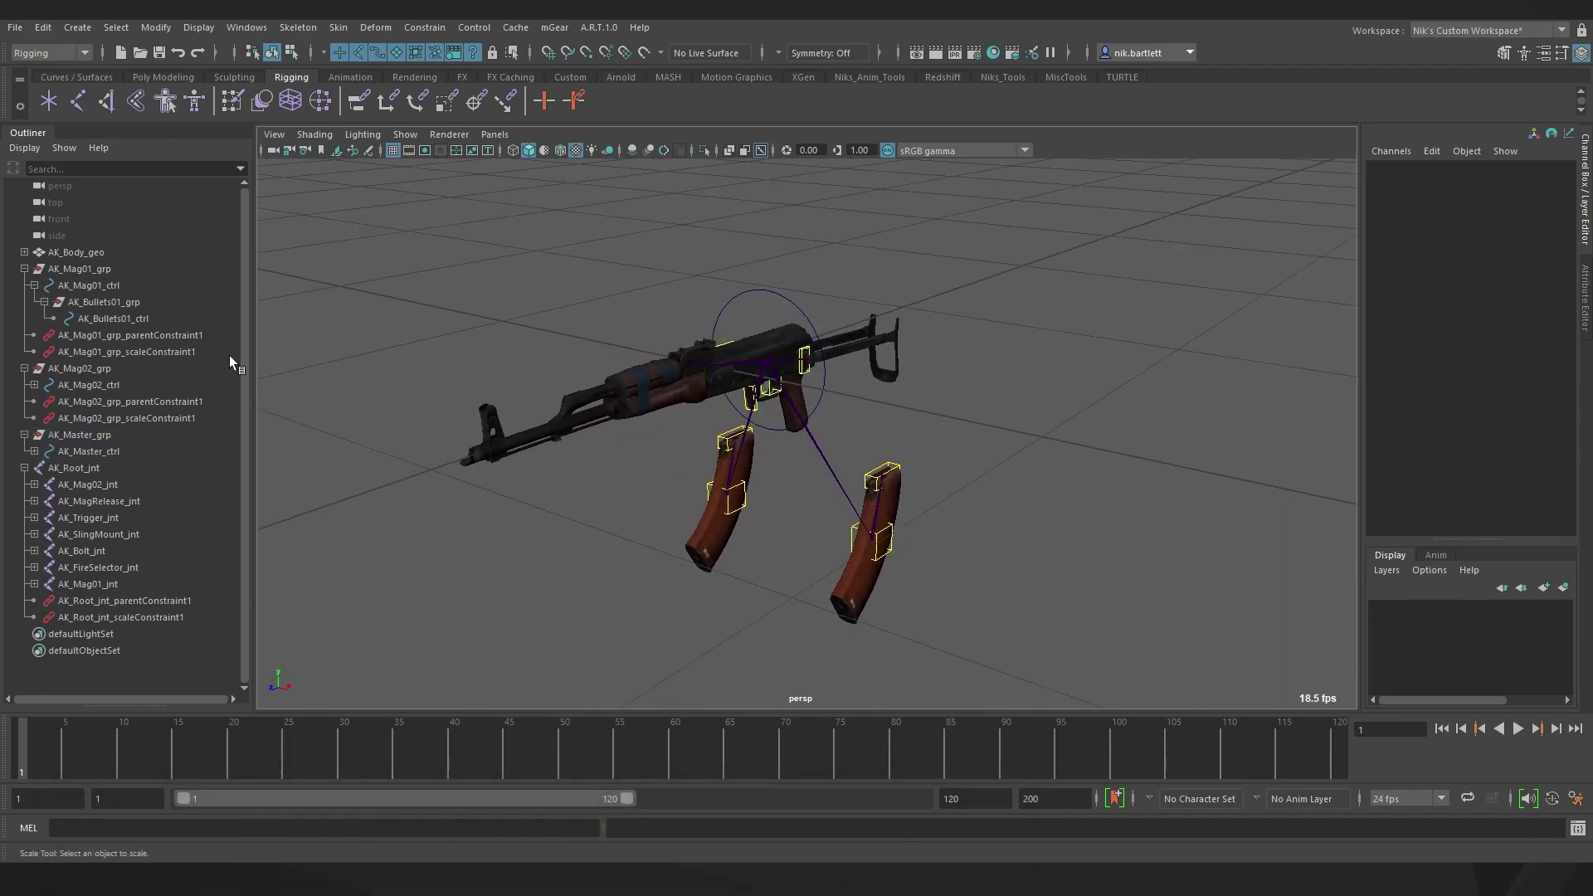
- Collapse the rig hierarchies, and group AK_Mag01_grp, AK_Mag02_grp and AK_Master_grp into a new group named AK_Control_grp
left_click(24, 268)
left_click(24, 284)
left_click(24, 301)
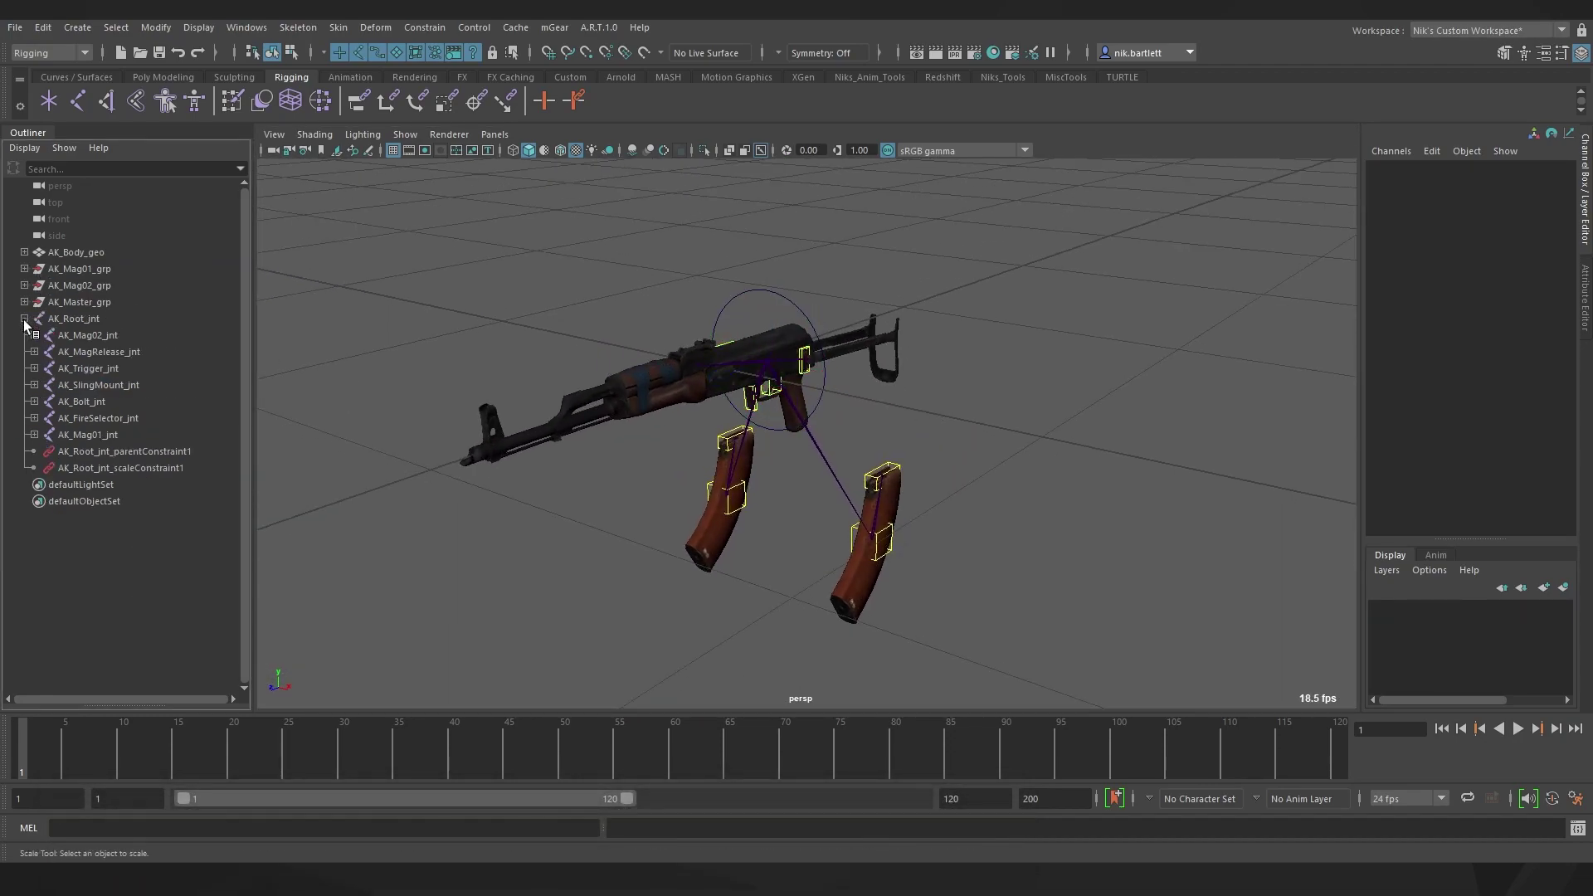
left_click(24, 319)
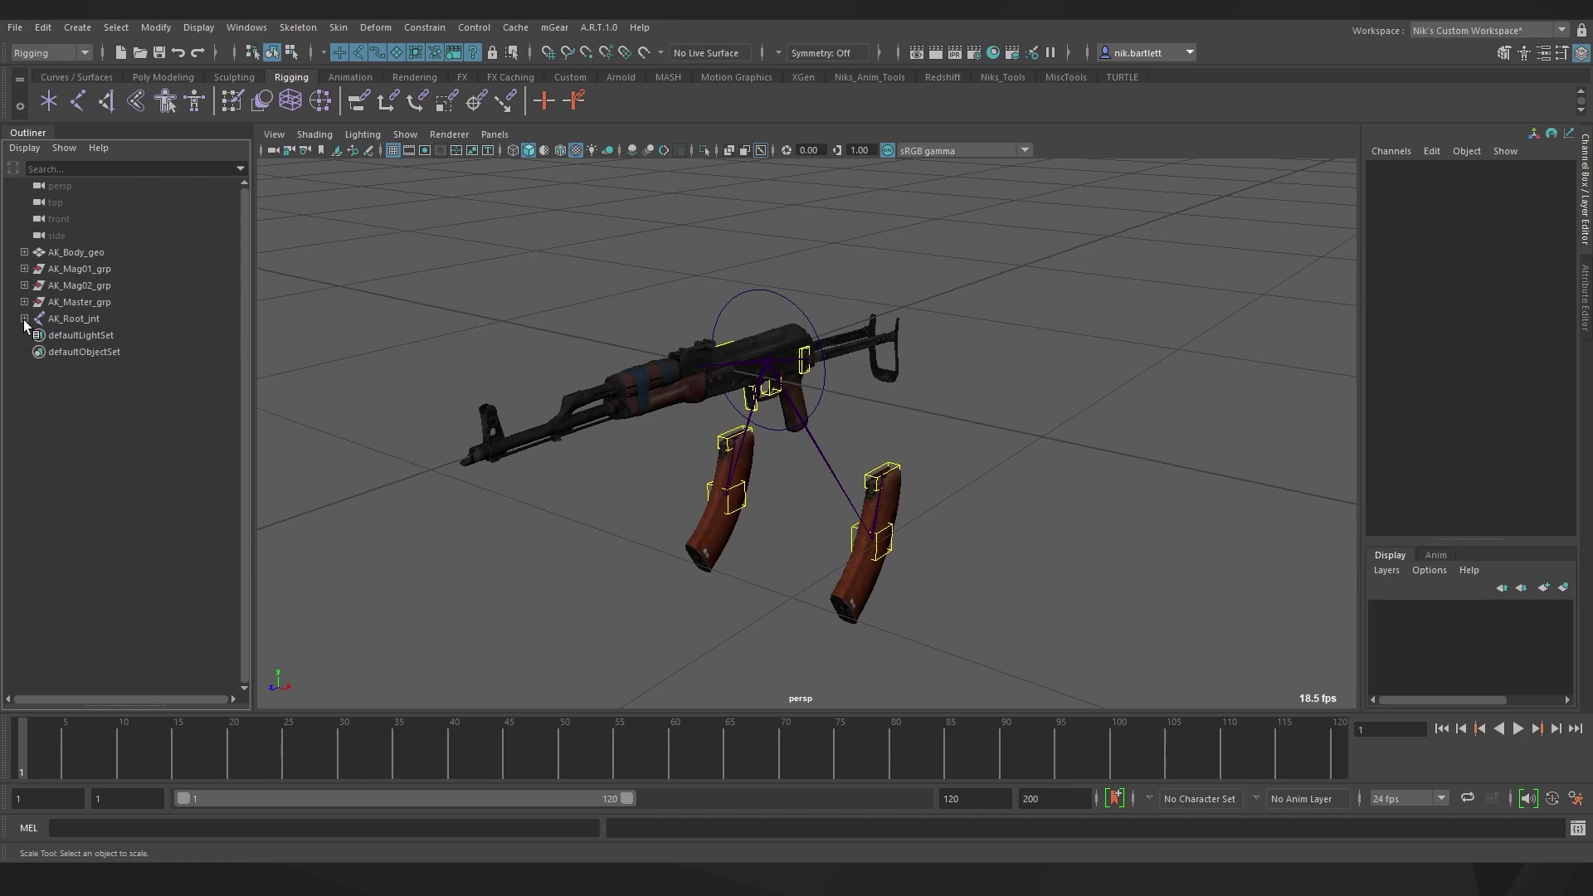
left_click(77, 302)
left_click(78, 269, "shift")
key("ctrl+g")
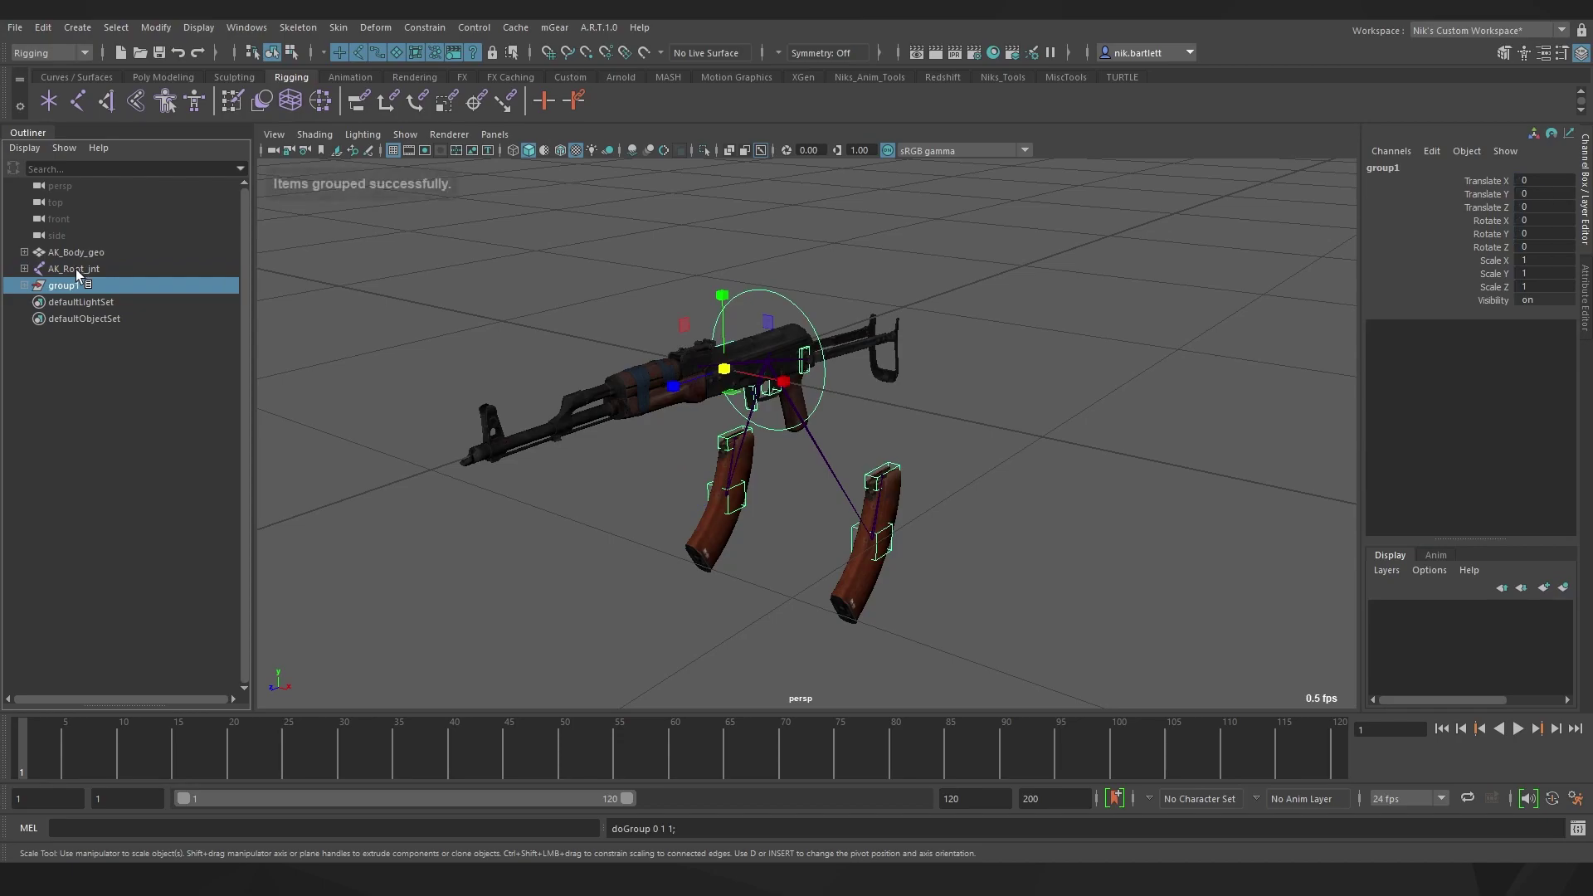
double_click(66, 284)
type("AK_Control")
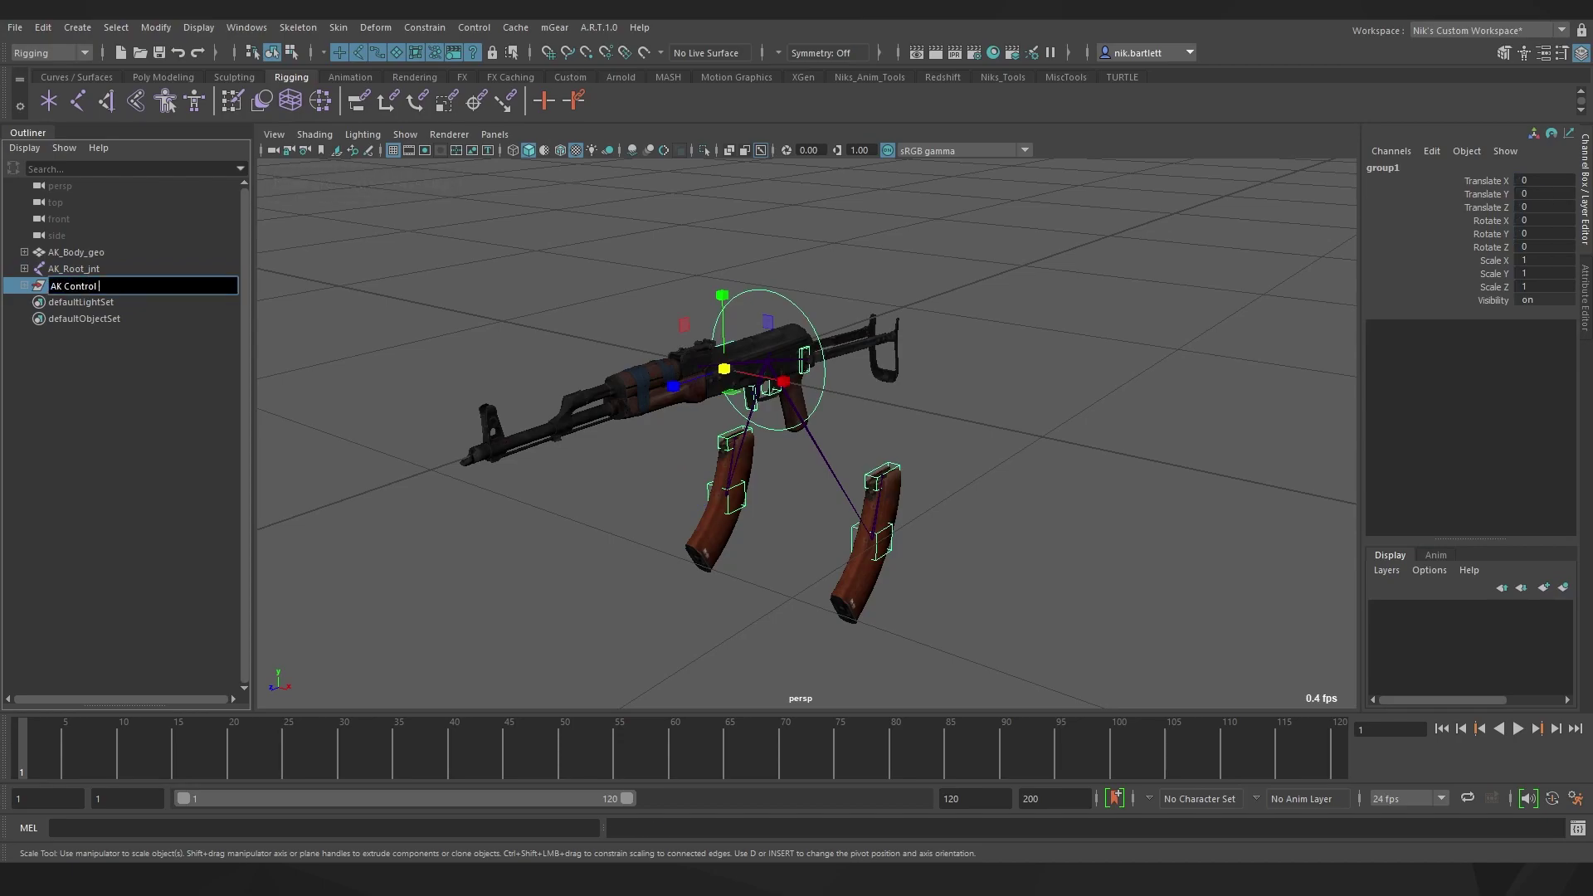
type("_grp")
key("Return")
- Group AK_Body_geo into a new group named AK_Geo_grp
left_click(77, 251)
key("ctrl+g")
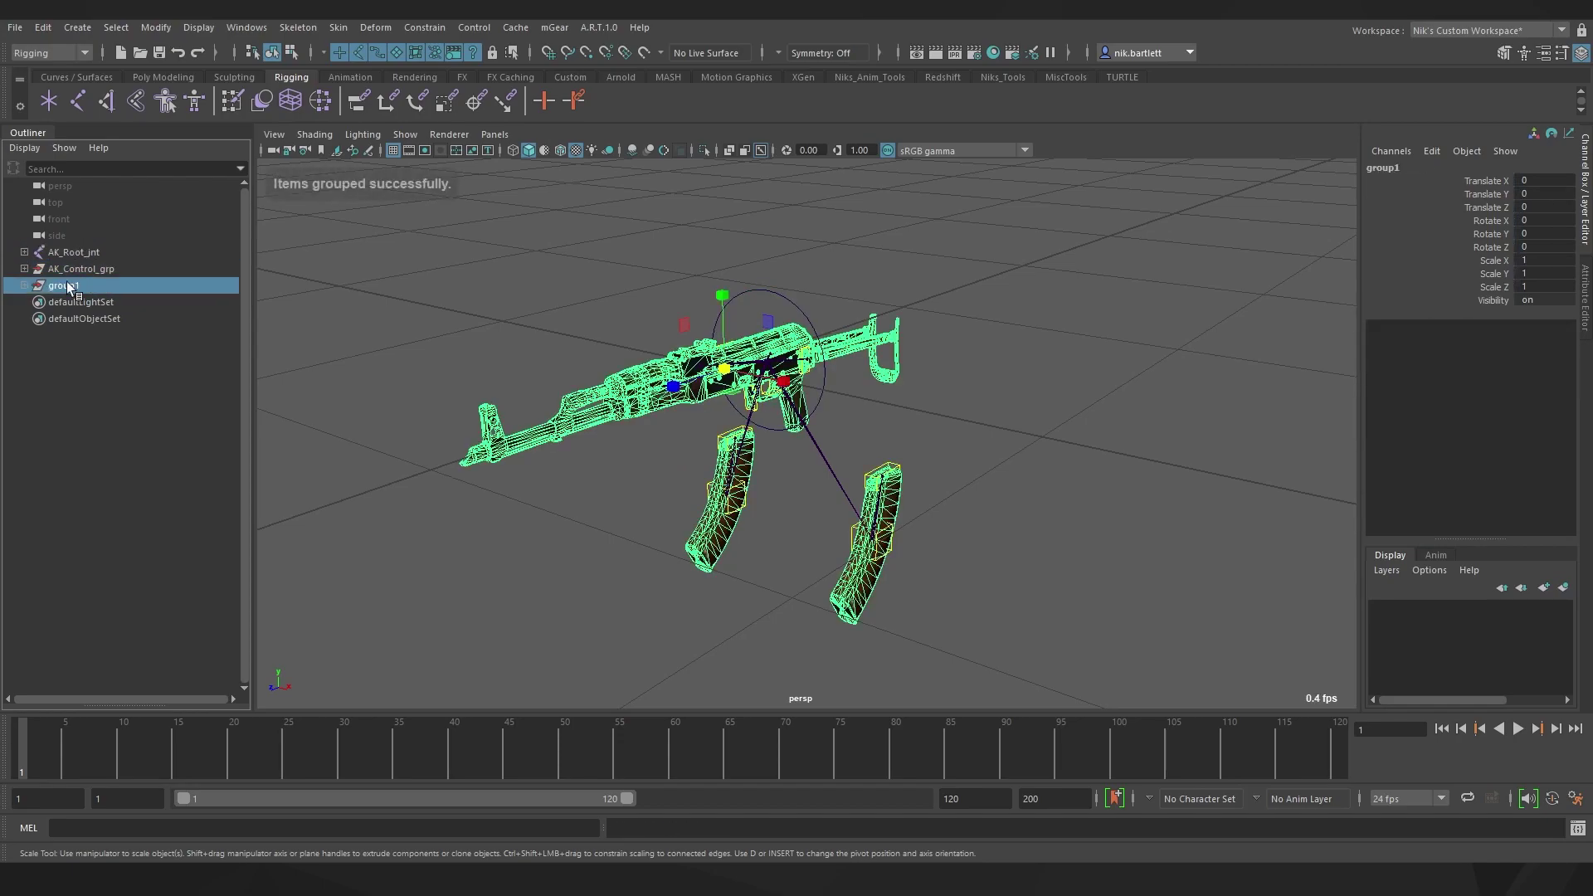
double_click(68, 286)
type("AK_Geo_grp")
key("Return")
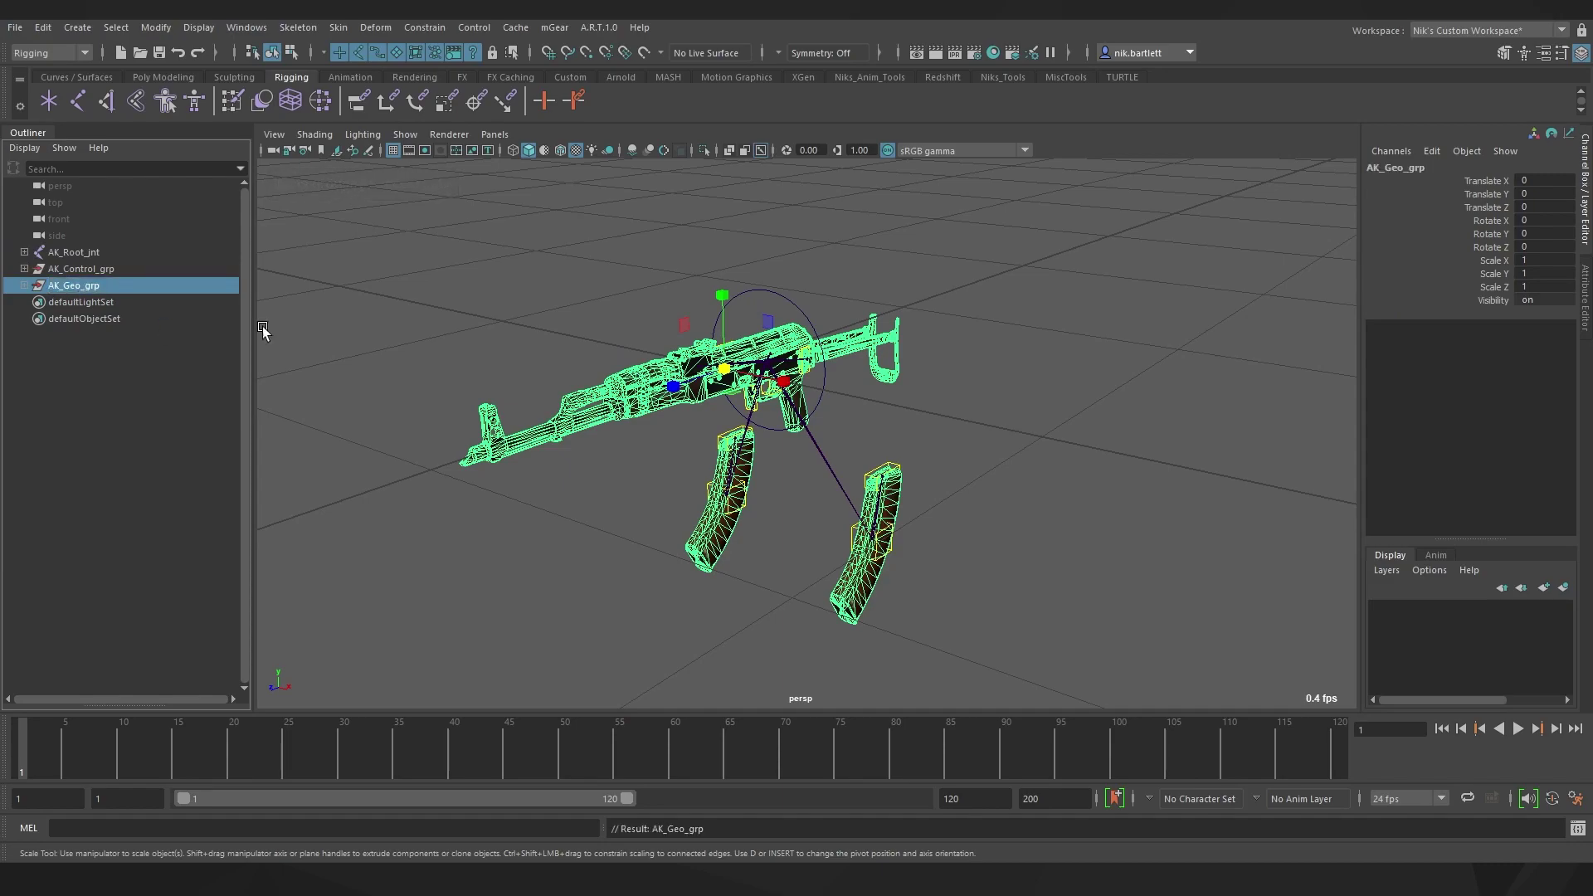
left_click(547, 330)
- Create a display layer from AK_Geo_grp and name it AK_Geo_vis
left_click(78, 288)
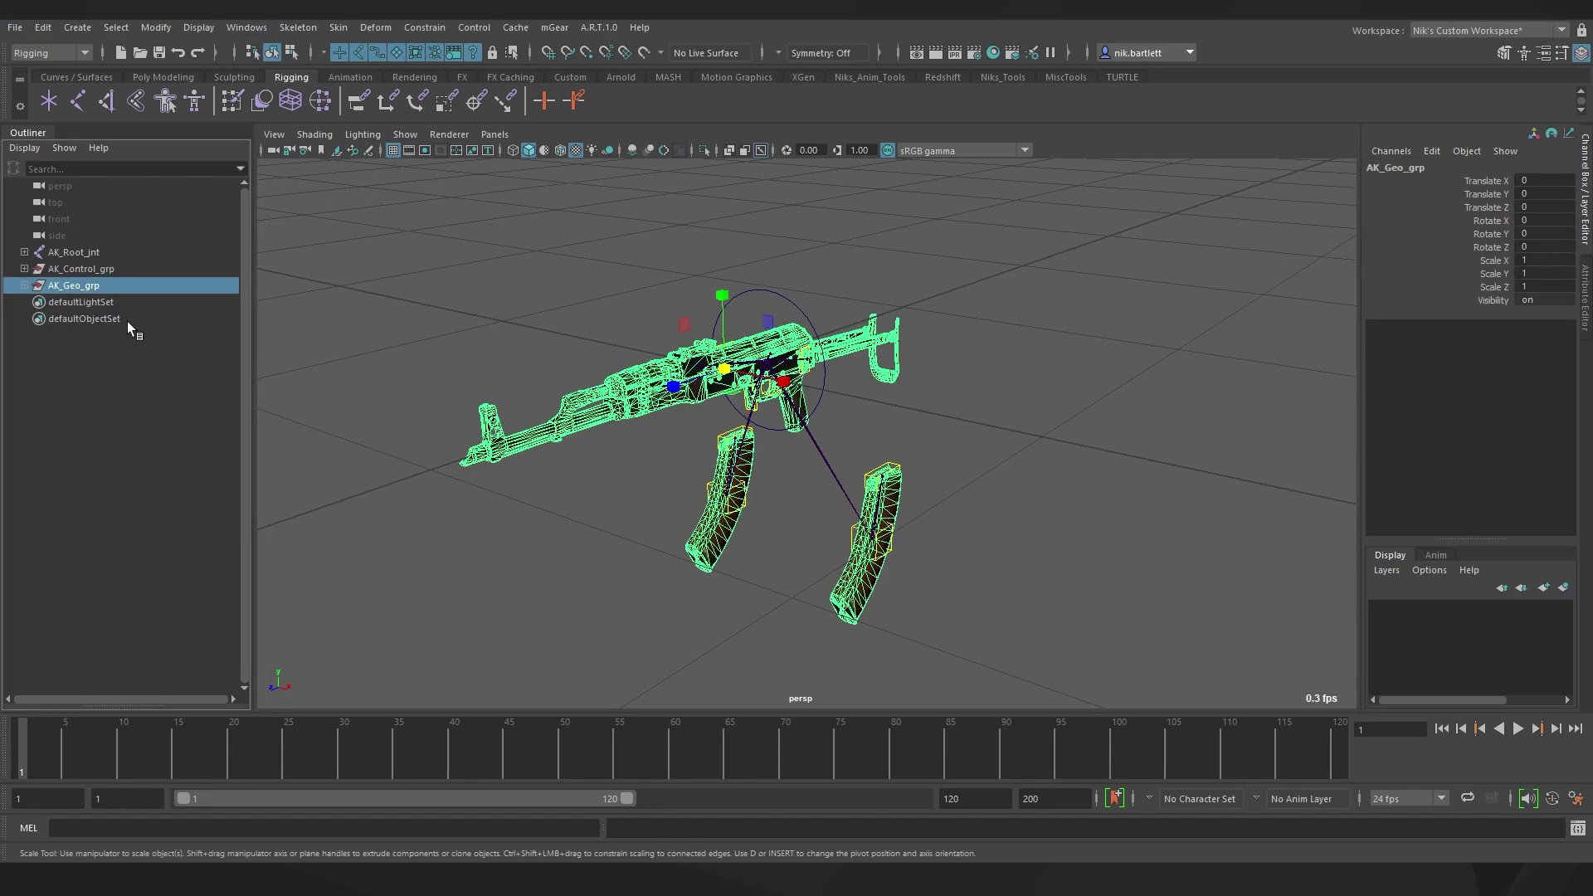
left_click(1563, 587)
double_click(1463, 610)
type("AK geo viz")
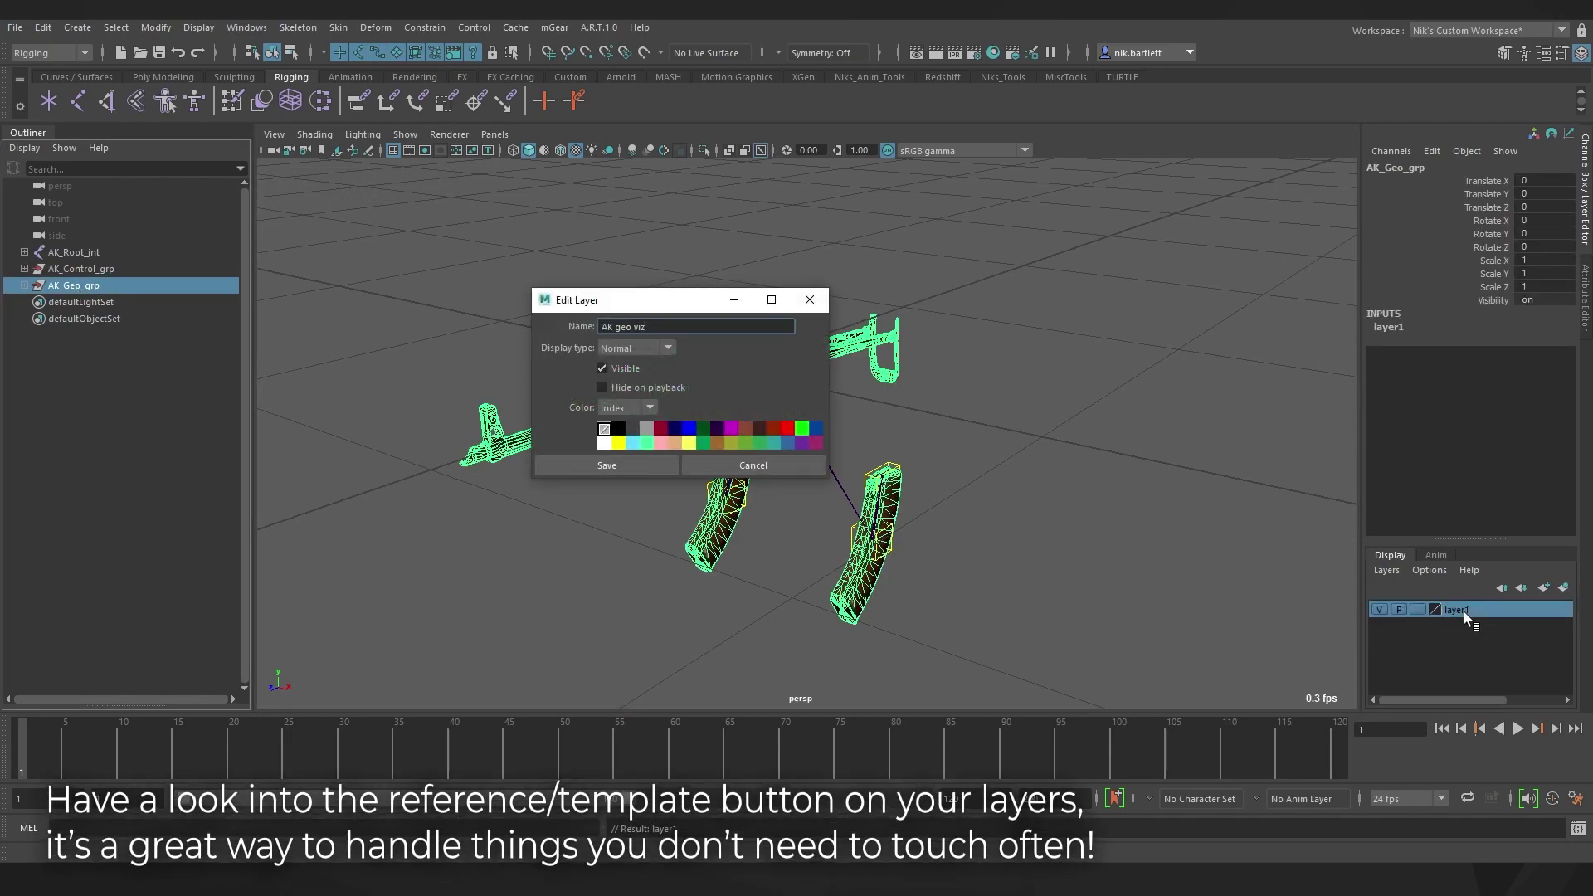
left_click(606, 466)
left_click(690, 416)
type("AK_Geo_viz")
left_click(606, 465)
- Create a display layer from AK_Control_grp and name it AK_Control_vis
left_click(81, 269)
left_click(1563, 587)
double_click(1473, 610)
type("AK_Control_vis")
left_click(607, 465)
double_click(1467, 626)
- Create a display layer from AK_Root_jnt and name it AK_Skeleton_vis
left_click(73, 252)
left_click(1563, 588)
double_click(1464, 610)
type("AK_Skeleton_vis")
left_click(606, 465)
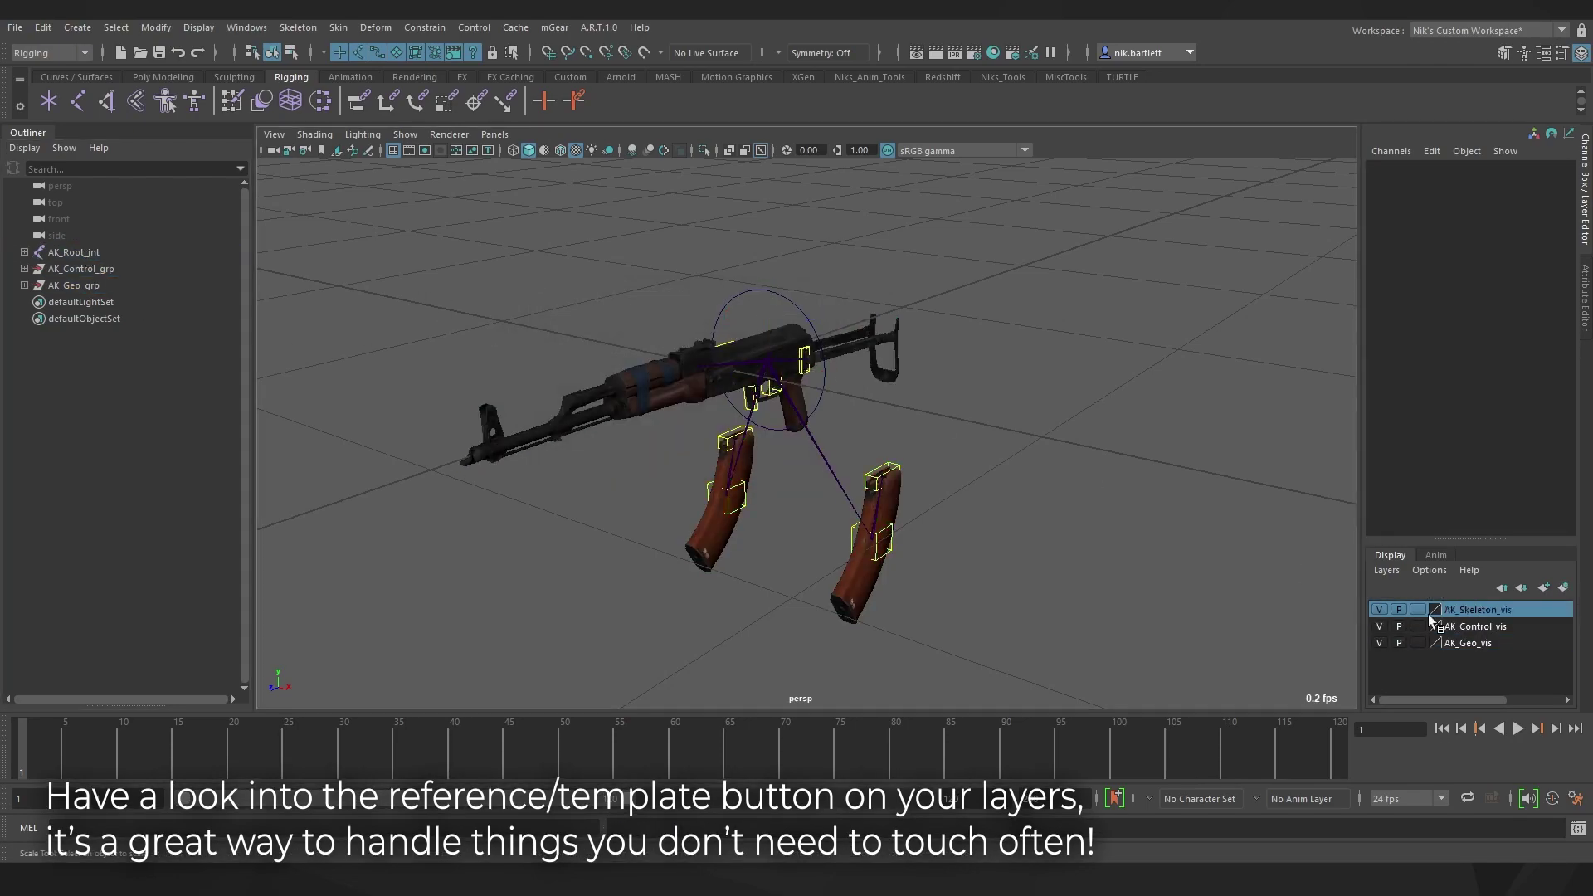
- Set the AK_Skeleton_vis layer to reference mode and hide it
left_click(1416, 609)
left_click(1417, 610)
left_click(1378, 609)
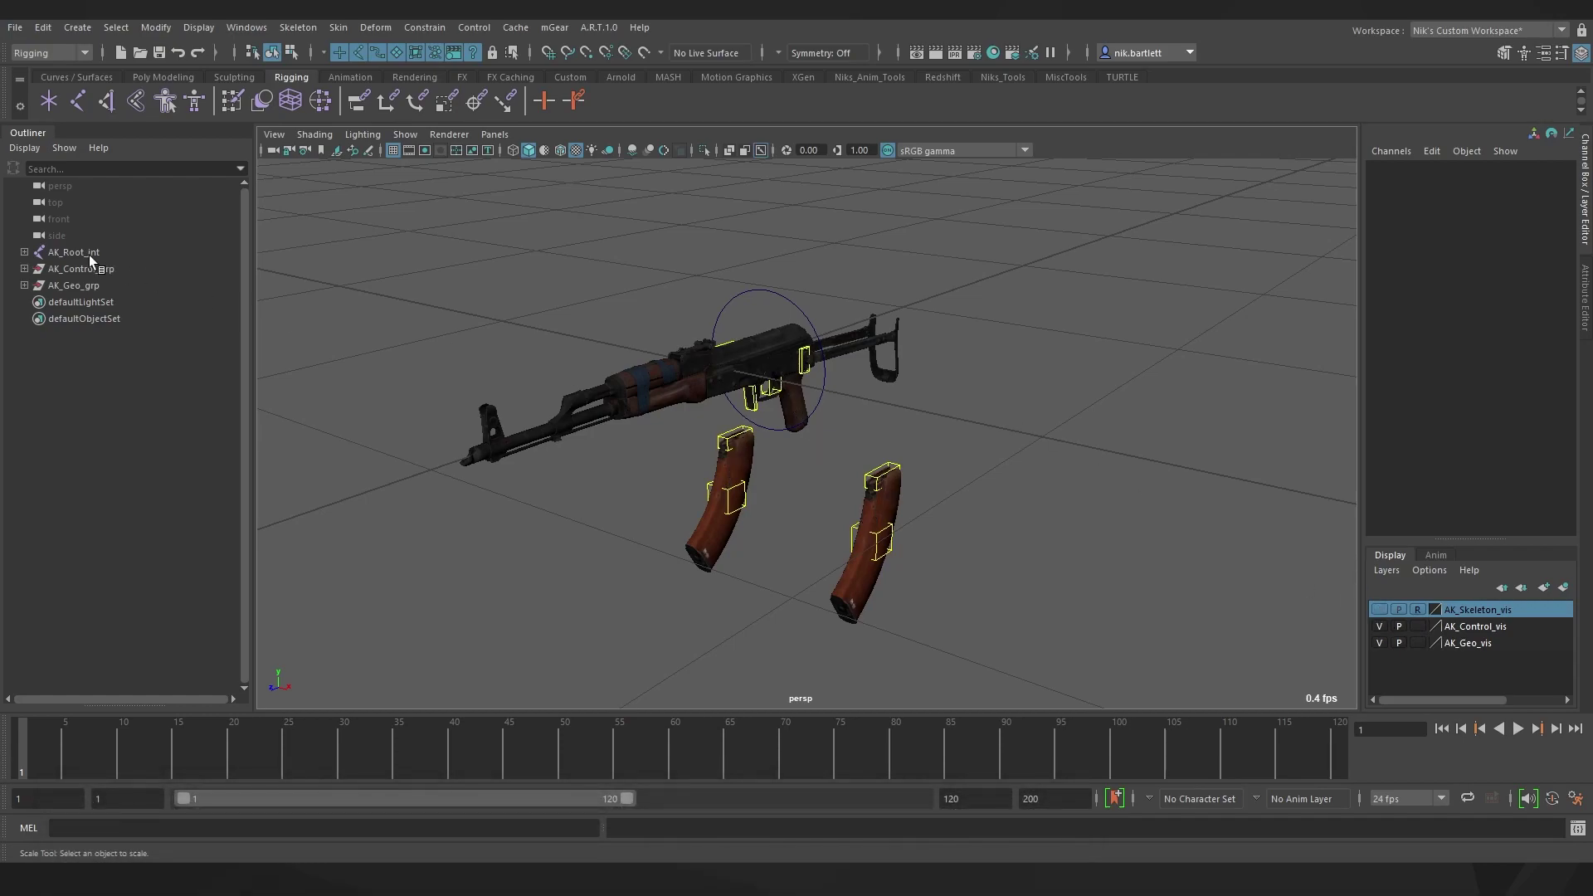
- Save the scene as WeaponRig_Take1 in Maya ASCII format in the Takes folder under Tutorial\Working files
left_click_drag(863, 498, 828, 425, "alt")
left_click(15, 26)
left_click(50, 110)
left_click(521, 292)
double_click(522, 291)
double_click(521, 278)
double_click(507, 307)
left_click(494, 684)
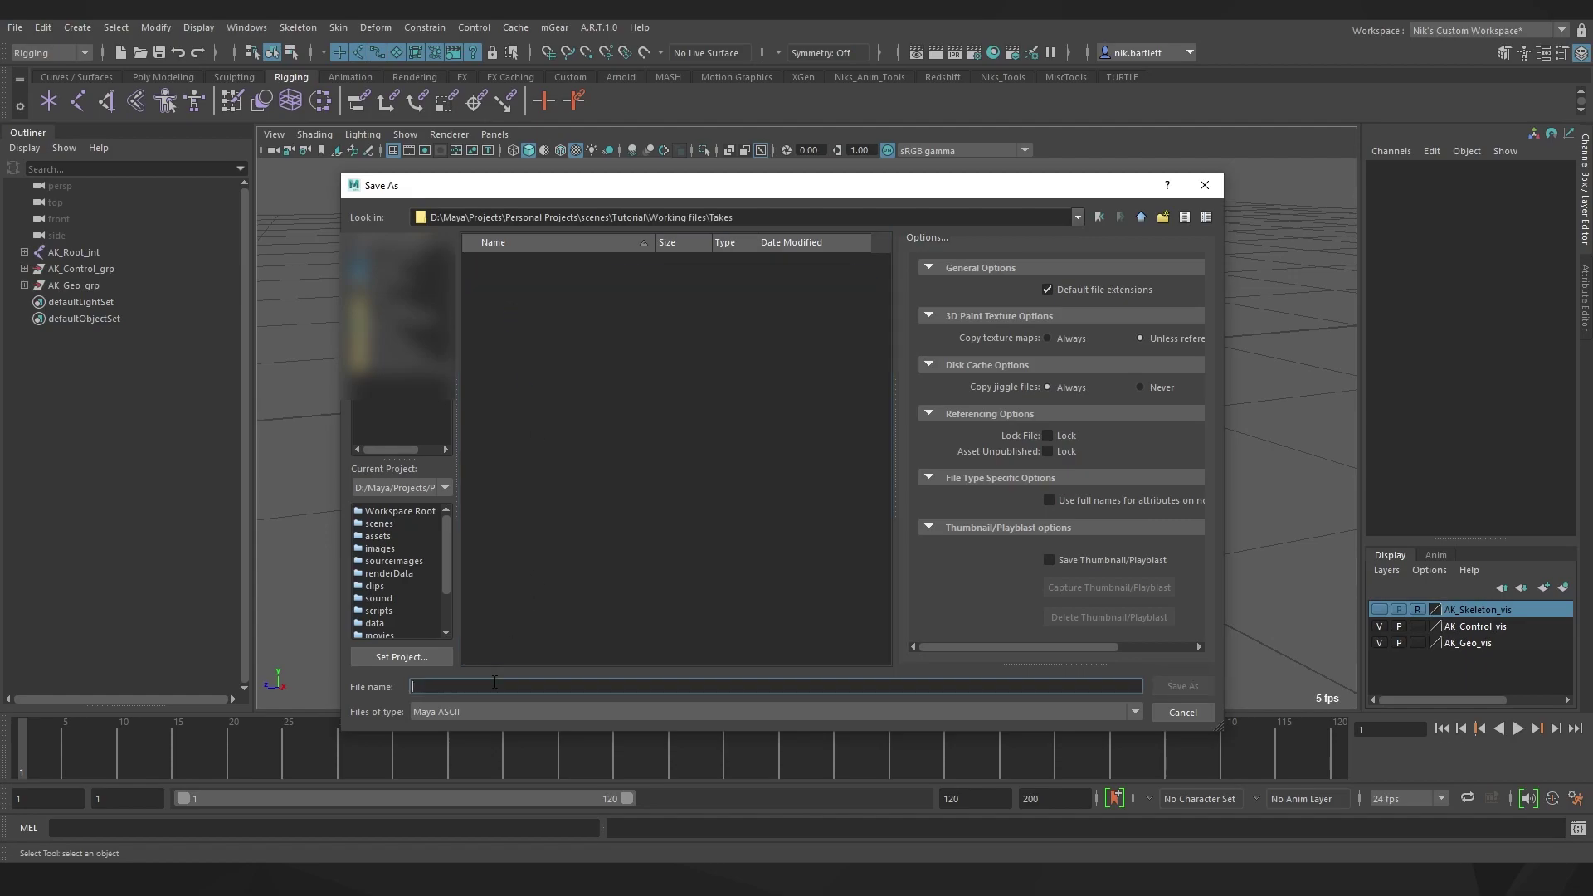
type("WeaponRig_Take1")
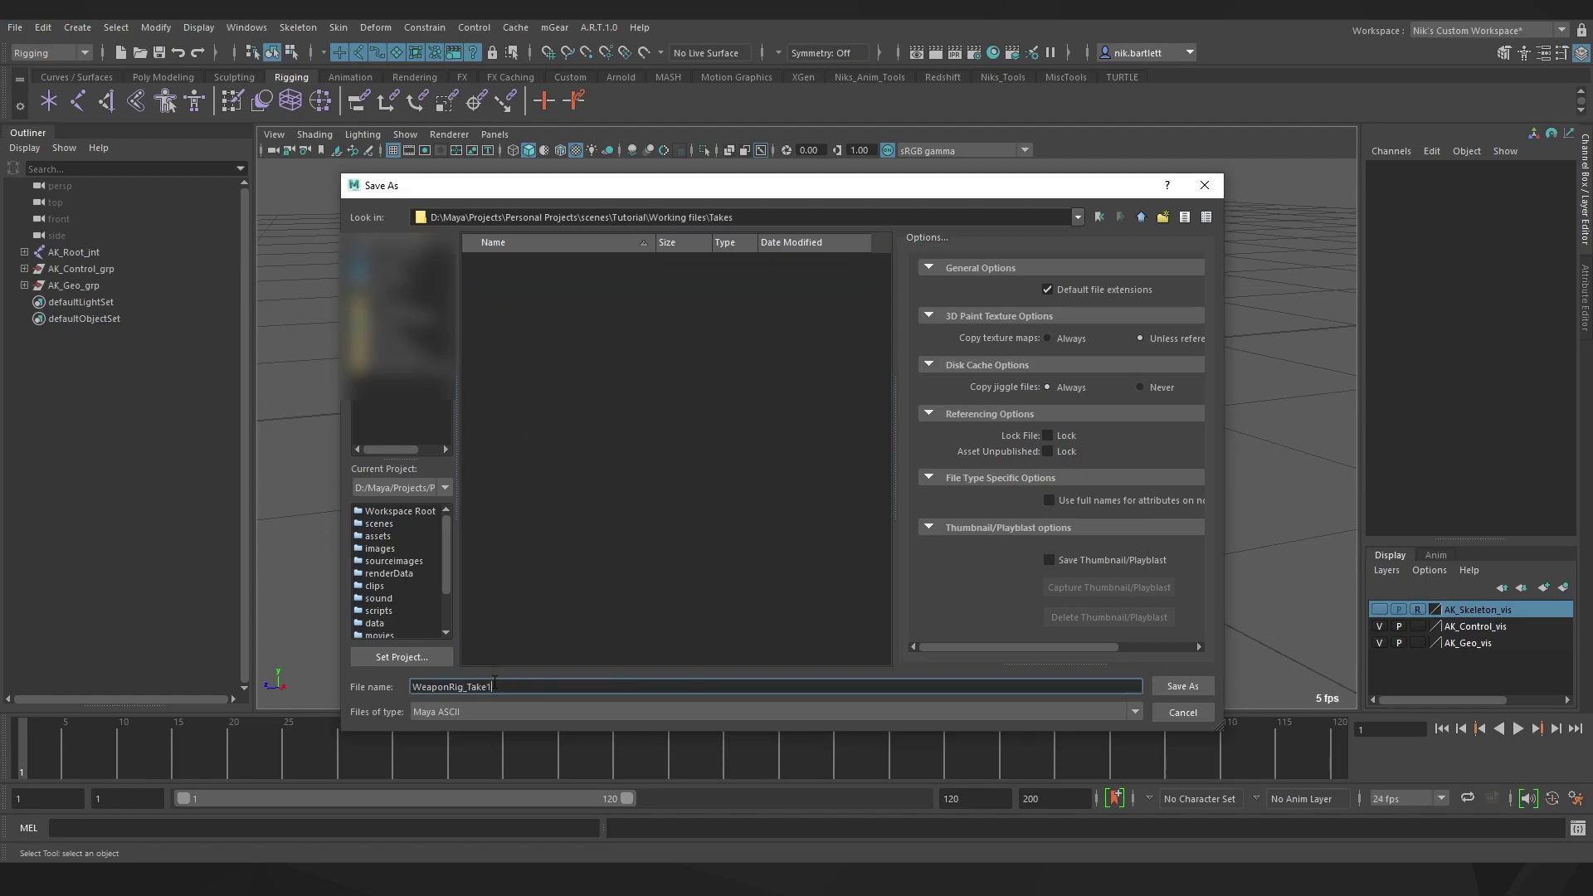
left_click(1183, 686)
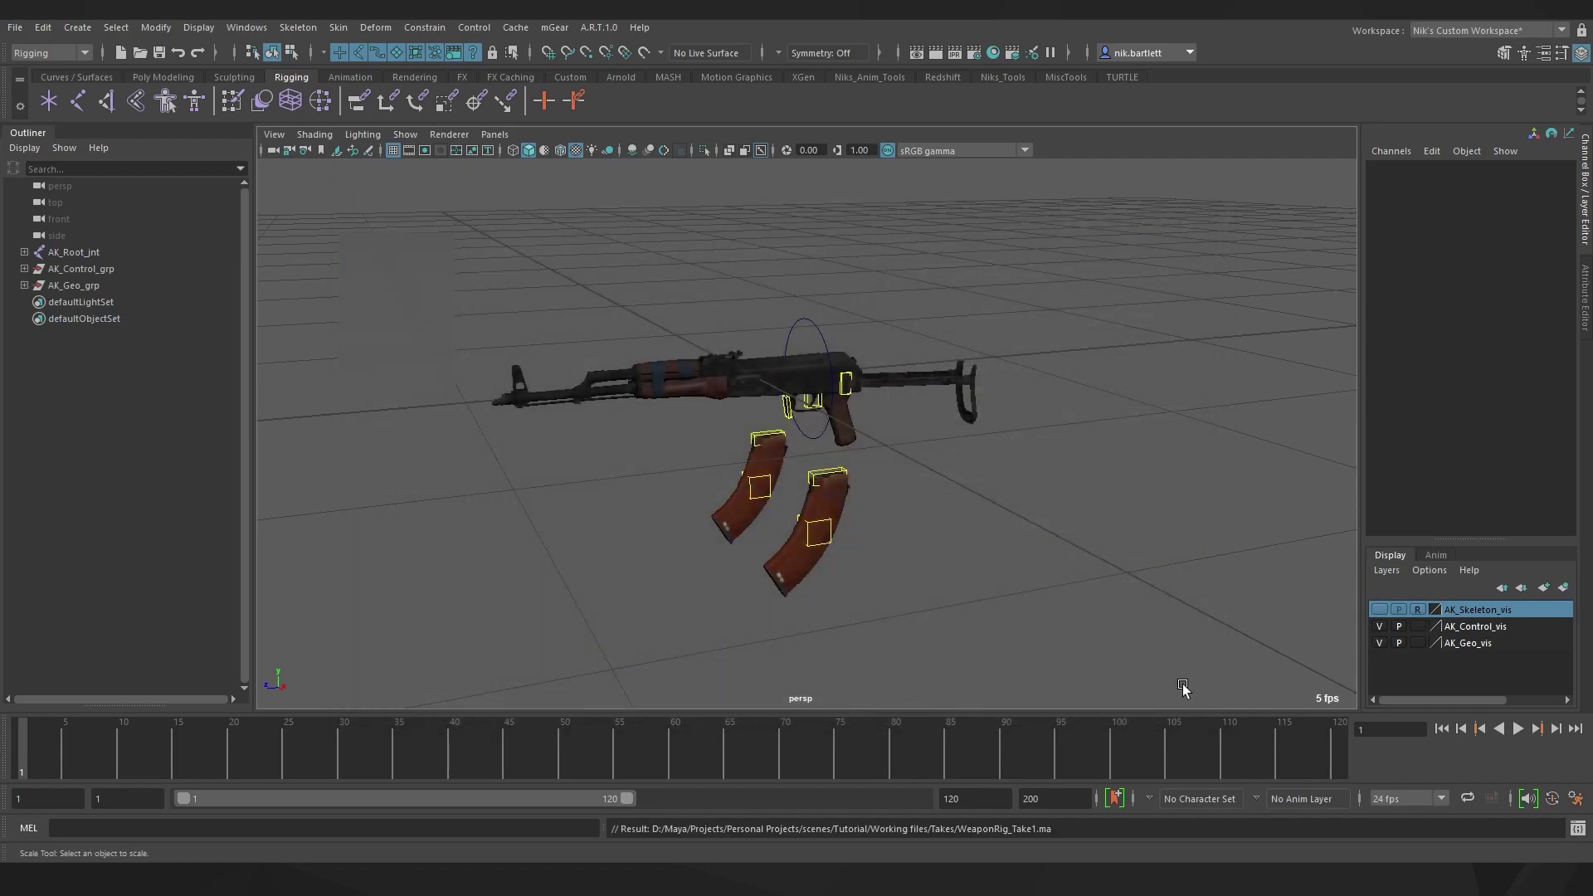